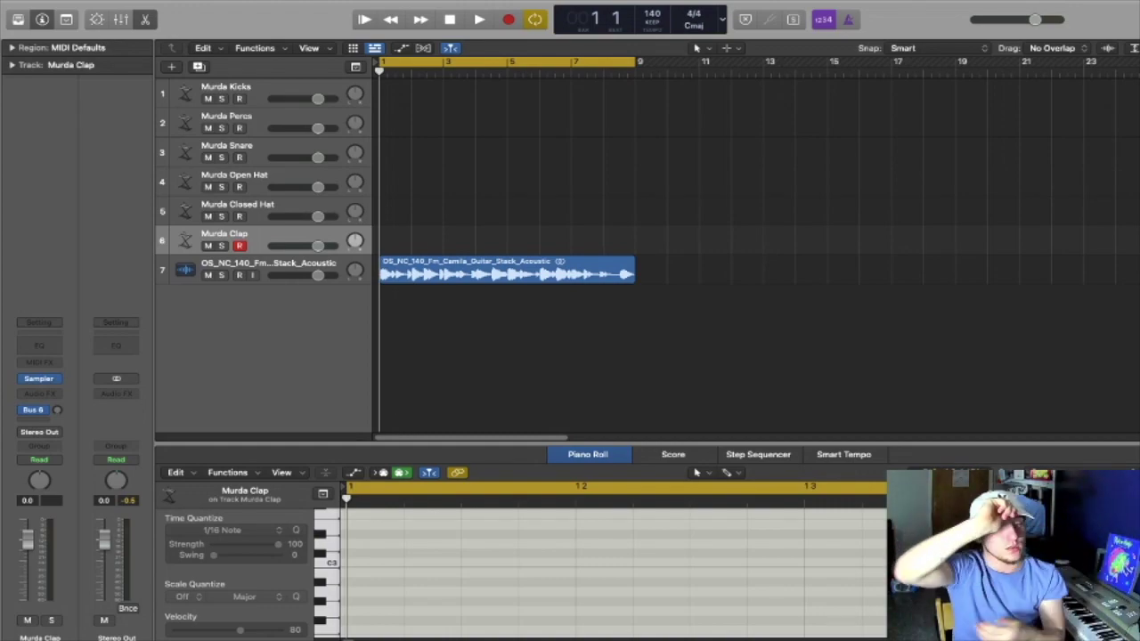
key(ctrl+Left)
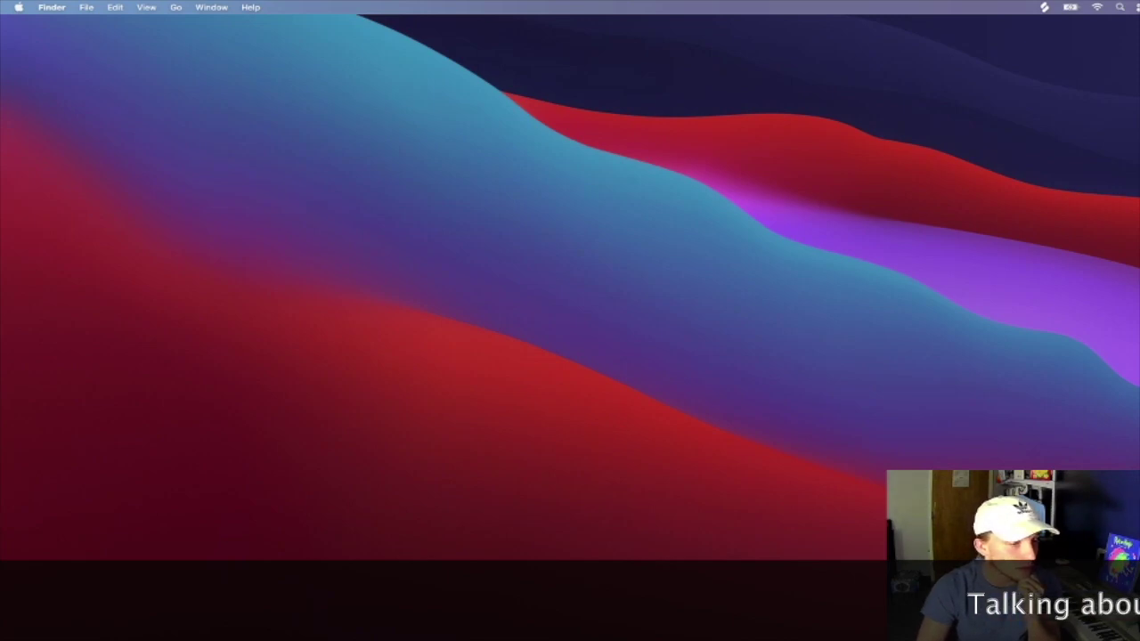
key(ctrl+Right)
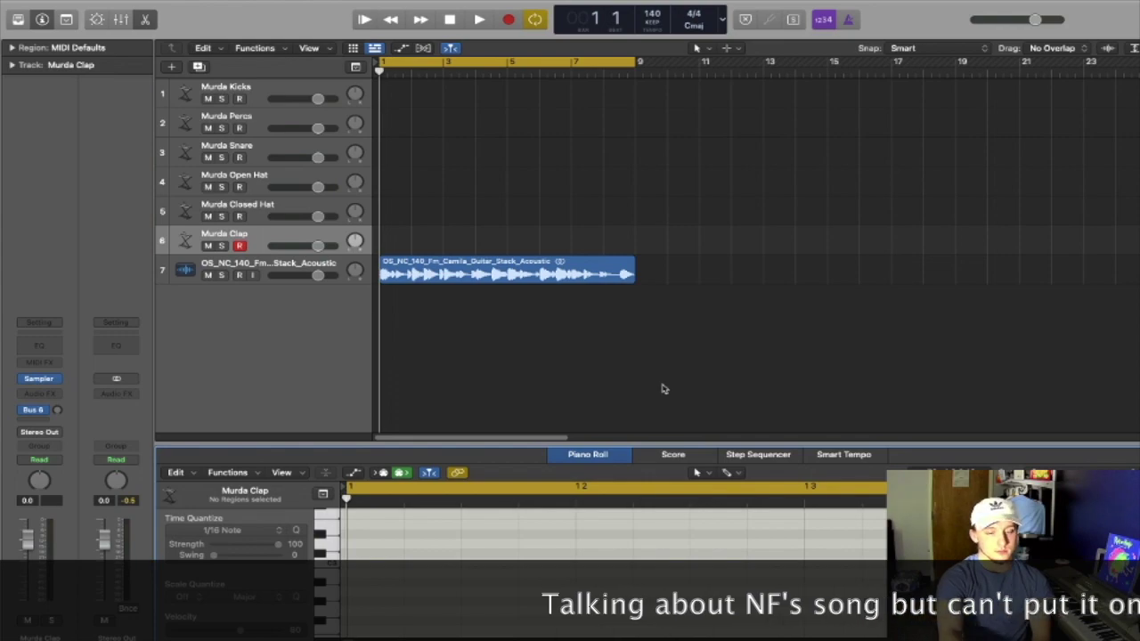
- Hide the piano roll editor and start playback of the guitar loop
key(p)
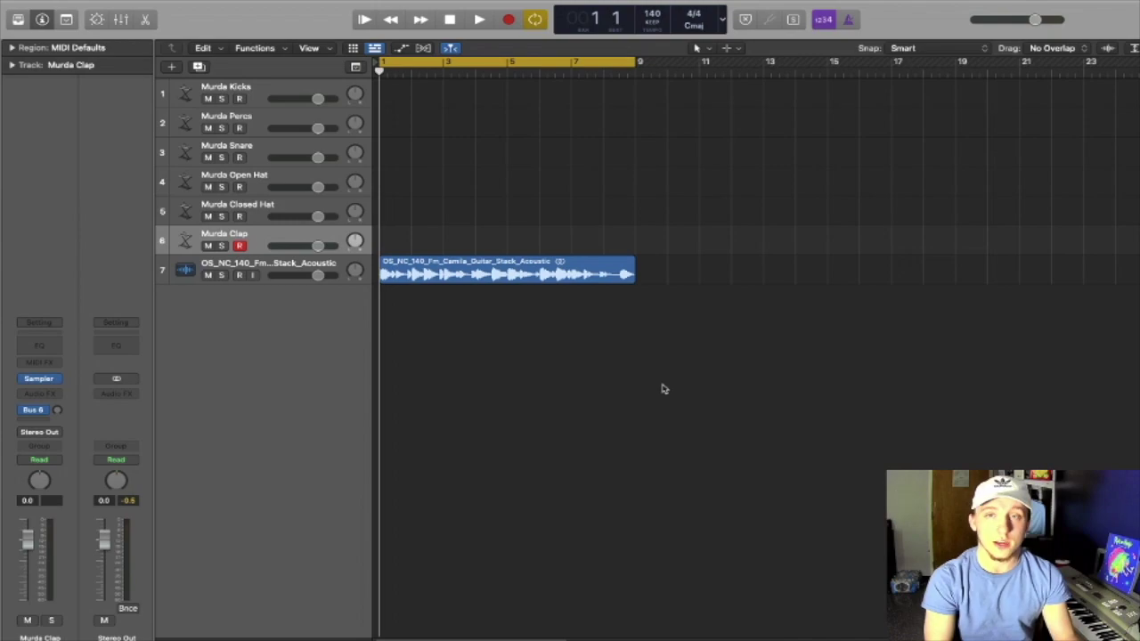
key(space)
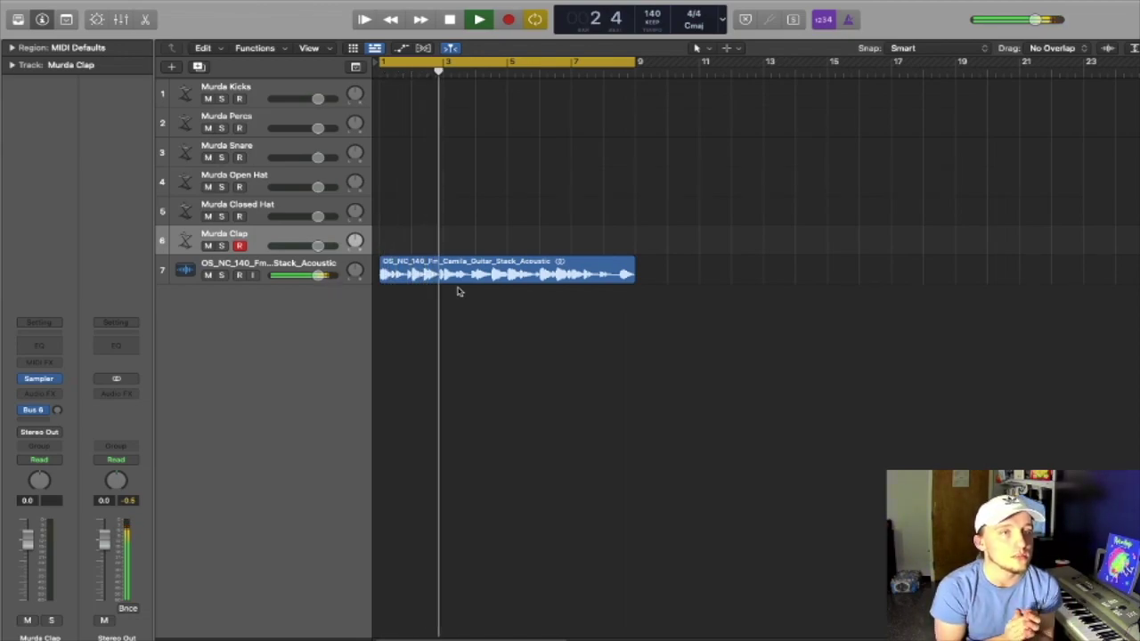
- Create an empty MIDI region at bar 1 of the Murda Clap track and open it in the piano roll
right_click(401, 244)
click(402, 246)
double_click(393, 244)
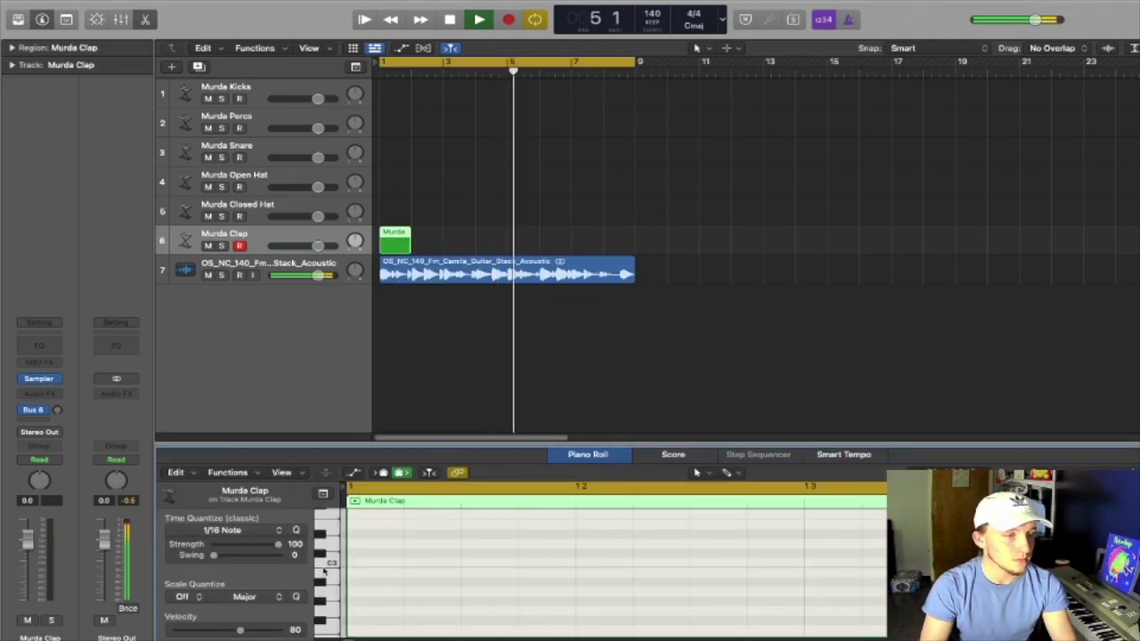
- Add a C3 clap note on beat 3, raise its velocity to about 102, and close the enlarged editor
right_click(819, 566)
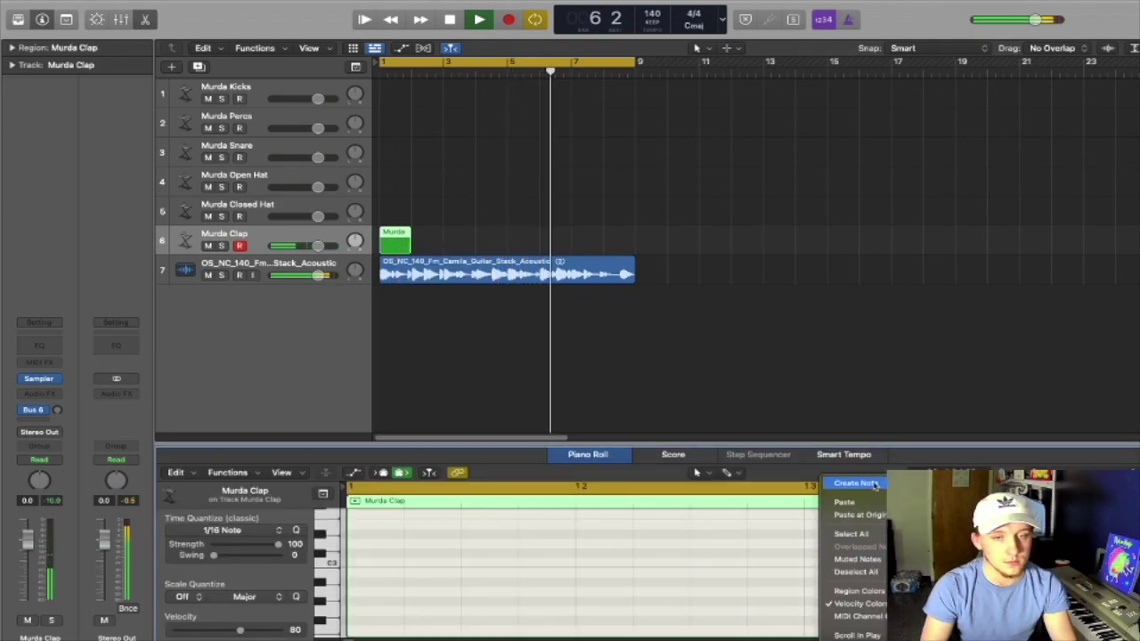
click(880, 575)
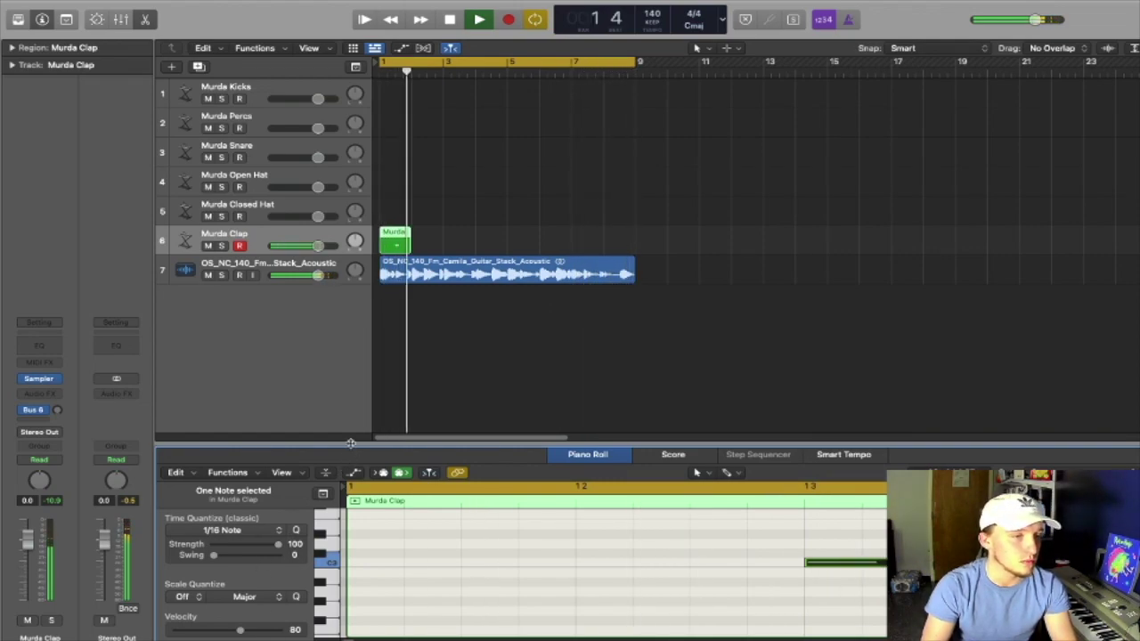
drag(362, 442, 361, 304)
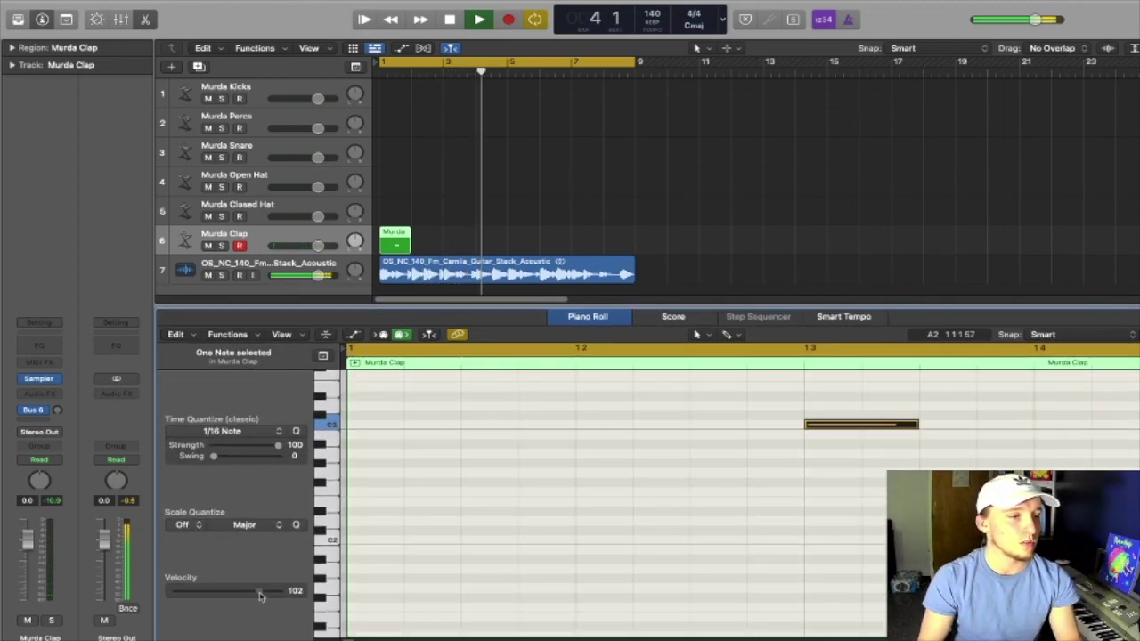
key(p)
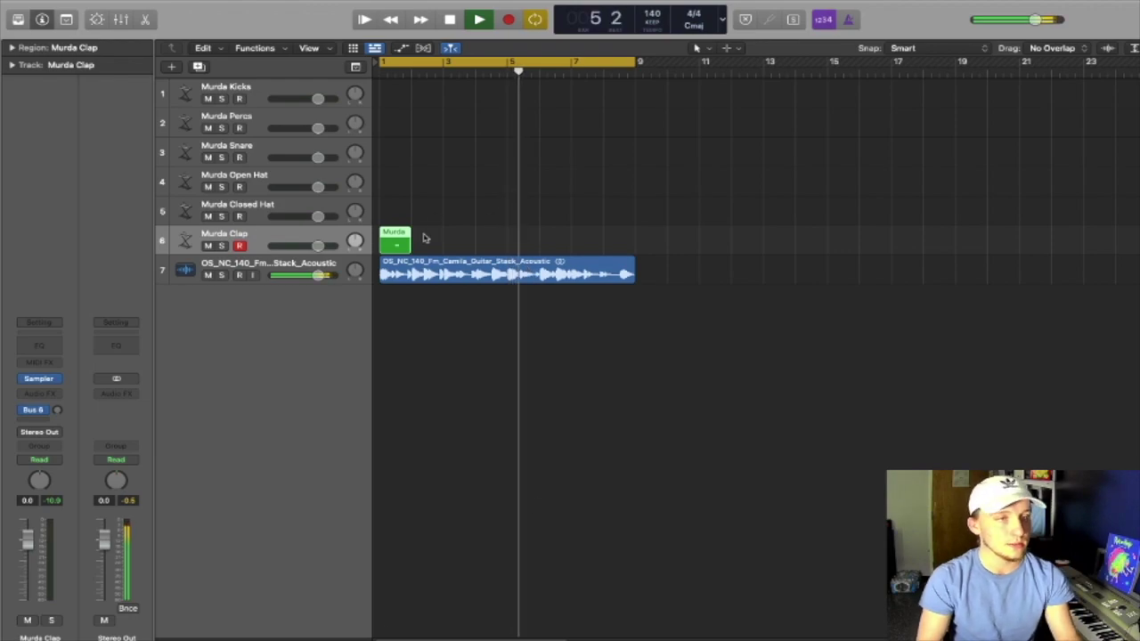
- Repeat the one-bar Murda Clap region to fill bars 1 through 8 and join the copies into one region
mouse_move(400, 241)
mouse_down()
mouse_move(563, 246)
mouse_move(404, 235)
mouse_up()
key(Delete)
key(super+j)
key(super+r)
drag(575, 204, 464, 244)
key(super+j)
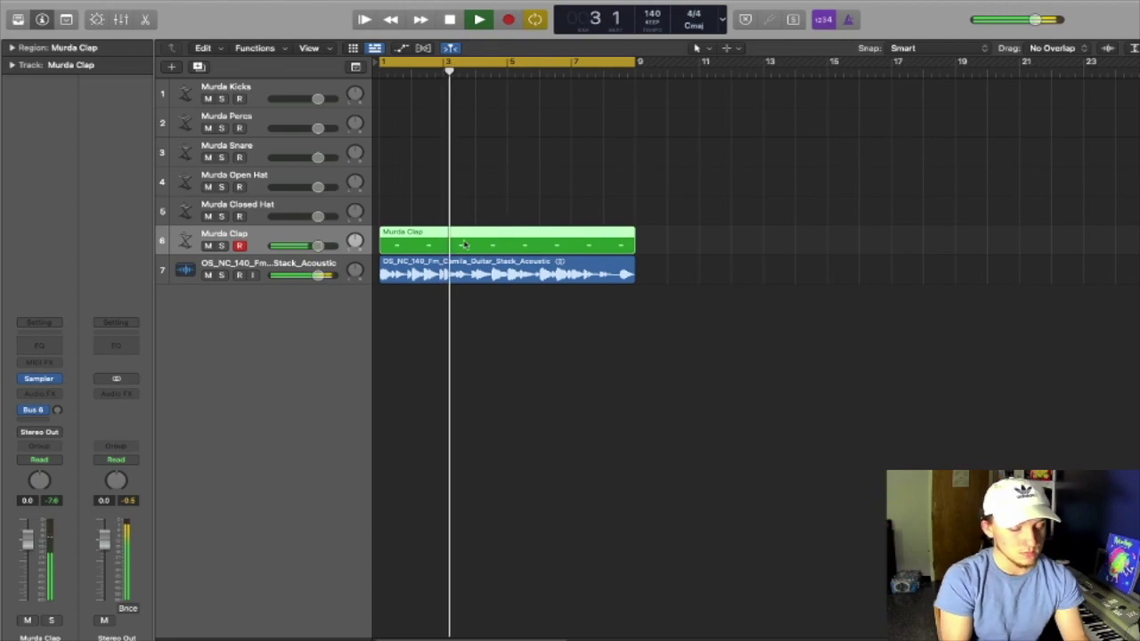
- Add a new software instrument track below the guitar loop and load a stereo Sampler on it
right_click(303, 320)
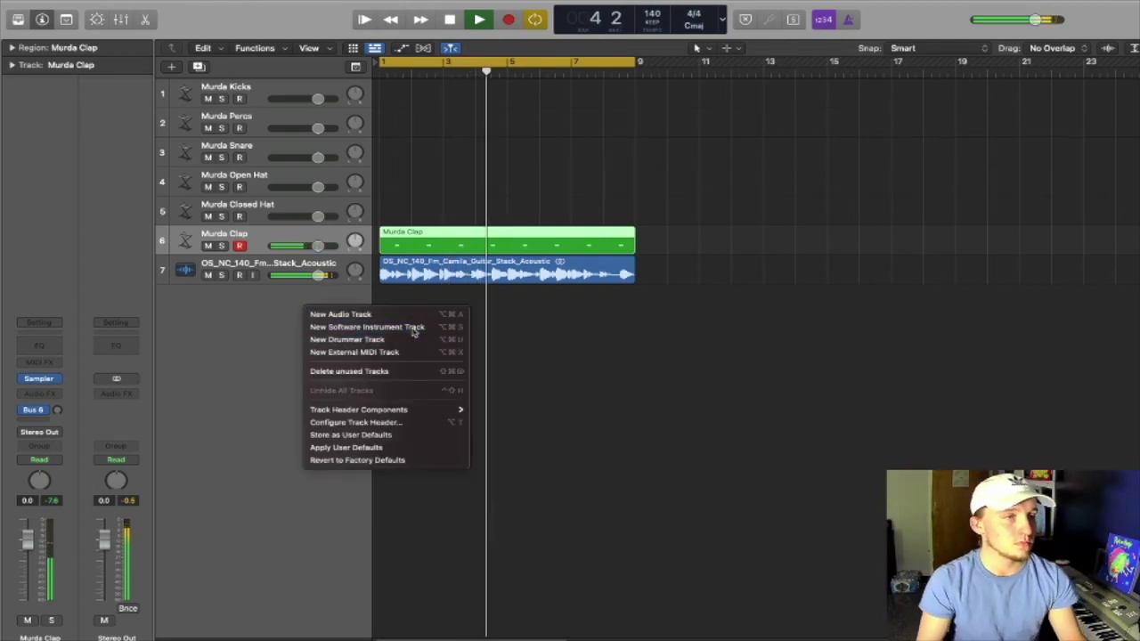
click(356, 326)
click(39, 385)
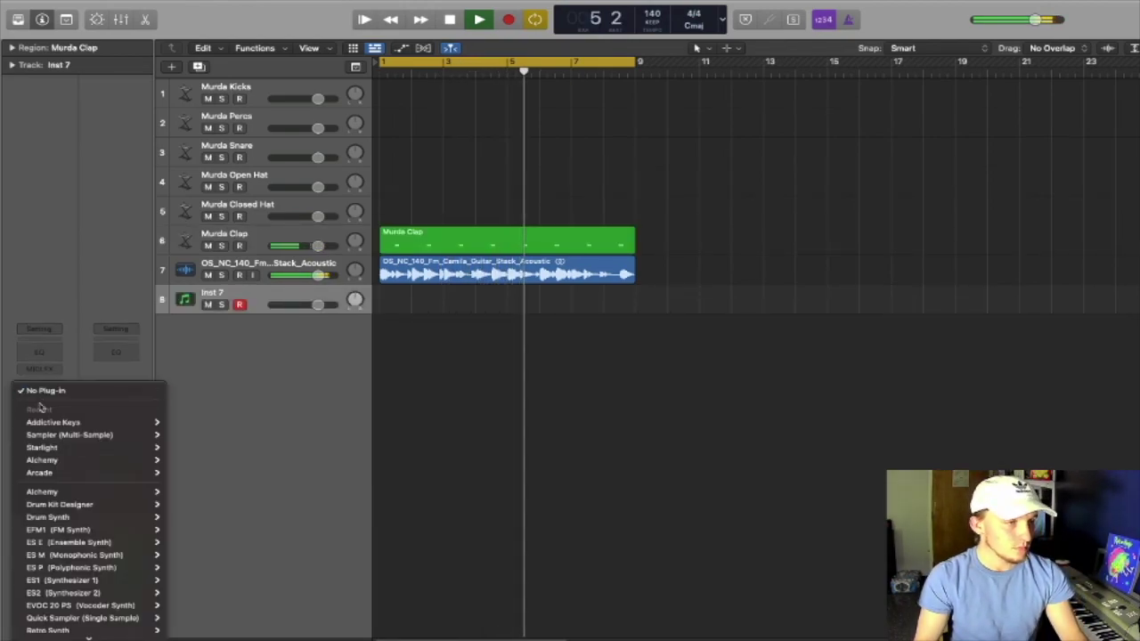
mouse_move(104, 424)
mouse_move(147, 435)
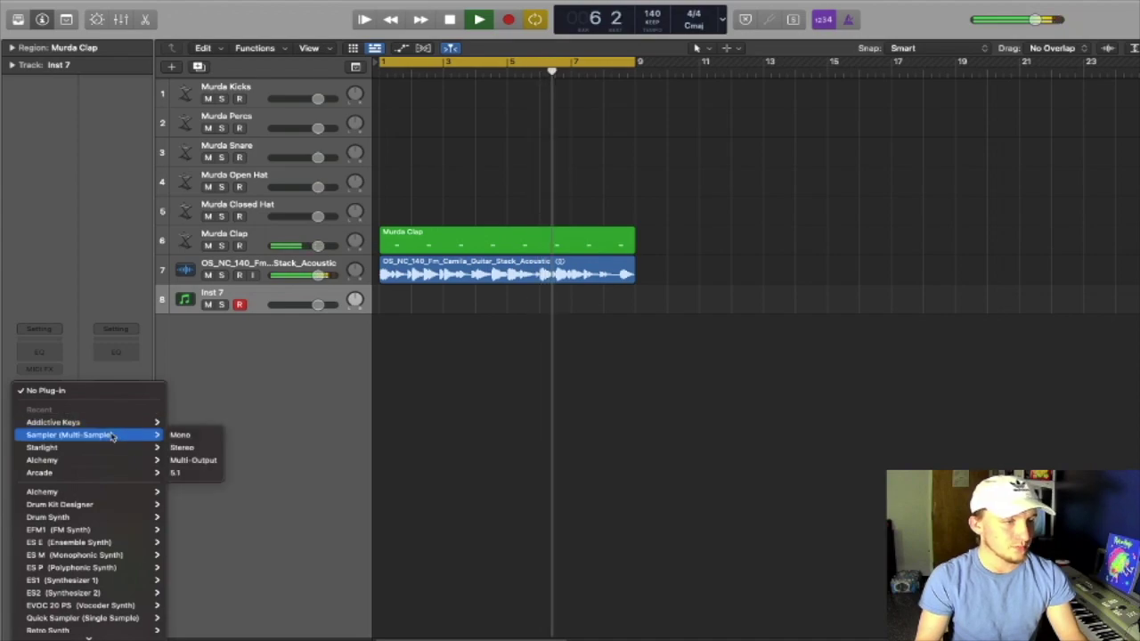
click(217, 448)
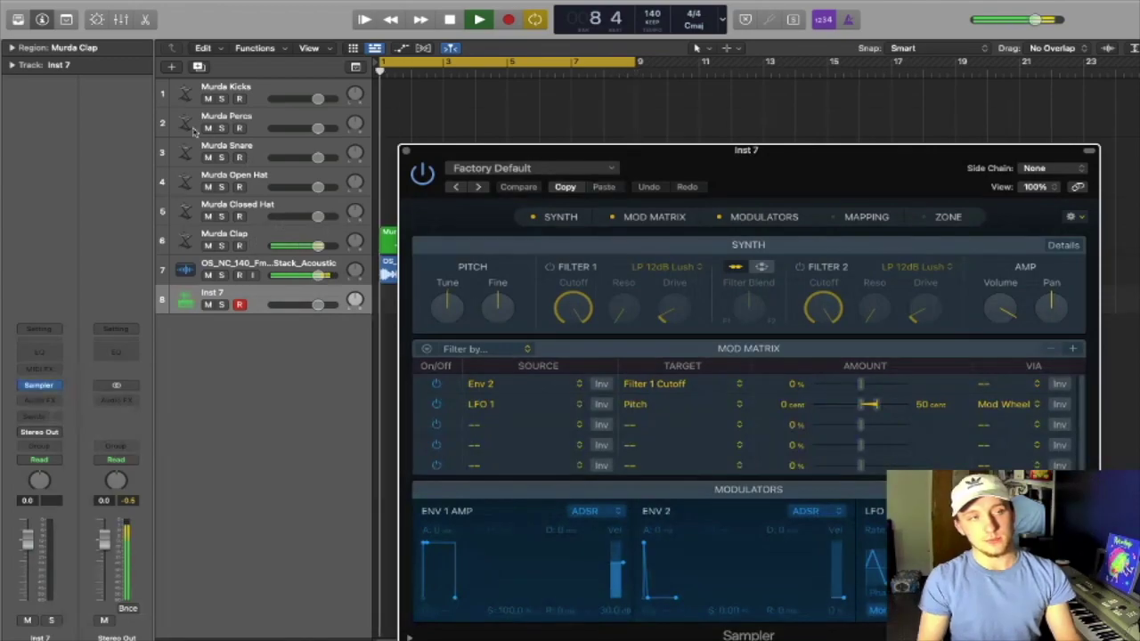
- Load the Sonny Digital HH preset in Sampler and close the plug-in window
drag(686, 141, 641, 95)
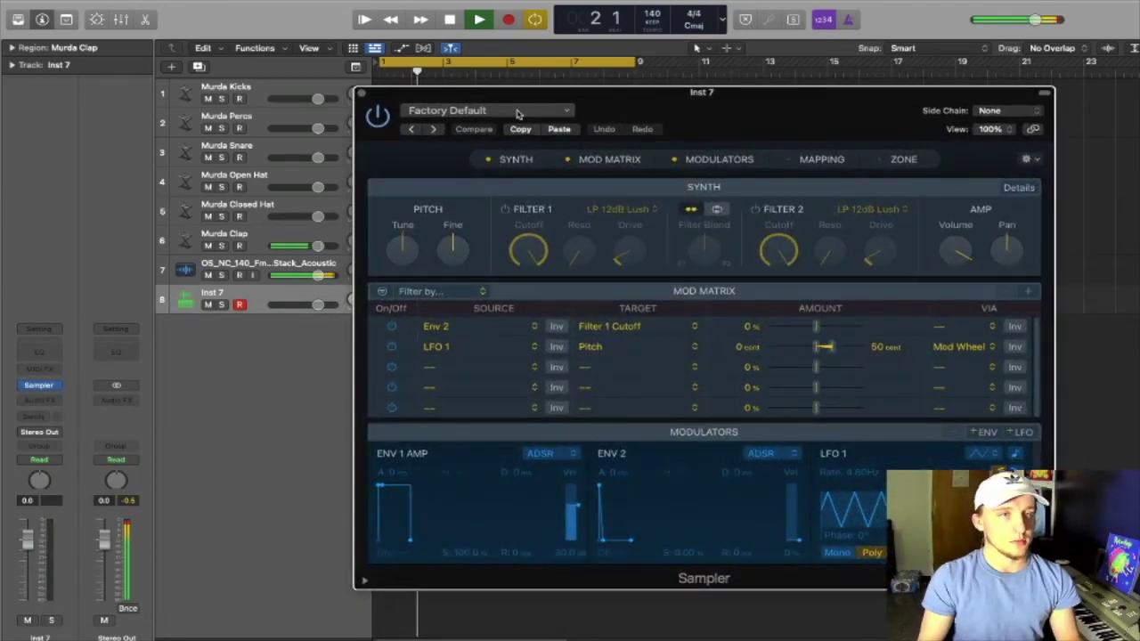
click(517, 113)
scroll(564, 409, down, 15)
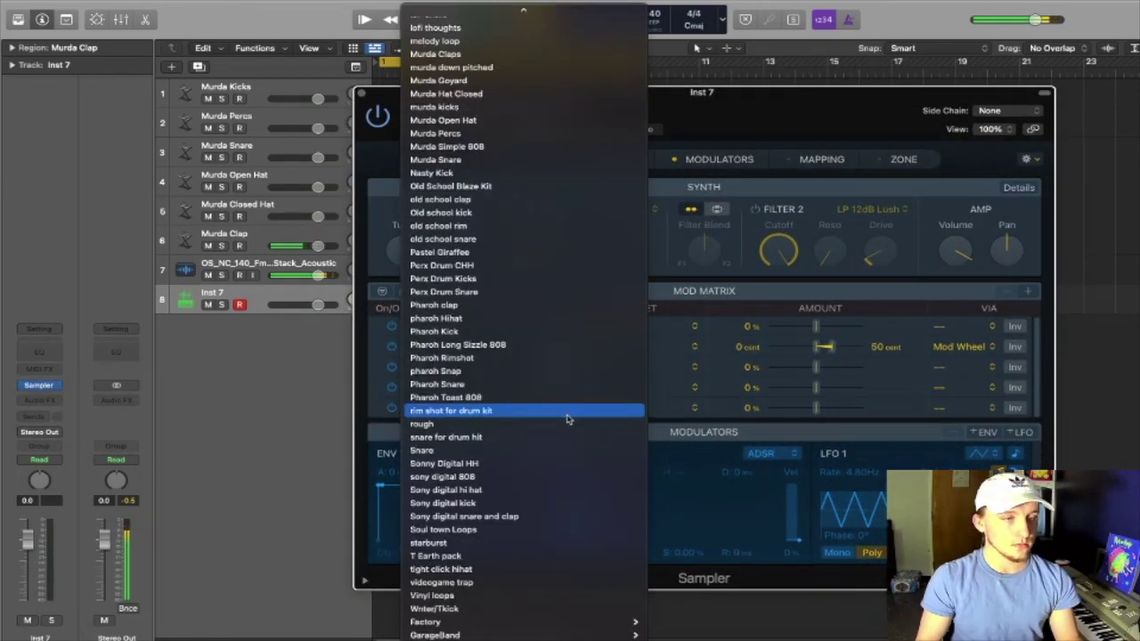
click(352, 72)
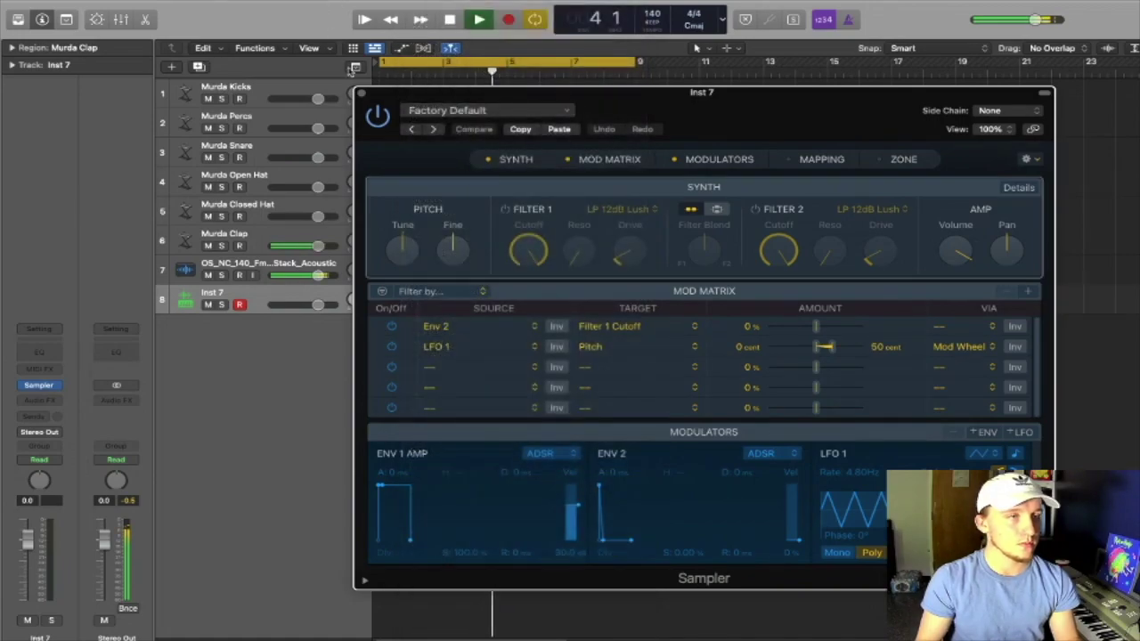
click(360, 92)
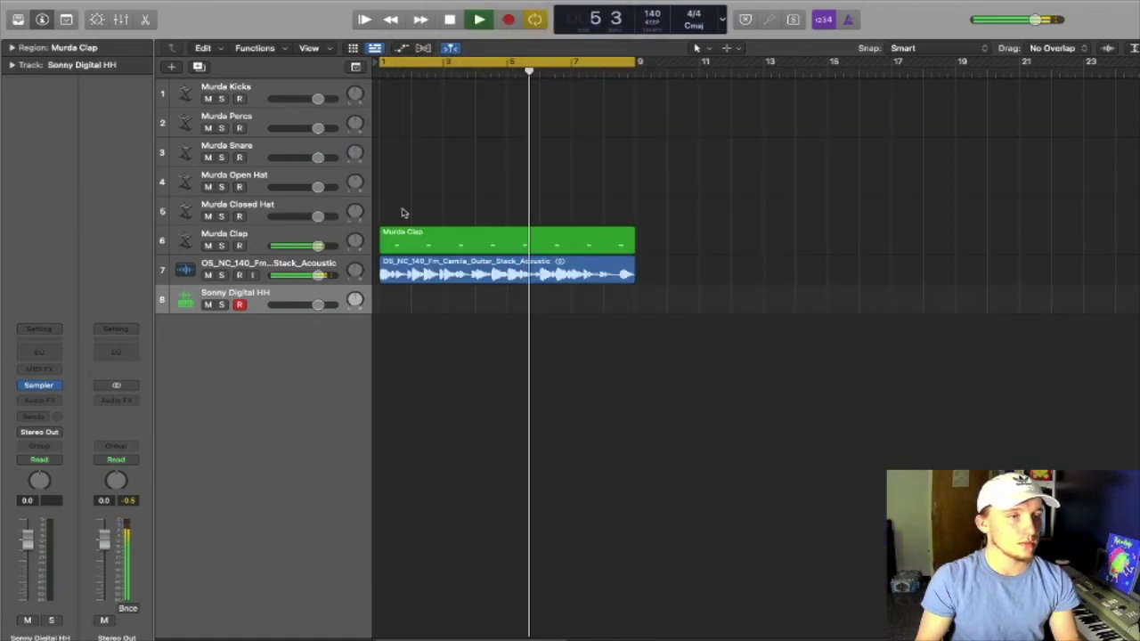
- Create an empty MIDI region at bar 1 of the Sonny Digital HH track and set its time quantize to 1/8 Note
right_click(395, 296)
click(423, 303)
double_click(398, 305)
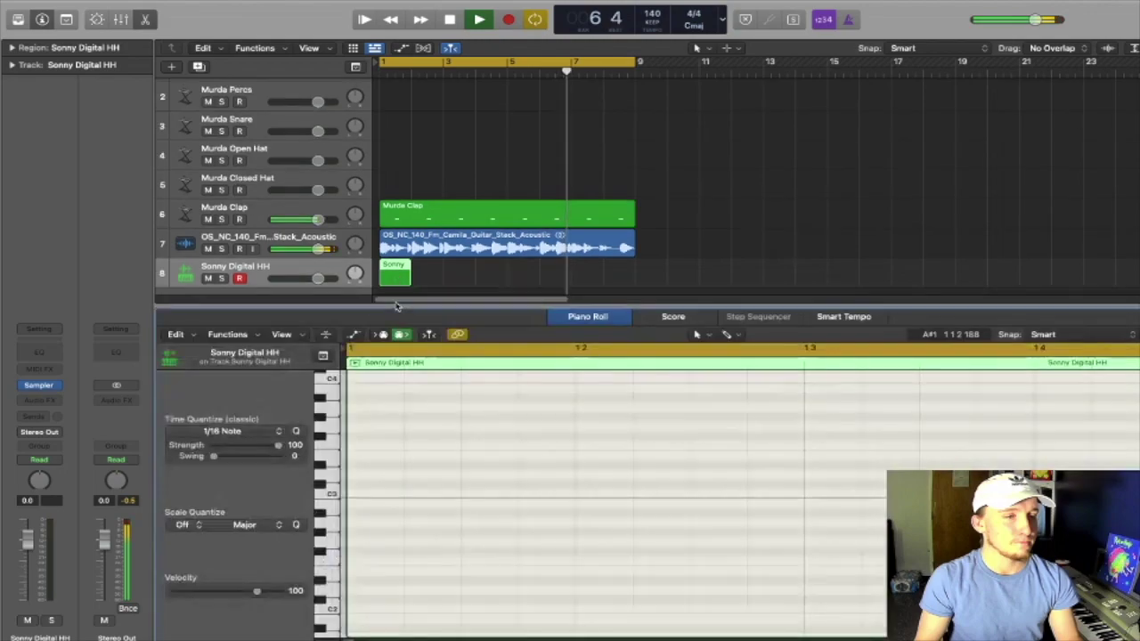
click(261, 433)
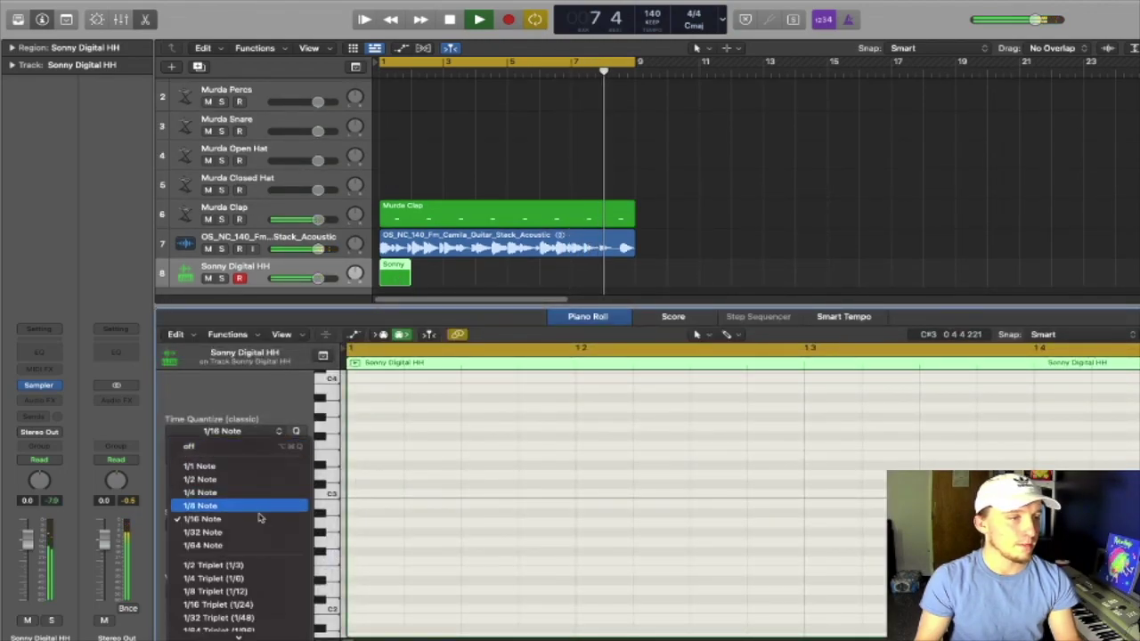
click(250, 504)
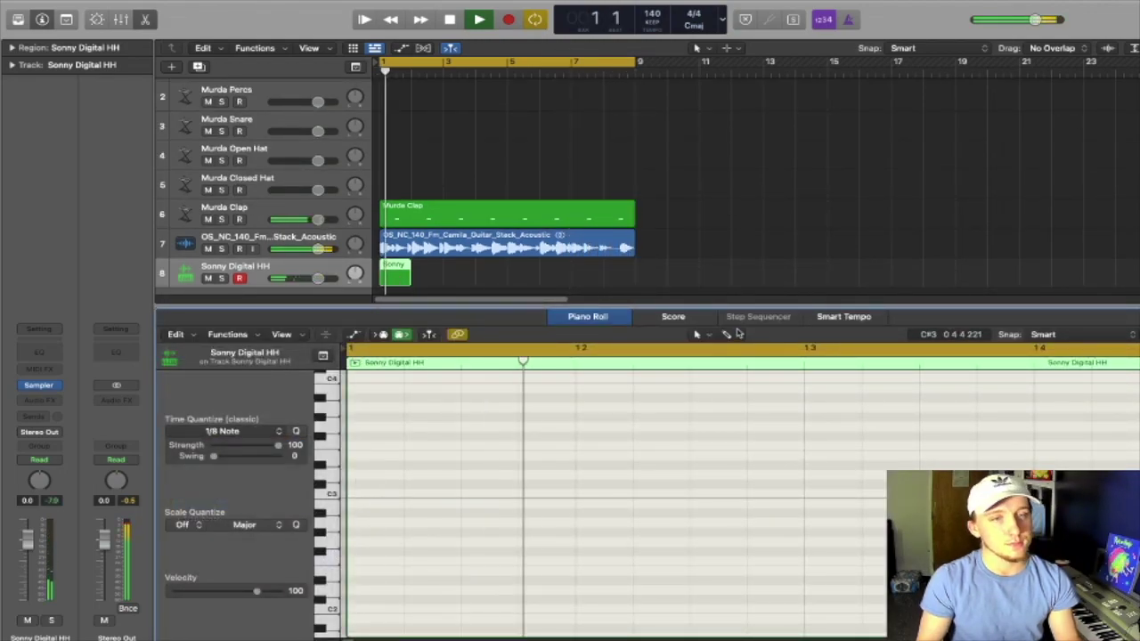
- Paint consecutive eighth notes on C3 across the one-bar hi-hat region with the Brush tool
click(732, 335)
click(756, 552)
drag(375, 498, 501, 496)
drag(611, 494, 654, 495)
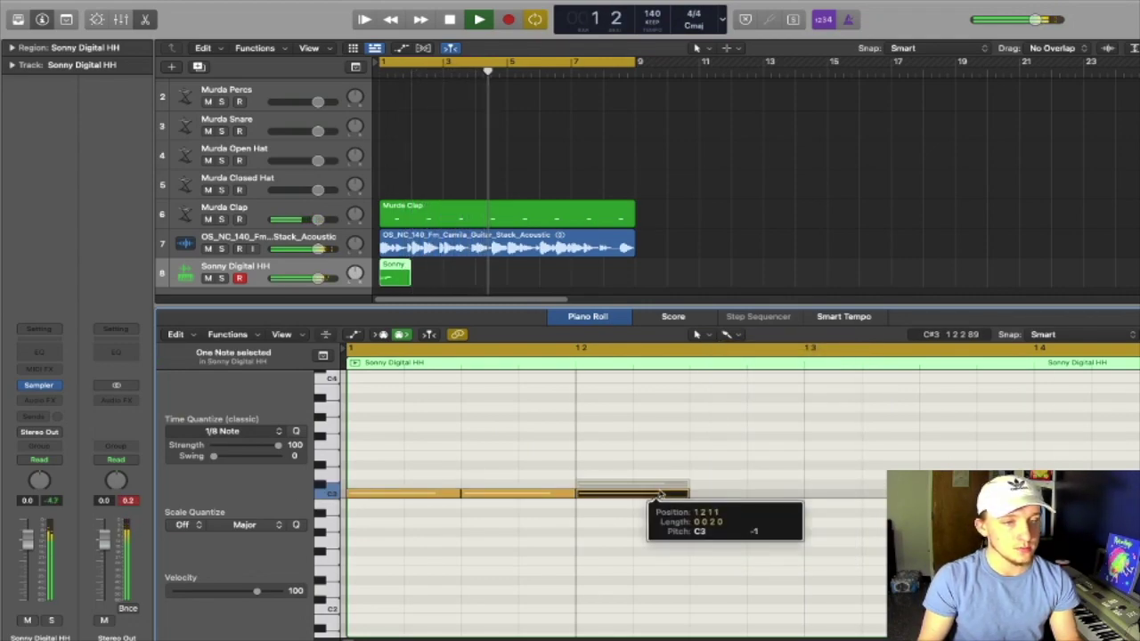
click(739, 496)
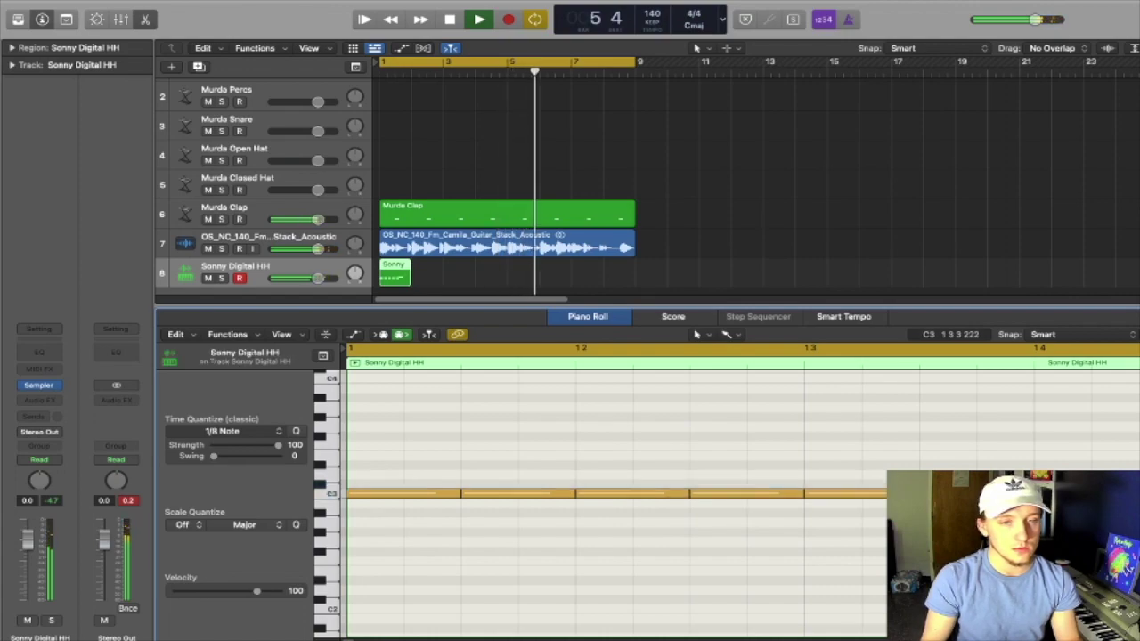
drag(1058, 489, 1059, 485)
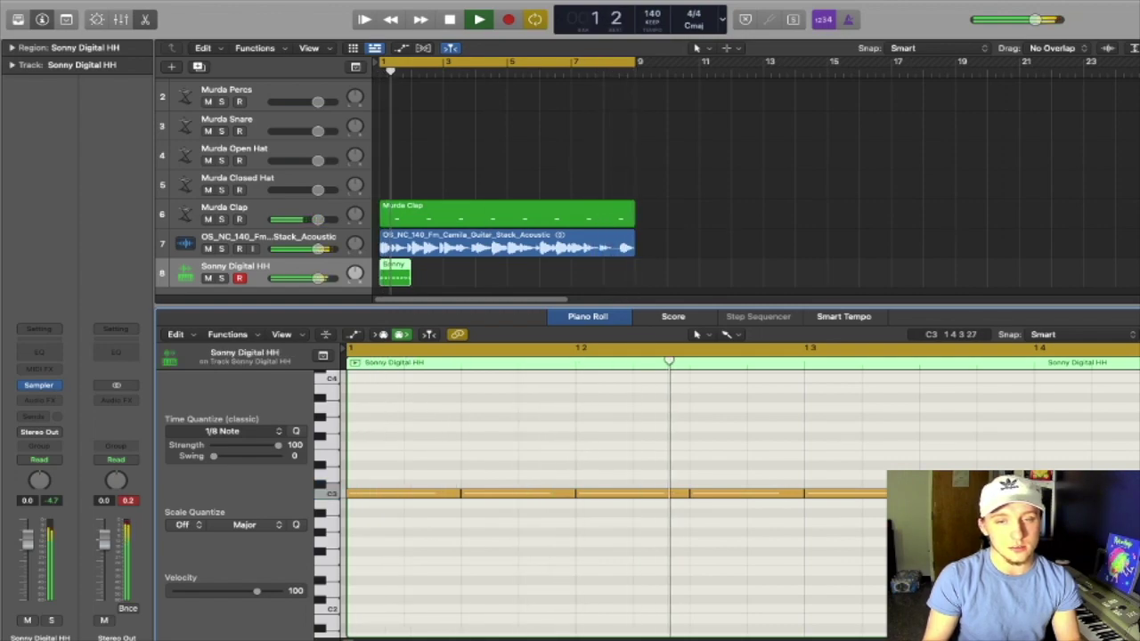
drag(1139, 517, 468, 451)
click(503, 419)
- Repeat the one-bar hi-hat region to fill bars 1 through 4 and join the four regions
click(422, 278)
click(399, 278)
key(super+r)
key(super+r)
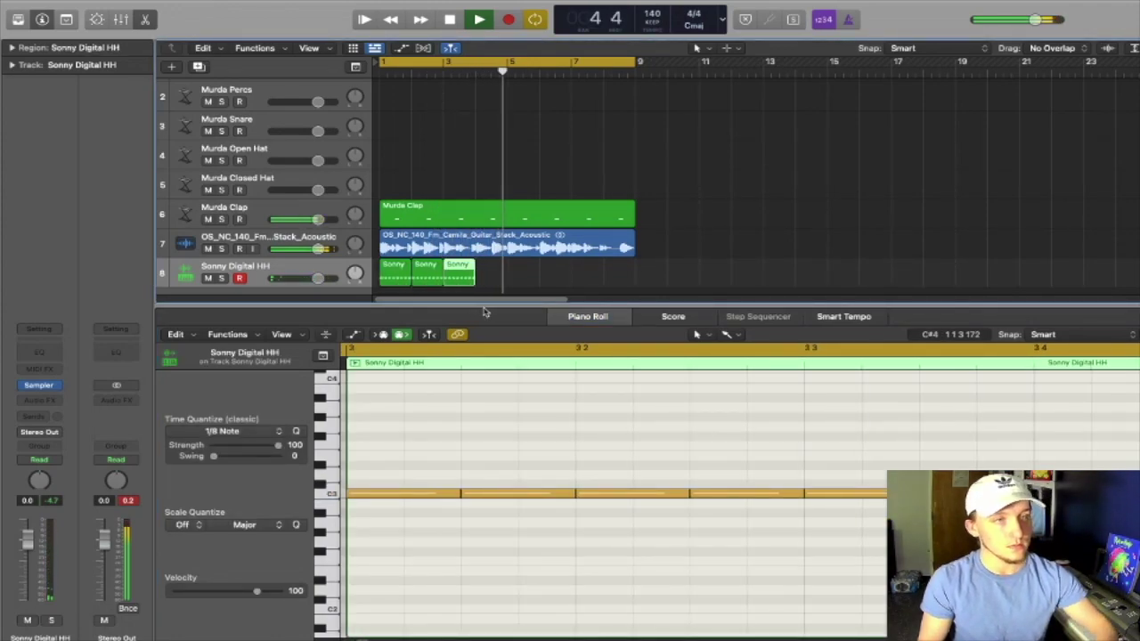
key(super+r)
drag(516, 274, 392, 276)
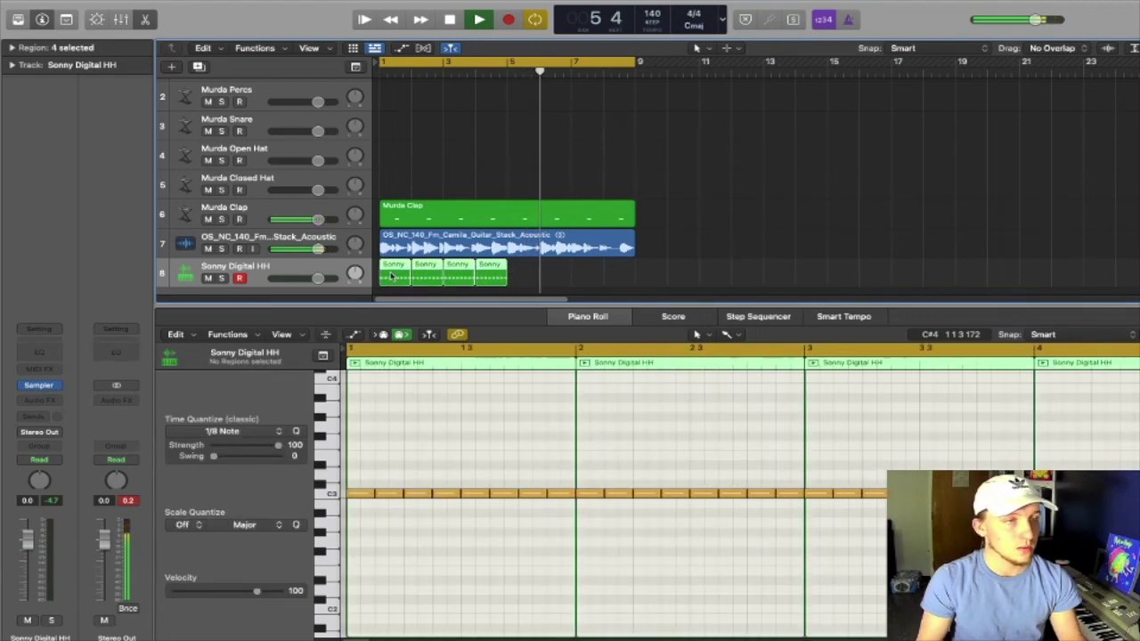
key(super+j)
- Repeat the four-bar hi-hat region over bars 5 through 8 and join both halves into one region
key(super+r)
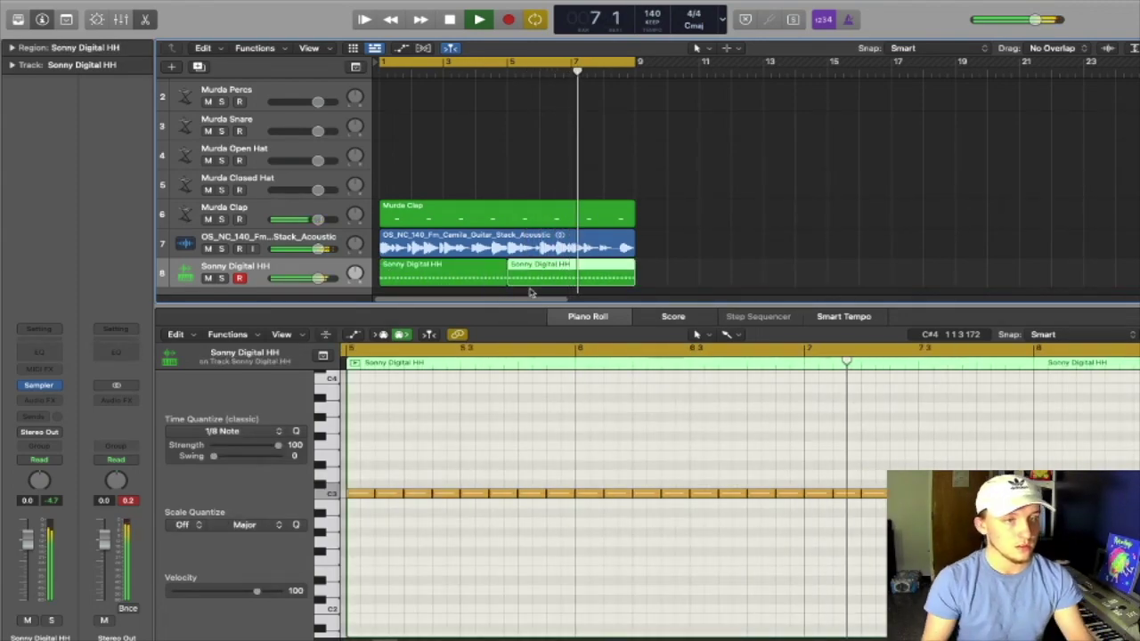
drag(538, 293, 481, 274)
key(super+j)
double_click(480, 274)
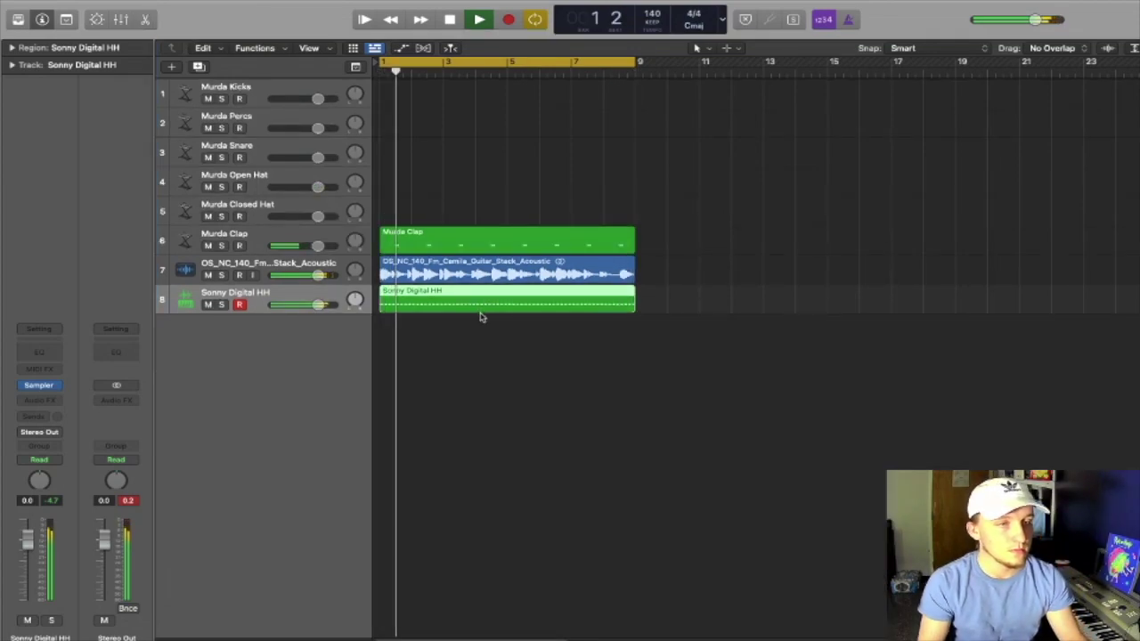
- Stop playback, split the hi-hat region at bar 2, and delete everything after its first bar
double_click(491, 309)
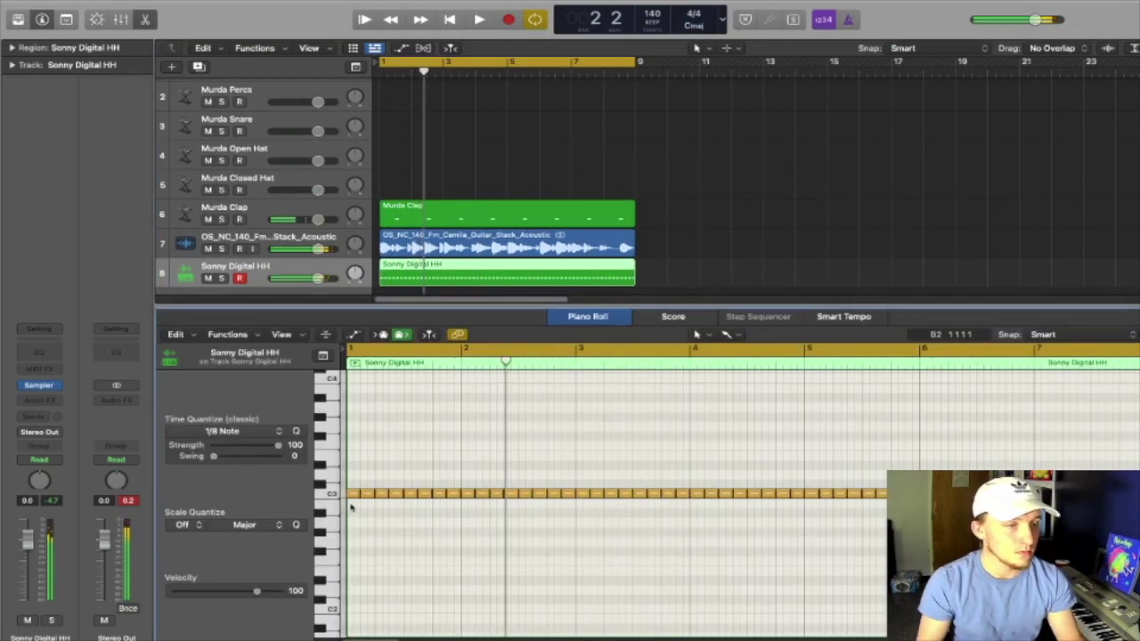
click(361, 495)
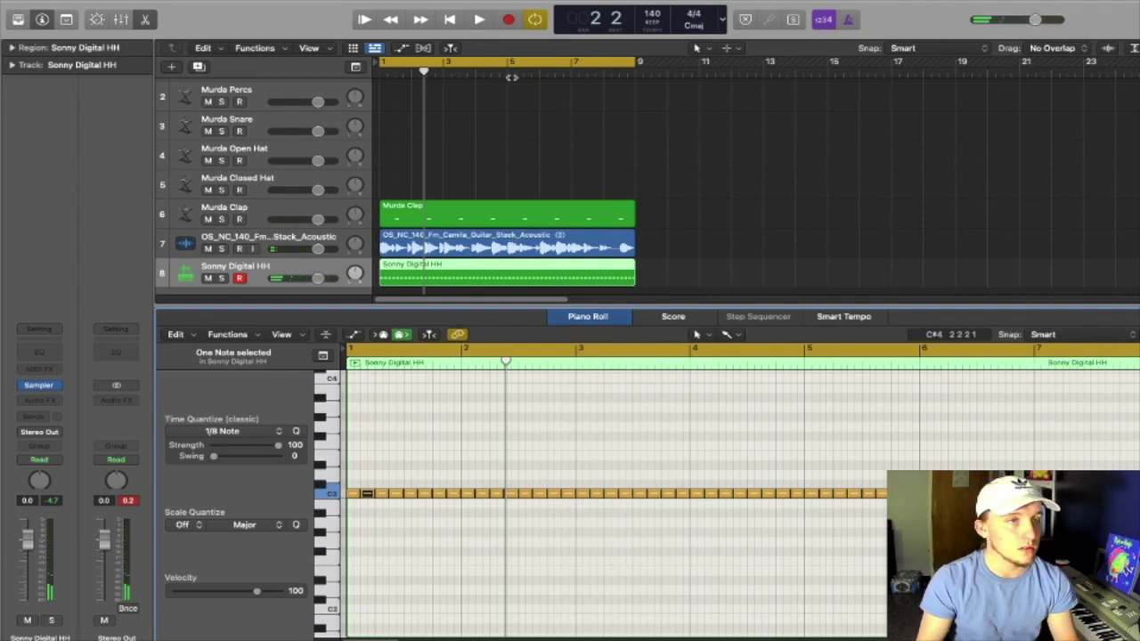
click(412, 75)
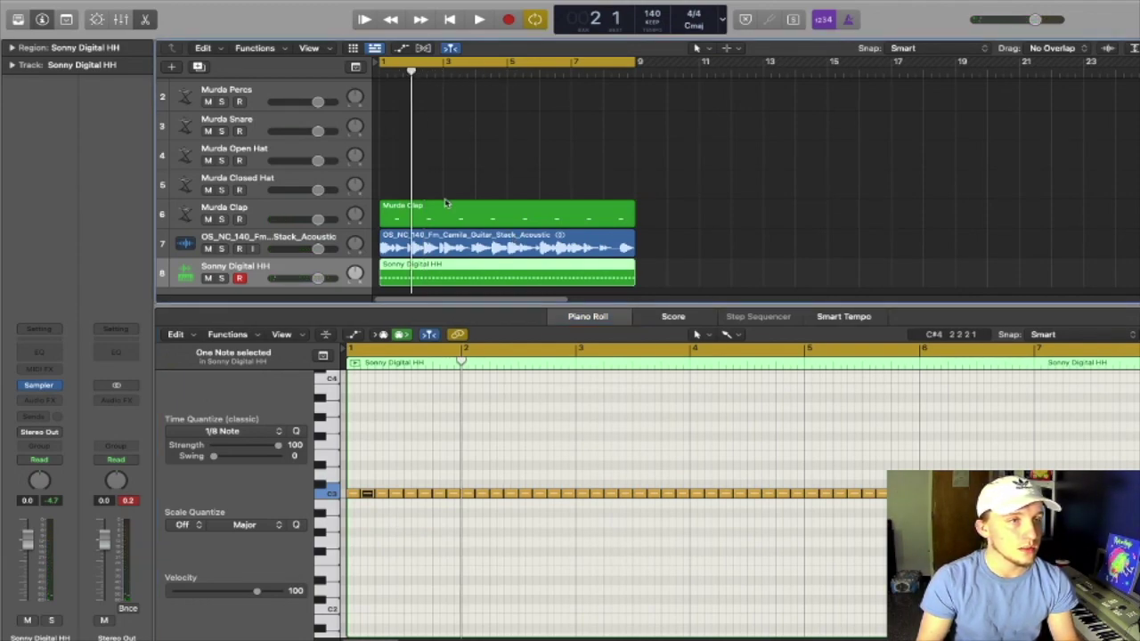
click(463, 280)
key(Delete)
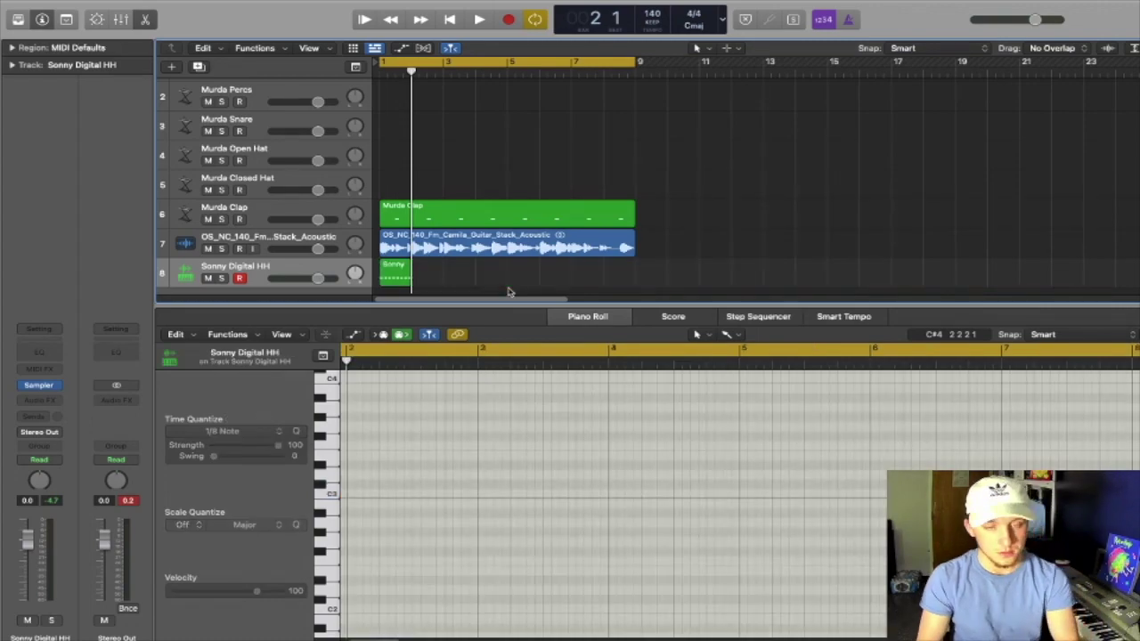
- Select the four off-beat notes in the one-bar hi-hat region and set their velocity to 70
click(393, 276)
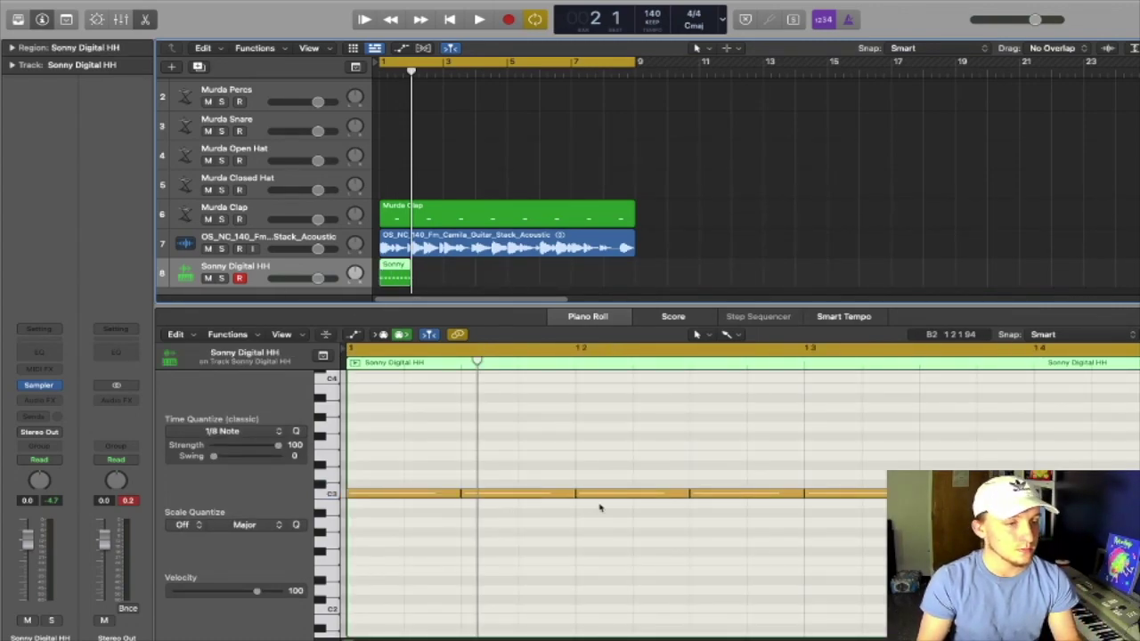
click(535, 496)
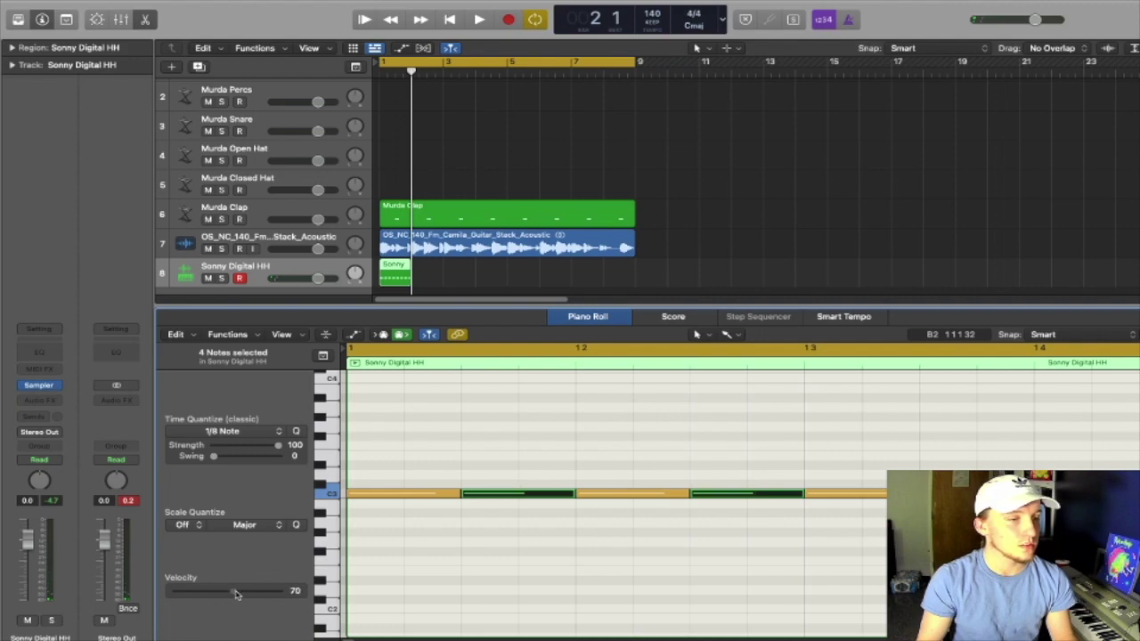
- Repeat the one-bar hi-hat region to fill all eight bars, join the copies into one region, and play the loop
click(403, 279)
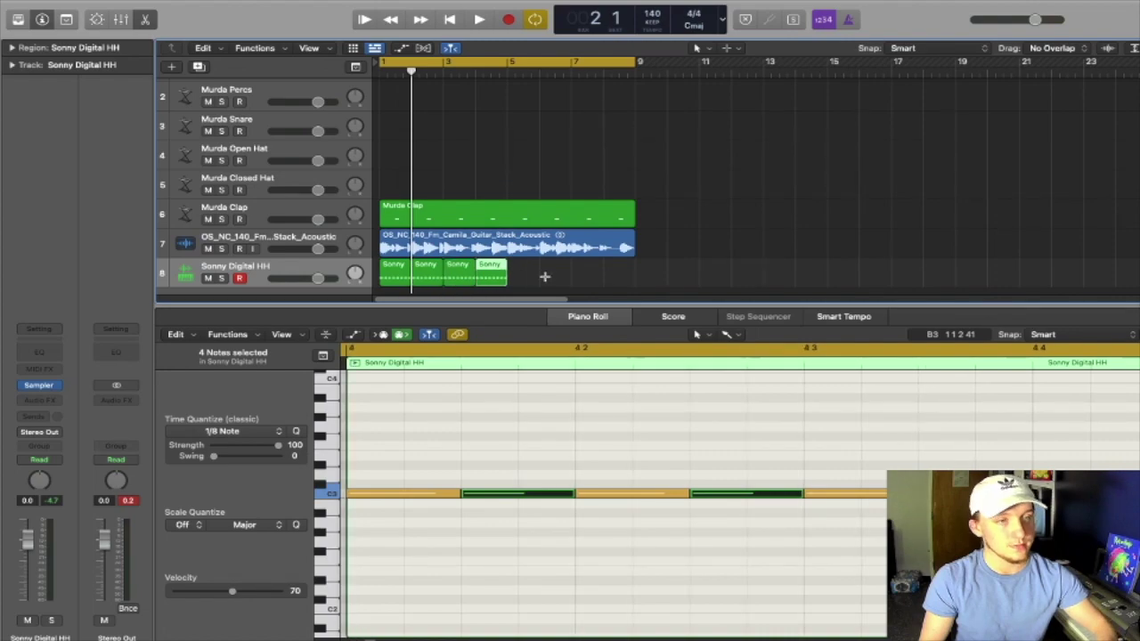
key(super+r)
drag(679, 268, 373, 264)
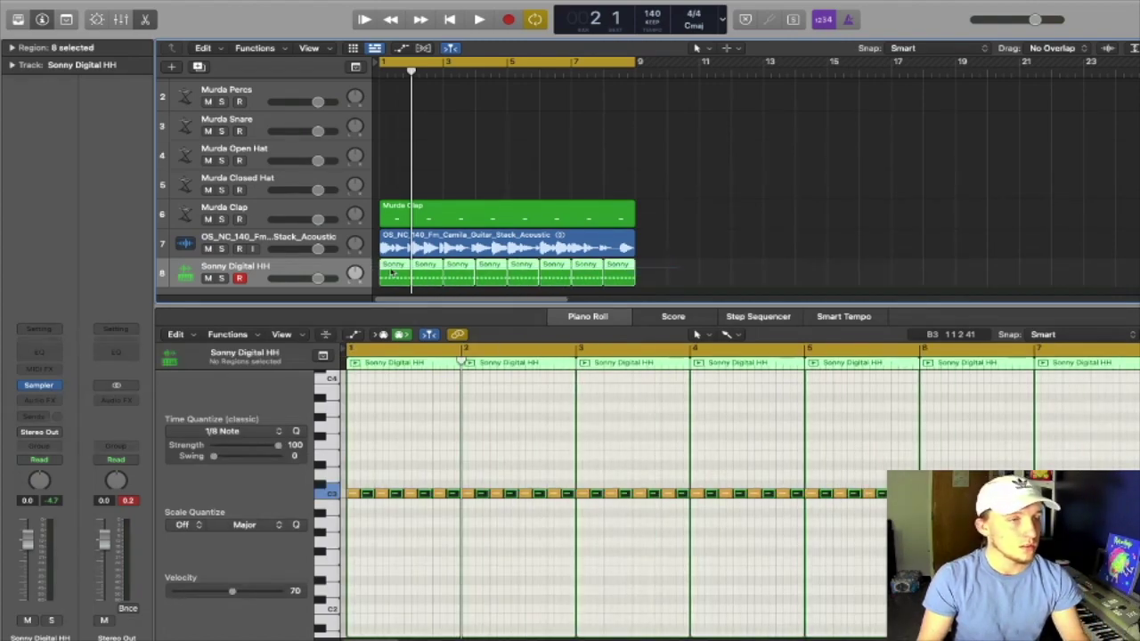
key(super+j)
key(space)
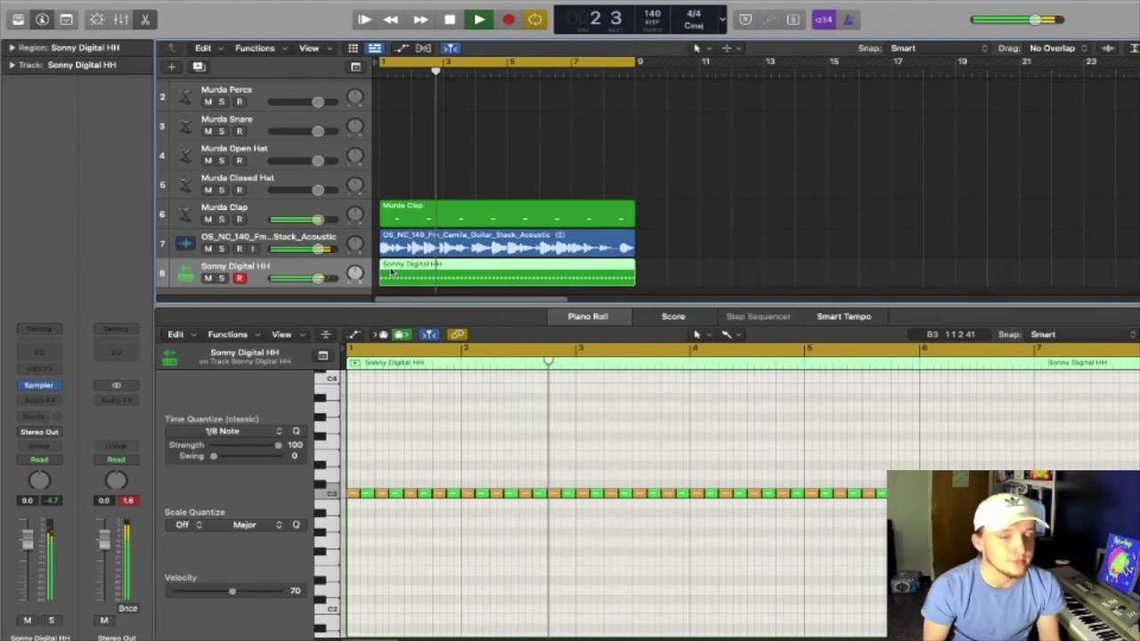
key(e)
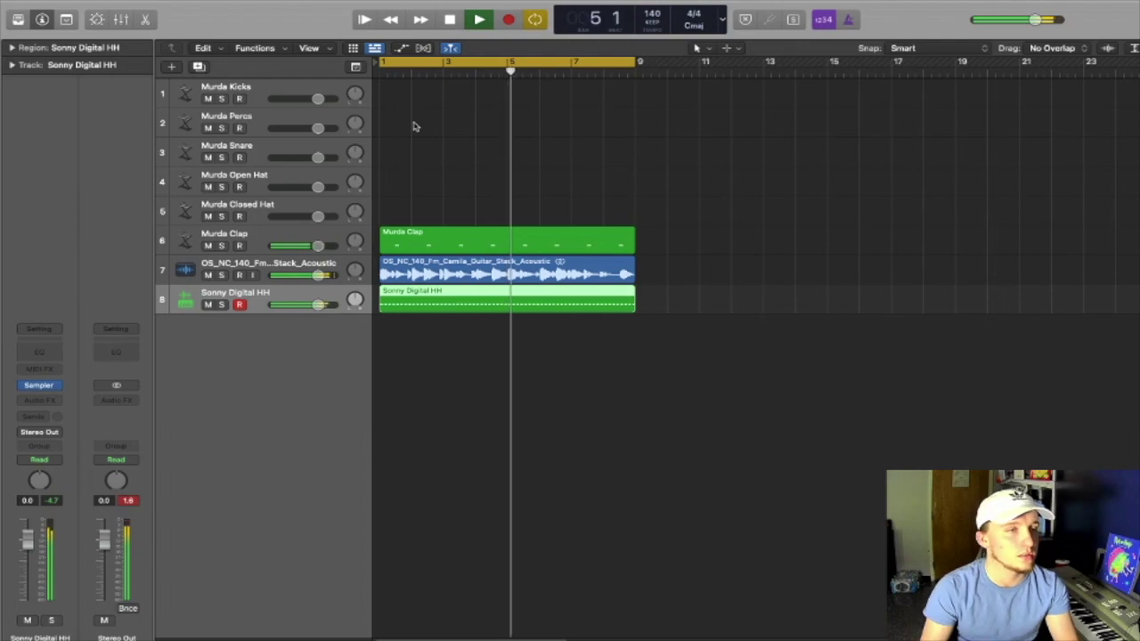
right_click(387, 97)
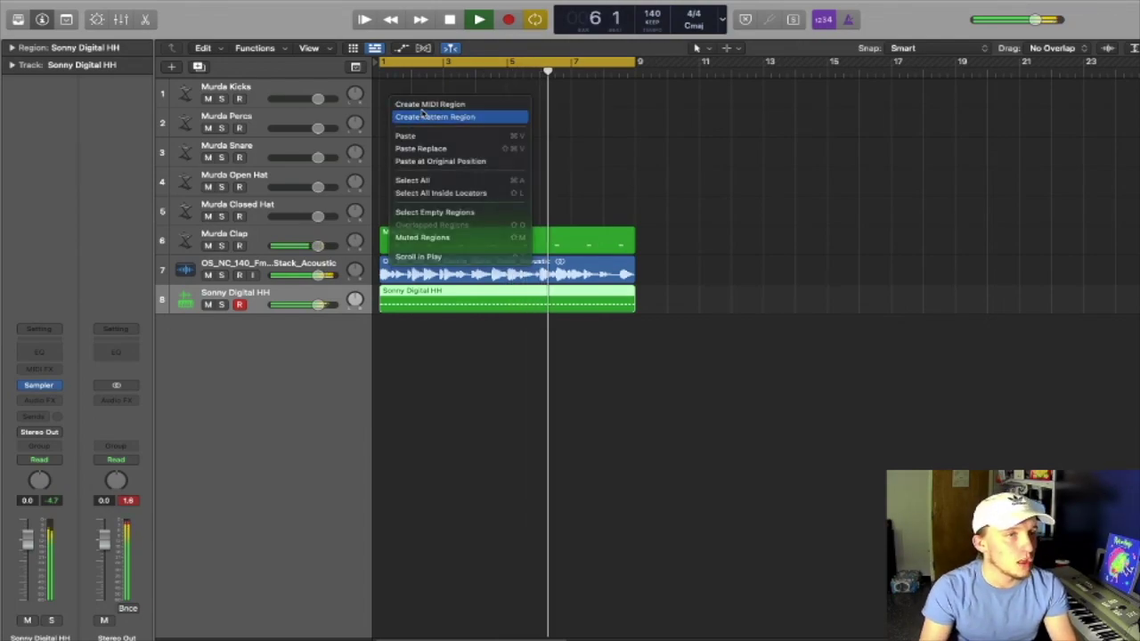
click(409, 108)
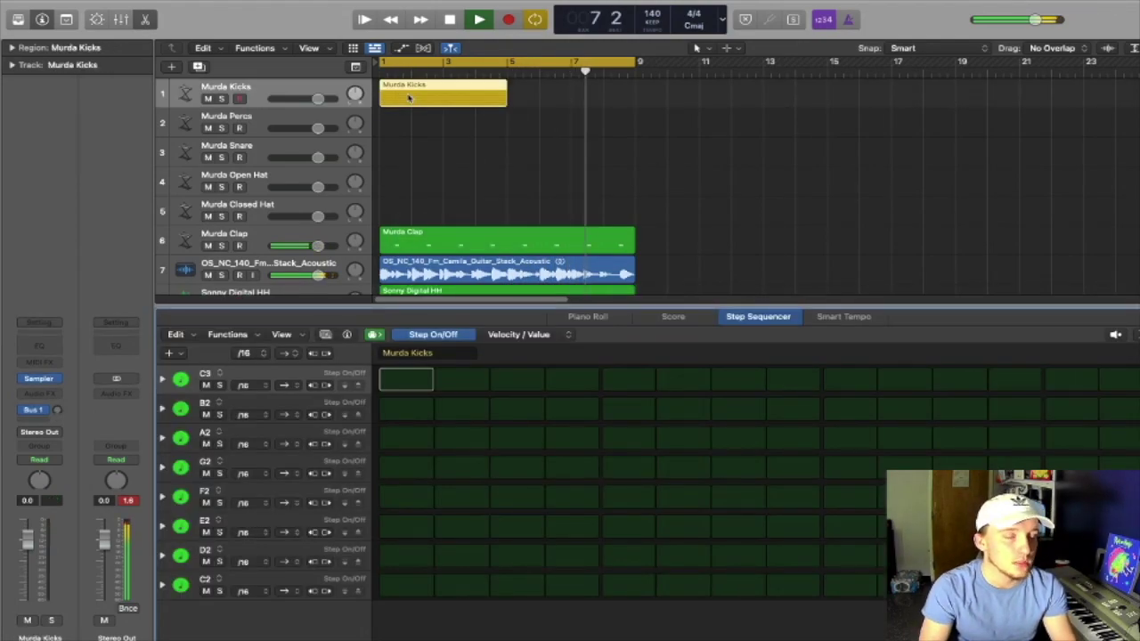
click(409, 97)
key(Delete)
- Create a one-bar MIDI region at bar 1 on the Murda Kicks track and add an E3 eighth note on its first beat
right_click(388, 93)
click(407, 96)
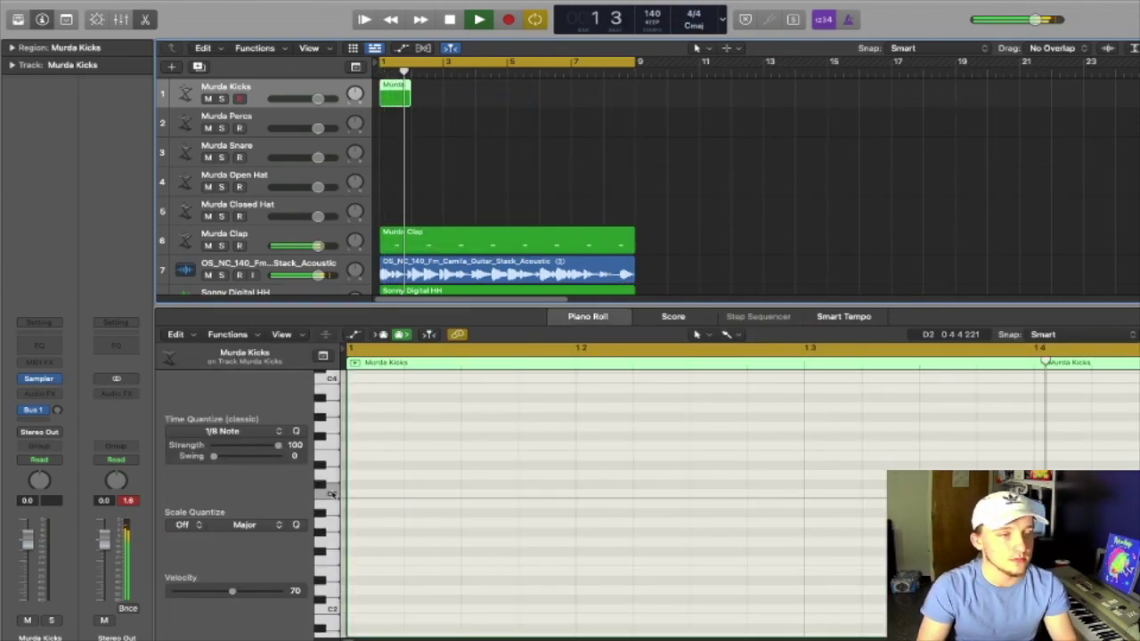
click(331, 494)
scroll(328, 408, up, 2)
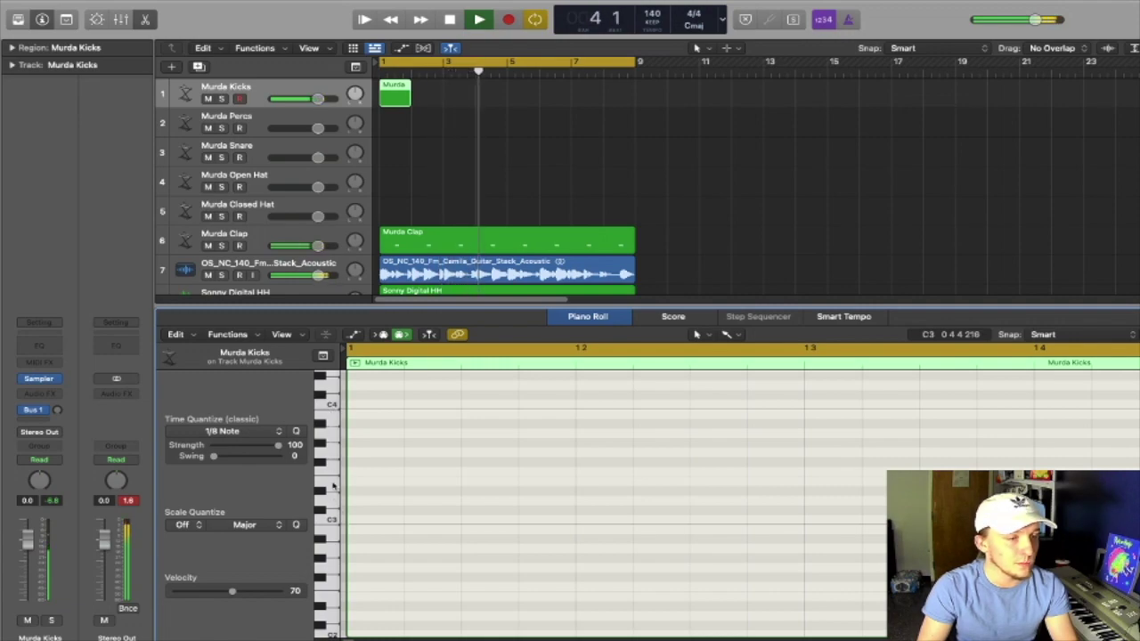
right_click(362, 485)
click(378, 479)
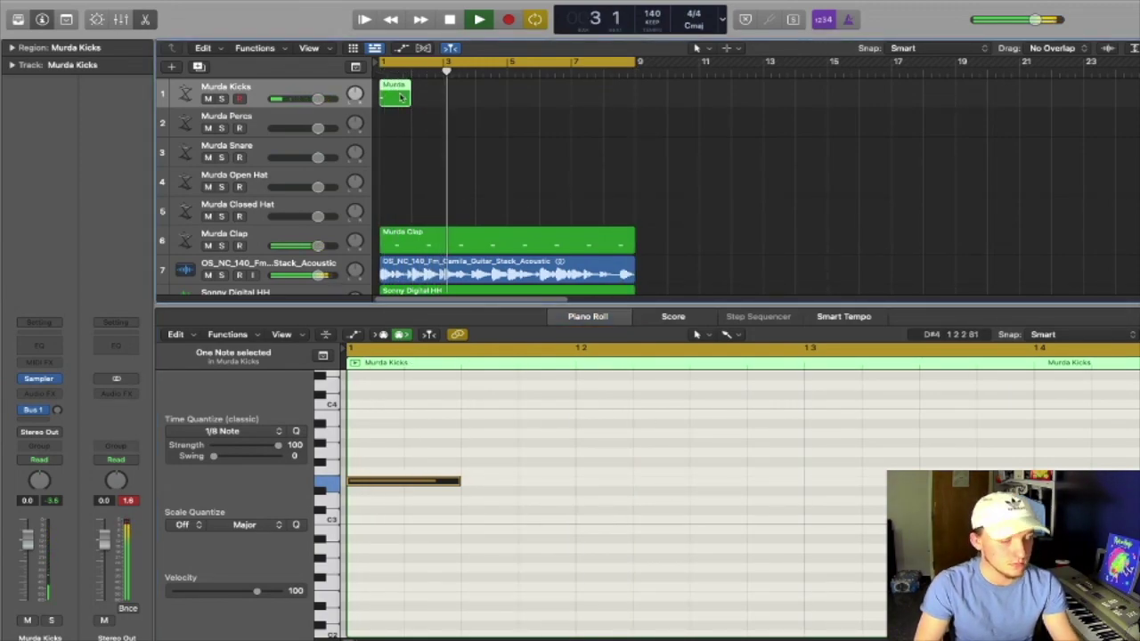
- Repeat the kick region into bar 2 and add an E3 kick note halfway through beat 2 of that bar
key(super+r)
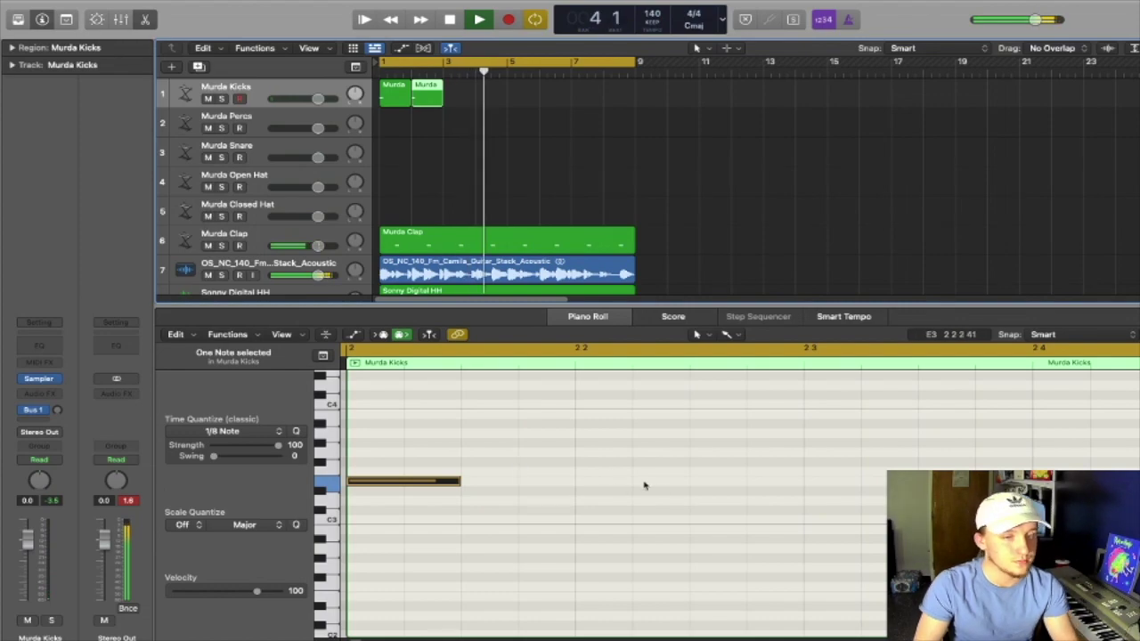
right_click(701, 483)
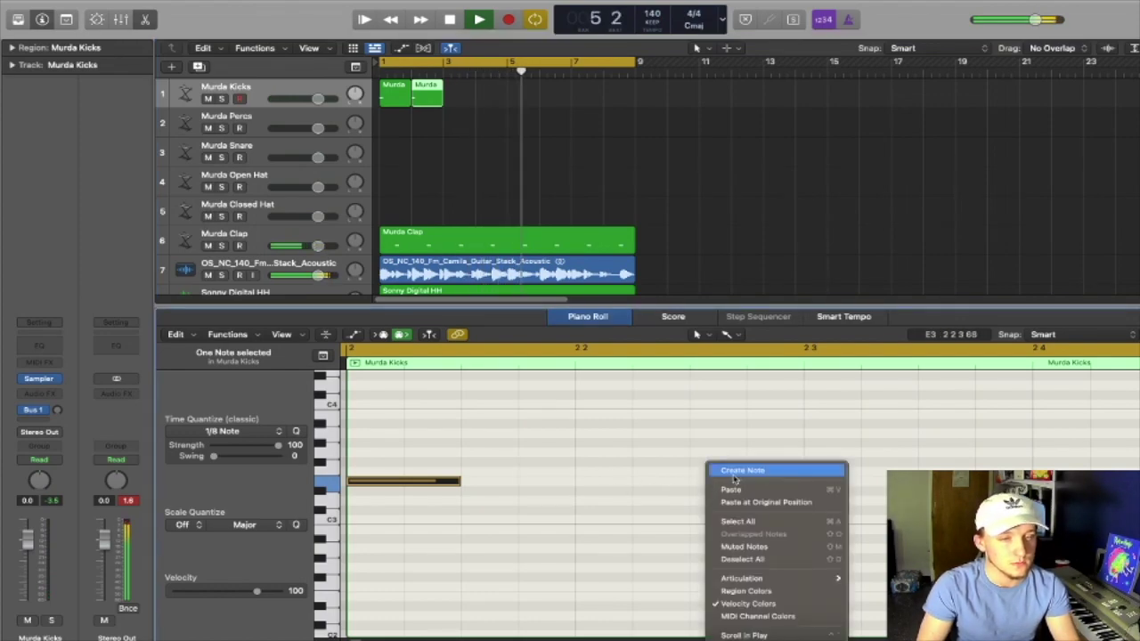
click(726, 470)
- Join the two one-bar kick regions and repeat the resulting two-bar region over bars 3 and 4
drag(472, 135, 400, 93)
key(super+j)
key(super+r)
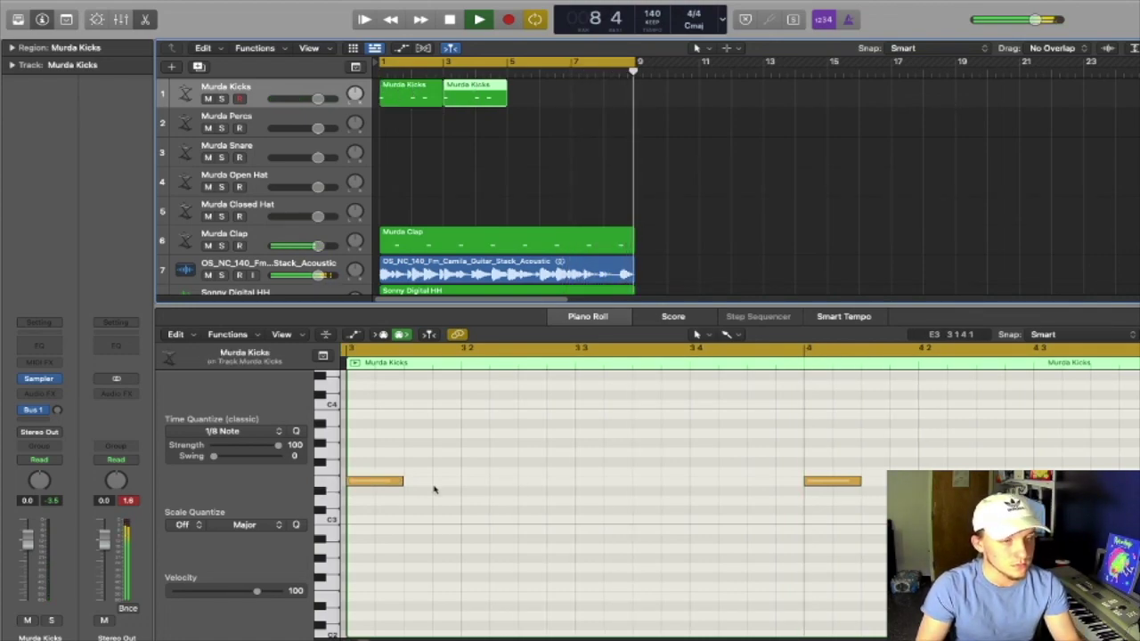
- Add extra kicks halfway through beat 1 of bar 3 and on beat 4 of bar 4, and repeat the joined four-bar pattern over bars 5 through 8
right_click(425, 484)
click(494, 501)
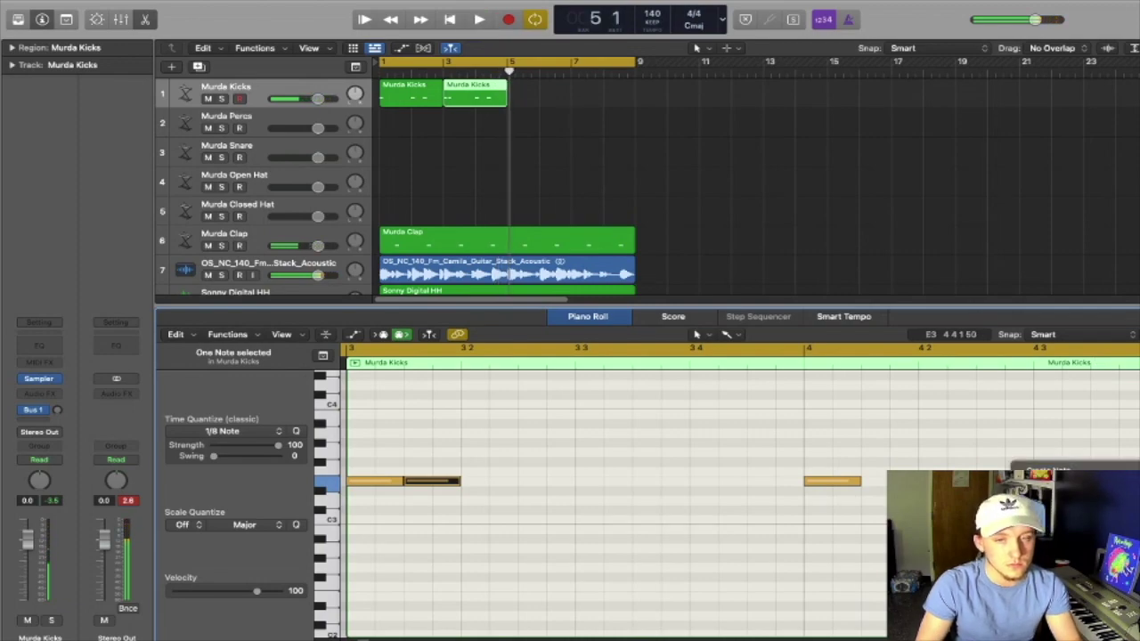
drag(492, 156, 405, 92)
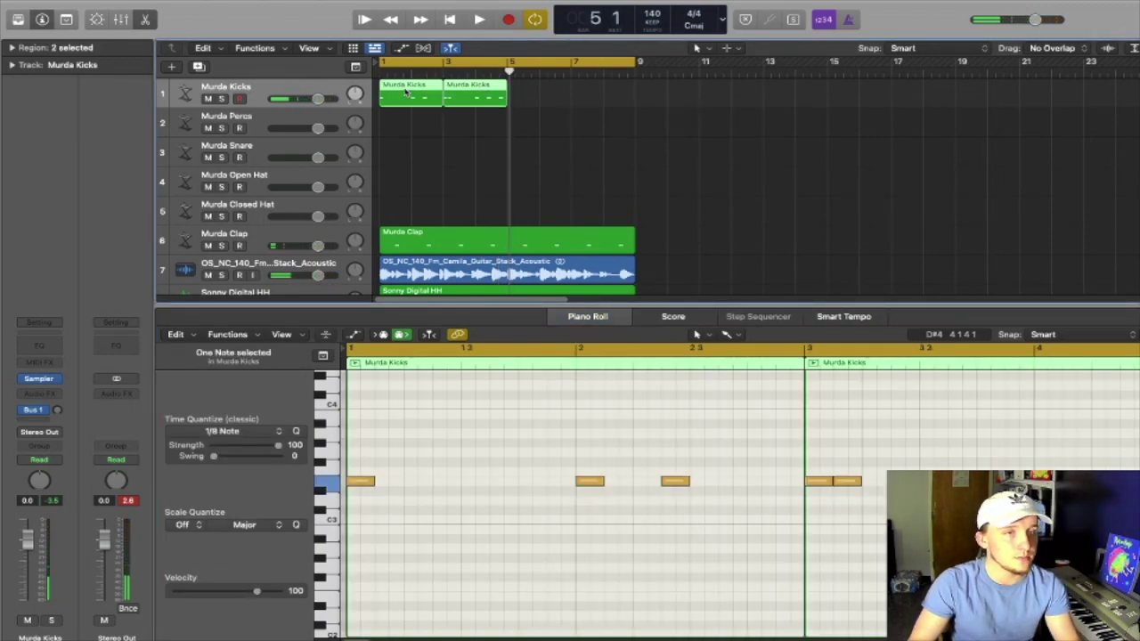
key(super+r)
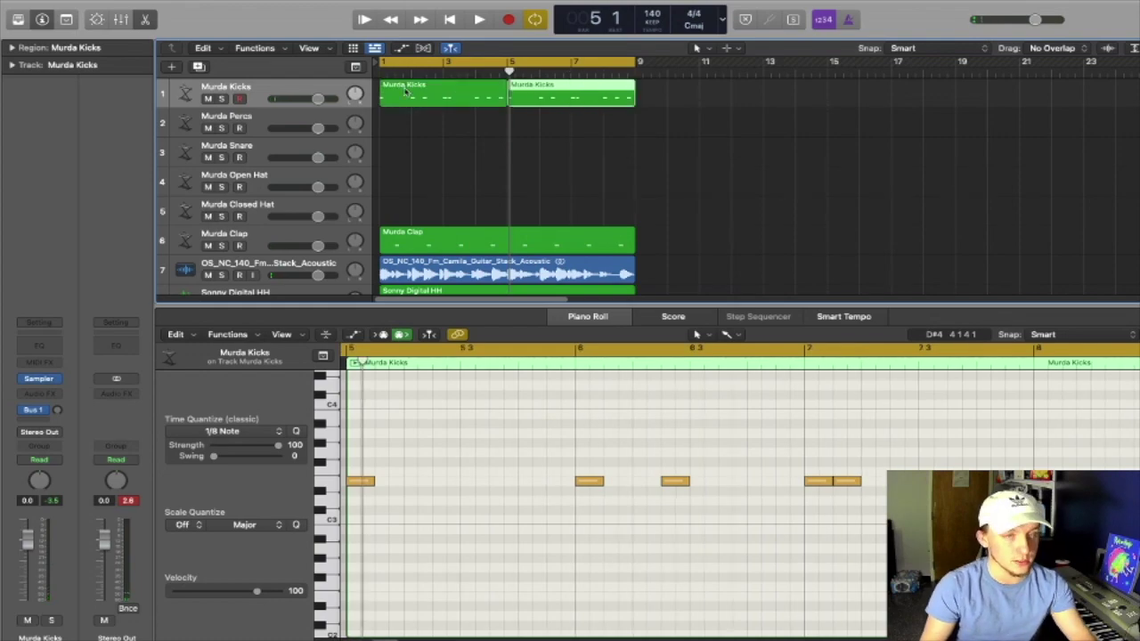
- Add an E3 kick near the end of bar 8, play the beat, and join both kick regions into one eight-bar region
click(1136, 499)
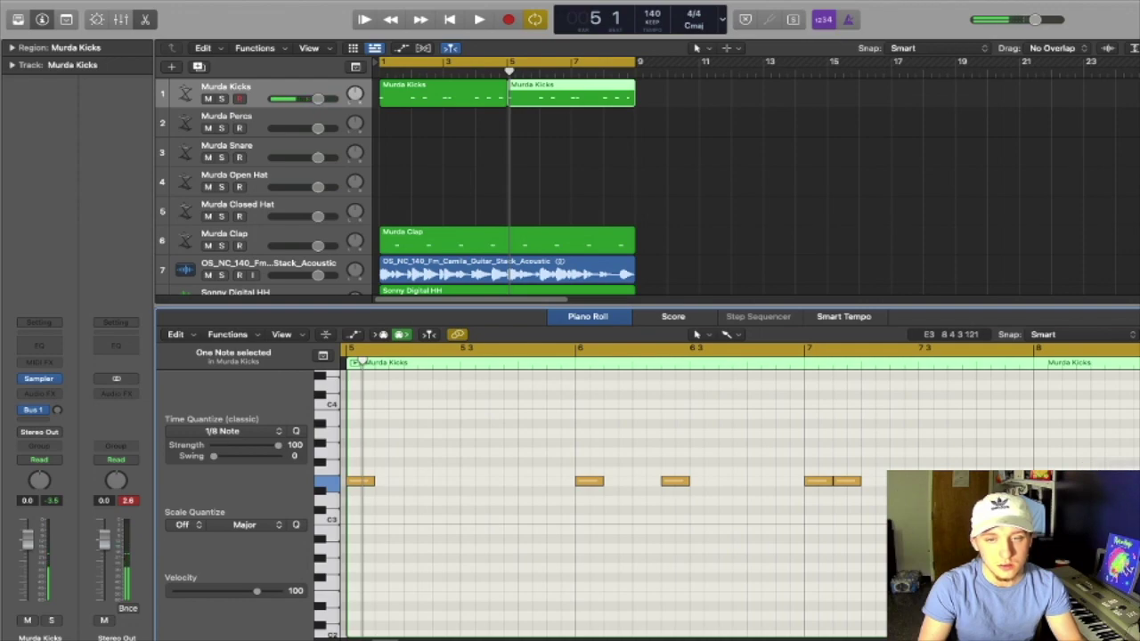
key(space)
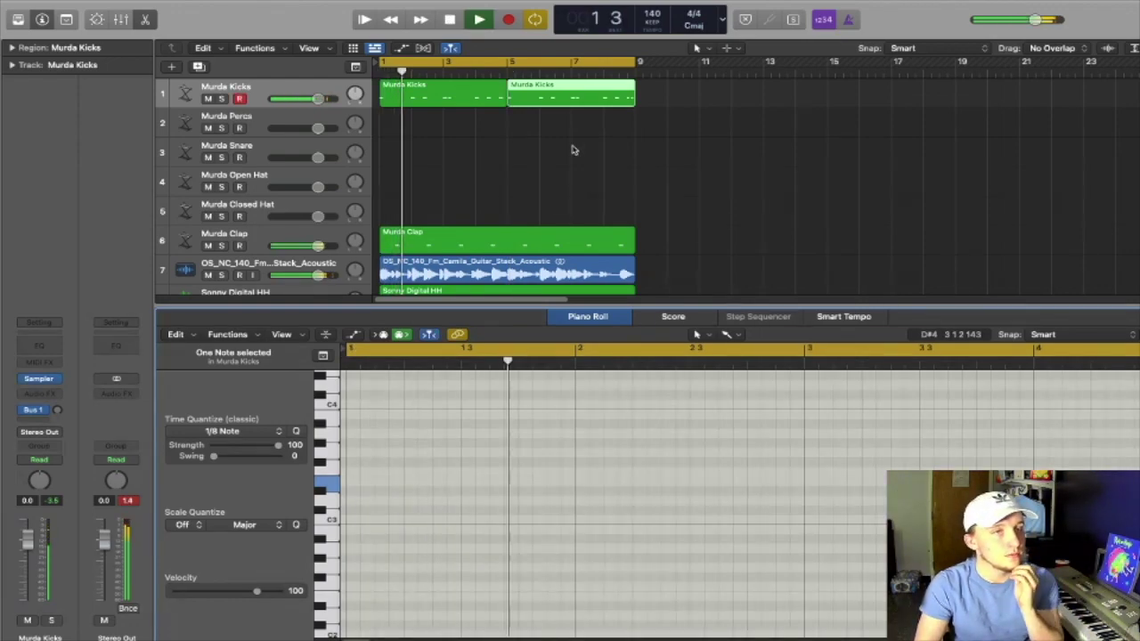
drag(572, 146, 469, 98)
key(super+j)
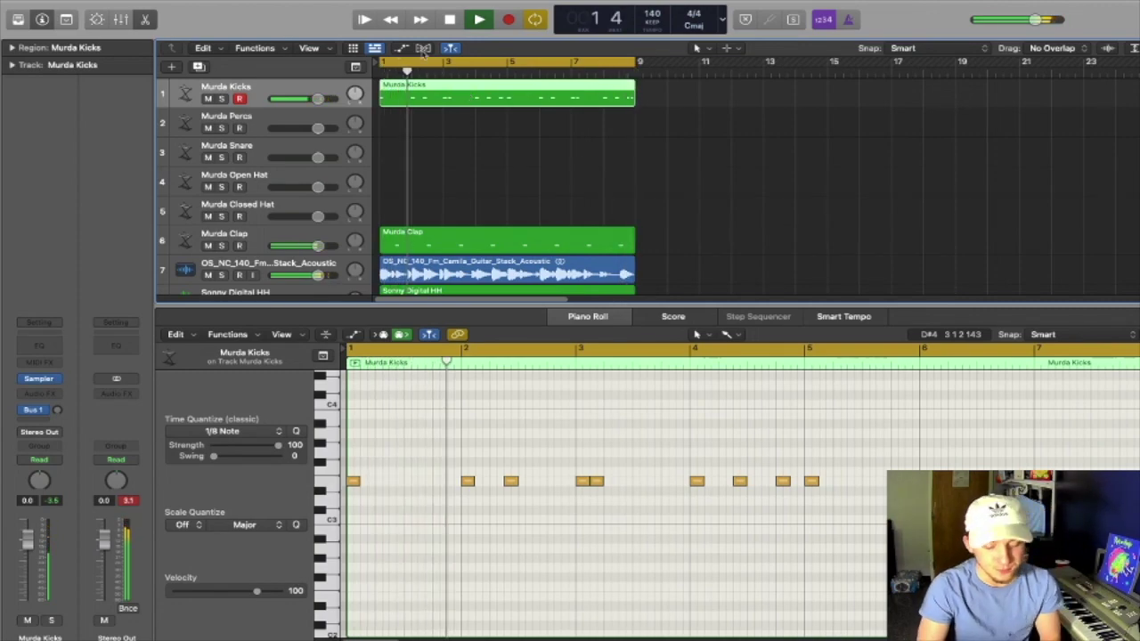
key(e)
click(682, 382)
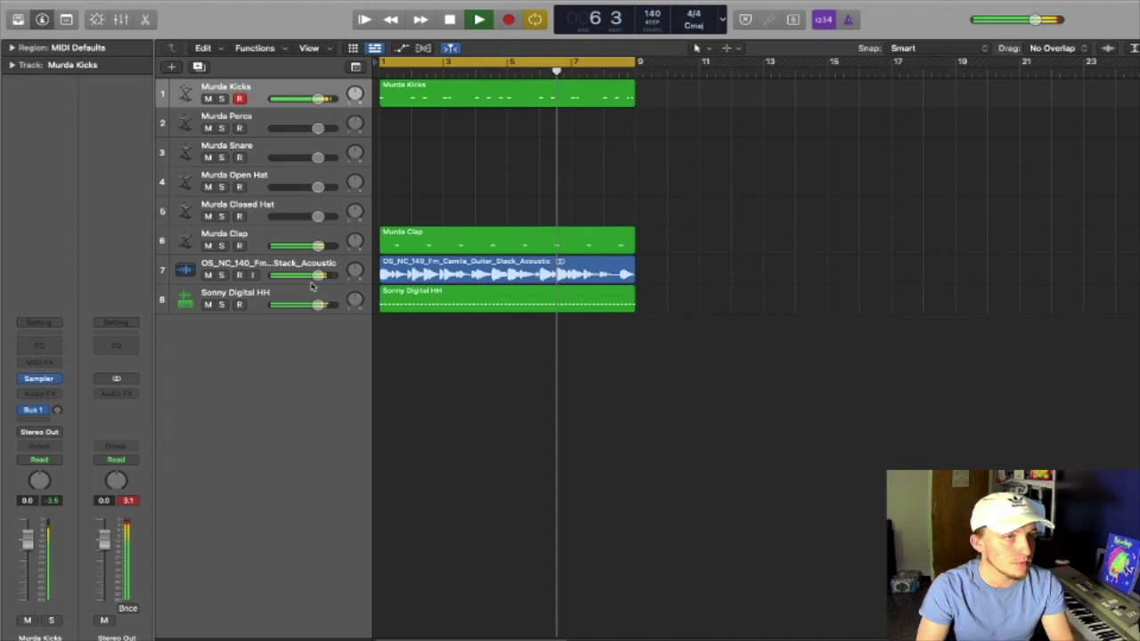
- Give the Murda Kicks track binaural panning and place its source at an angle of +2° and a distance of 0.41 m
key(space)
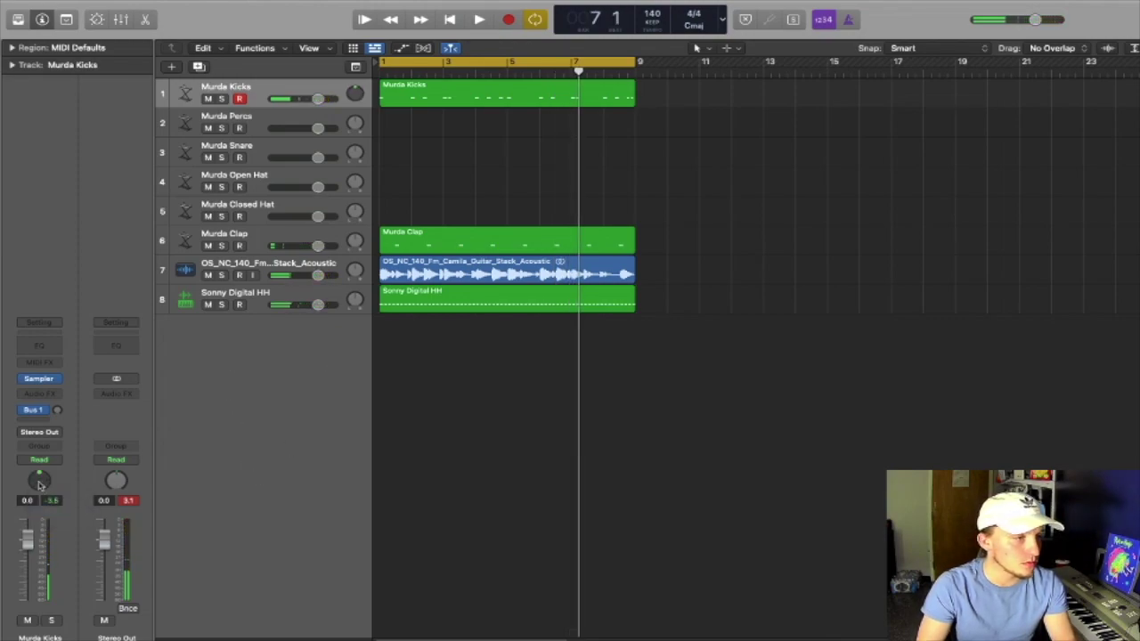
double_click(39, 482)
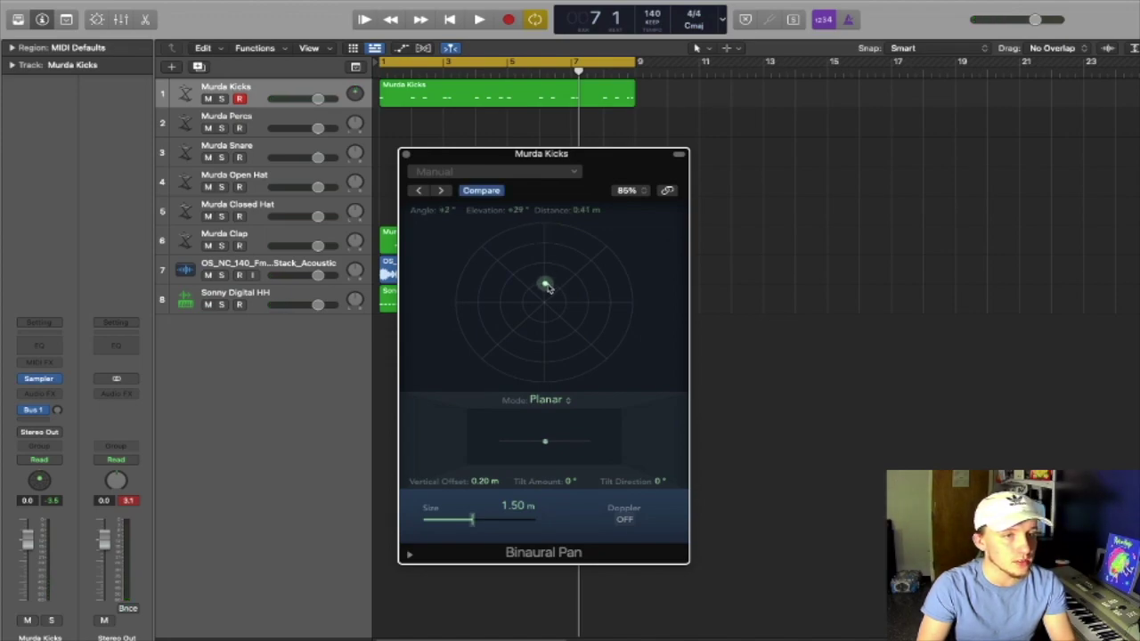
key(space)
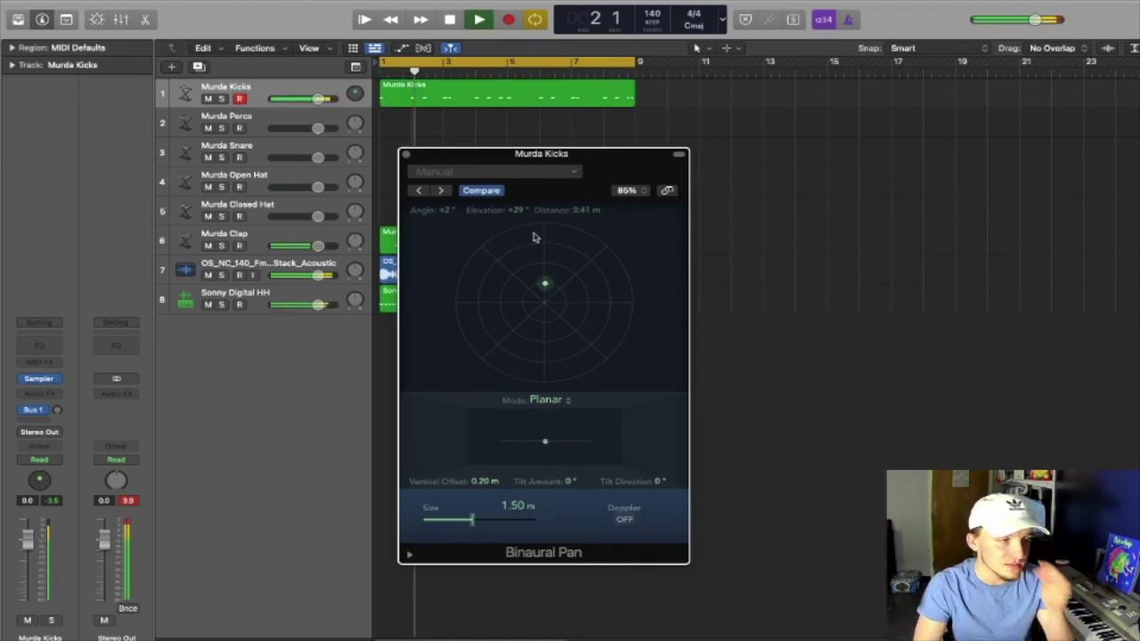
click(406, 154)
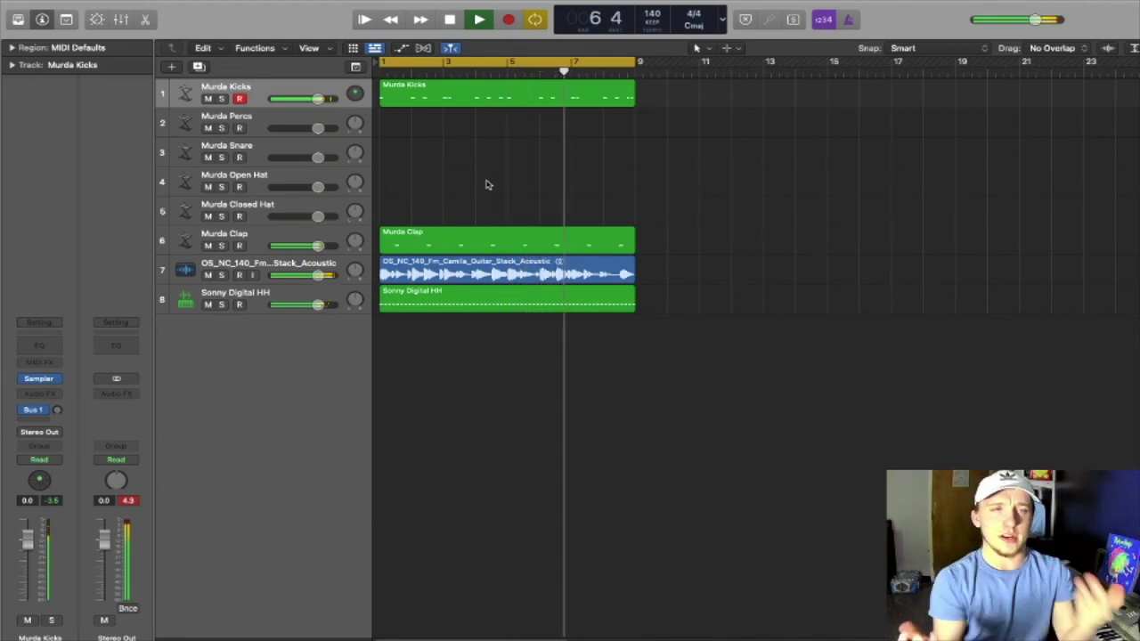
- Set the pan of the Sonny Digital HH track to +10
click(266, 296)
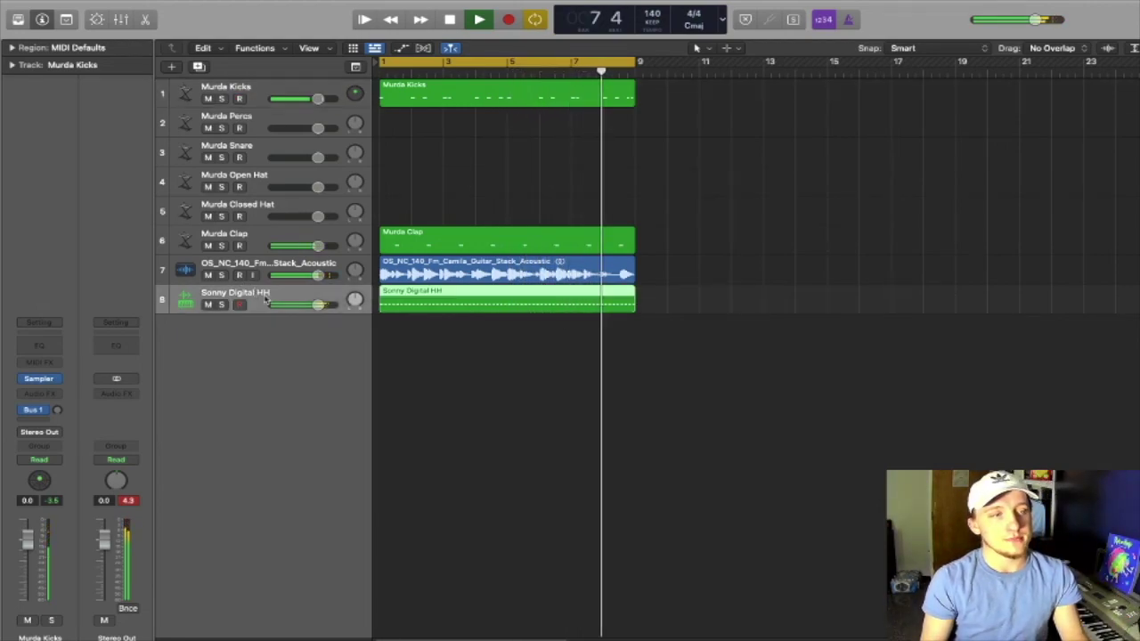
drag(357, 303, 356, 293)
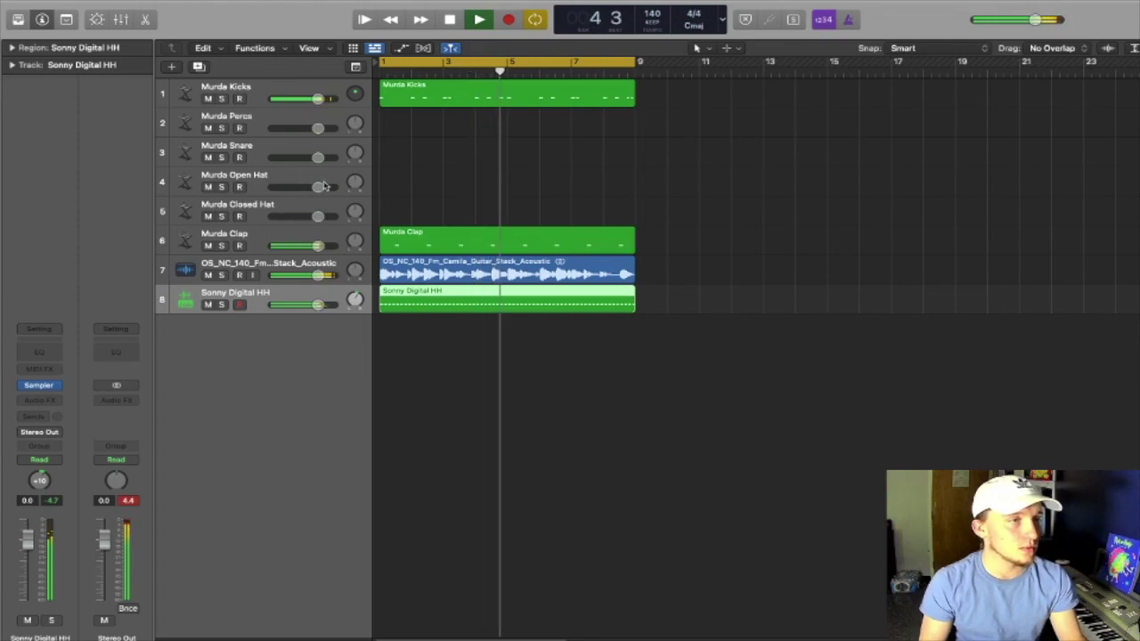
- Create an empty one-bar MIDI region on the Murda Open Hat track and move it to bar 2
click(392, 181)
right_click(392, 181)
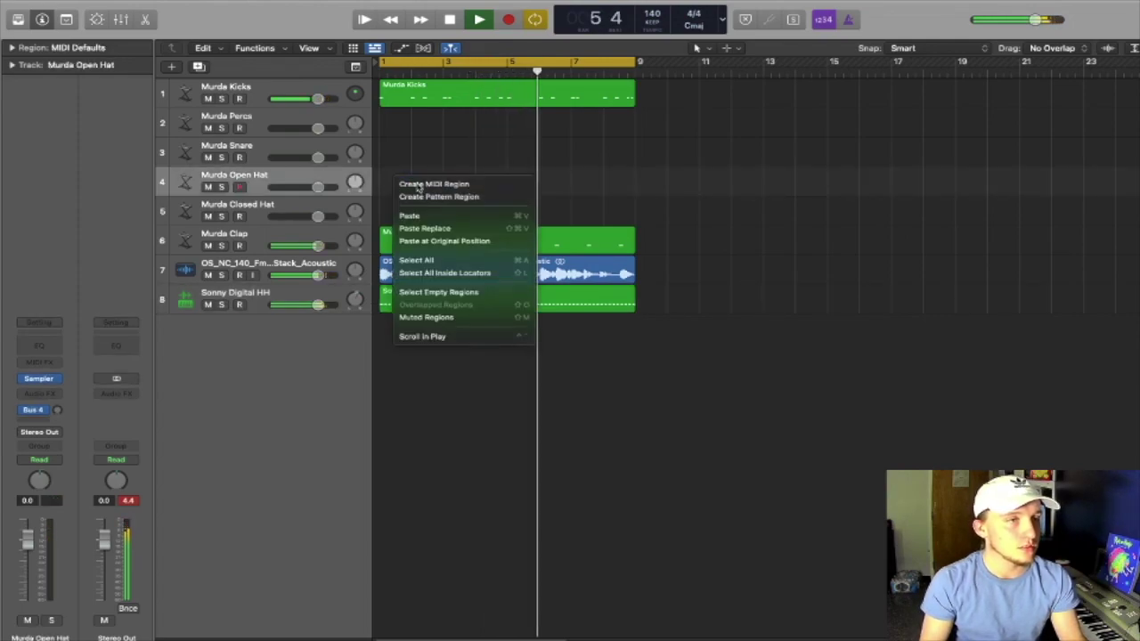
click(418, 183)
drag(396, 183, 424, 185)
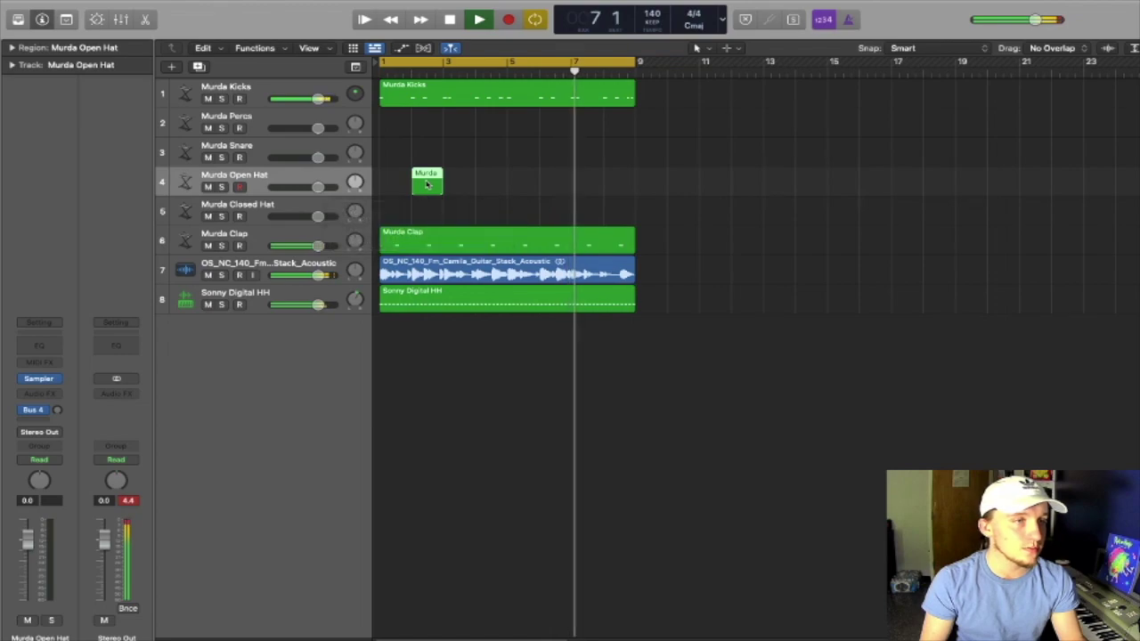
- Add a C3 open hat note halfway through beat 2 of bar 2 and lengthen it to an eighth note
double_click(423, 187)
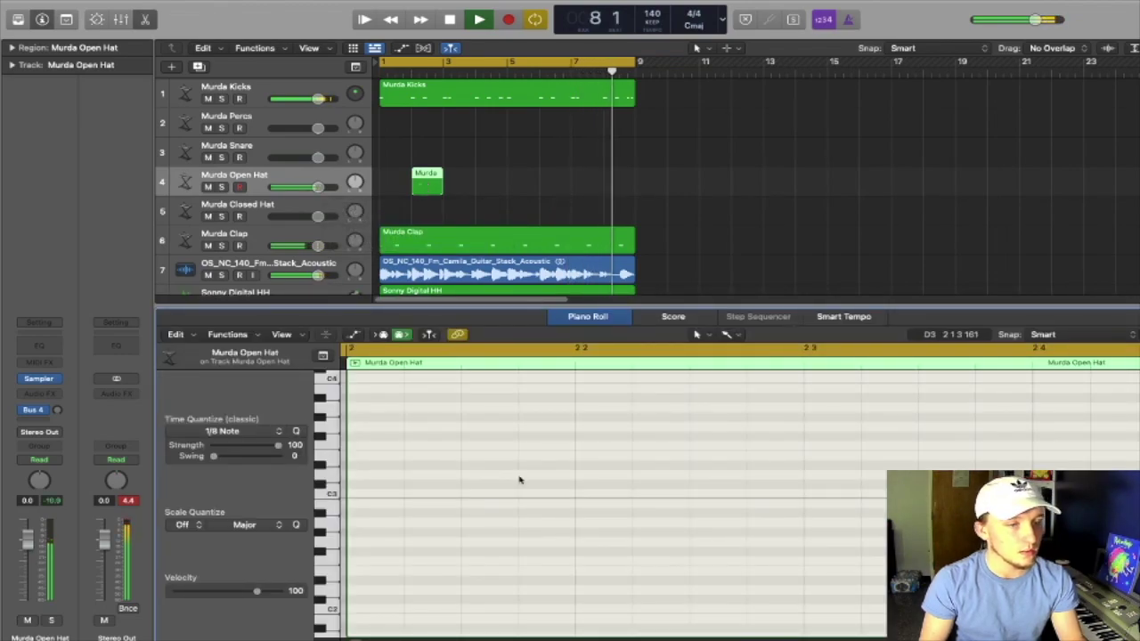
right_click(717, 482)
click(751, 484)
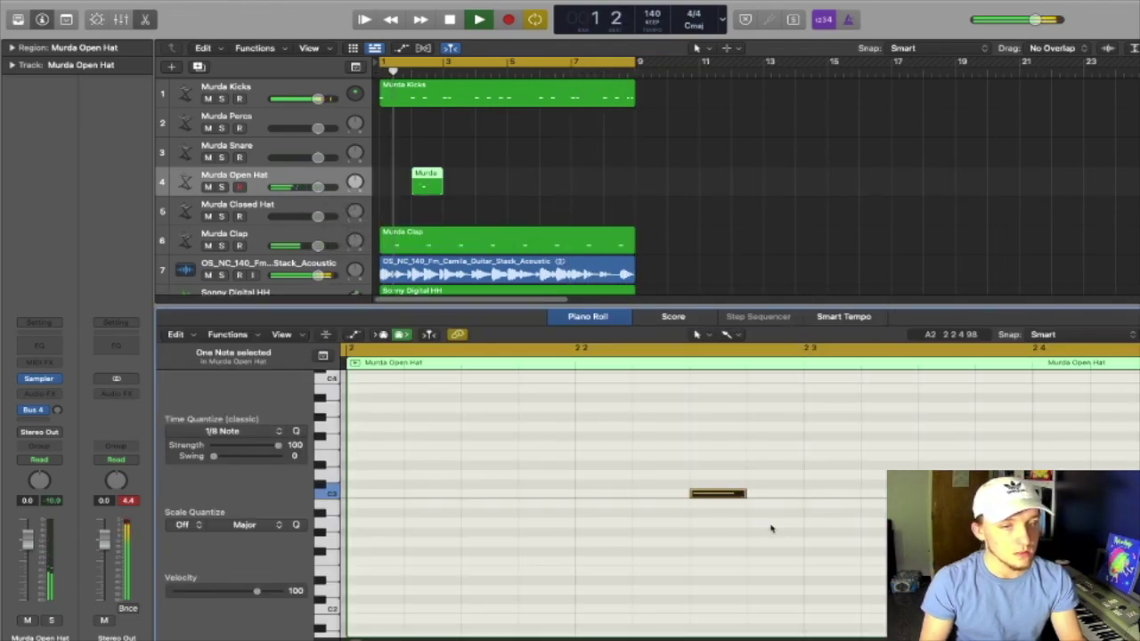
drag(744, 492, 802, 493)
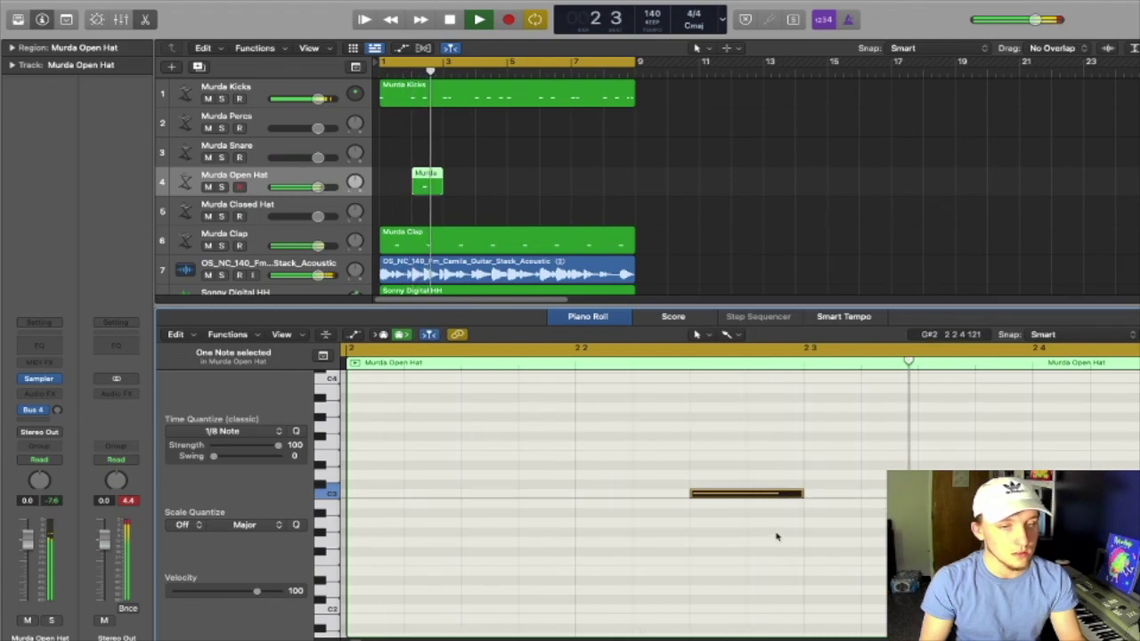
- Copy the open hat region to bar 6 and join it with the original at bar 2
drag(431, 185, 554, 190)
shift+click(414, 184)
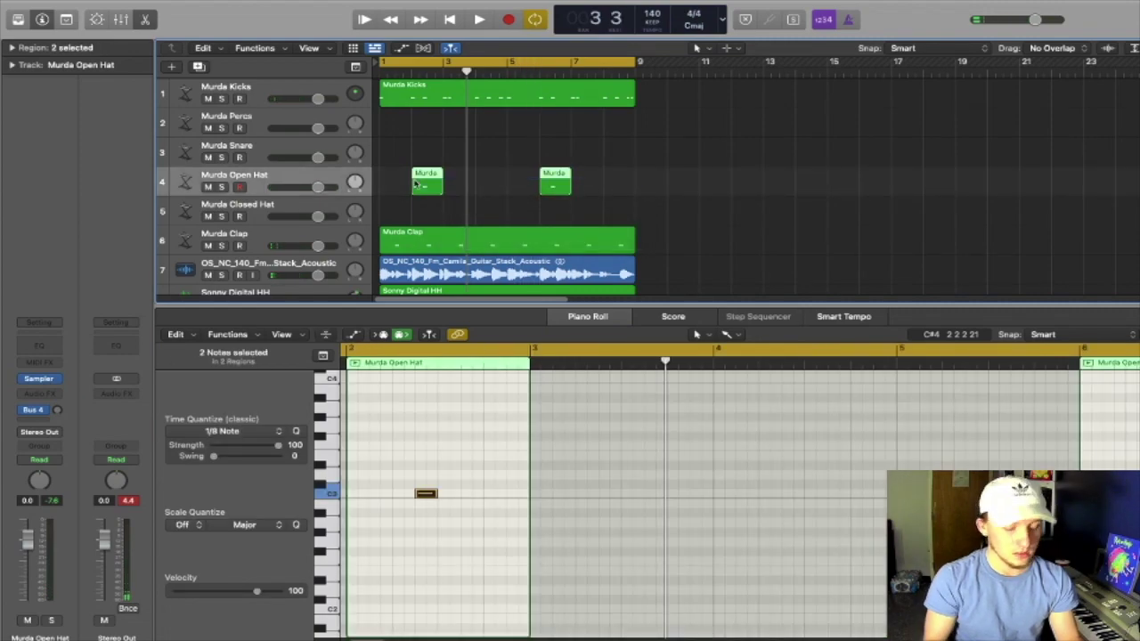
key(super+j)
- Extend the joined open hat region to span bars 1 through 8 and play the loop
drag(415, 187, 381, 187)
drag(571, 185, 638, 186)
key(space)
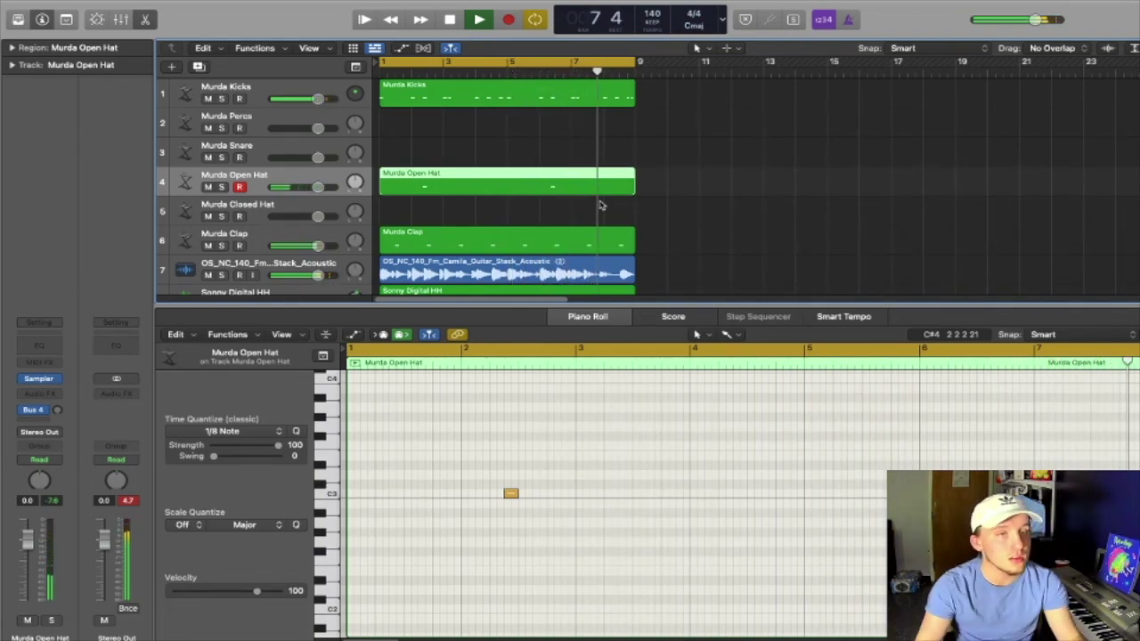
key(e)
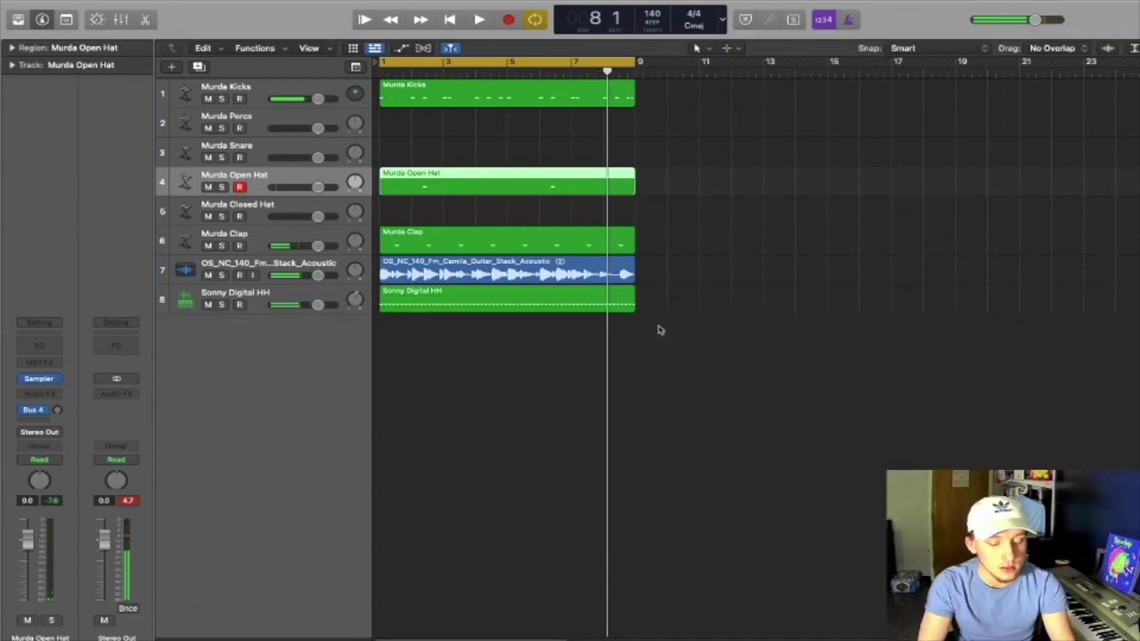
- Add a new software instrument track below the Sonny Digital HH track
click(485, 398)
right_click(286, 327)
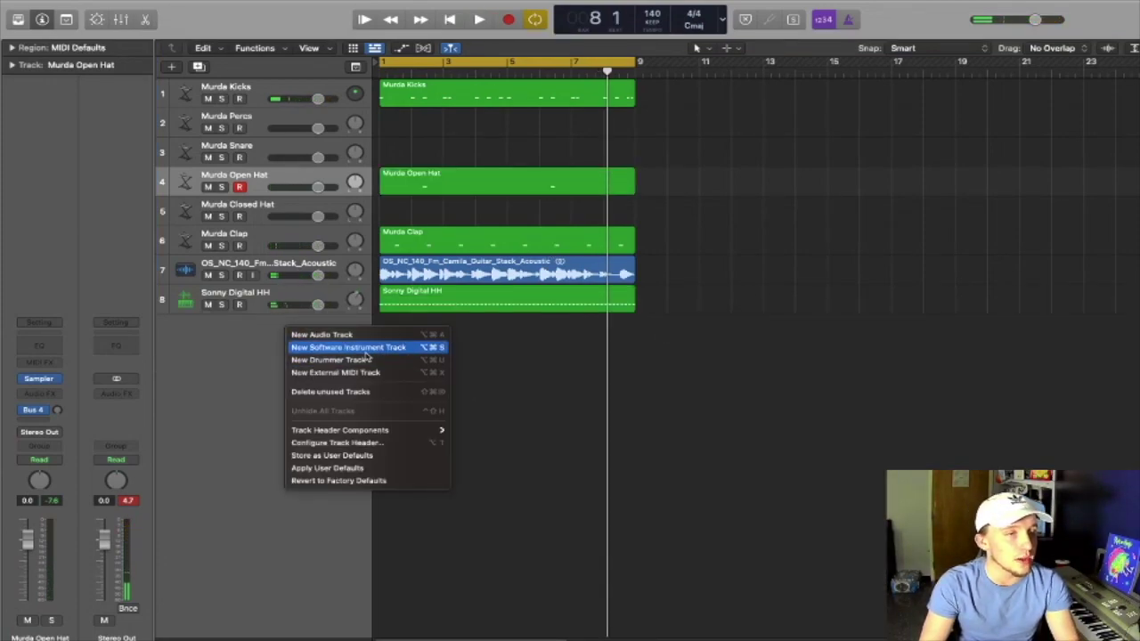
click(371, 347)
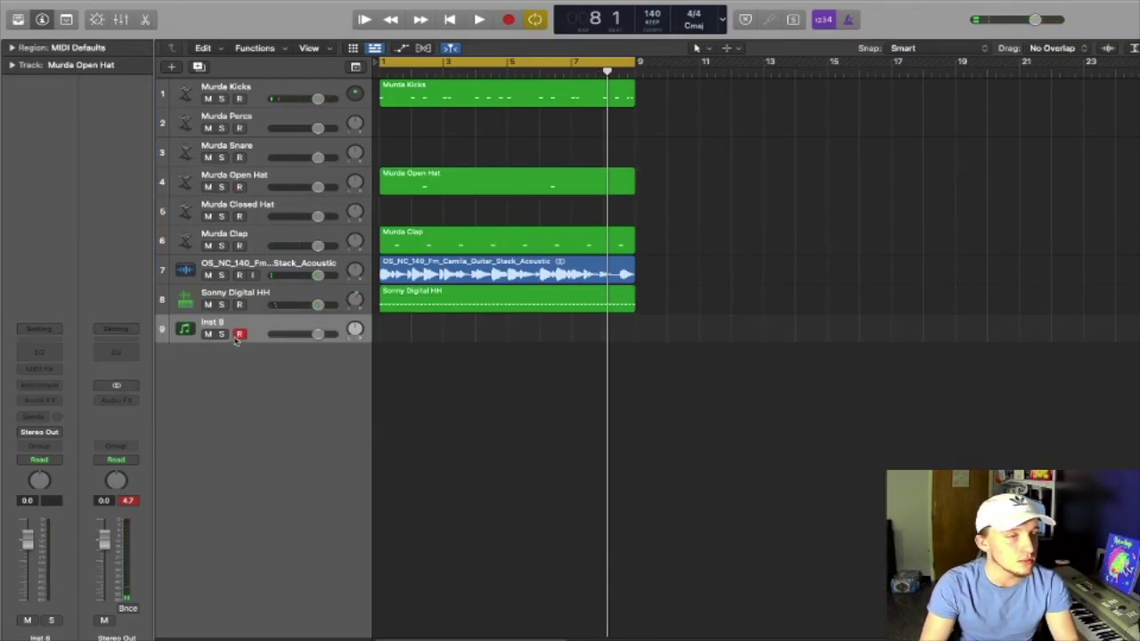
- Load a Sampler instrument with the Pharoh Toast 808 preset on the new track and close its plug-in window
click(49, 389)
mouse_move(94, 426)
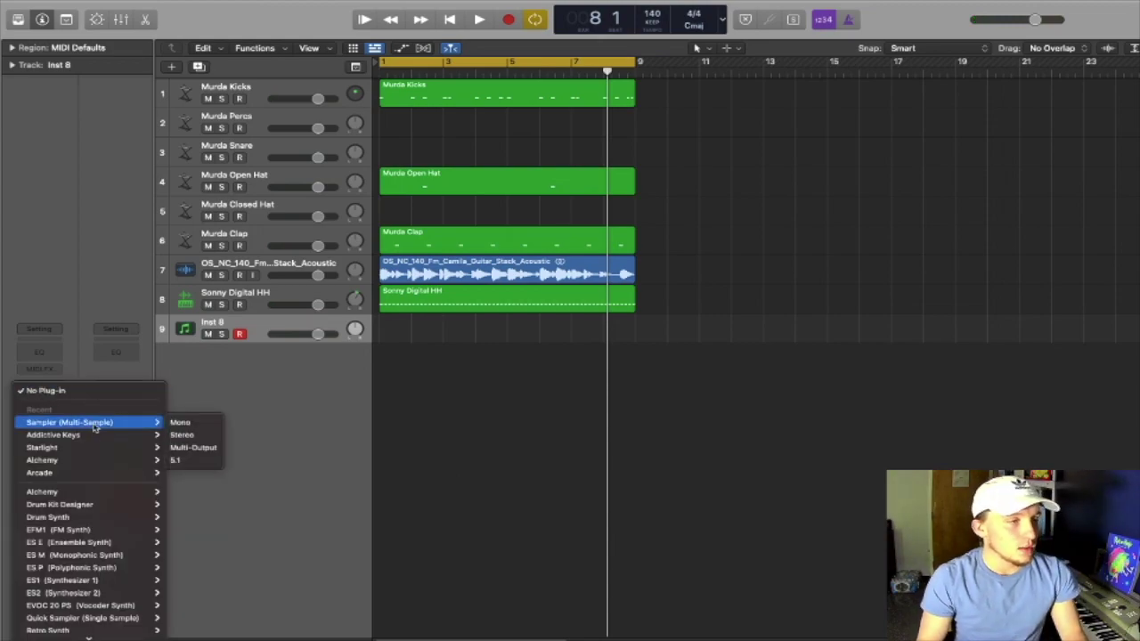
click(181, 422)
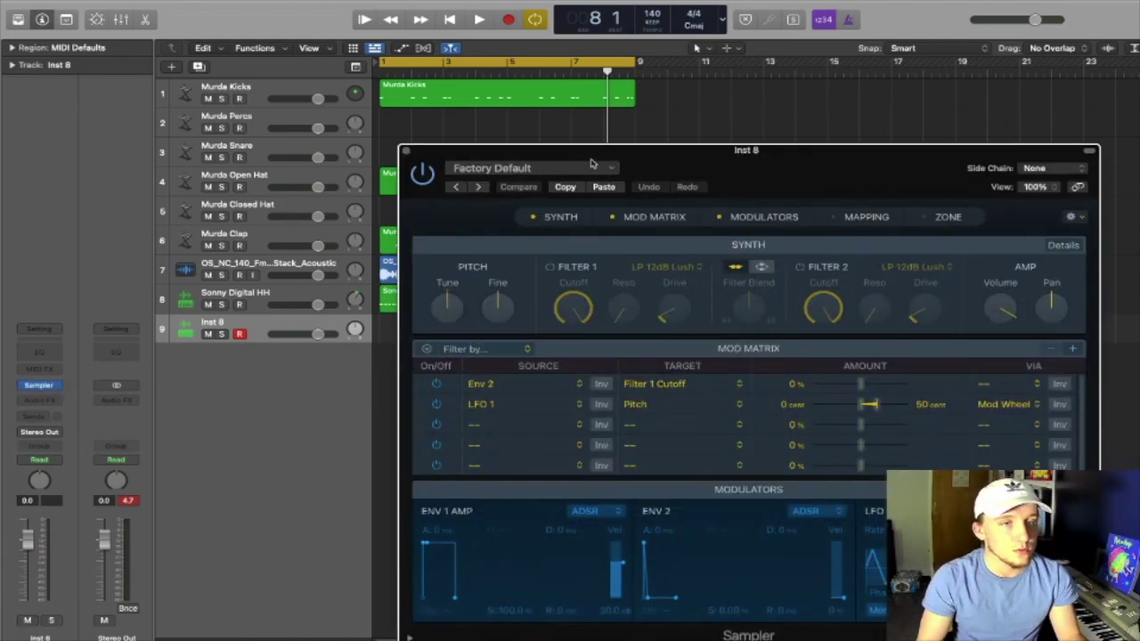
click(591, 163)
scroll(605, 410, down, 15)
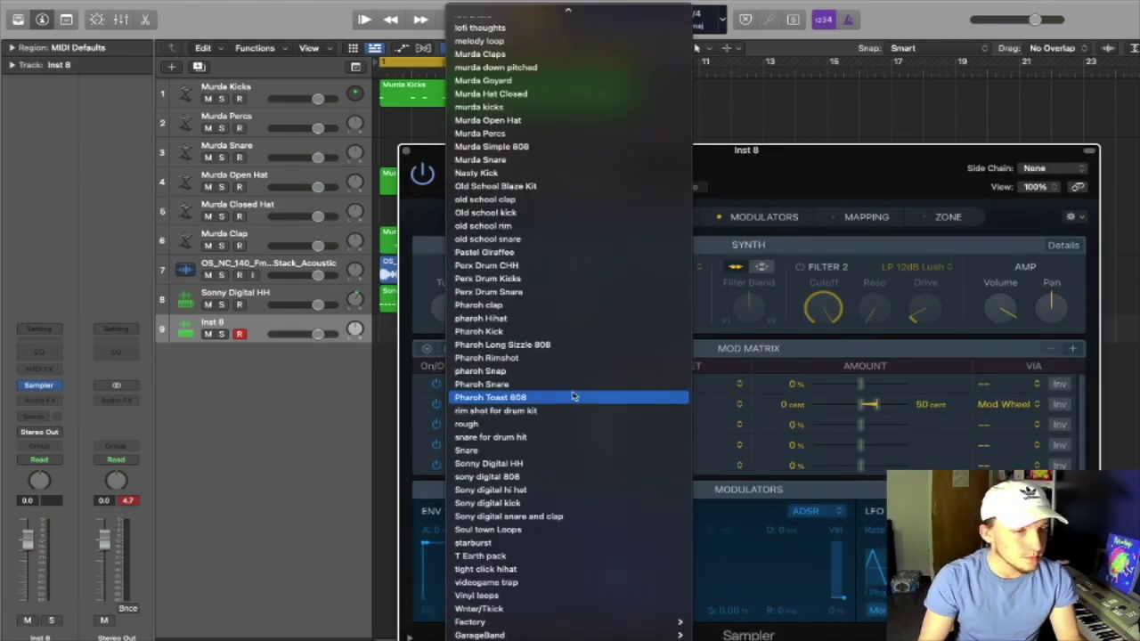
click(572, 396)
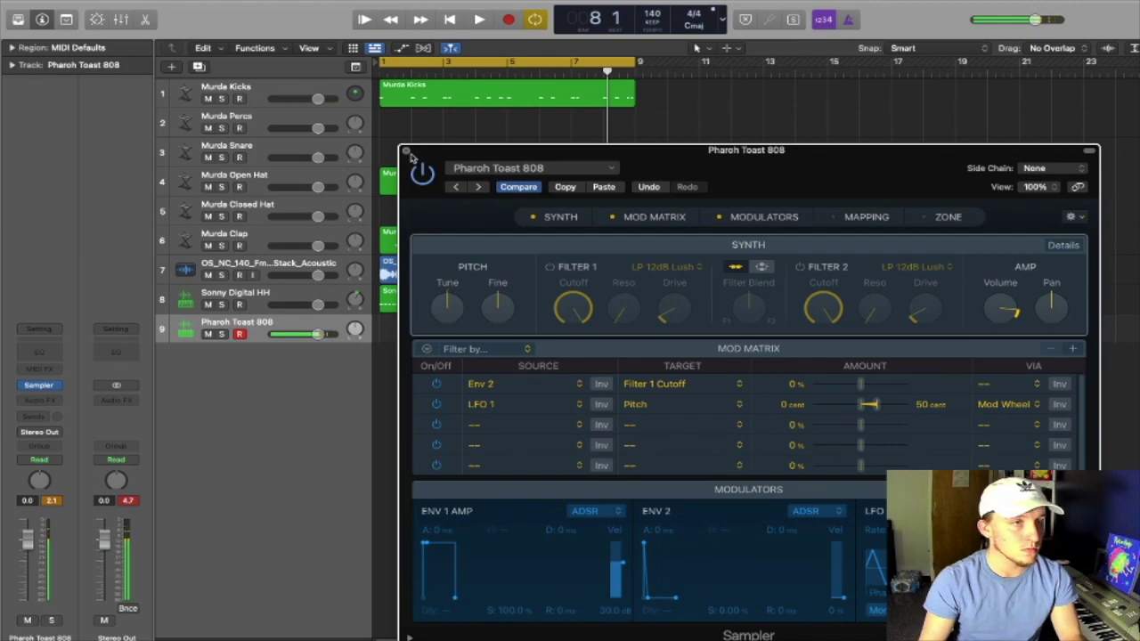
click(406, 153)
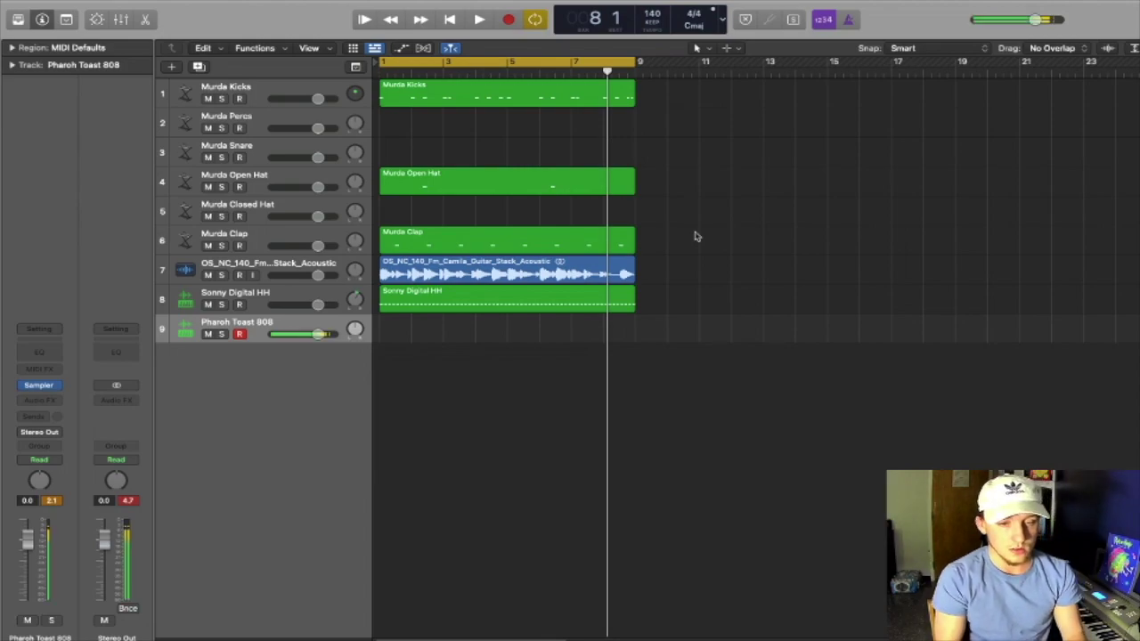
- Open Musical Typing for the Pharoh Toast 808 track, play the loop, and raise the octave to C4 while testing F notes
key(super+k)
drag(244, 322, 505, 467)
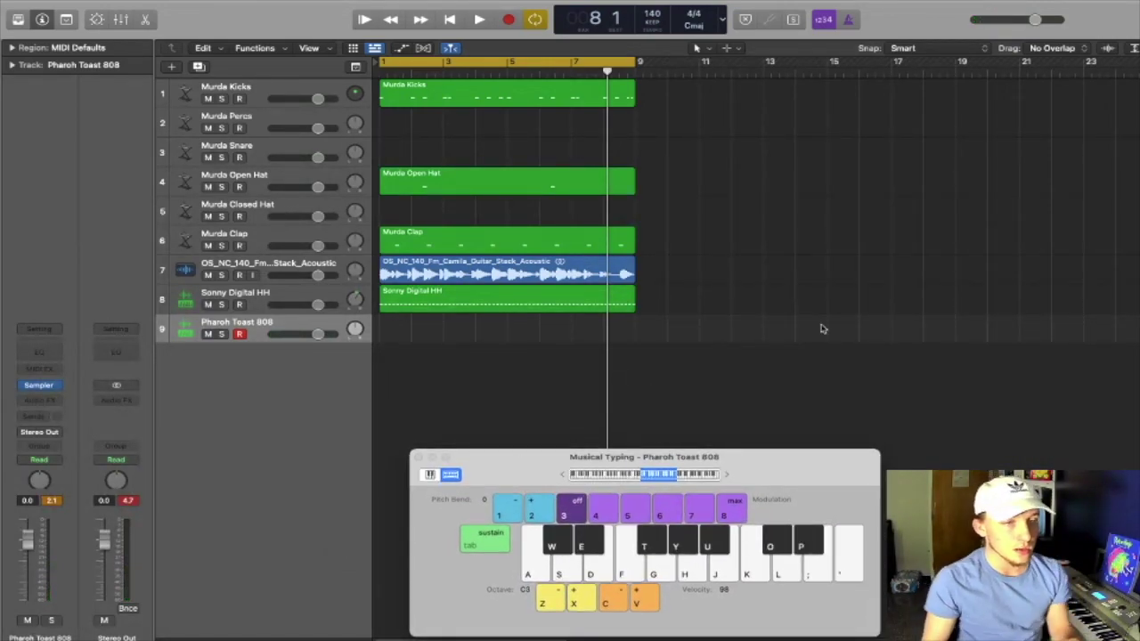
key(space)
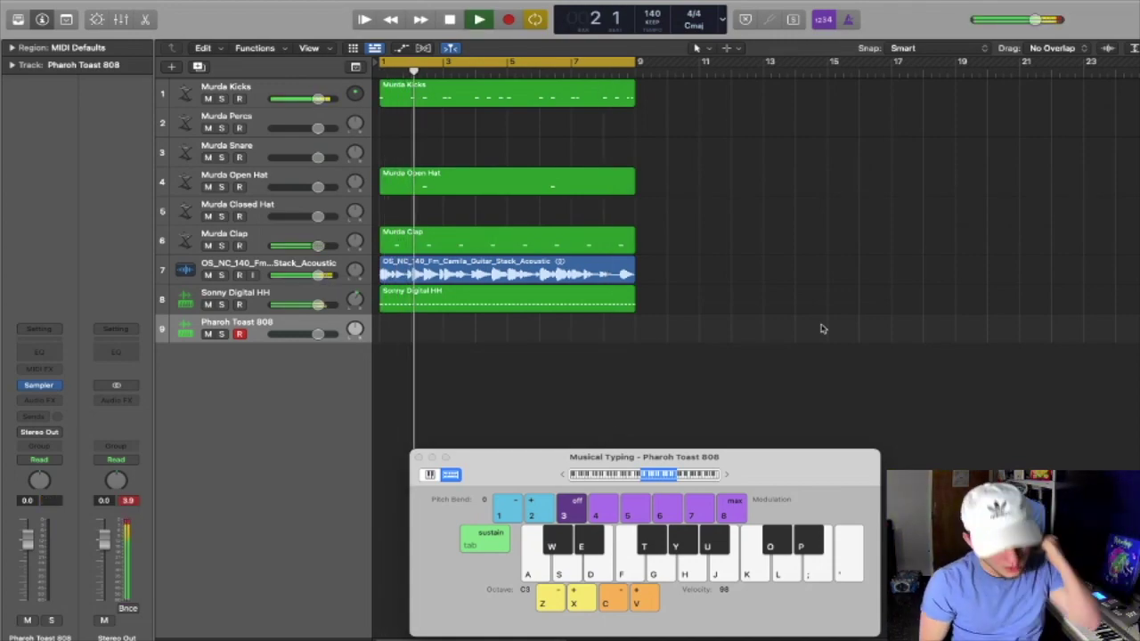
key(f)
key(f)
key(x)
key(f)
key(f)
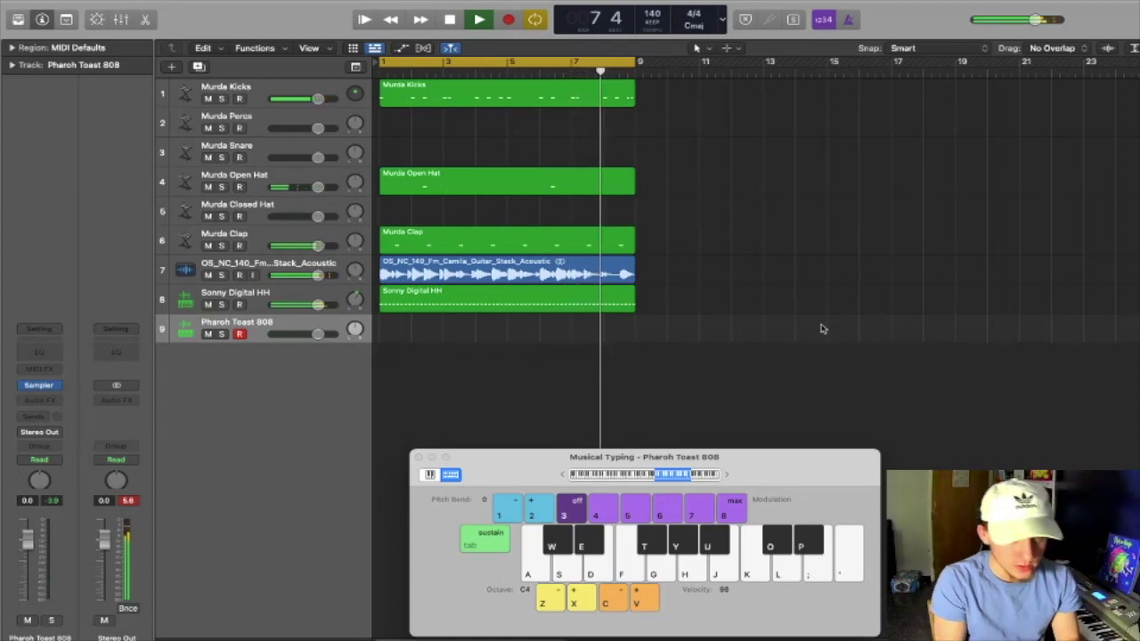
key(f)
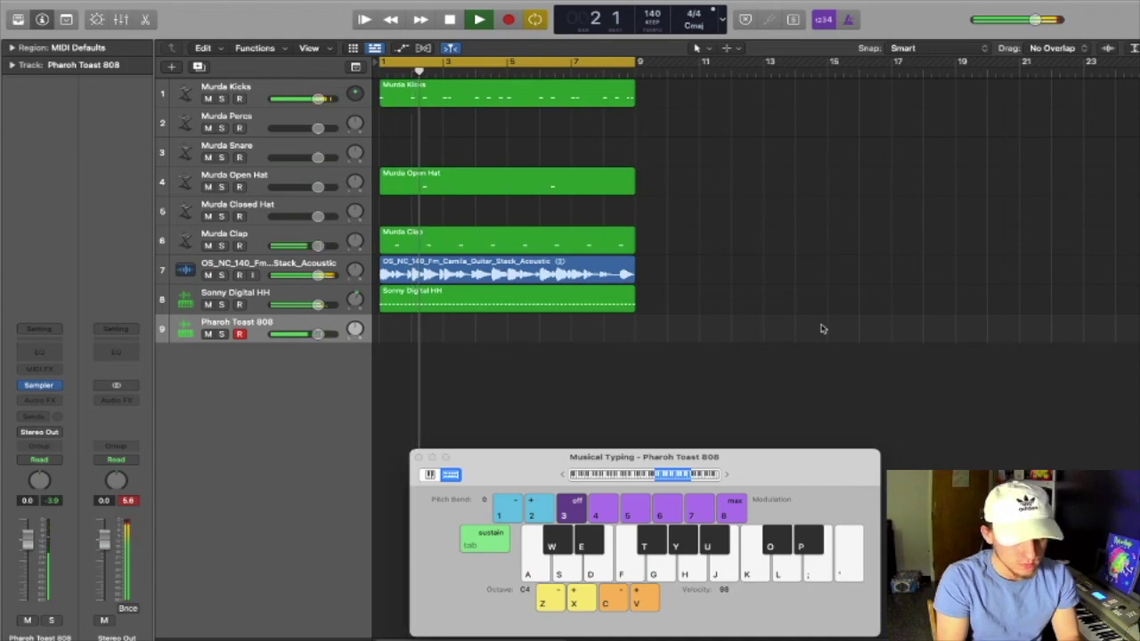
- Audition higher 808 notes over the playing loop, trying G#4, A4, B4, C5, D5 and E5
key(y)
key(k)
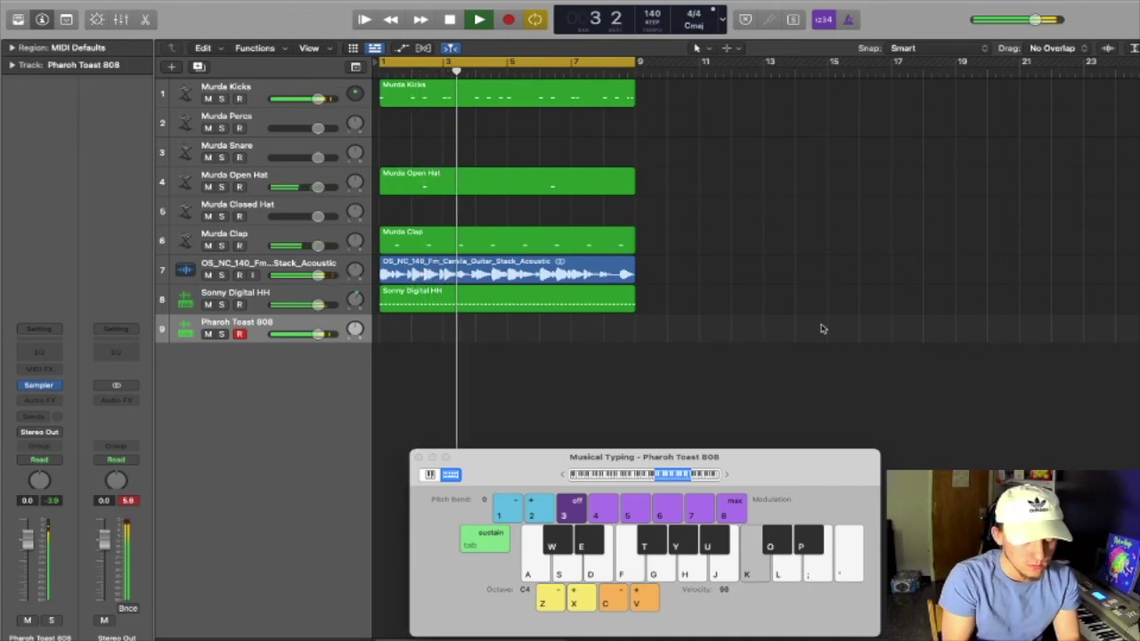
key(j)
key(h)
key(k)
key(k)
key(k)
key(k)
key(l)
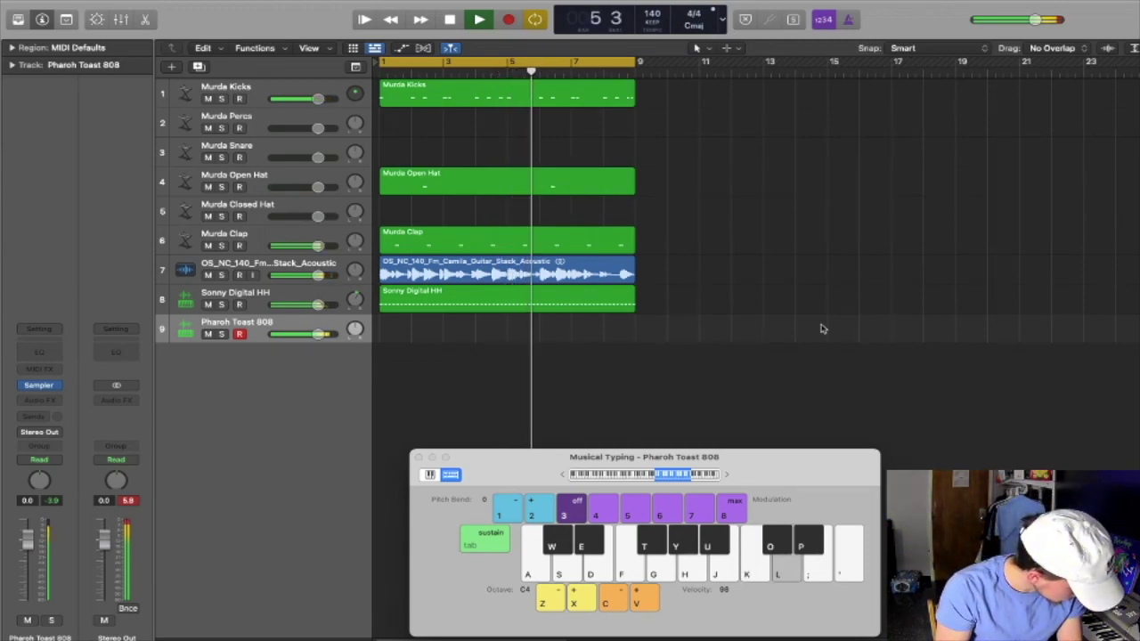
key(semicolon)
key(l)
key(l)
- Rehearse an 808 bass line over the next loop pass using F4, G#4, G4, E4, D4 and C4
key(f)
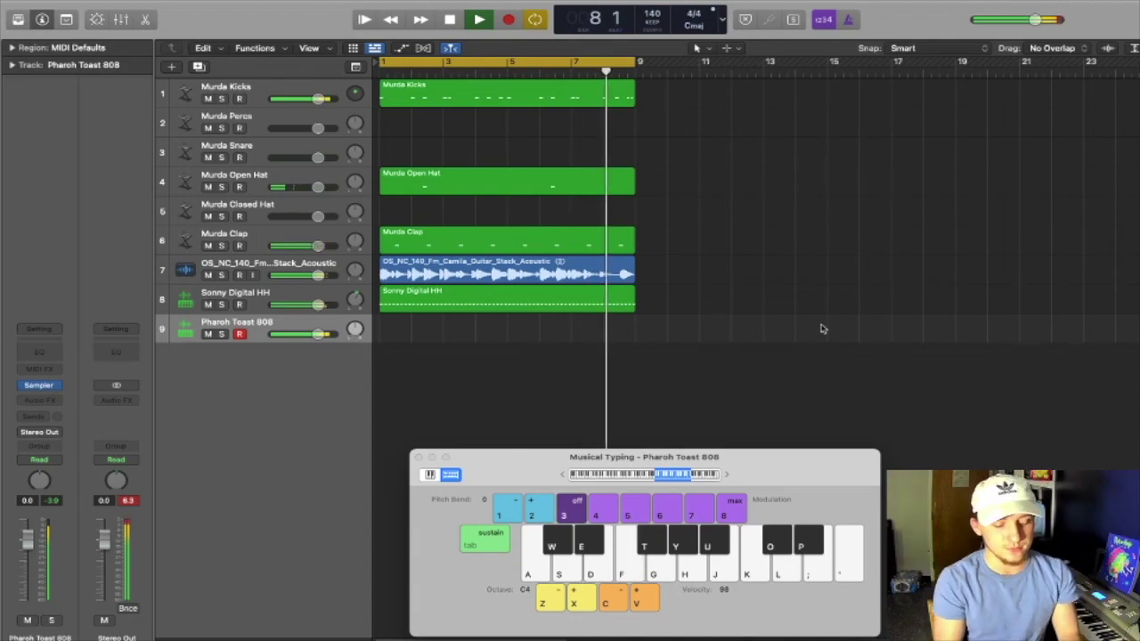
key(f)
key(f)
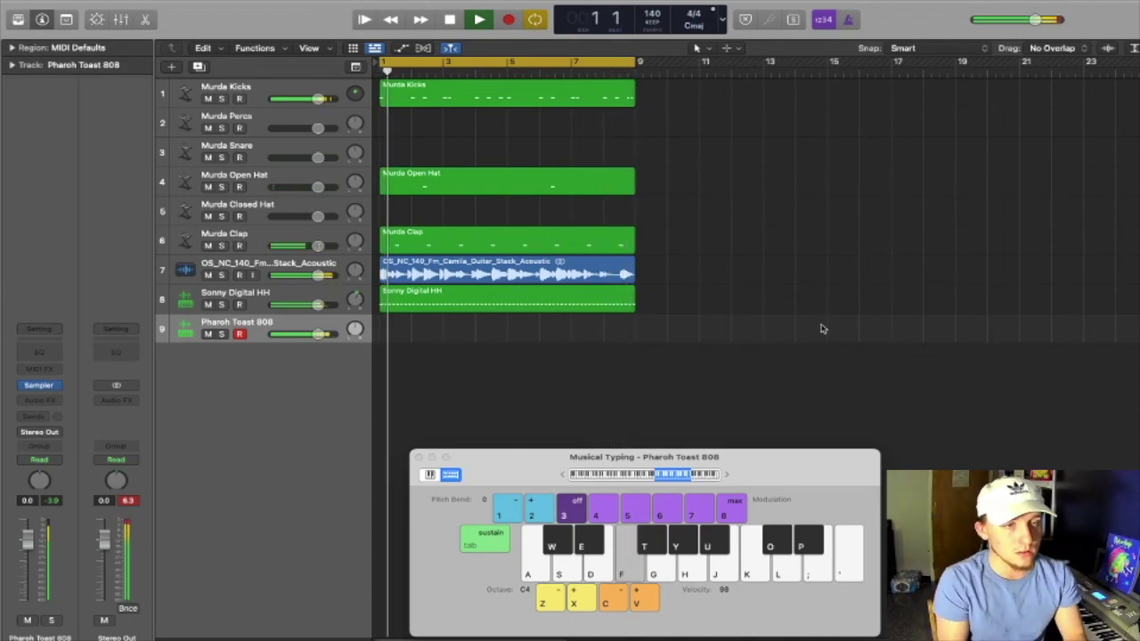
key(y)
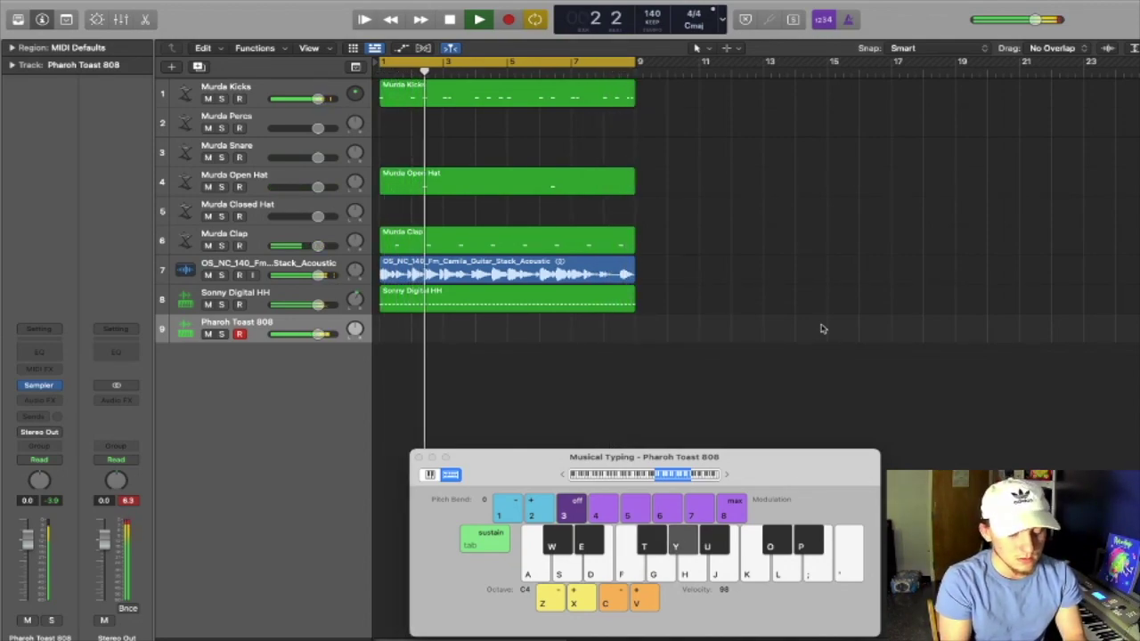
key(g)
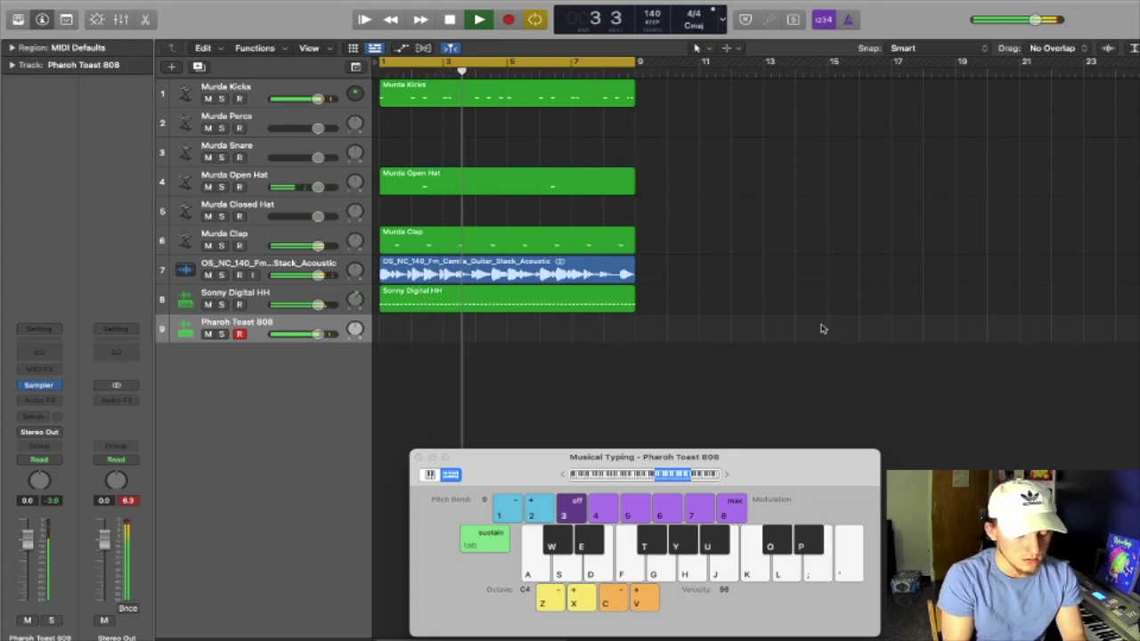
key(d)
key(f)
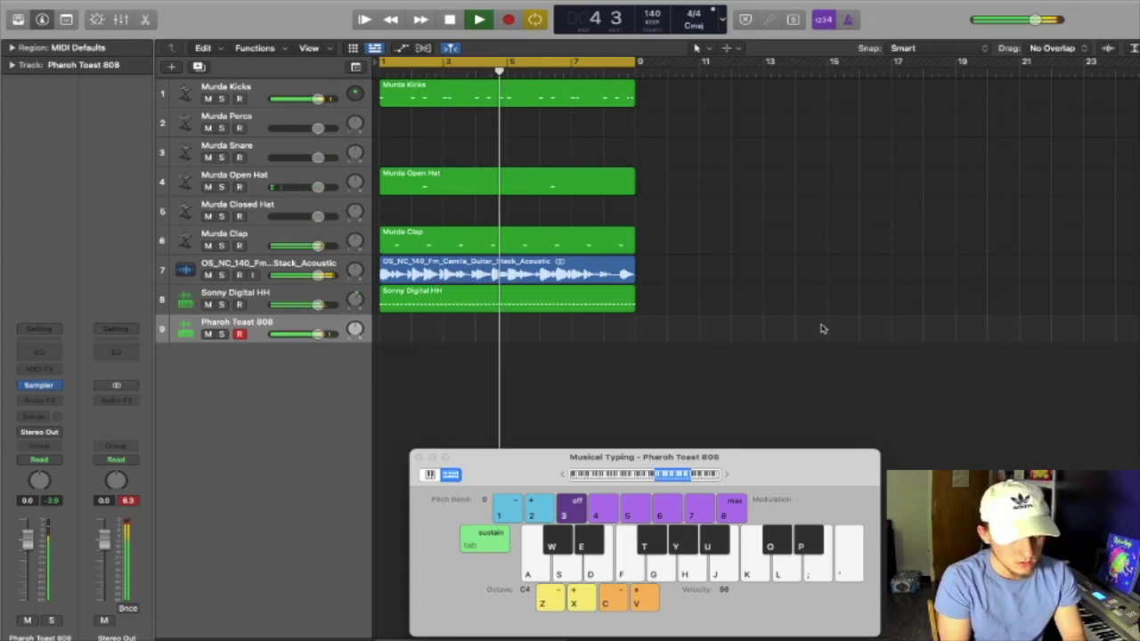
key(f)
key(y)
key(y)
key(s)
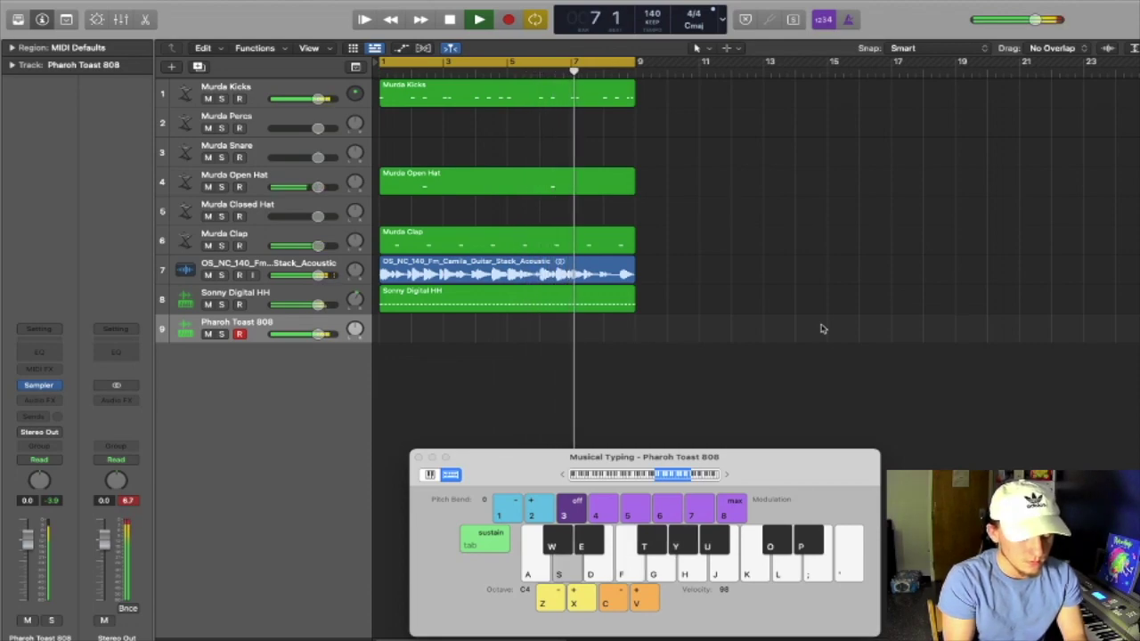
key(s)
key(a)
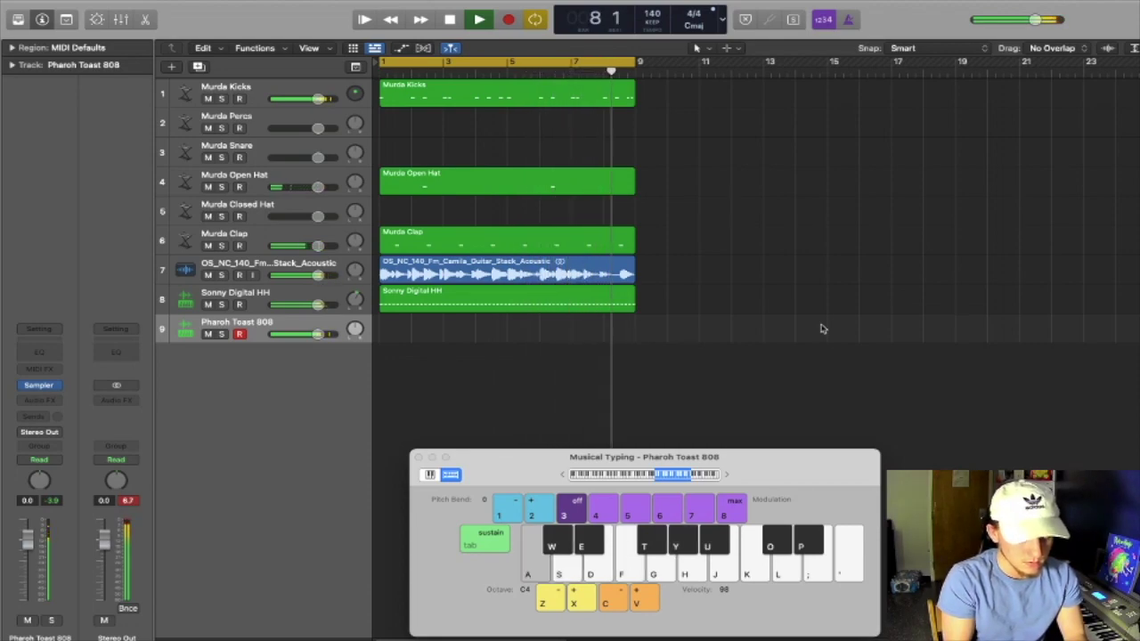
- Rehearse the 808 pattern over another loop pass using only F4, G#4, G4 and C4
key(f)
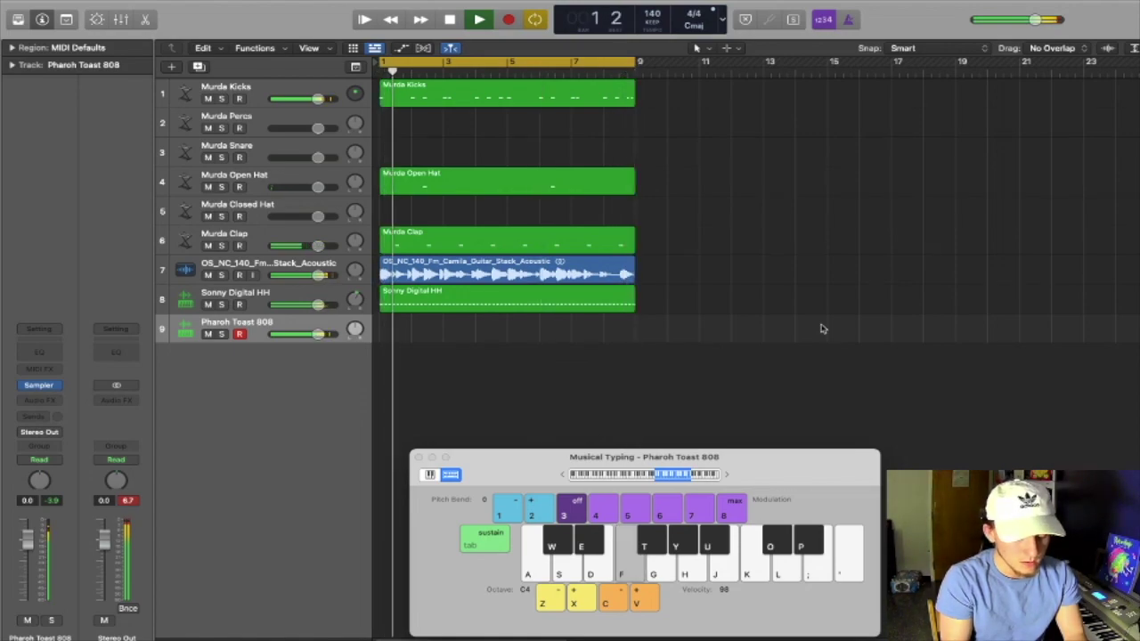
key(y)
key(y)
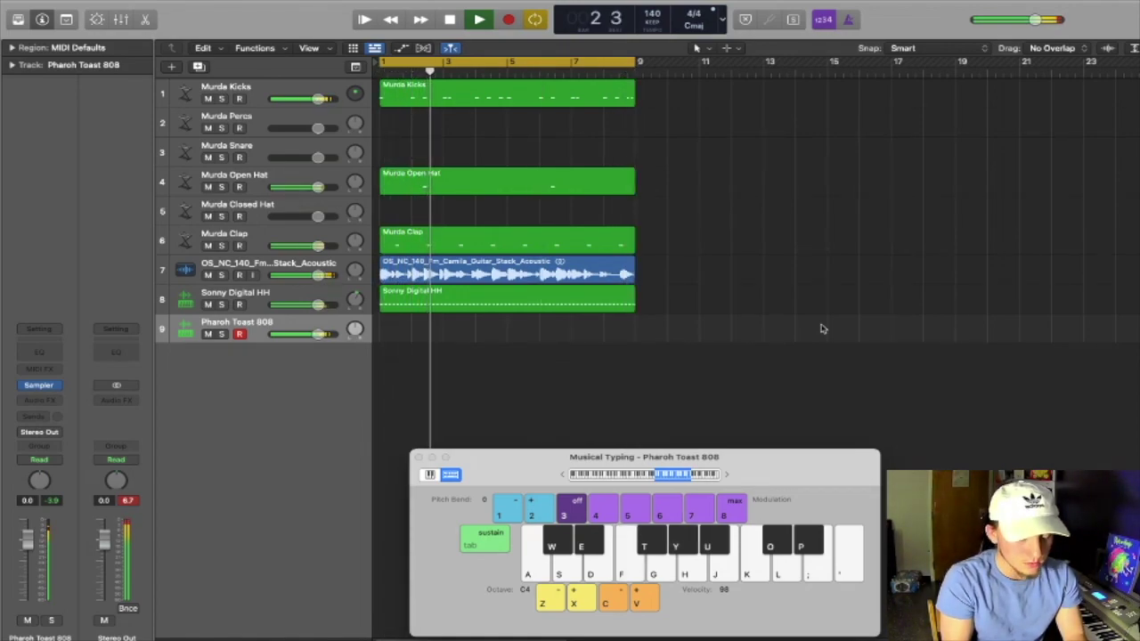
key(g)
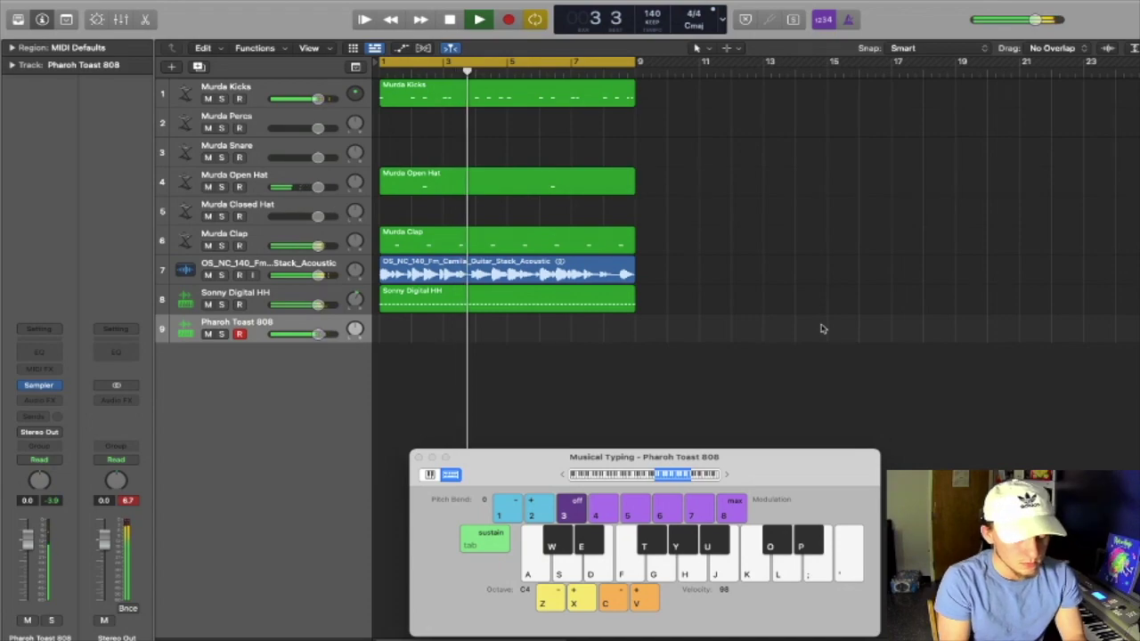
key(g)
key(f)
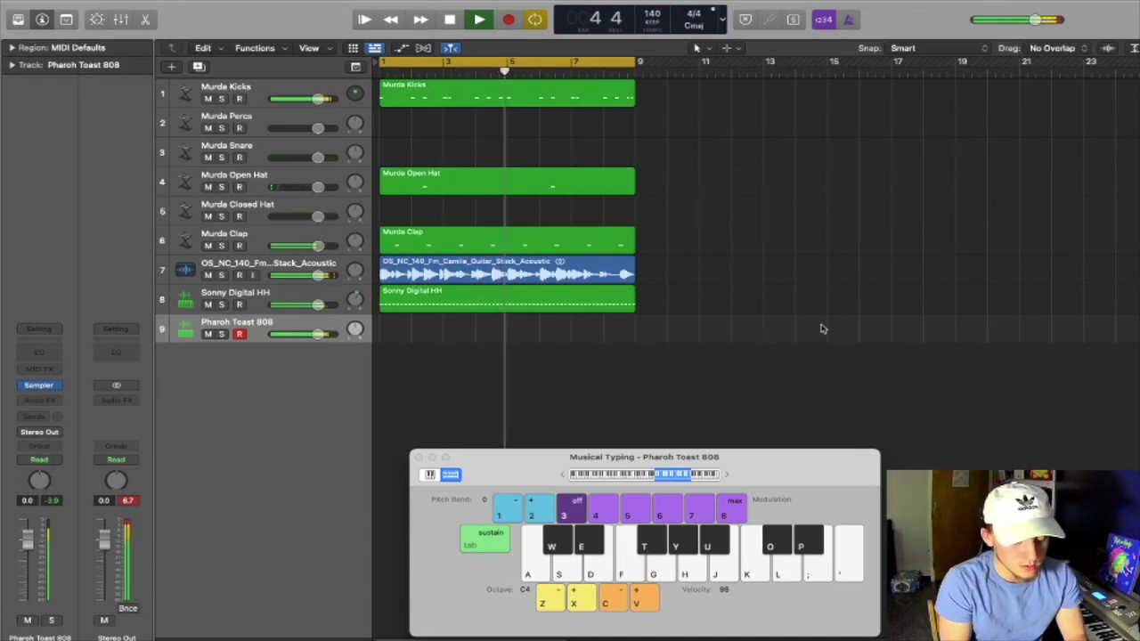
key(f)
key(f)
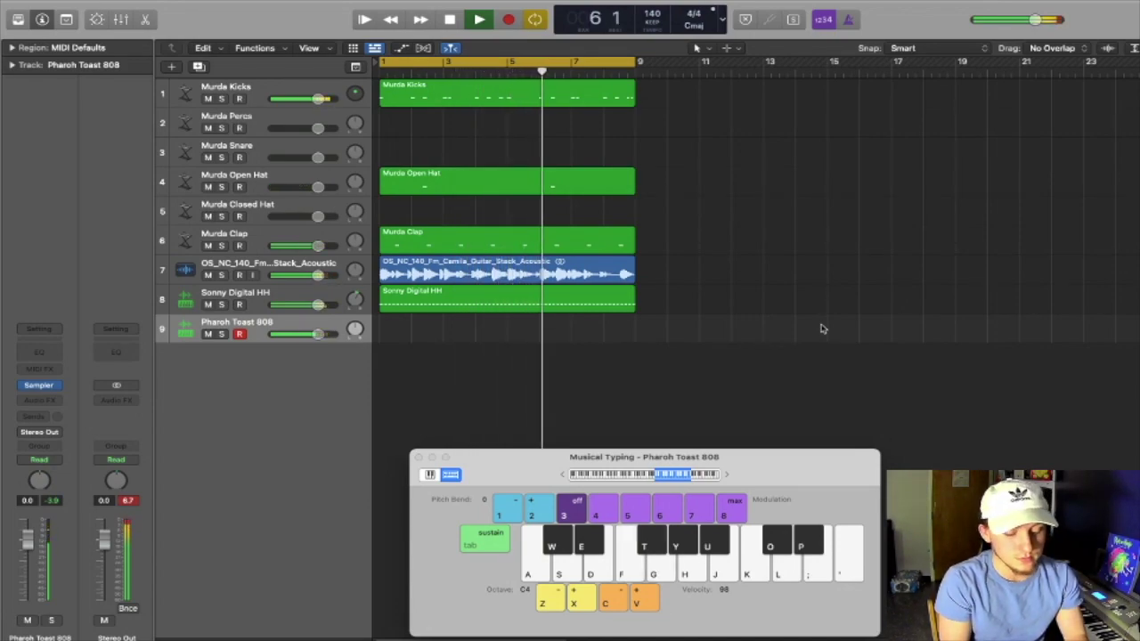
key(y)
key(y)
key(g)
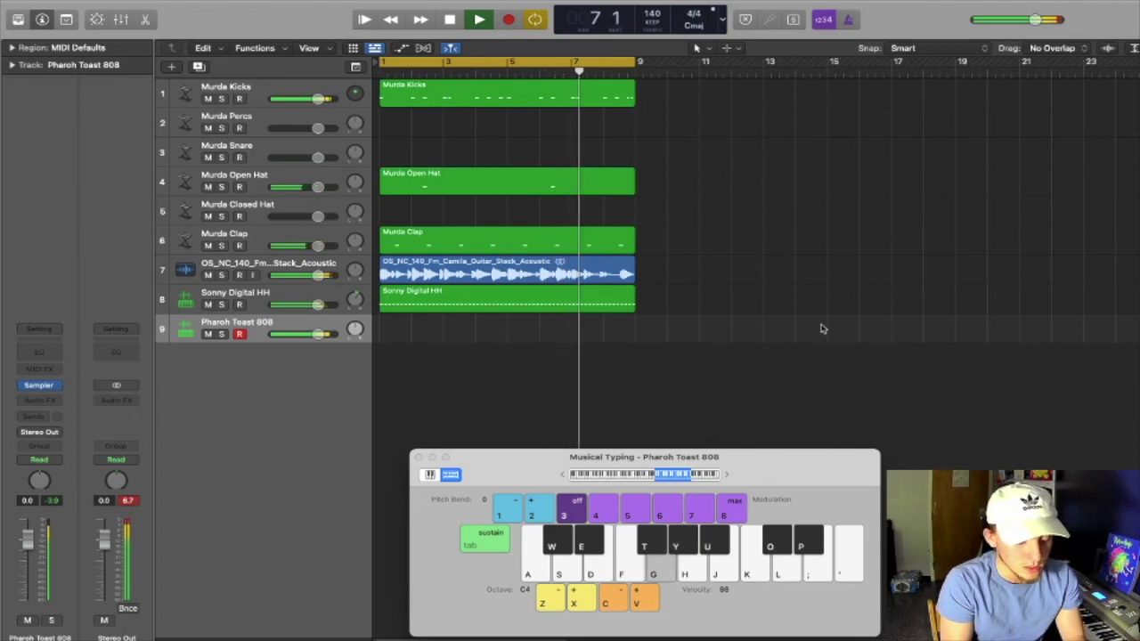
key(a)
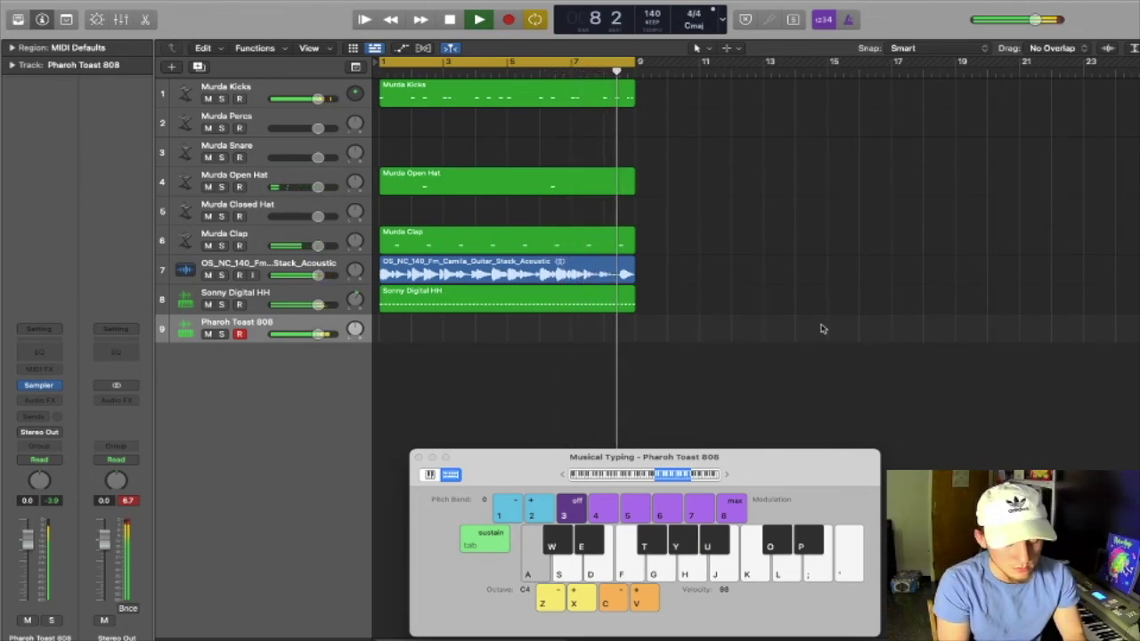
- Record an eight-bar bass line with F4, G#4, G4 and C4 on the Pharoh Toast 808 track
key(r)
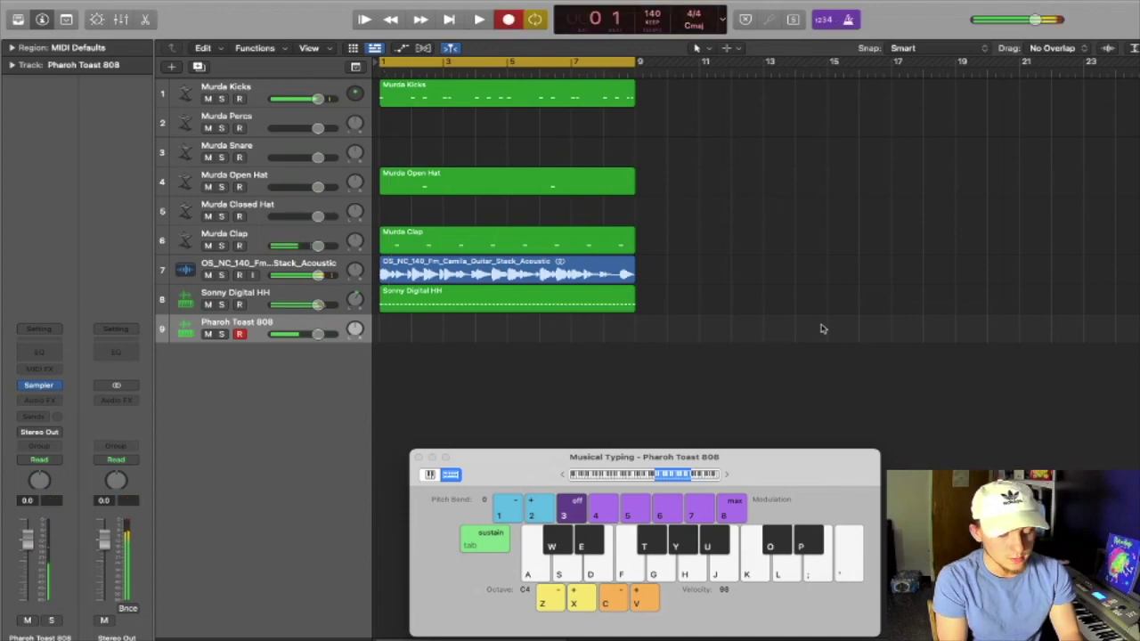
key(f)
key(f)
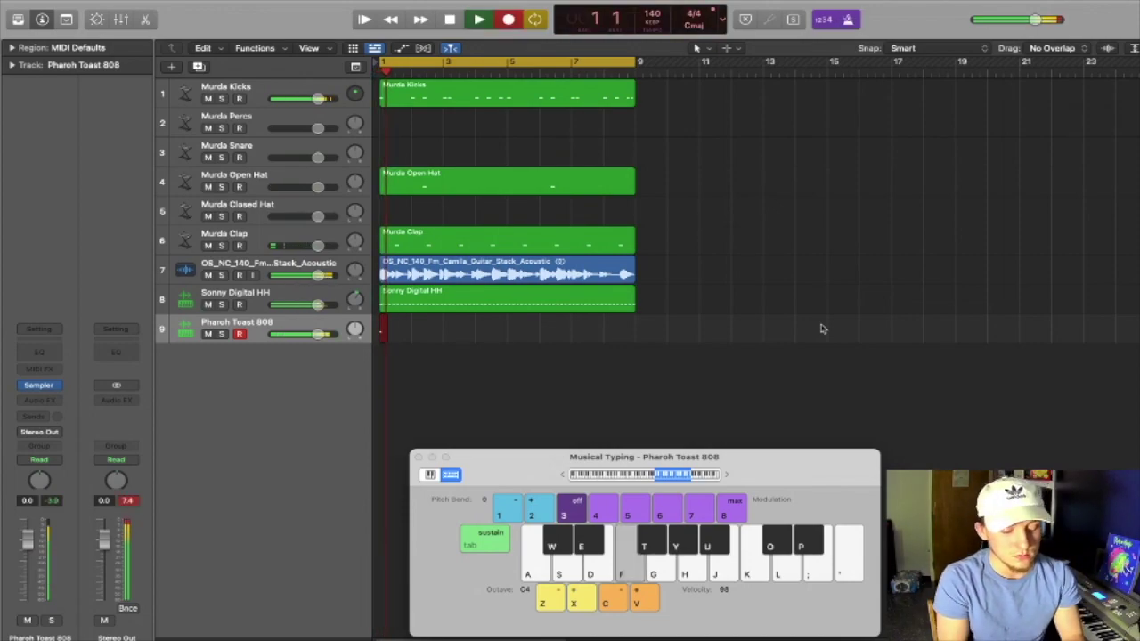
key(y)
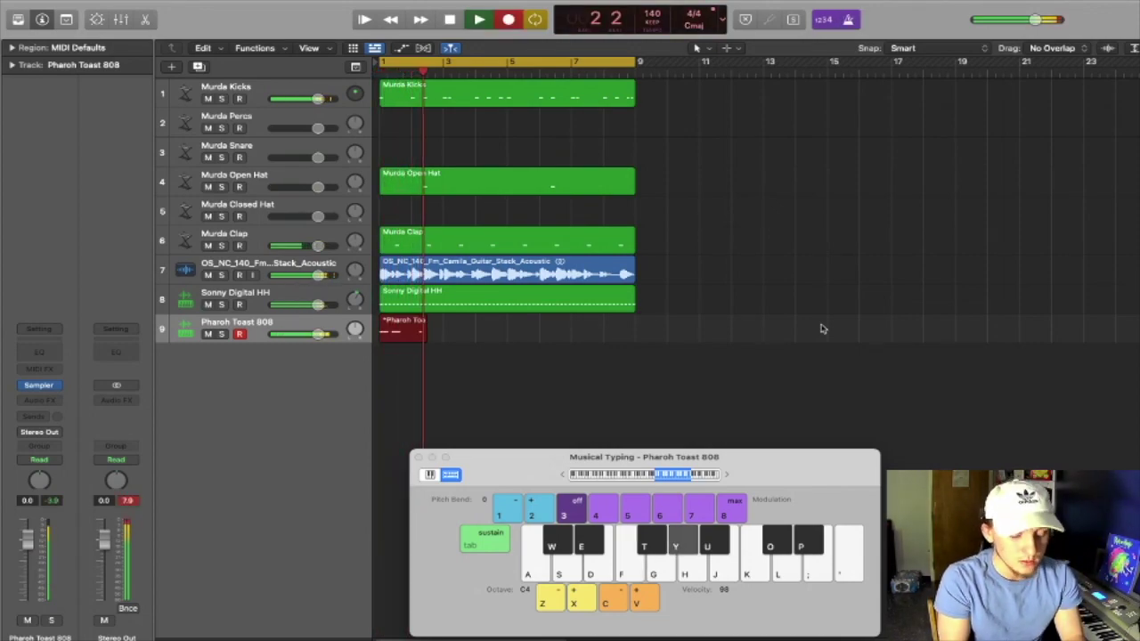
key(y)
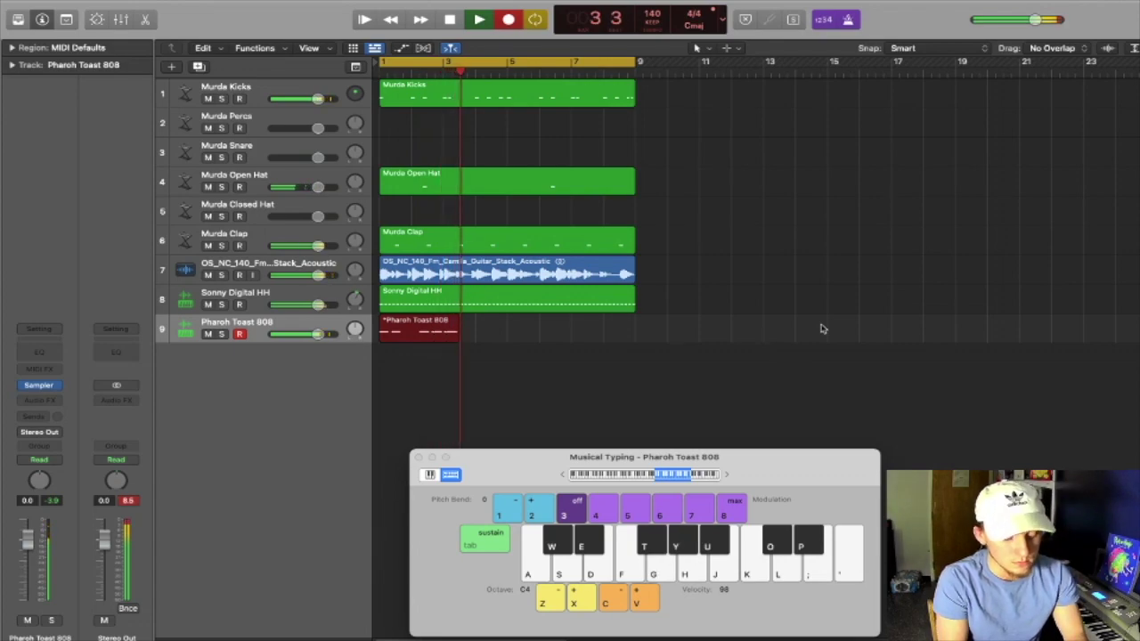
key(f)
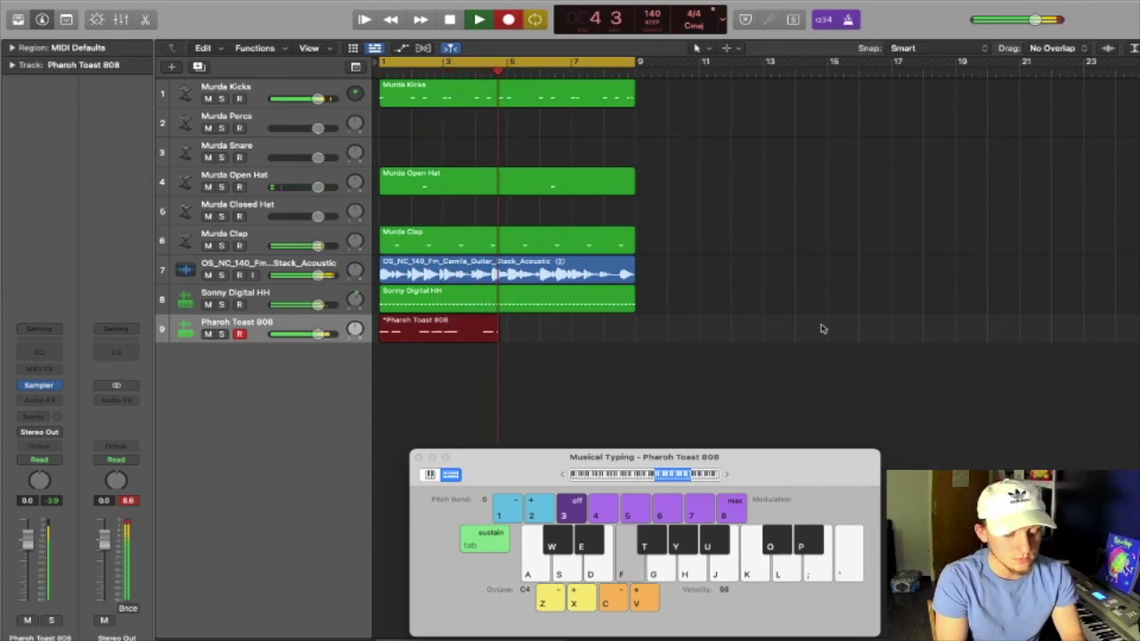
key(f)
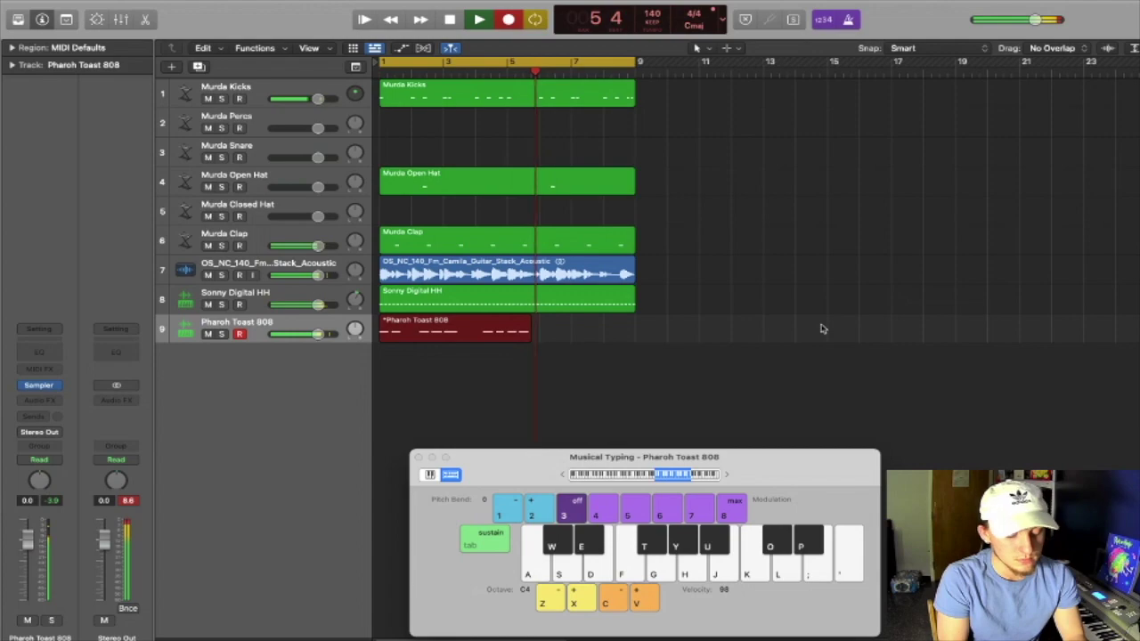
key(y)
key(g)
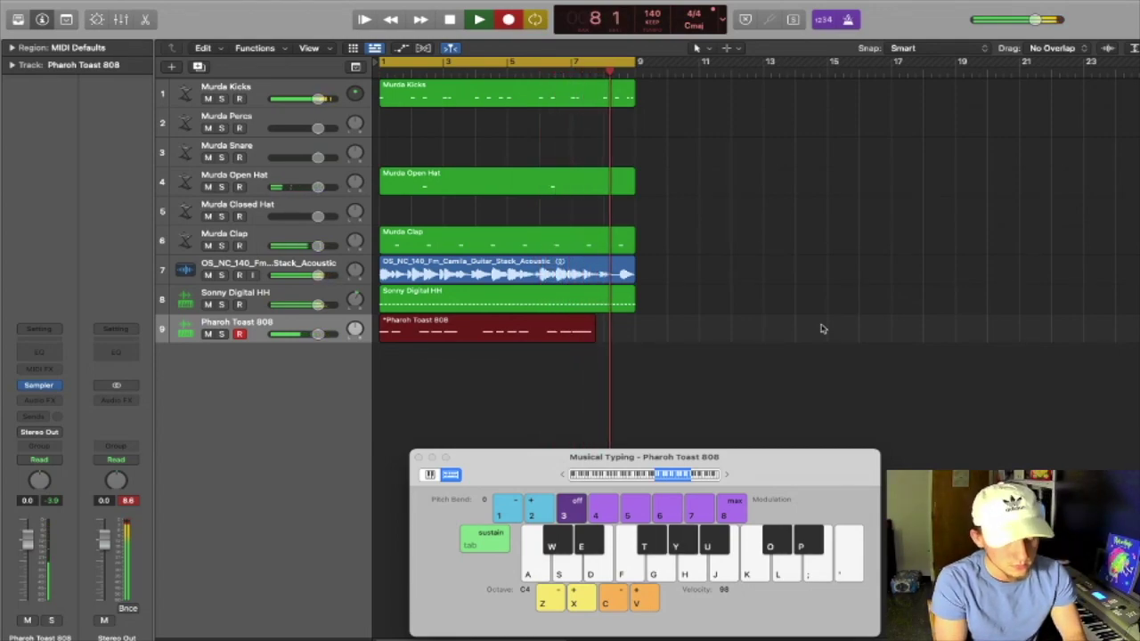
key(a)
key(a)
key(f)
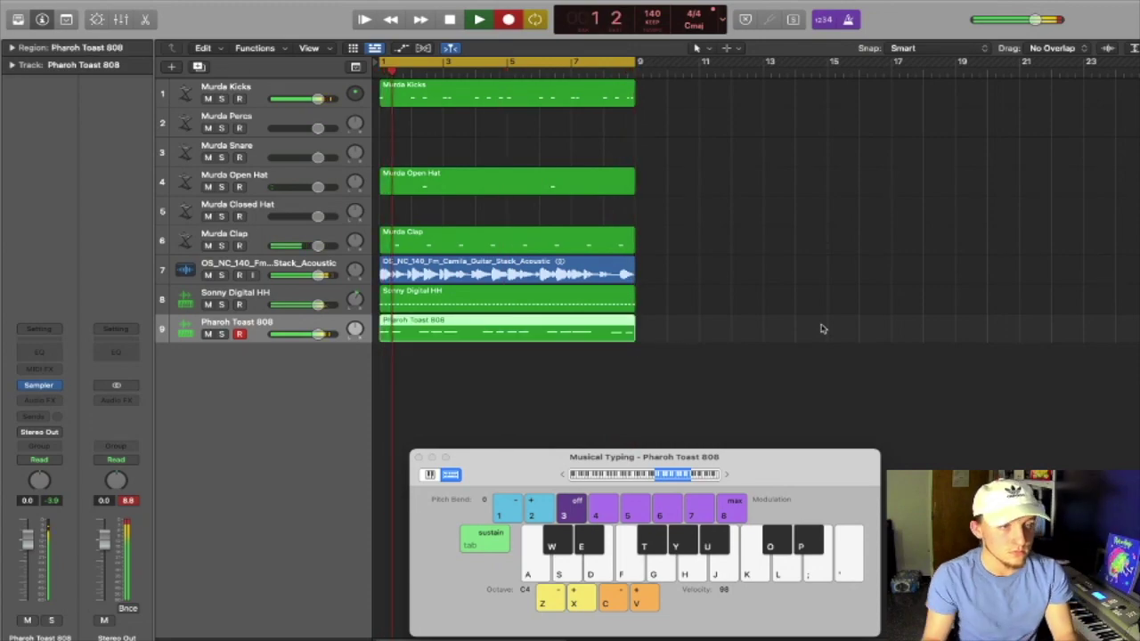
key(space)
- Open the recorded Pharoh Toast 808 region in the Piano Roll and close Musical Typing
double_click(537, 332)
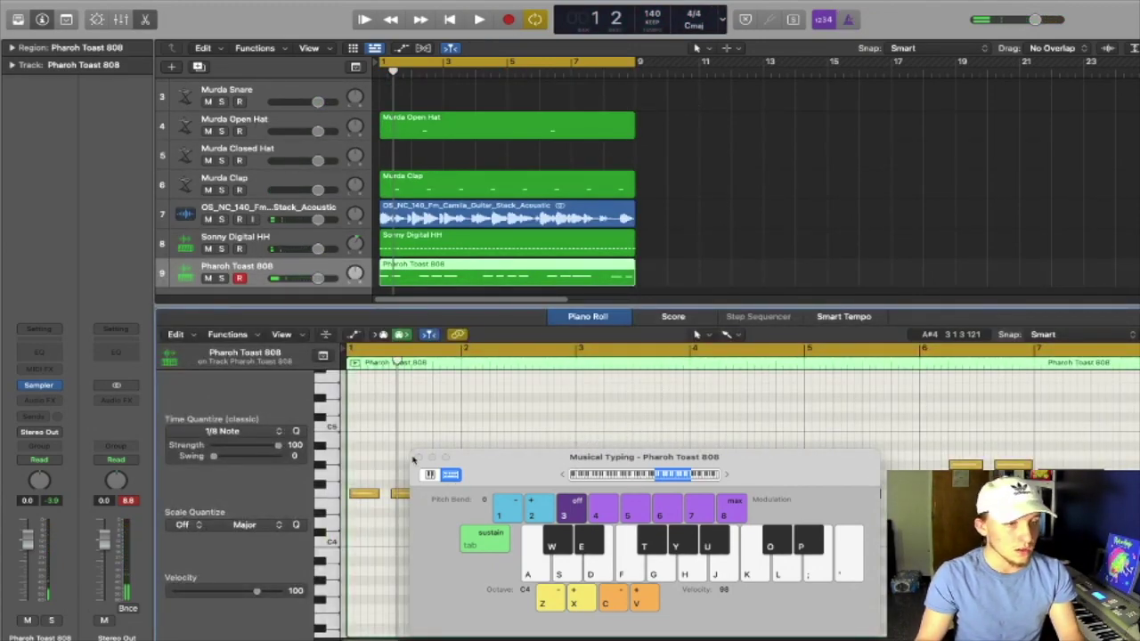
click(419, 458)
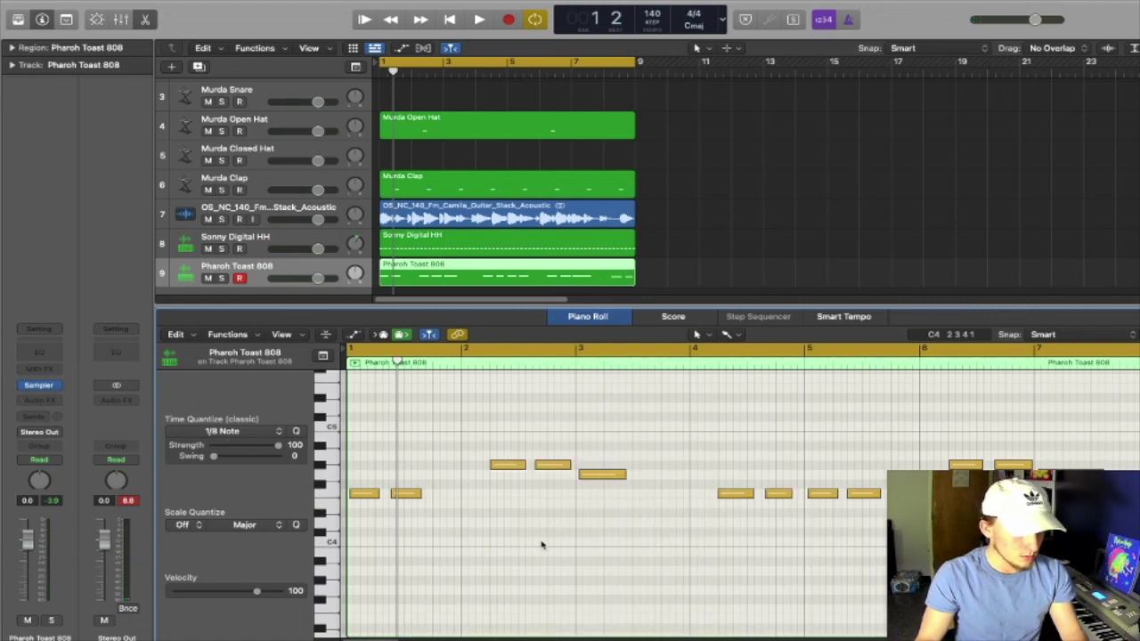
- Quantize all notes in the Pharoh Toast 808 region to 1/8 notes and play the loop through
key(super+a)
key(space)
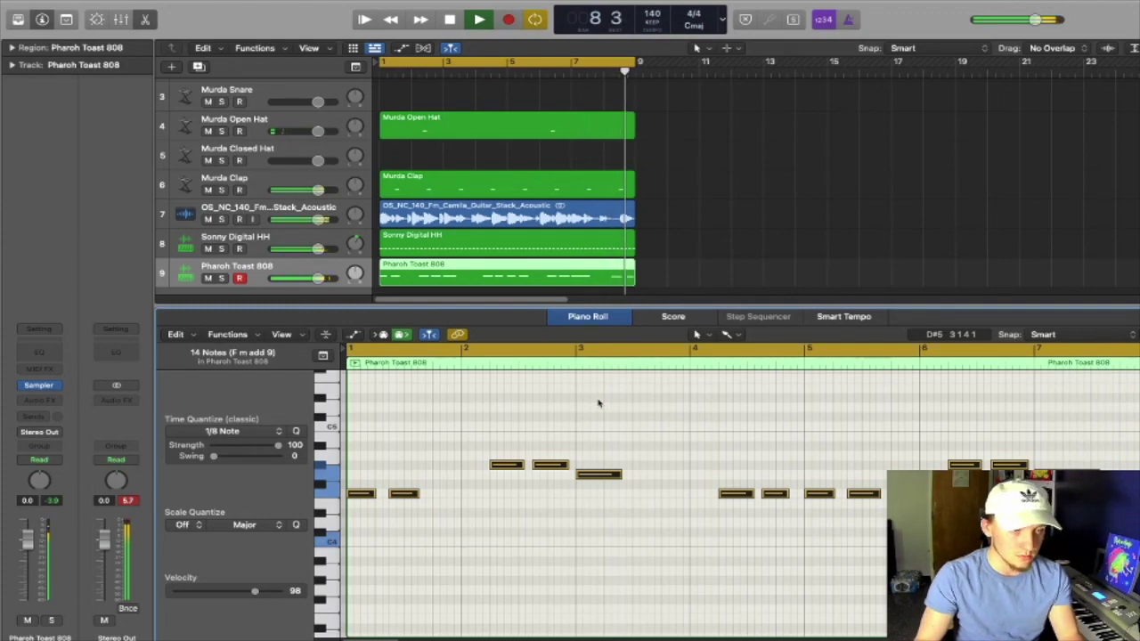
click(622, 535)
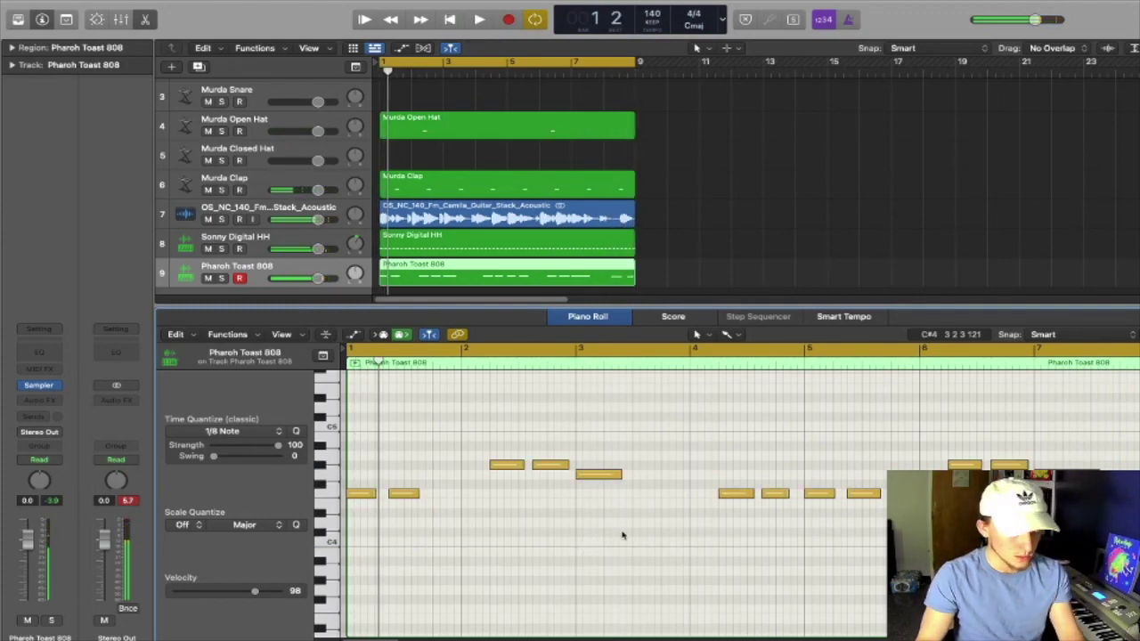
- Transpose all the 808 notes down one octave and audition the opening bars
key(super+a)
key(alt+shift+Down)
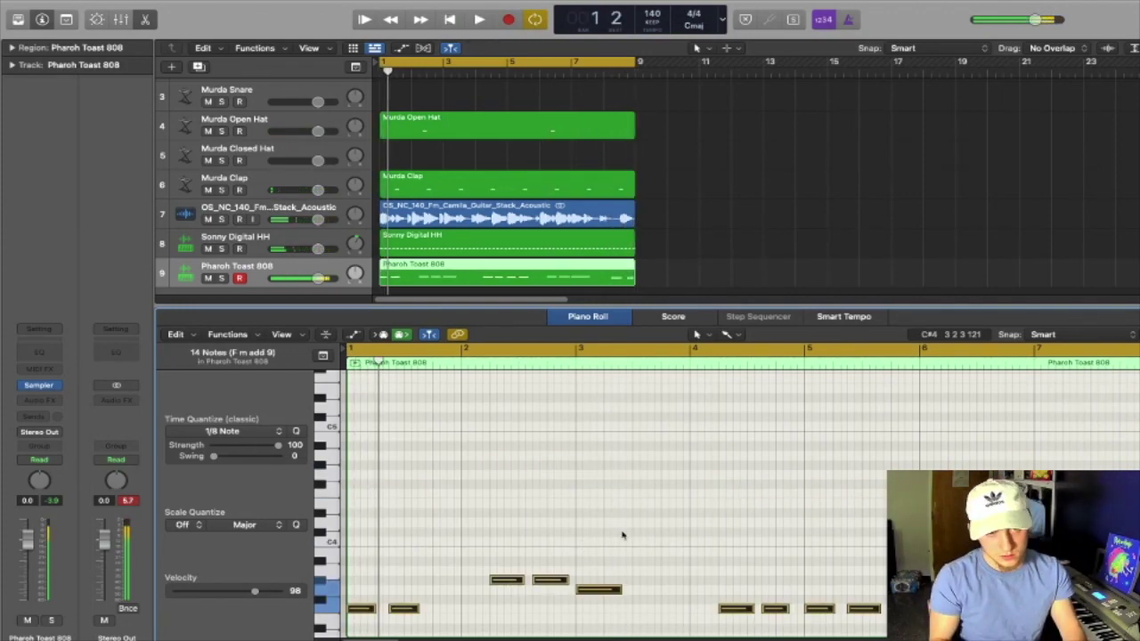
key(space)
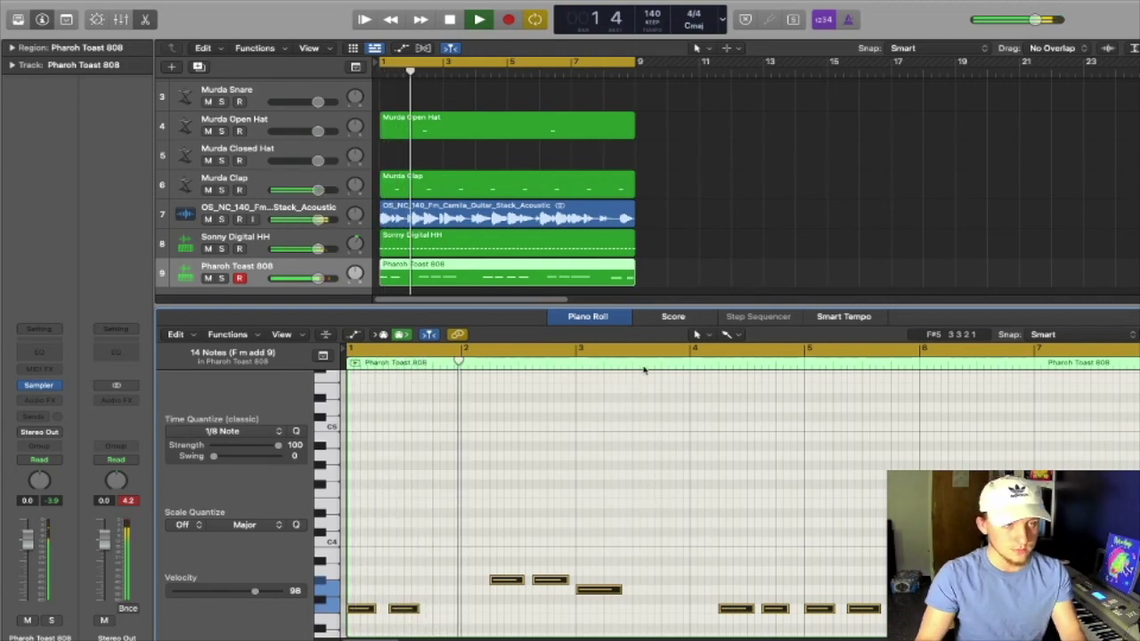
key(space)
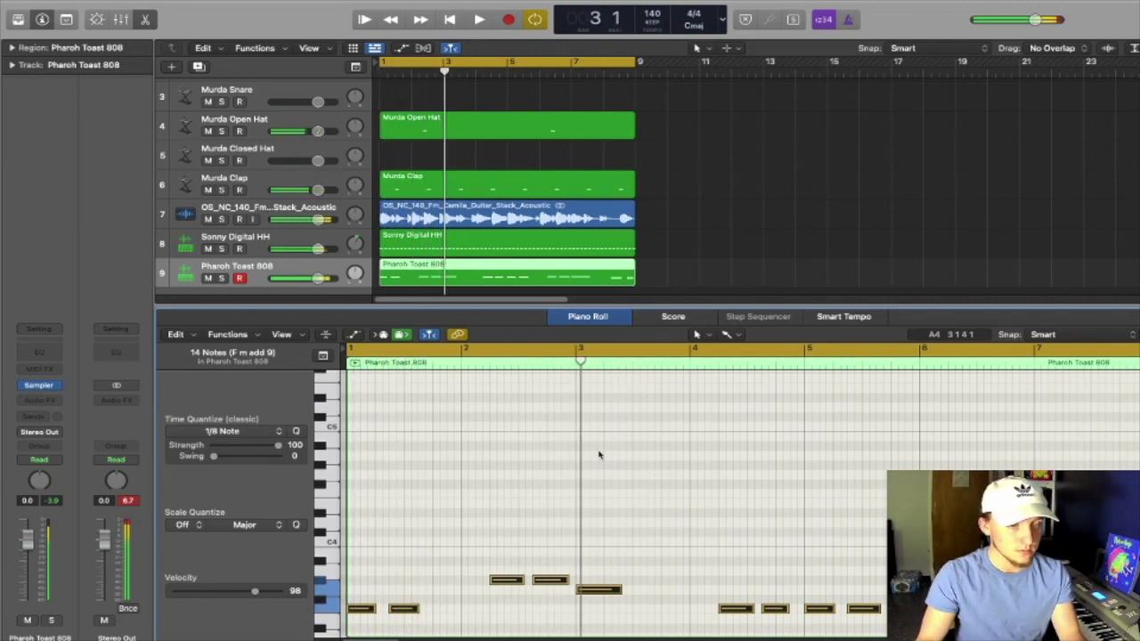
- Enlarge the Piano Roll and lengthen the 808 notes in bars 1 to 3 so the short gaps between hits close
drag(586, 304, 595, 101)
click(403, 478)
drag(373, 404, 457, 407)
key(space)
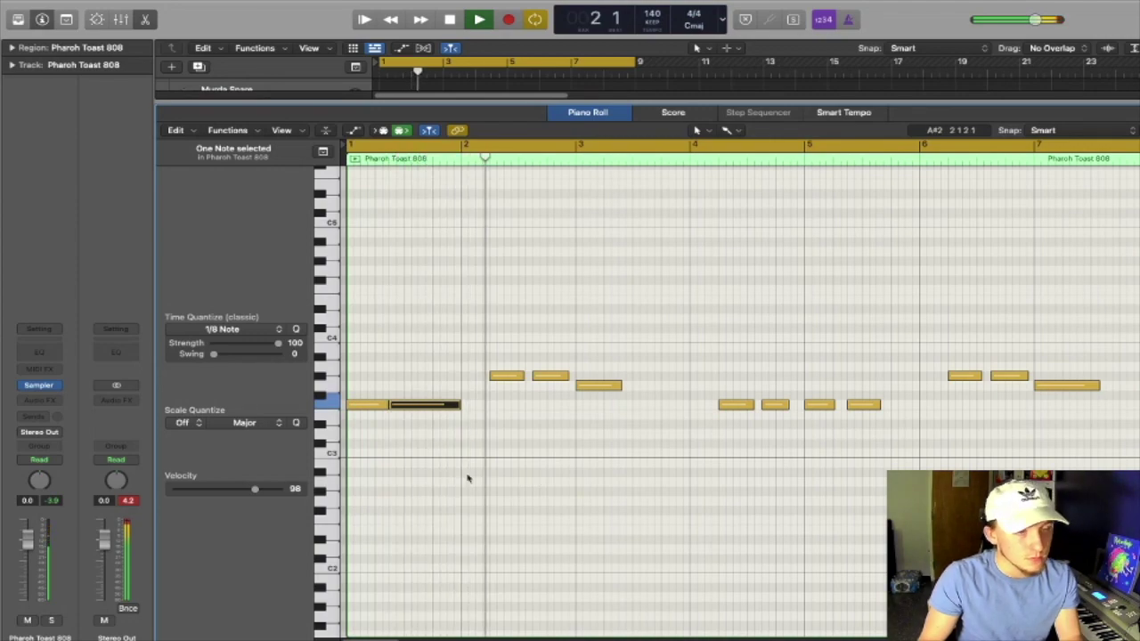
key(space)
drag(525, 378, 660, 386)
key(space)
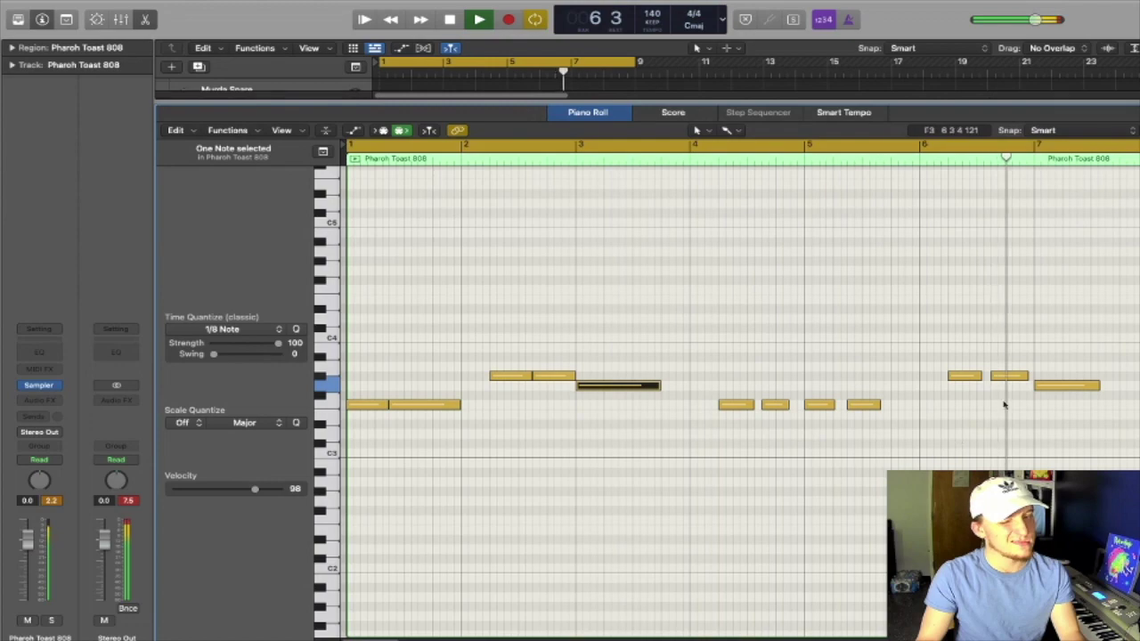
- Lengthen the 808 notes in bars 6 and 7 and raise the two bar 8 notes by one octave
key(space)
drag(979, 374, 1032, 378)
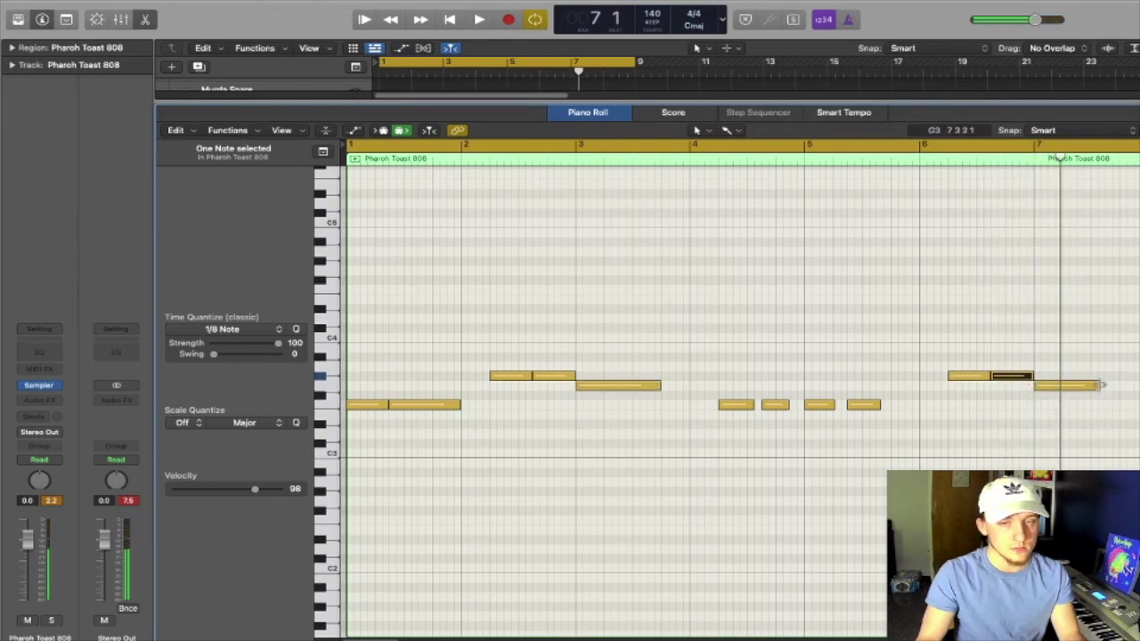
drag(1101, 385, 1124, 387)
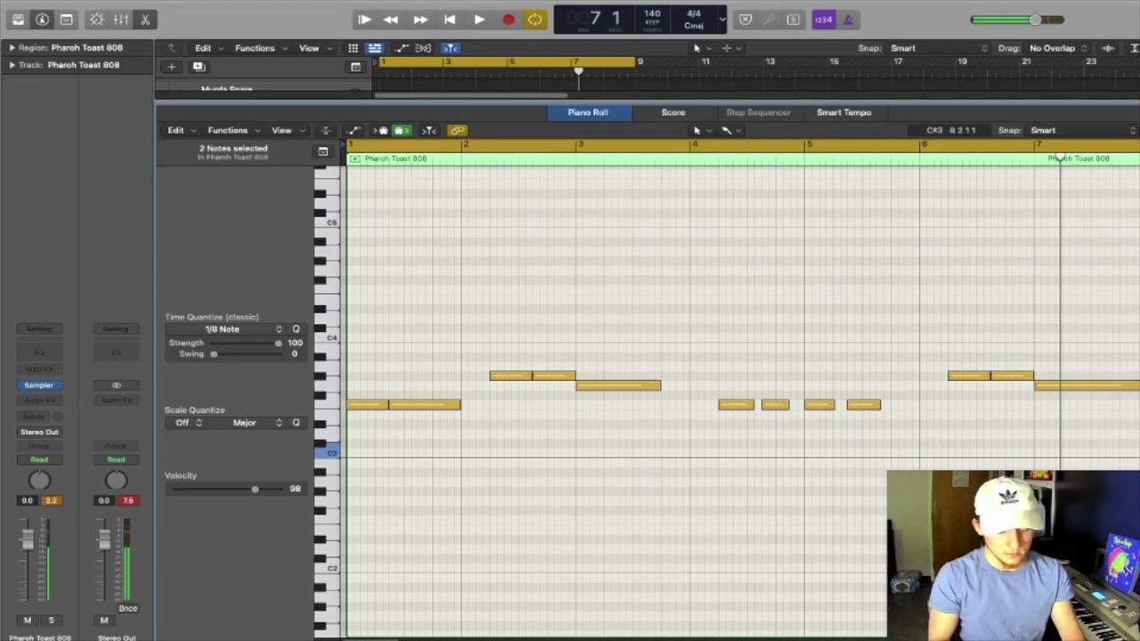
key(space)
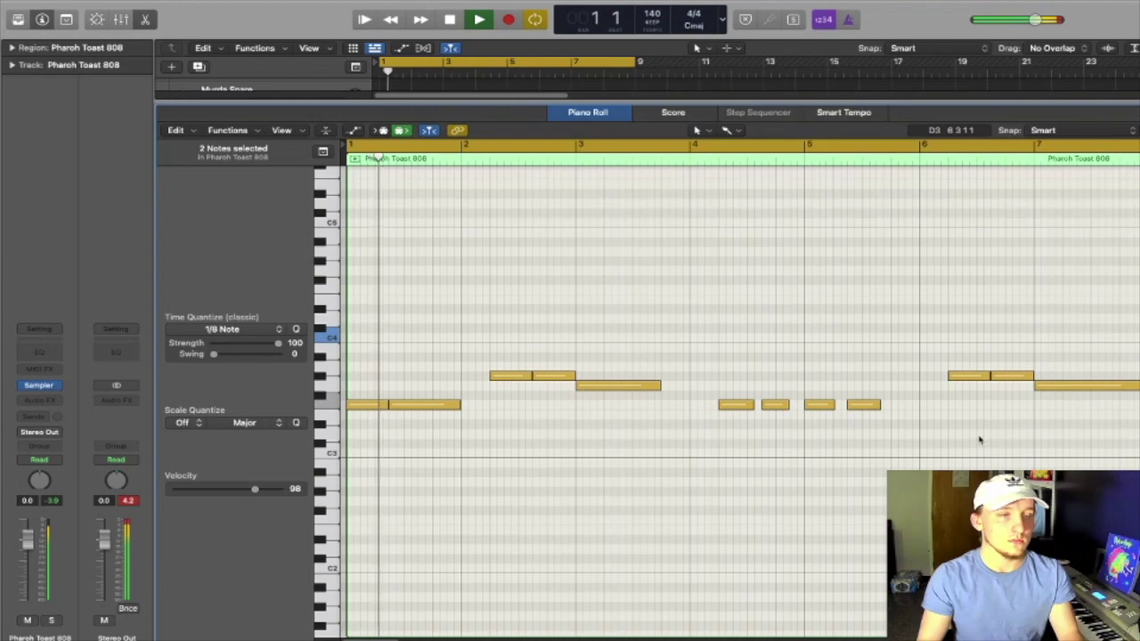
- Raise the two F3 notes in bar 1 by one octave and play the loop
key(space)
drag(522, 478, 379, 389)
key(shift+alt+Up)
key(space)
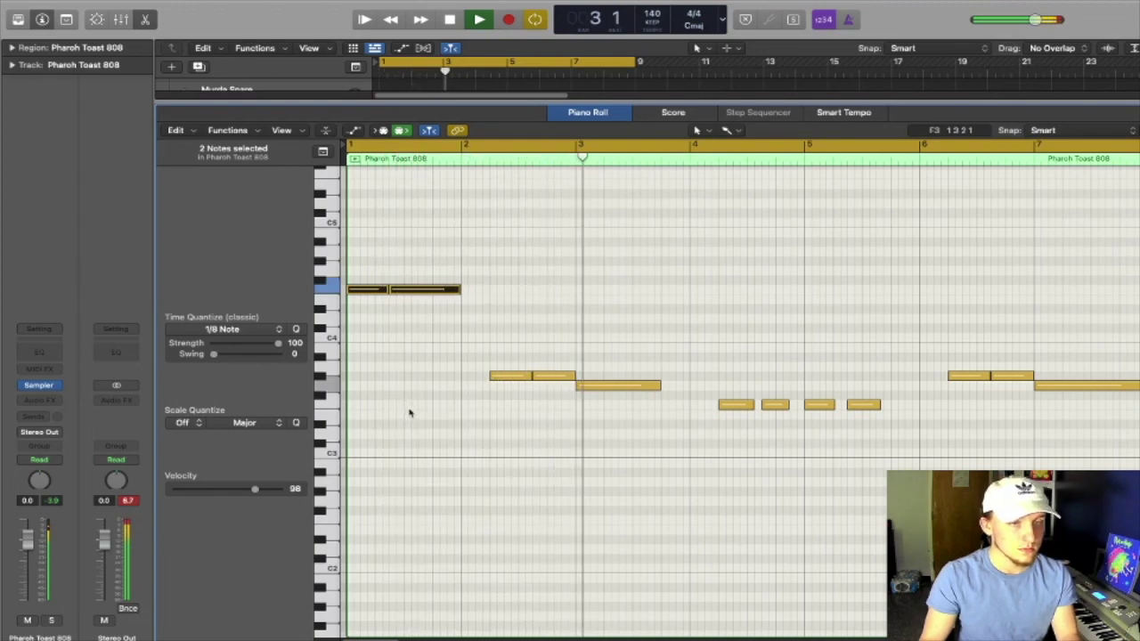
- Raise the second F3 note in bar 4 by one octave during playback, and close the Piano Roll
click(776, 406)
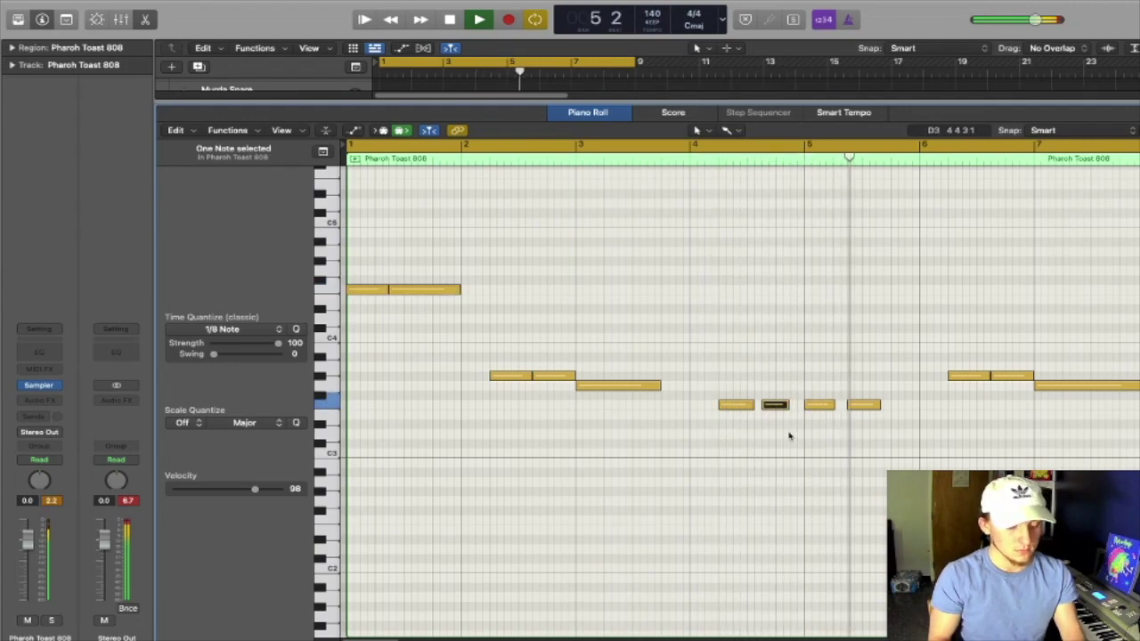
key(shift+alt+Up)
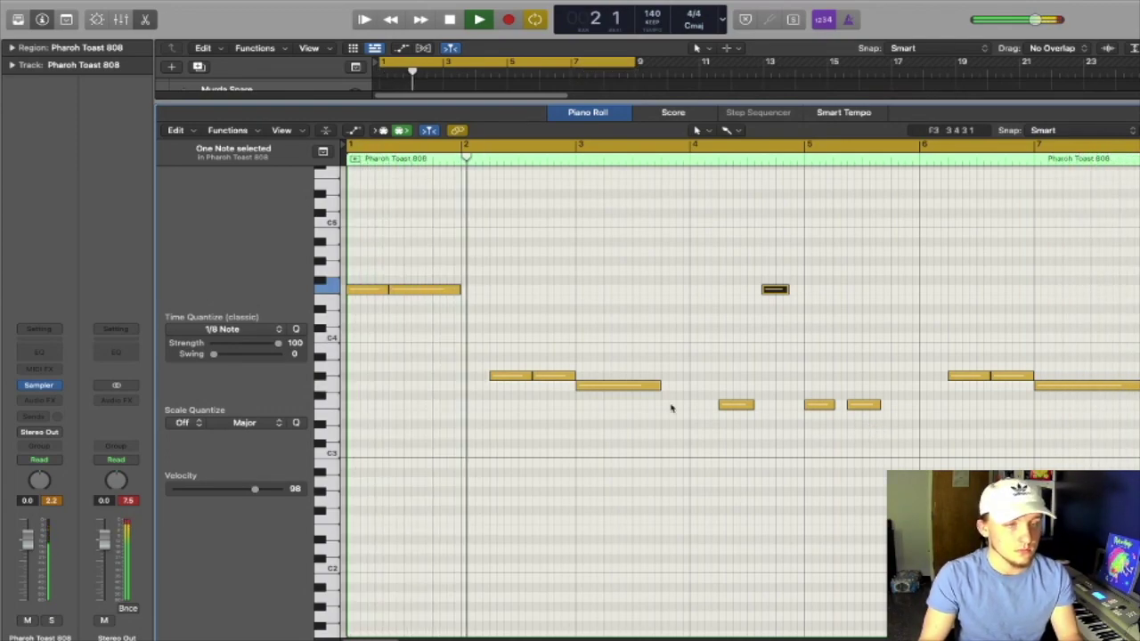
key(space)
key(p)
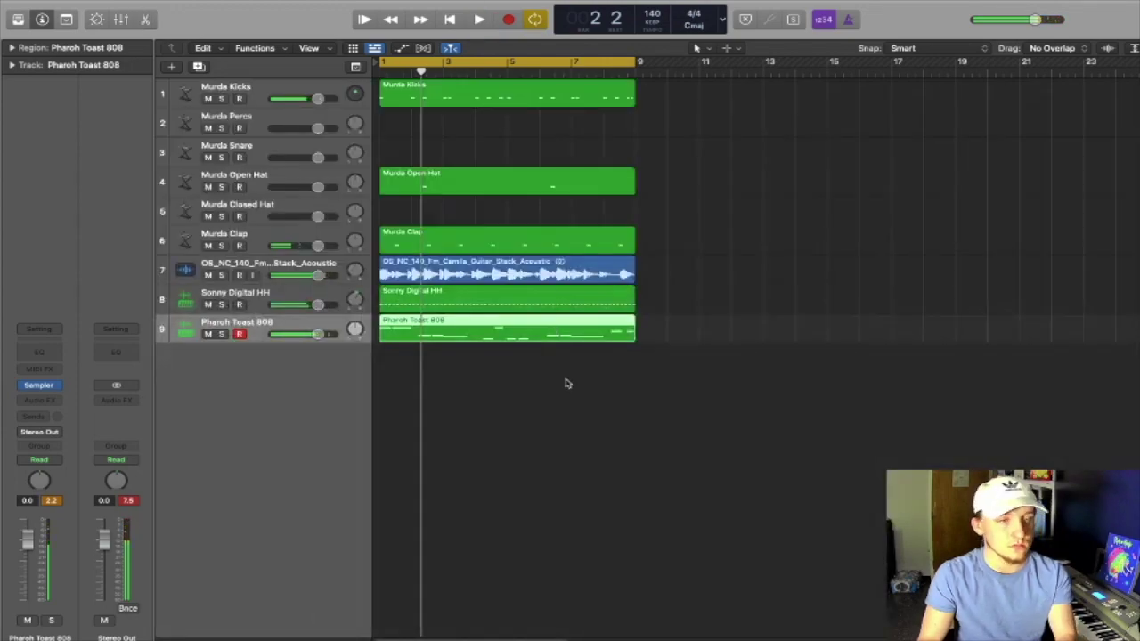
click(396, 413)
click(288, 335)
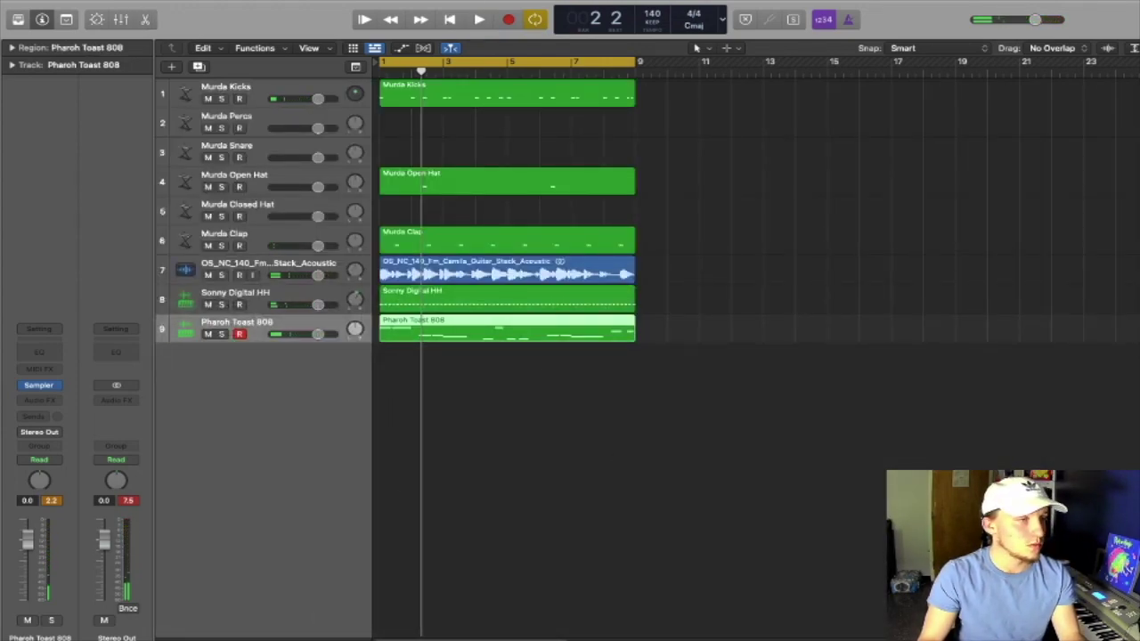
click(38, 400)
mouse_move(109, 583)
click(388, 436)
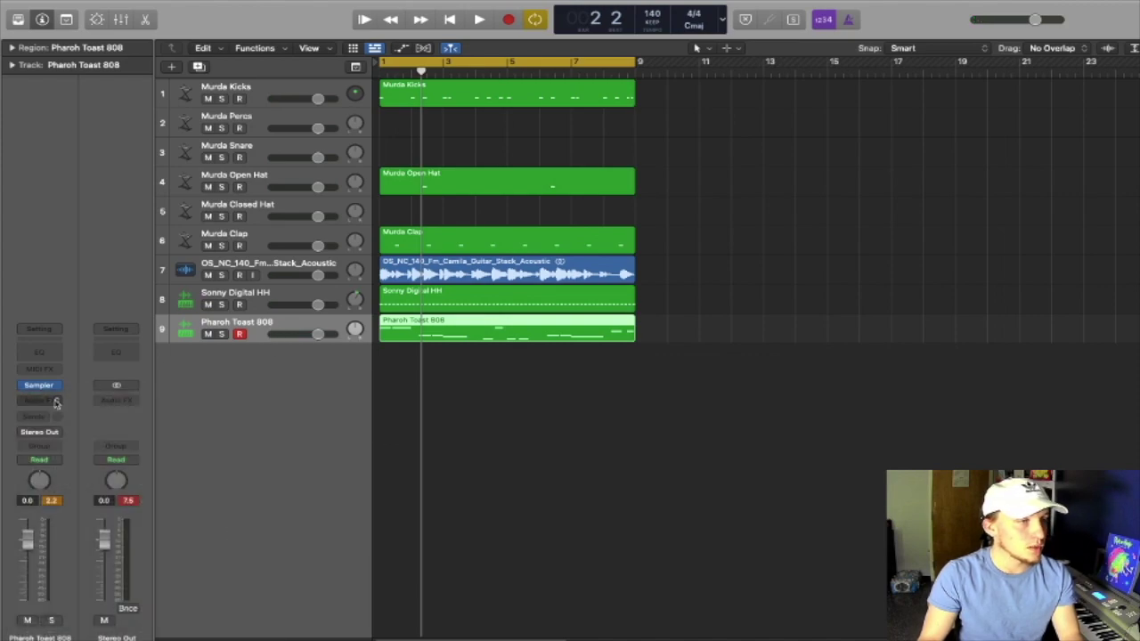
click(57, 385)
mouse_move(116, 354)
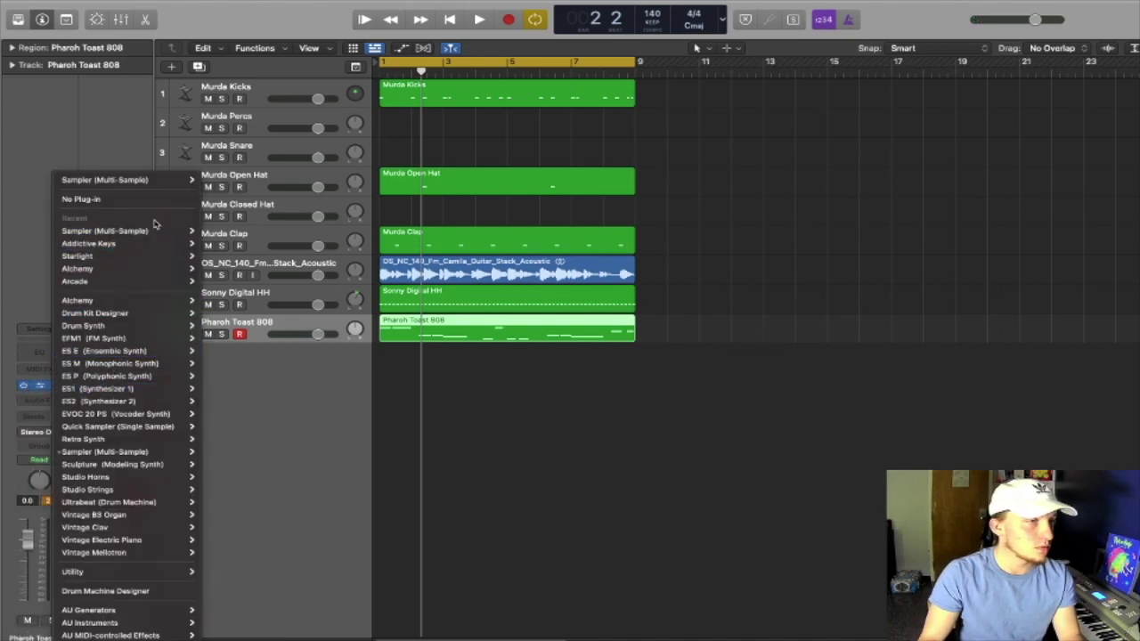
mouse_move(155, 235)
click(227, 244)
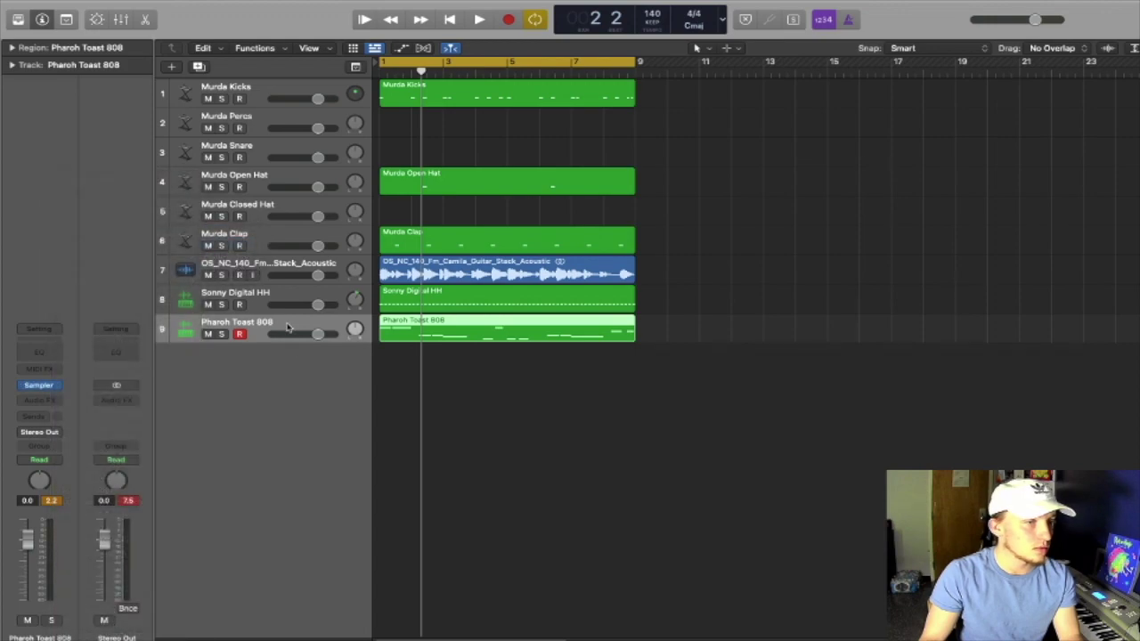
- Insert the Kyle Beats Drip effect on the Pharoh Toast 808 track after a short listen
key(space)
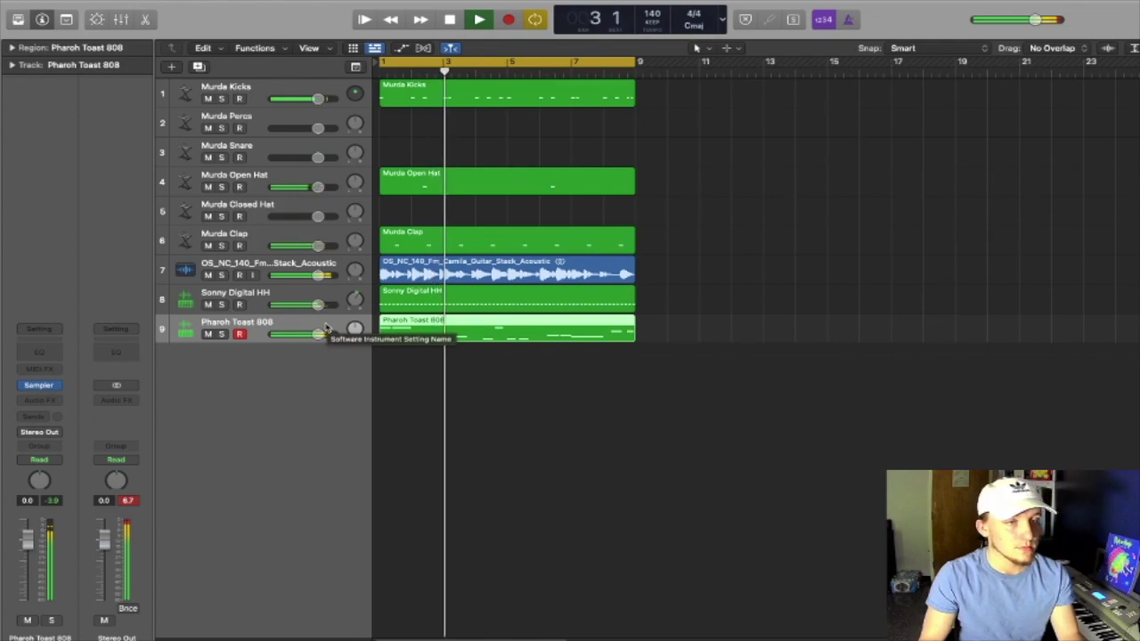
key(space)
click(40, 401)
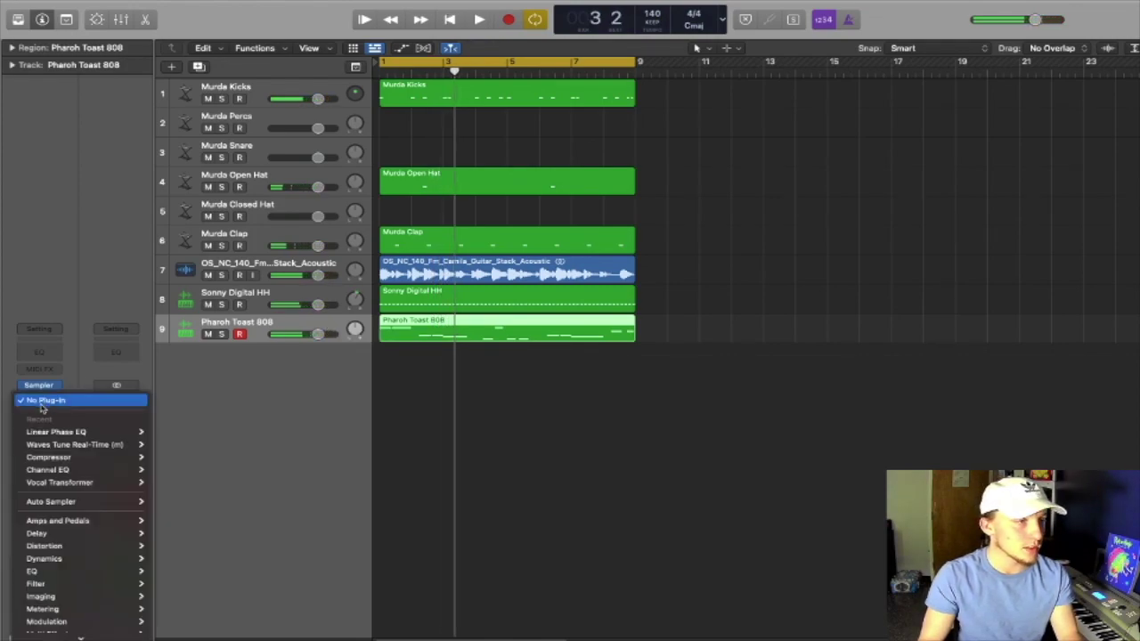
mouse_move(80, 622)
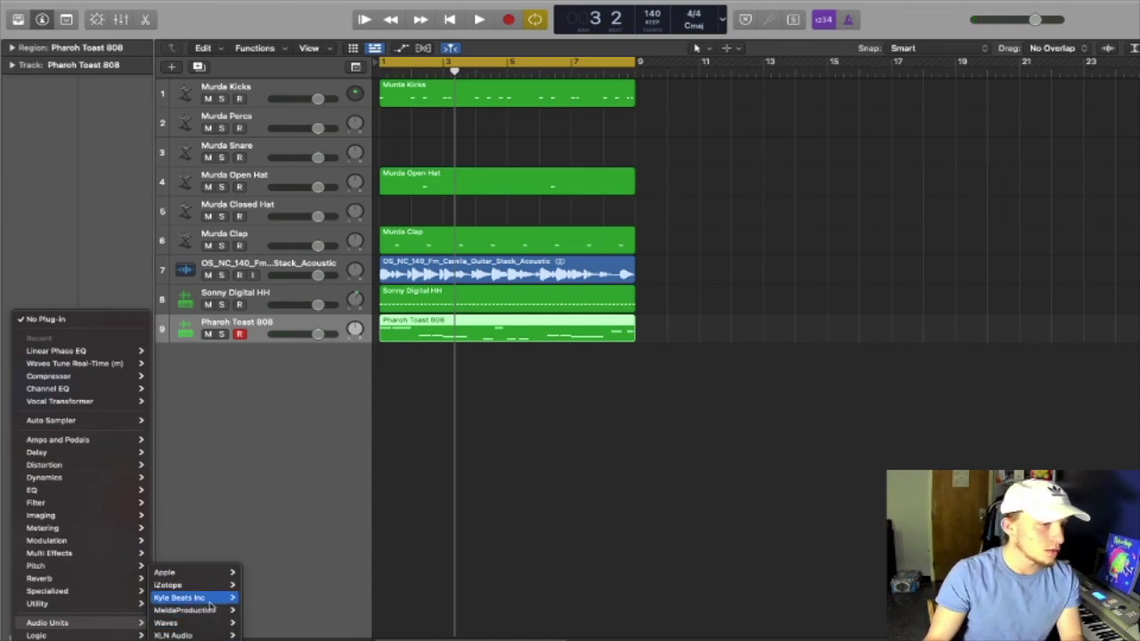
click(254, 598)
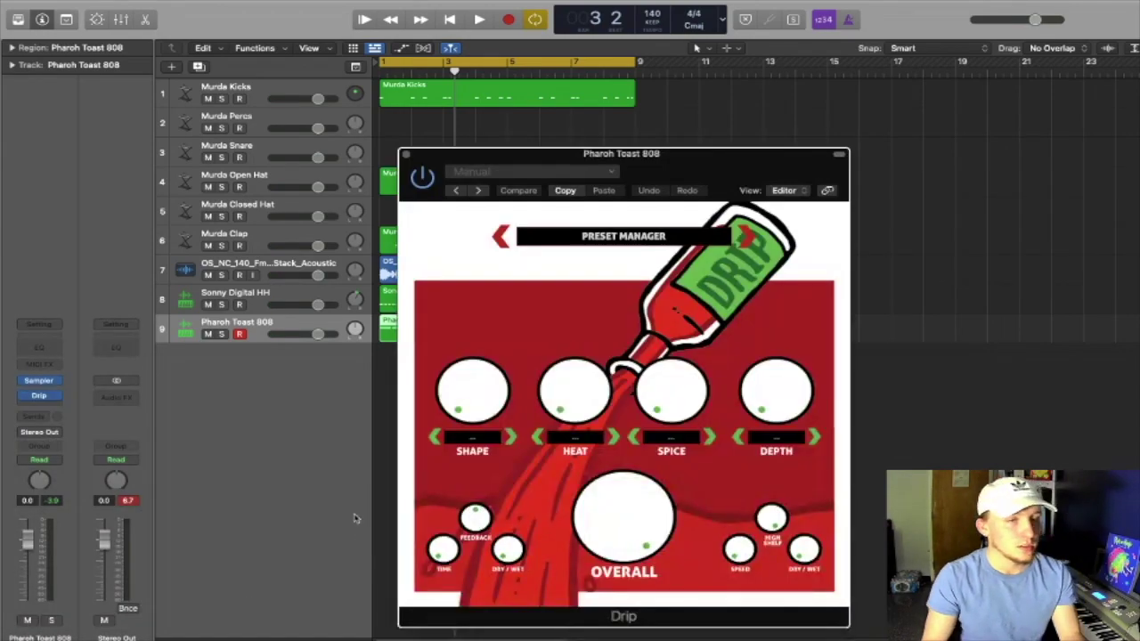
drag(703, 151, 693, 76)
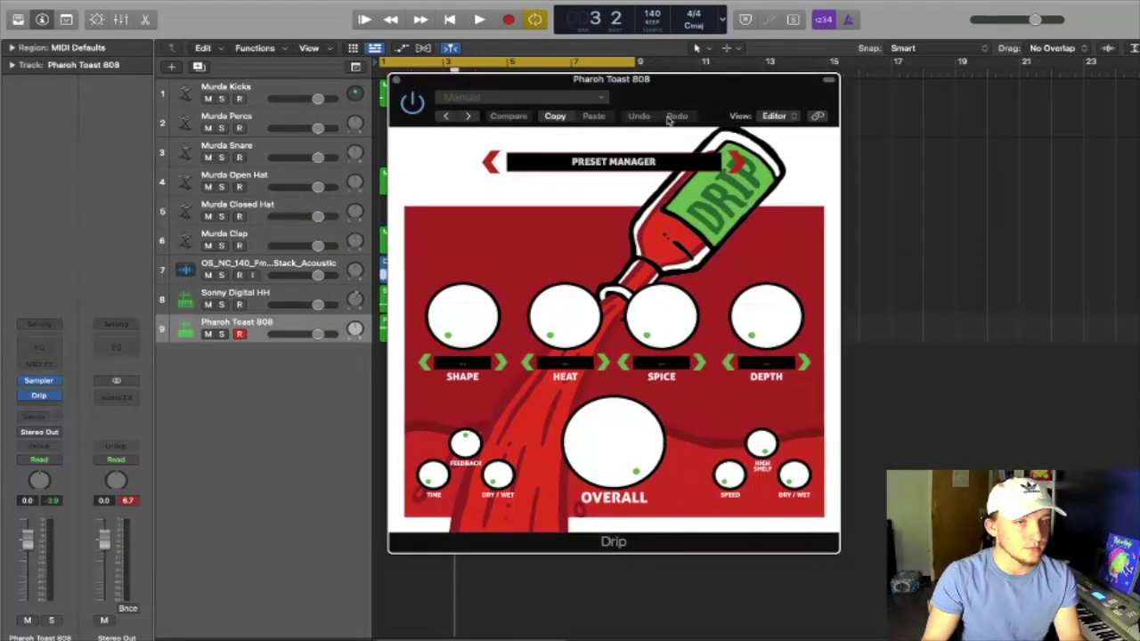
- Load Drip's 808 preset, turn down its Overall knob while the loop plays, and close the plug-in window
click(650, 160)
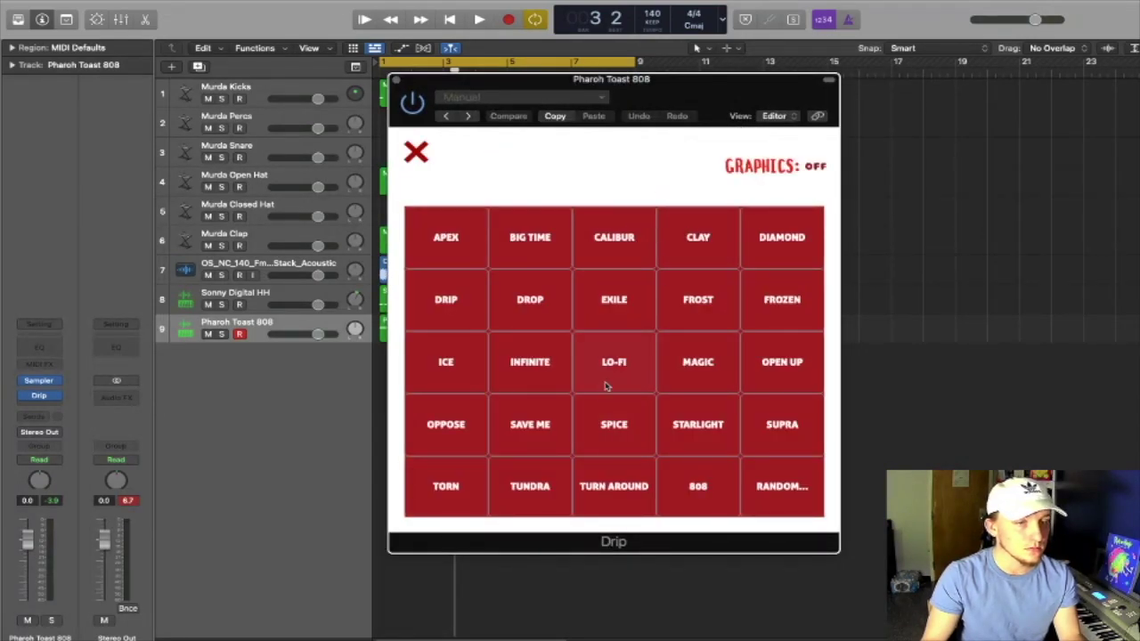
click(699, 488)
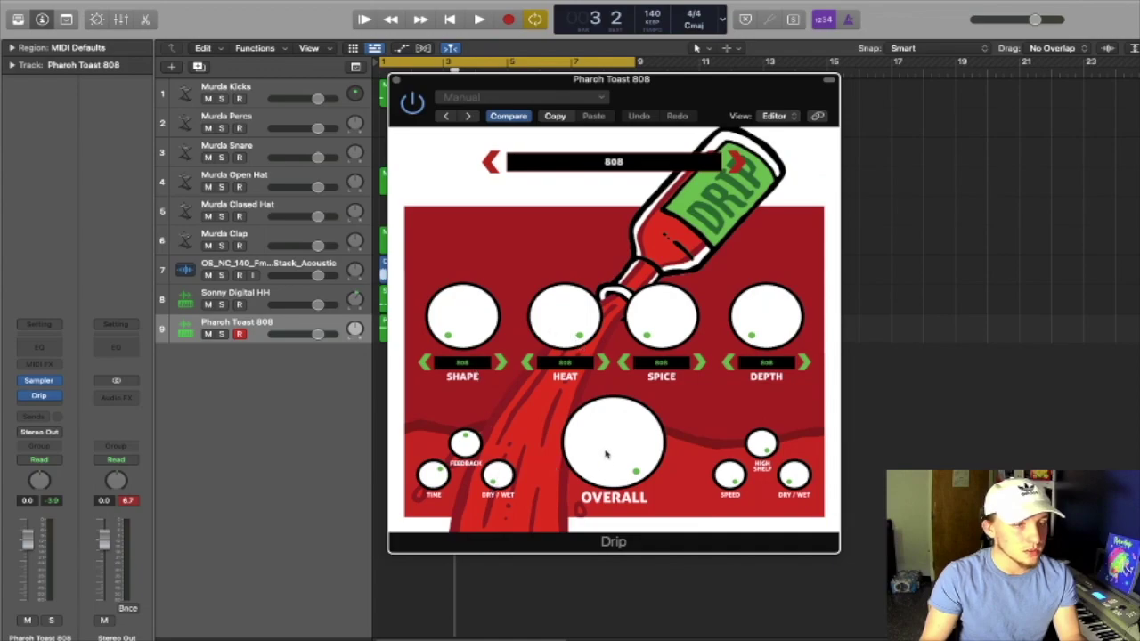
key(space)
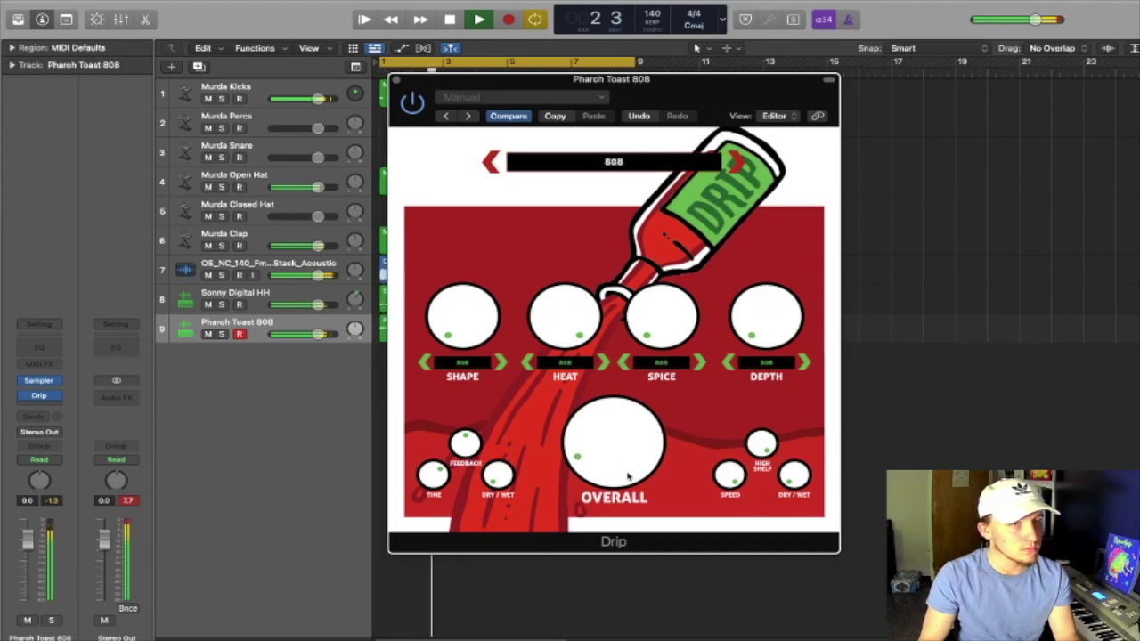
click(397, 80)
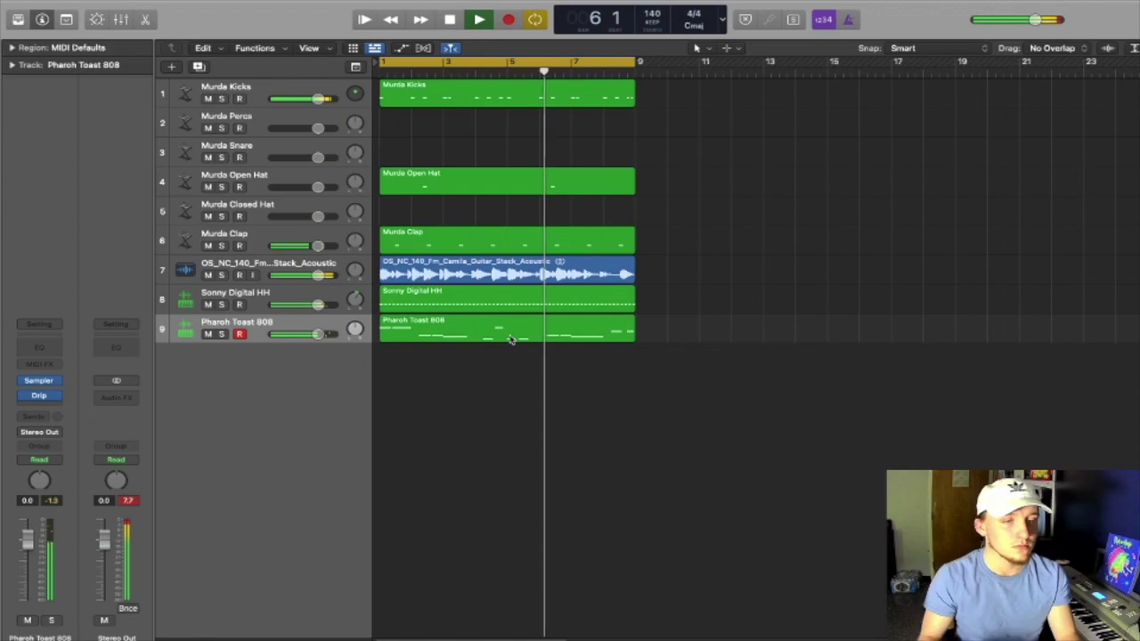
- Raise the remaining low notes of the Pharoh Toast 808 region by one octave, play the loop and close the Piano Roll
key(space)
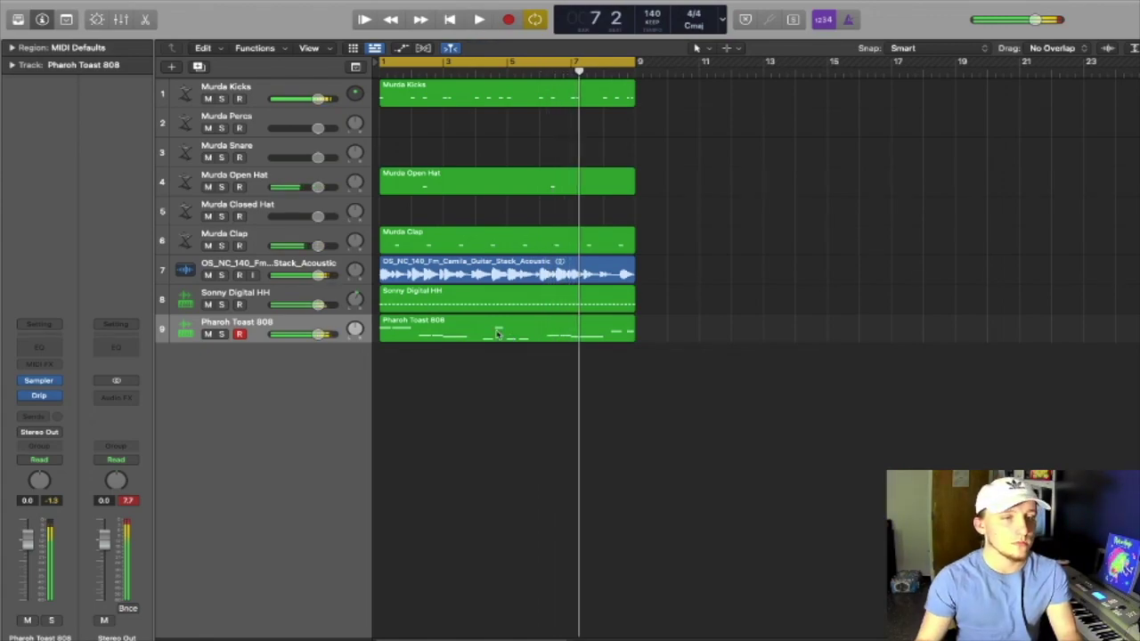
double_click(497, 333)
drag(854, 434, 747, 367)
key(space)
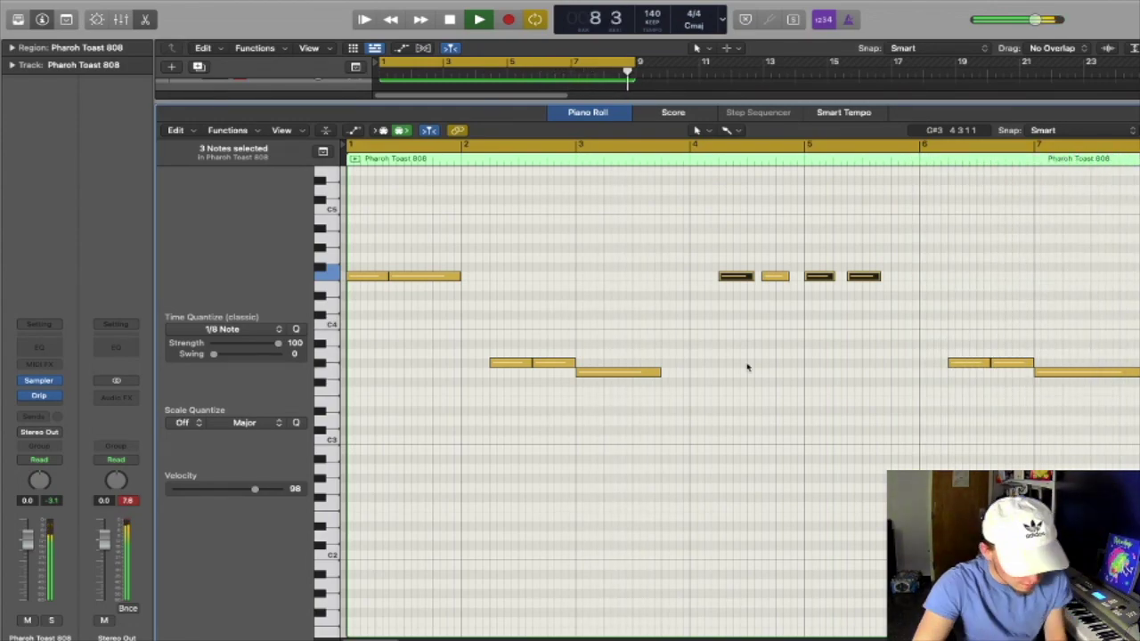
key(p)
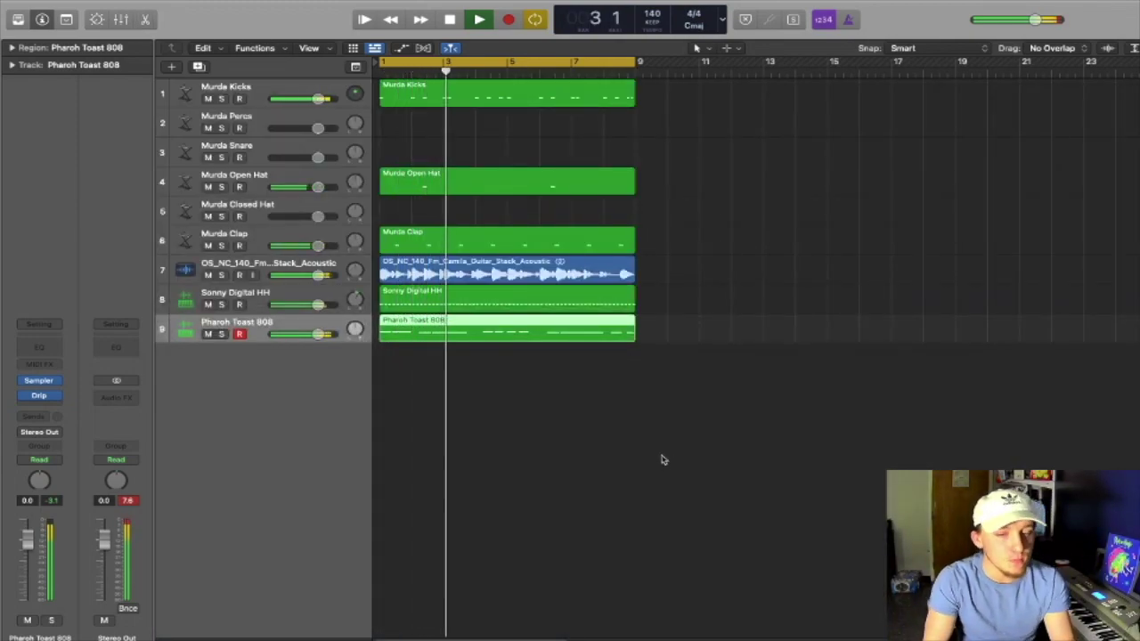
click(656, 457)
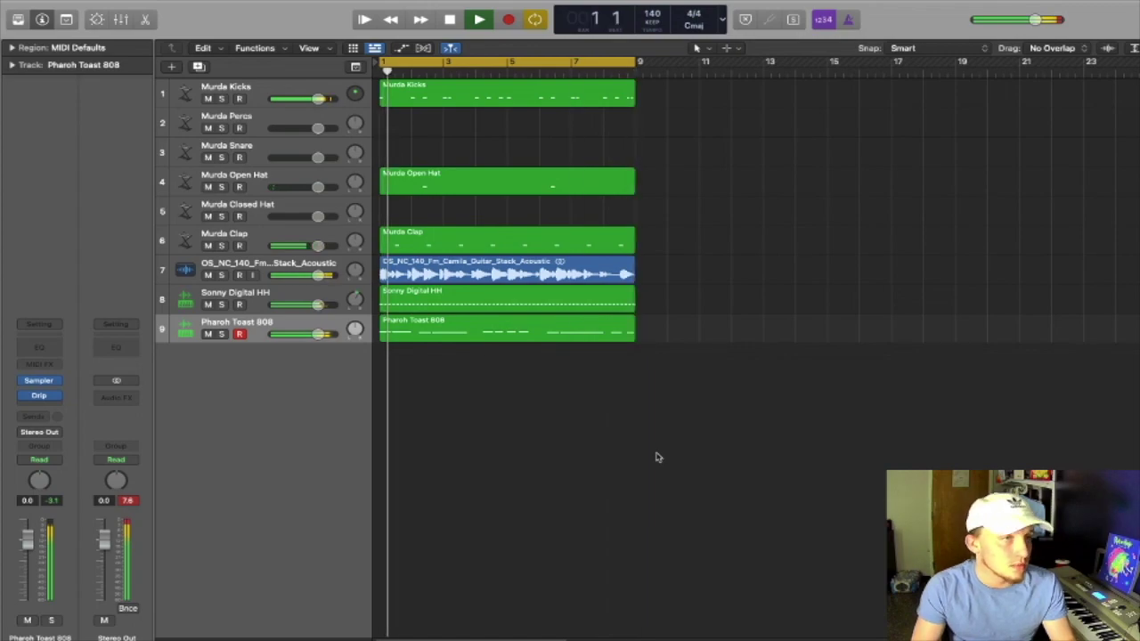
- Stop playback and save the project as Project 30.logicx in the Logic folder
key(space)
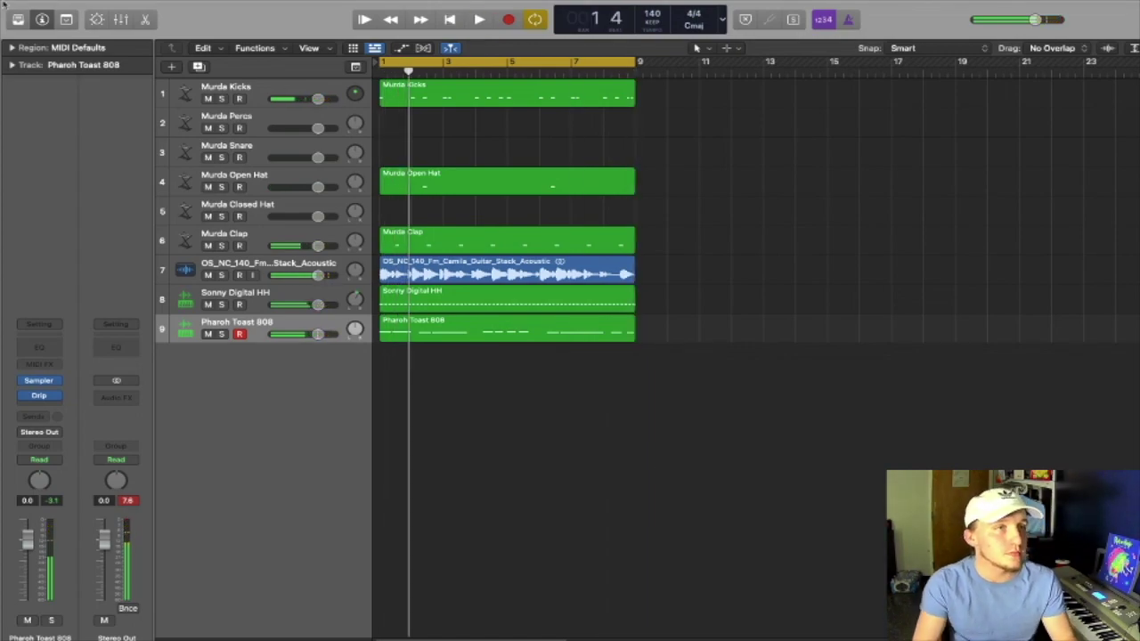
click(99, 7)
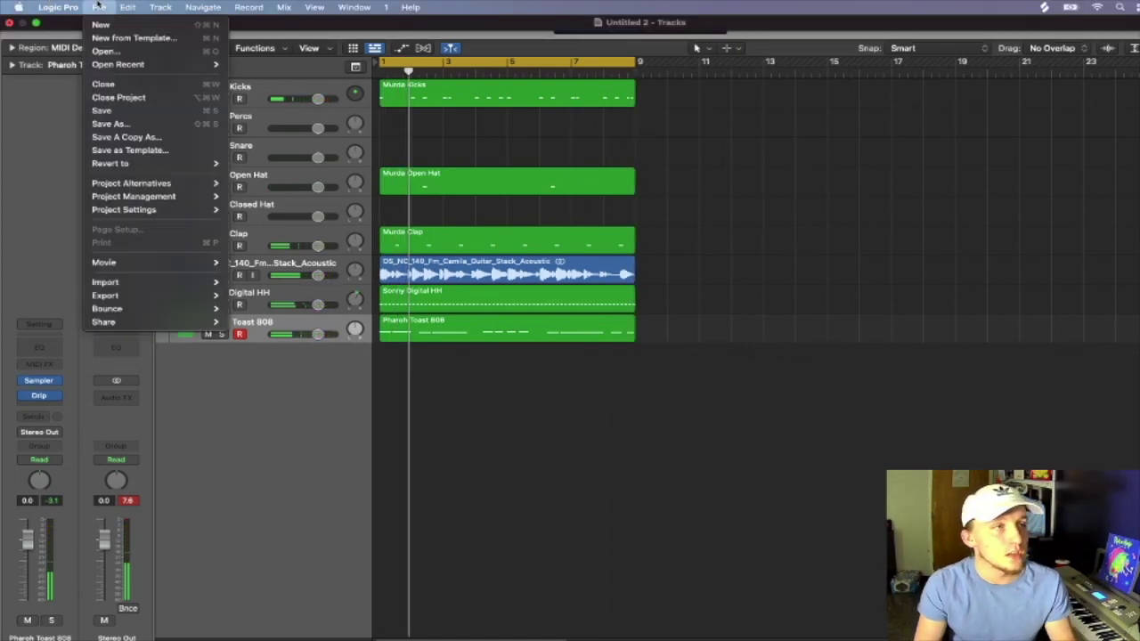
click(127, 112)
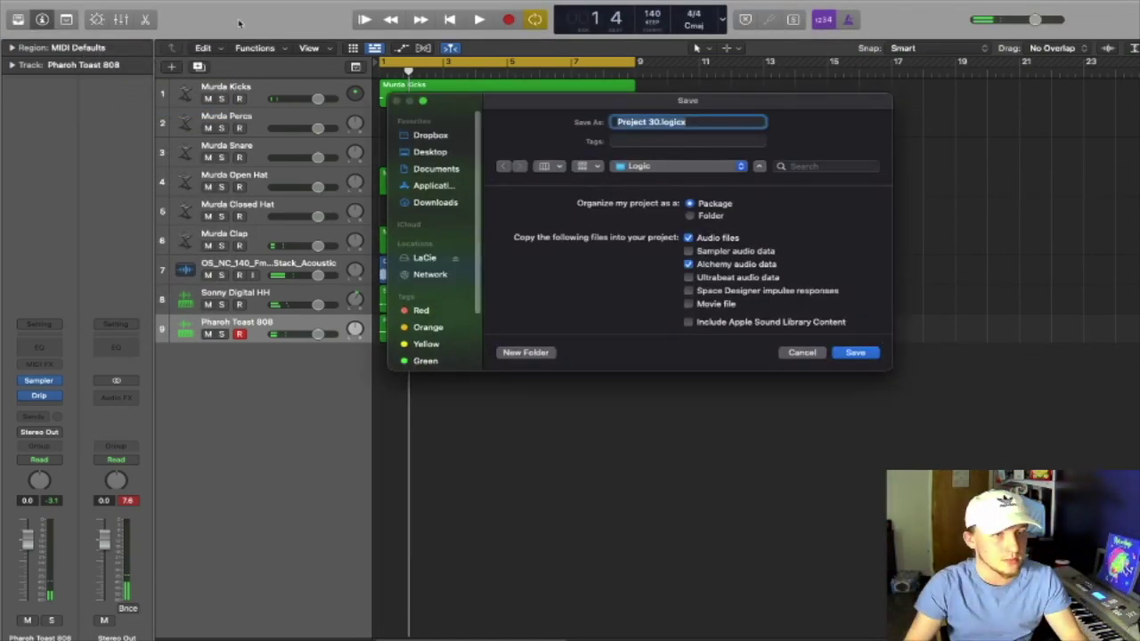
click(866, 354)
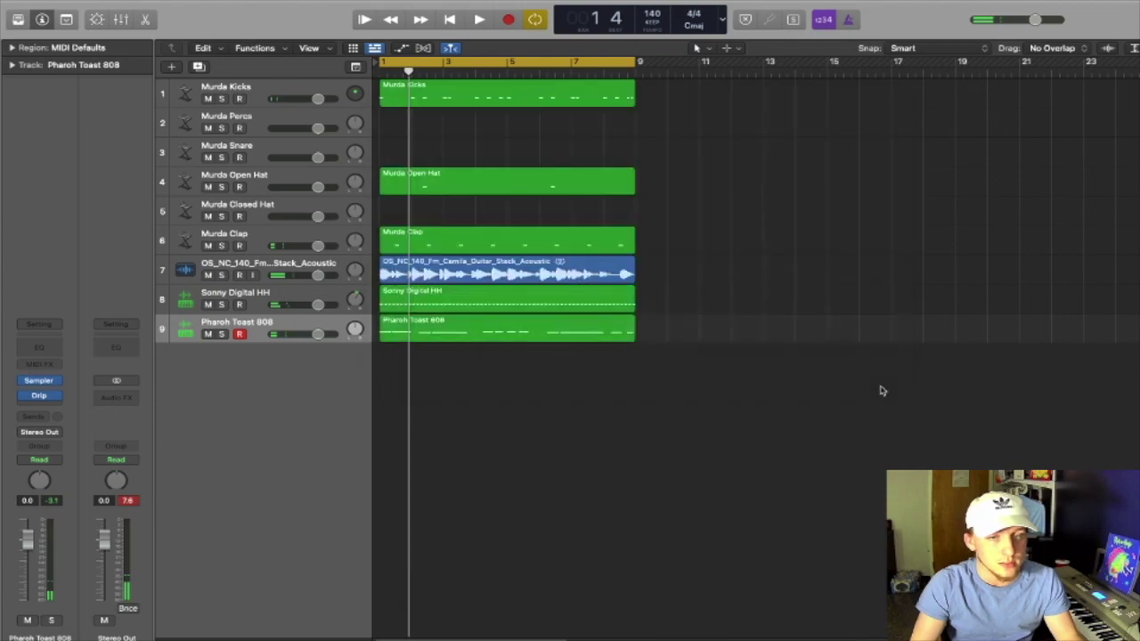
- Create a new project with the six Murda drum tracks
mouse_move(35, 6)
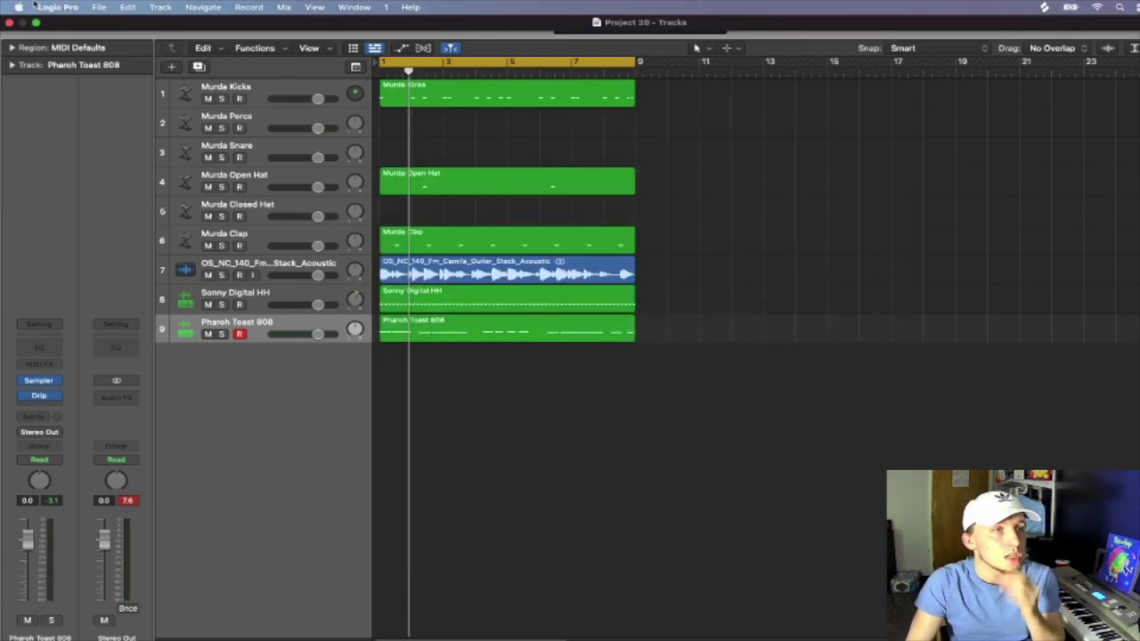
click(100, 7)
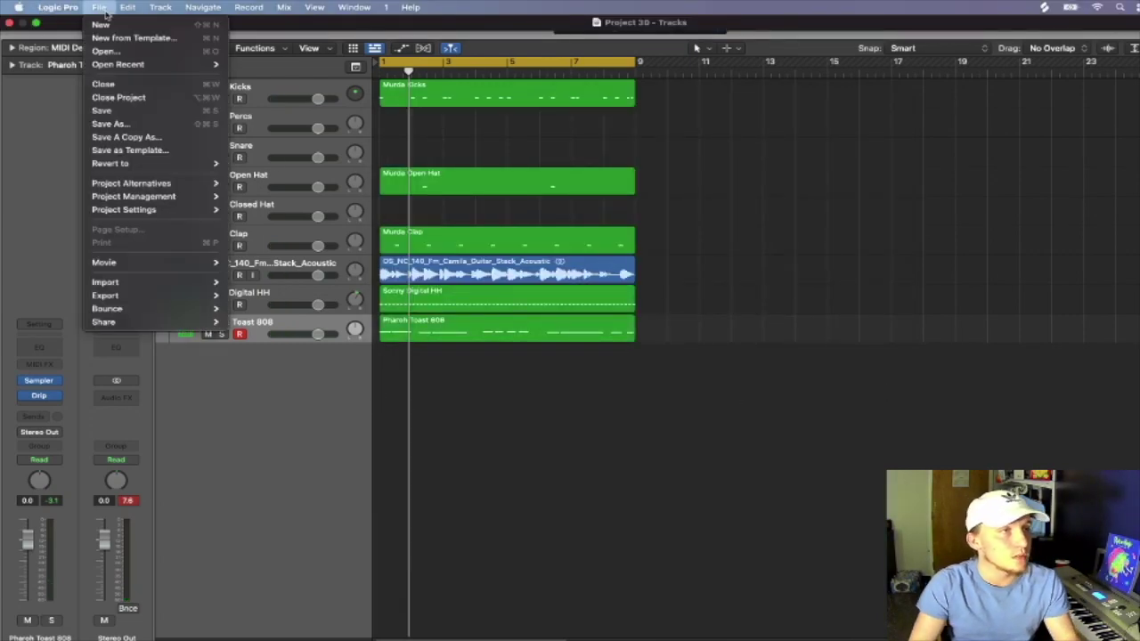
click(156, 26)
click(662, 250)
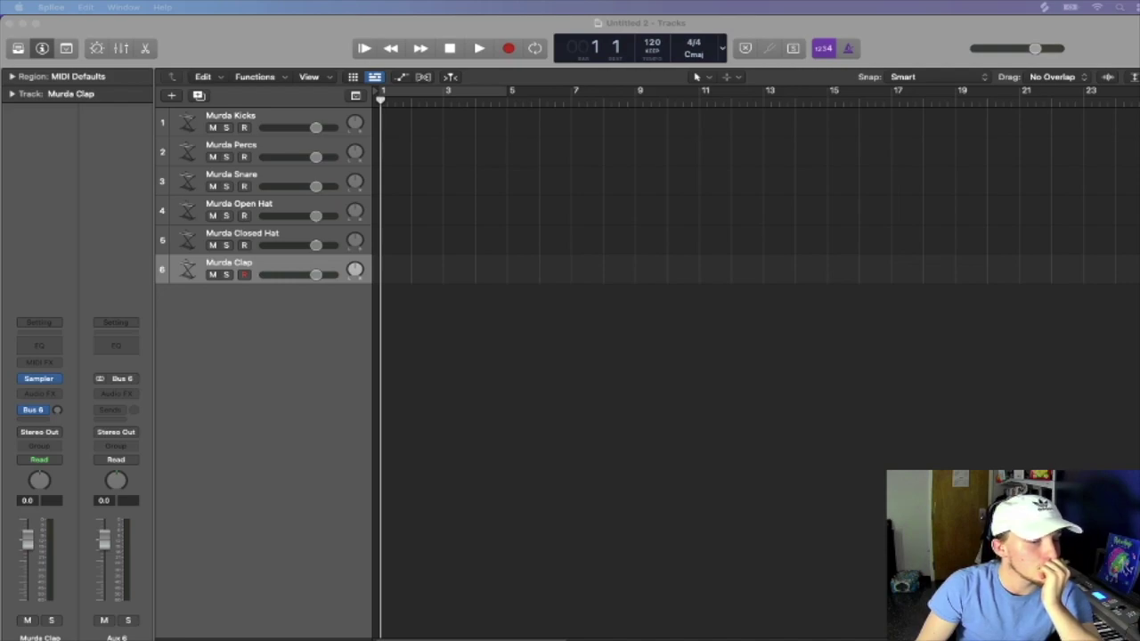
- Add the OS_NC_147_Fm_Secret_Synth_Plucks loop from Splice on a new track at bar 1 and set the tempo to 147 BPM
drag(519, 155, 383, 318)
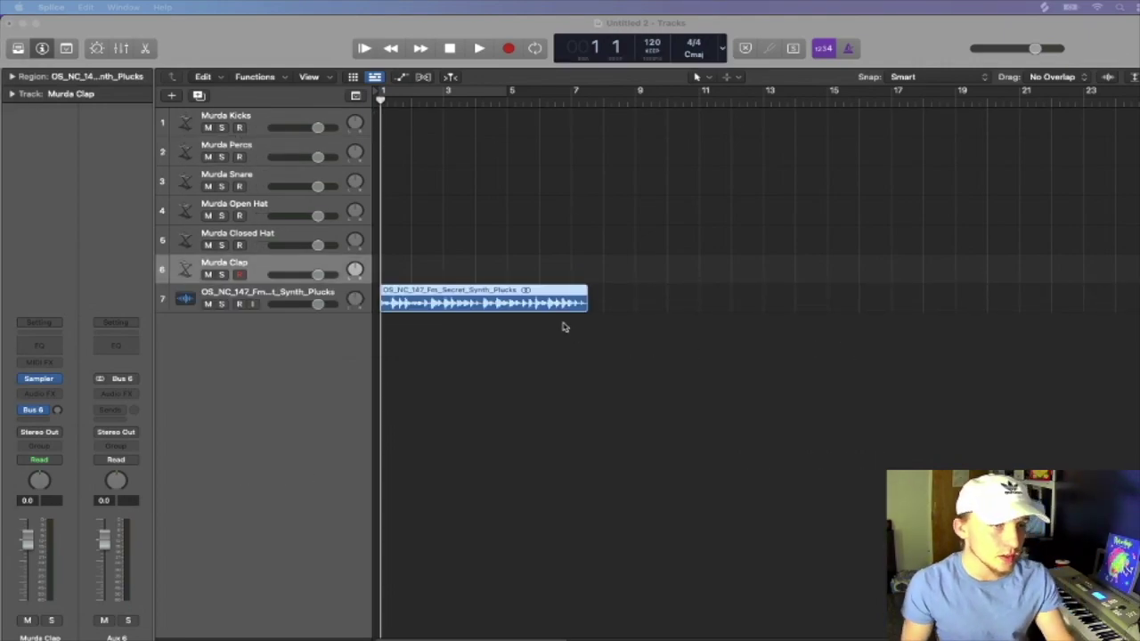
drag(651, 41, 651, 14)
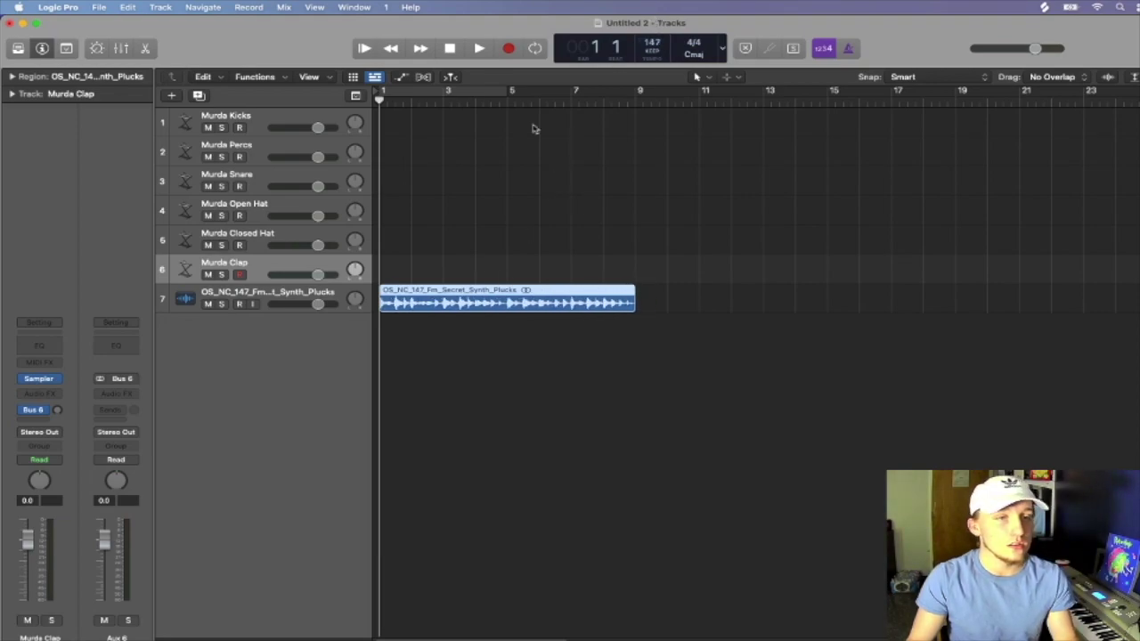
- Set the cycle range to bars 1 through 8, play the synth plucks loop and stop playback
click(470, 94)
drag(510, 94, 641, 96)
key(space)
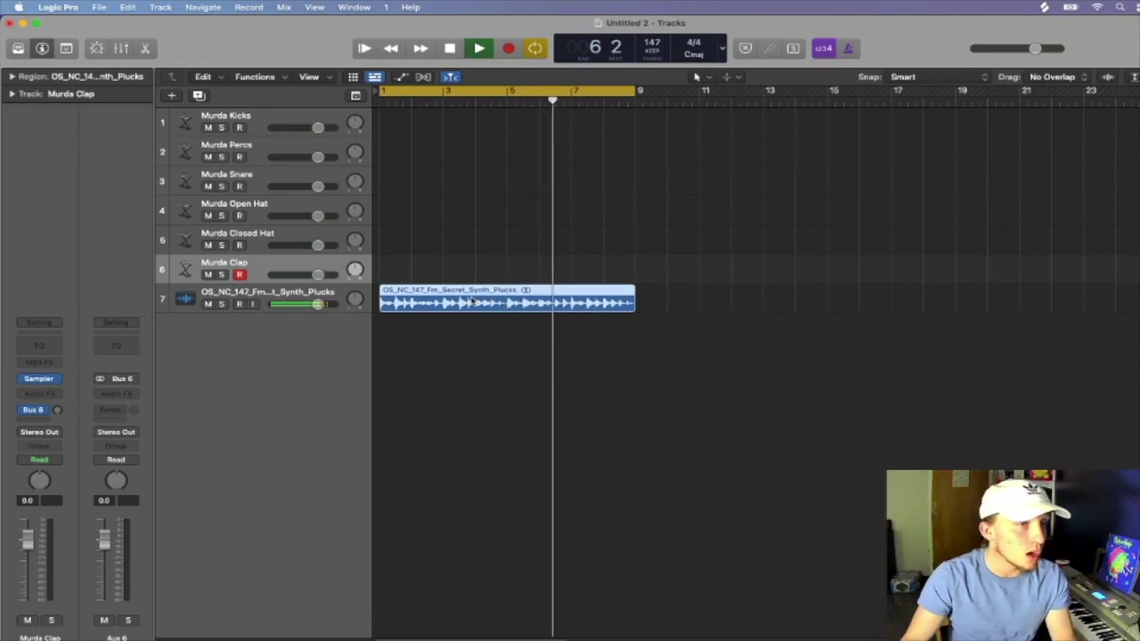
key(space)
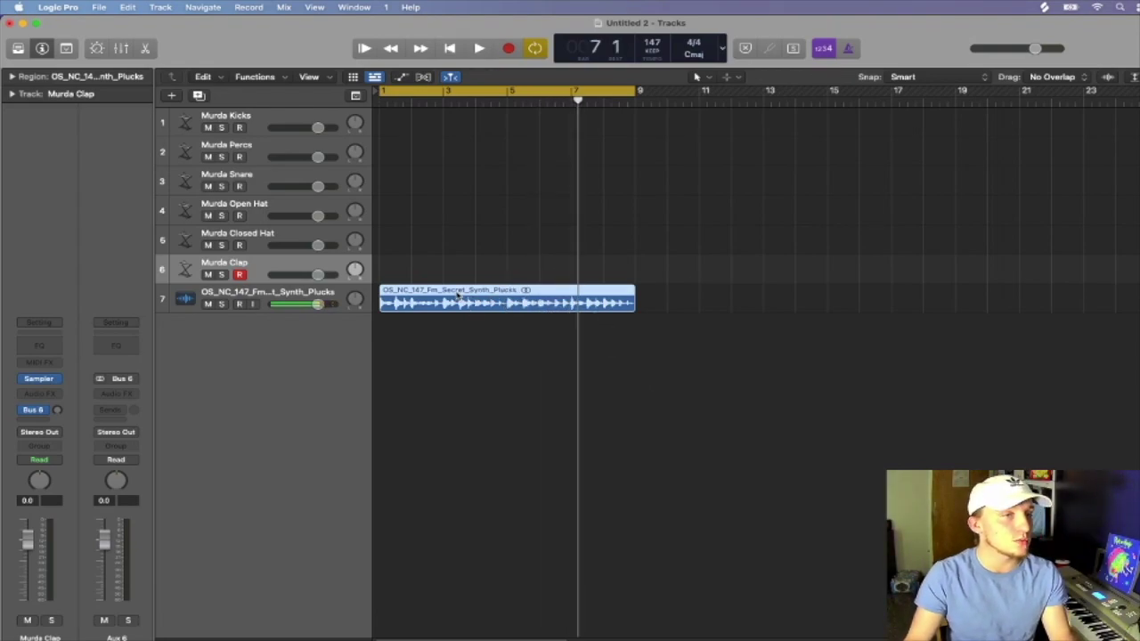
- Transpose the Secret Synth Plucks region by -3 semitones
click(97, 7)
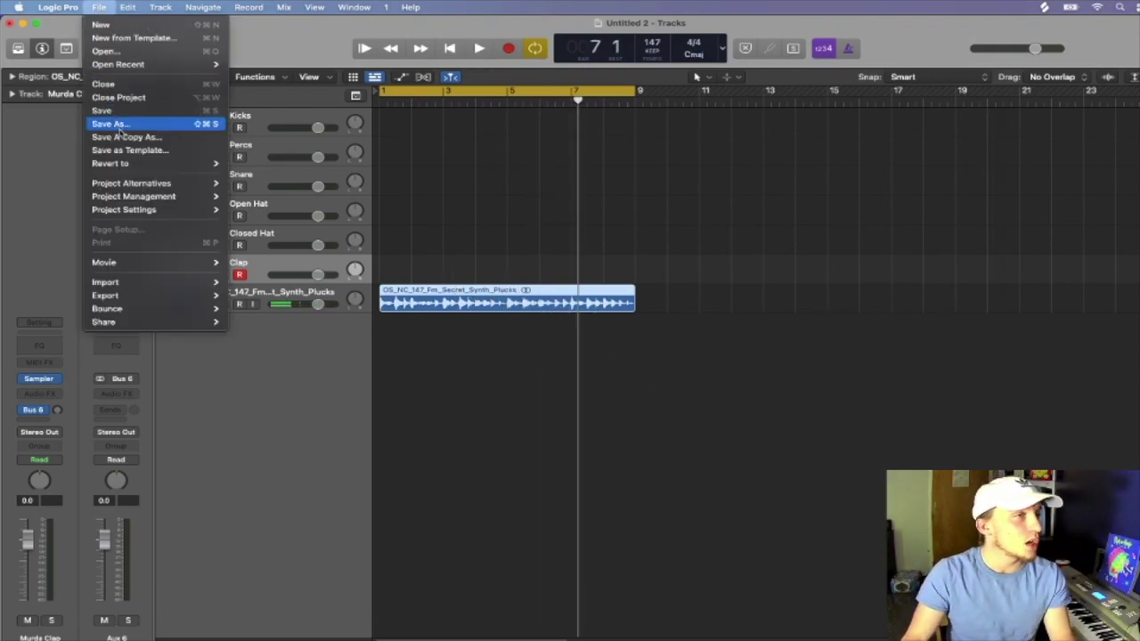
click(16, 181)
click(12, 76)
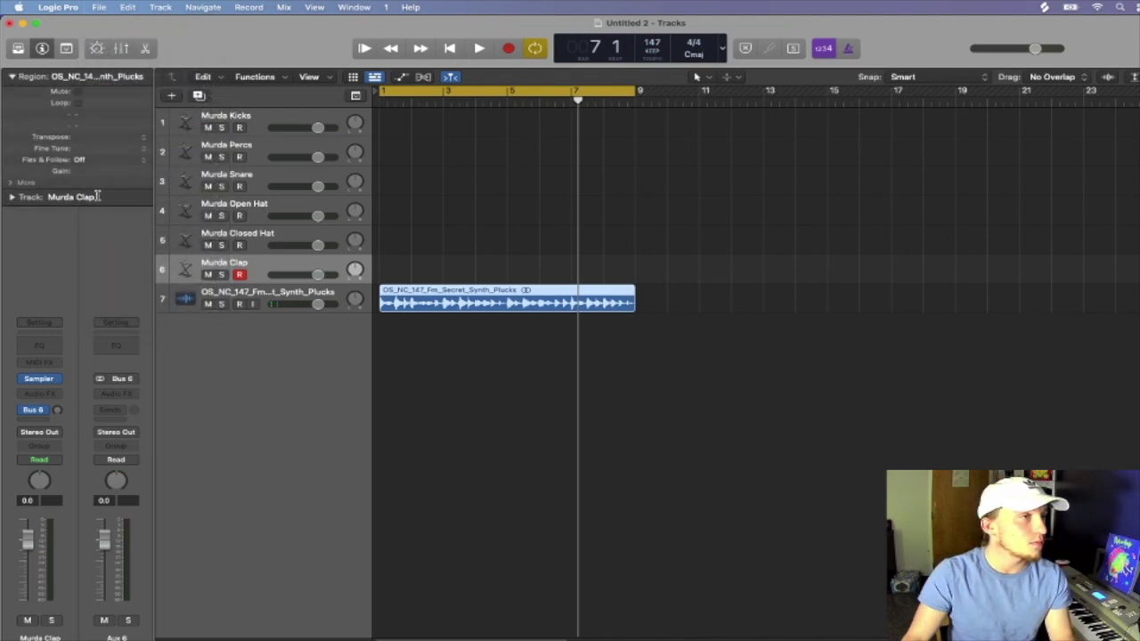
drag(78, 140, 80, 143)
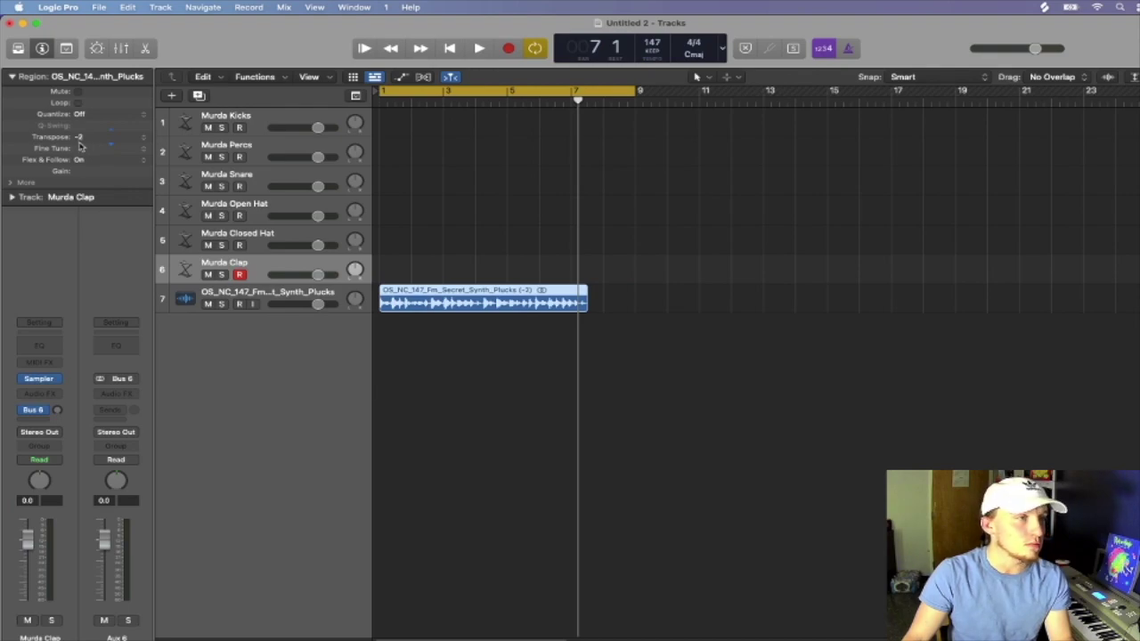
click(504, 370)
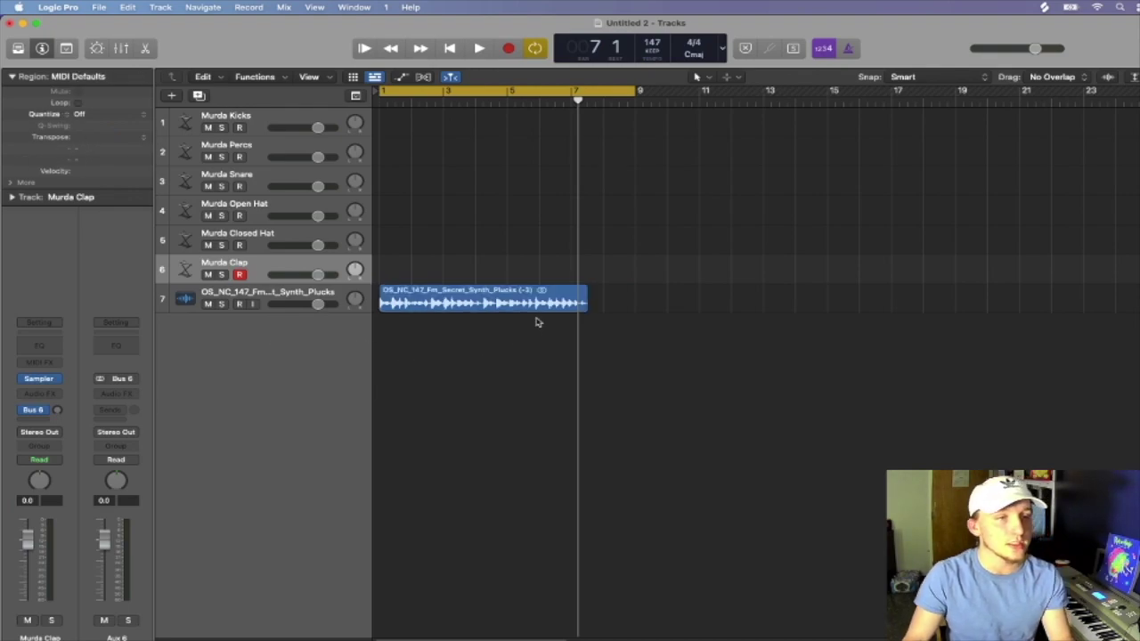
- Stretch the transposed synth plucks region to end at bar 9 and play it from the beginning
click(563, 298)
drag(585, 302, 634, 301)
click(682, 389)
key(Return)
key(space)
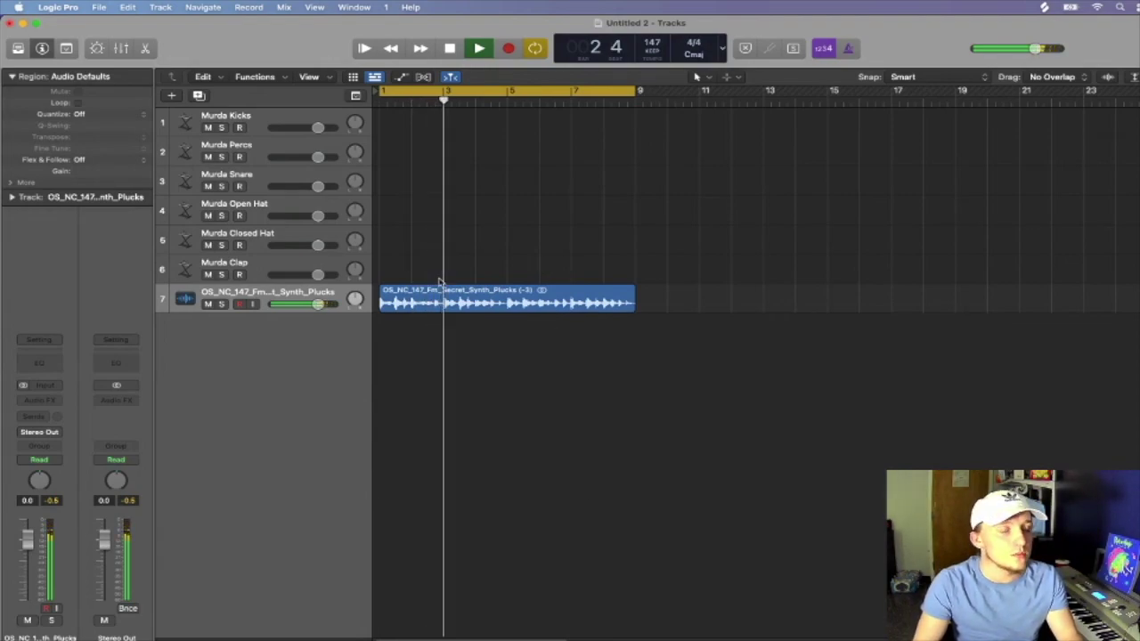
- Create an empty one-bar region at bar 1 on the Murda Clap track and open it in an enlarged Piano Roll
right_click(398, 271)
click(417, 272)
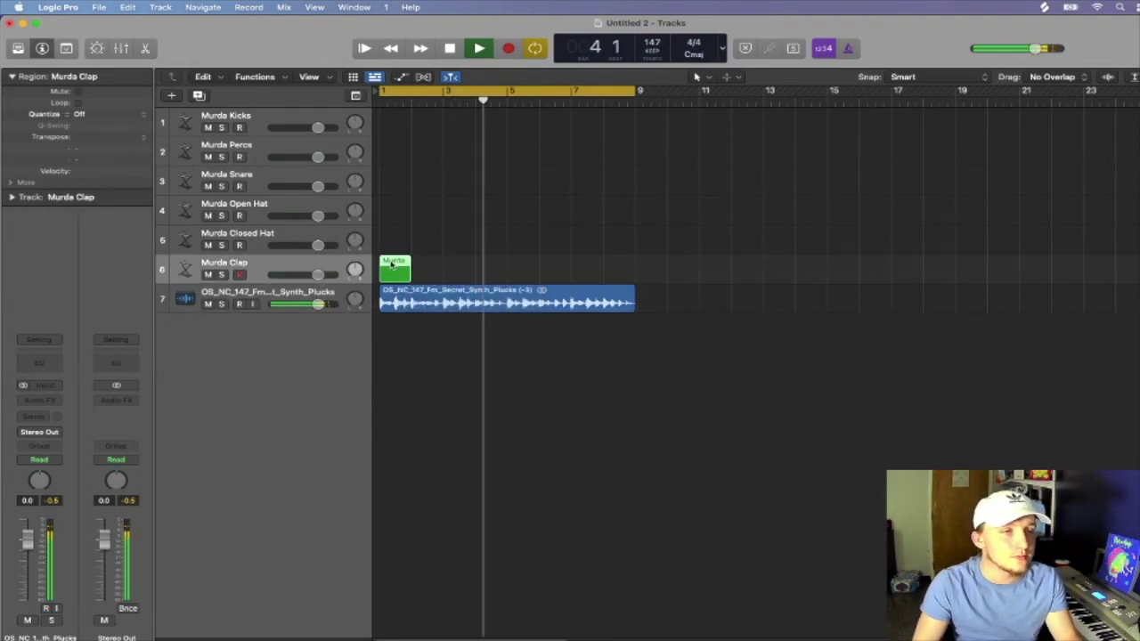
double_click(396, 269)
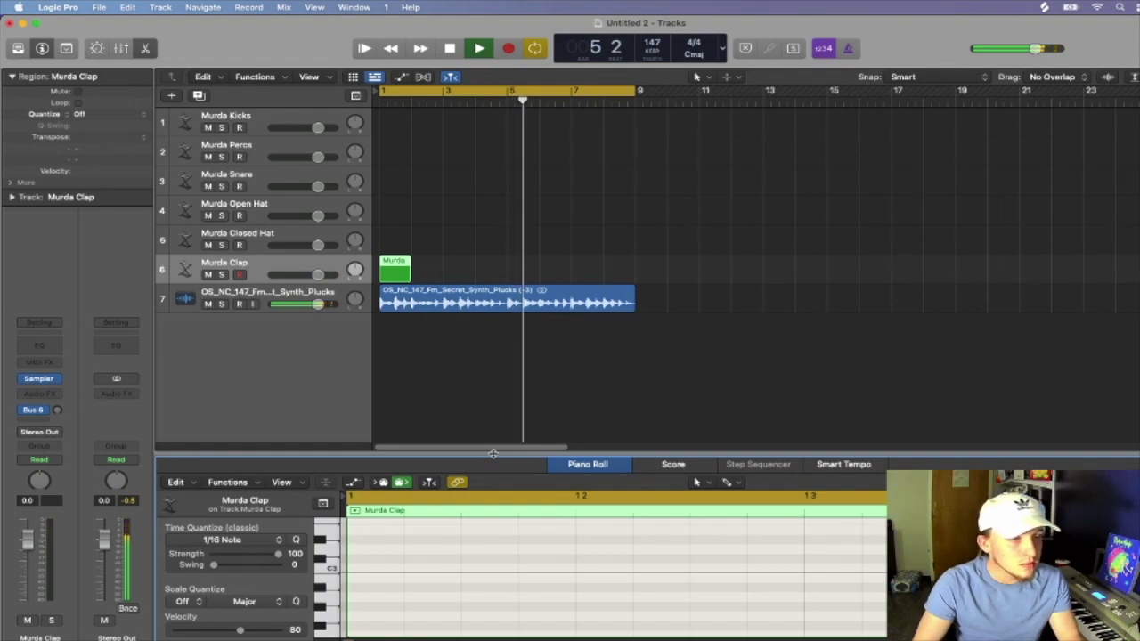
drag(492, 454, 489, 204)
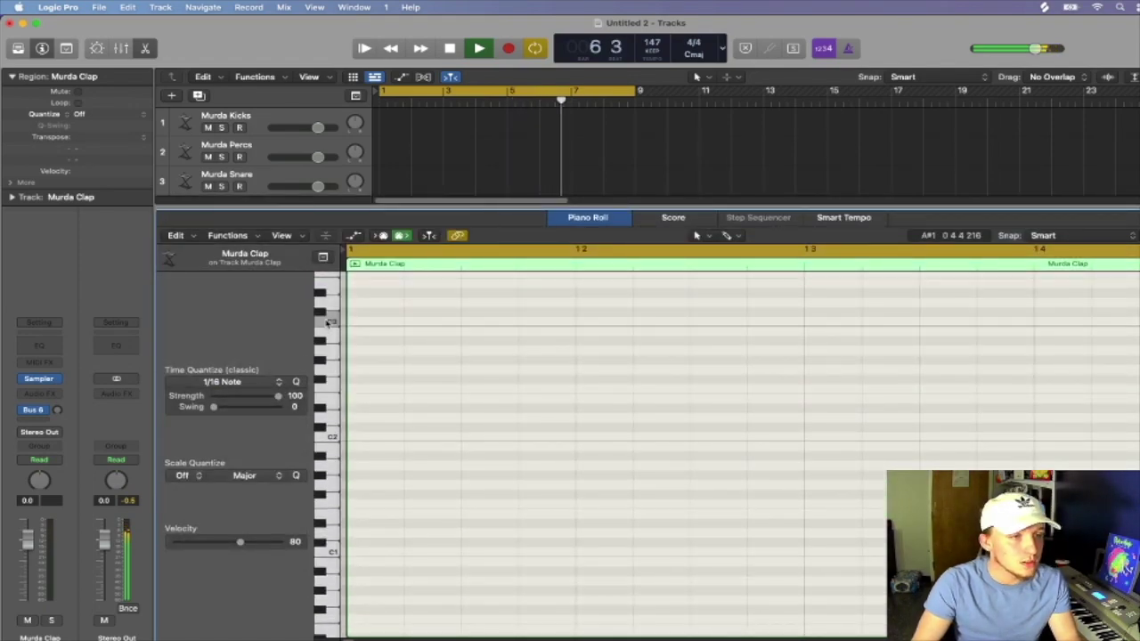
- Add a C3 clap note on beat 3 of bar 1, shorten it to about half a beat and close the Piano Roll
right_click(824, 321)
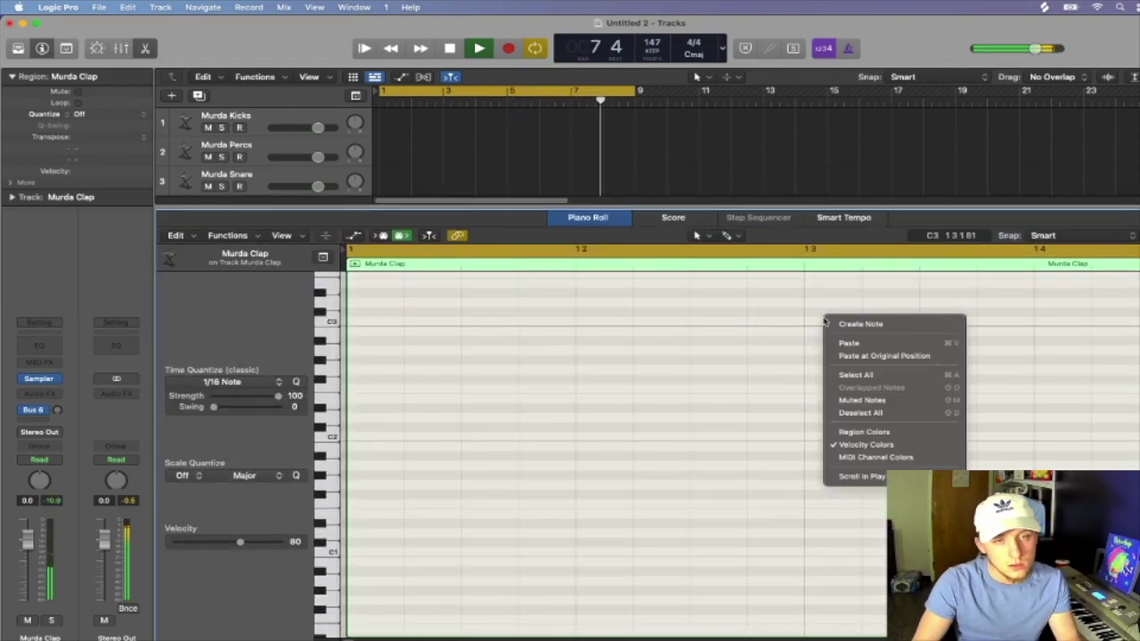
click(850, 325)
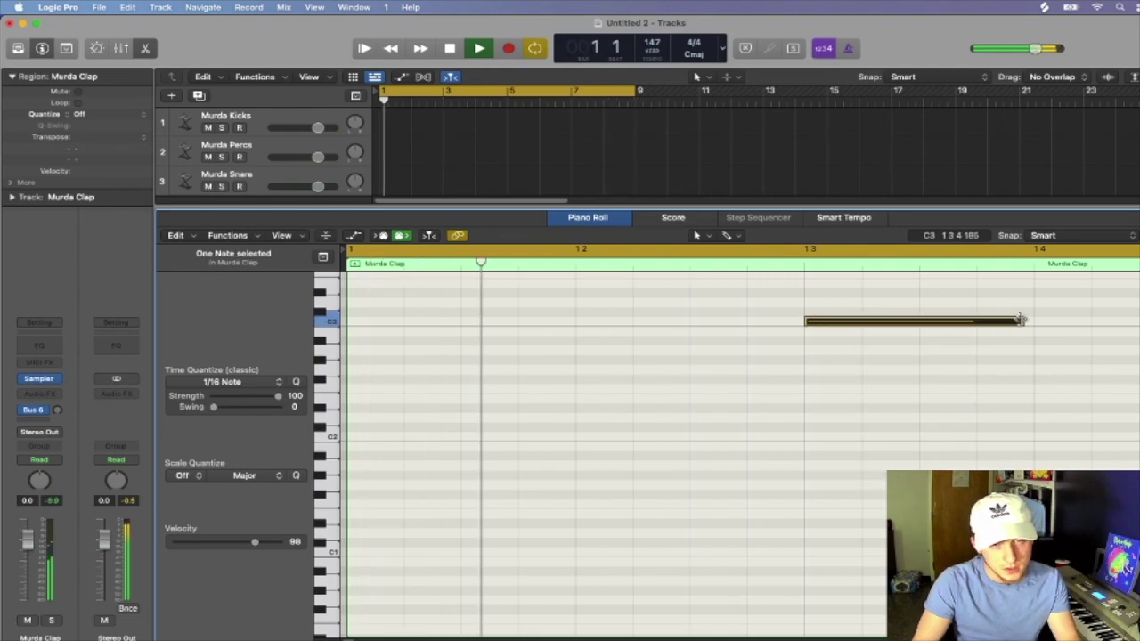
key(space)
drag(1021, 319, 911, 322)
key(e)
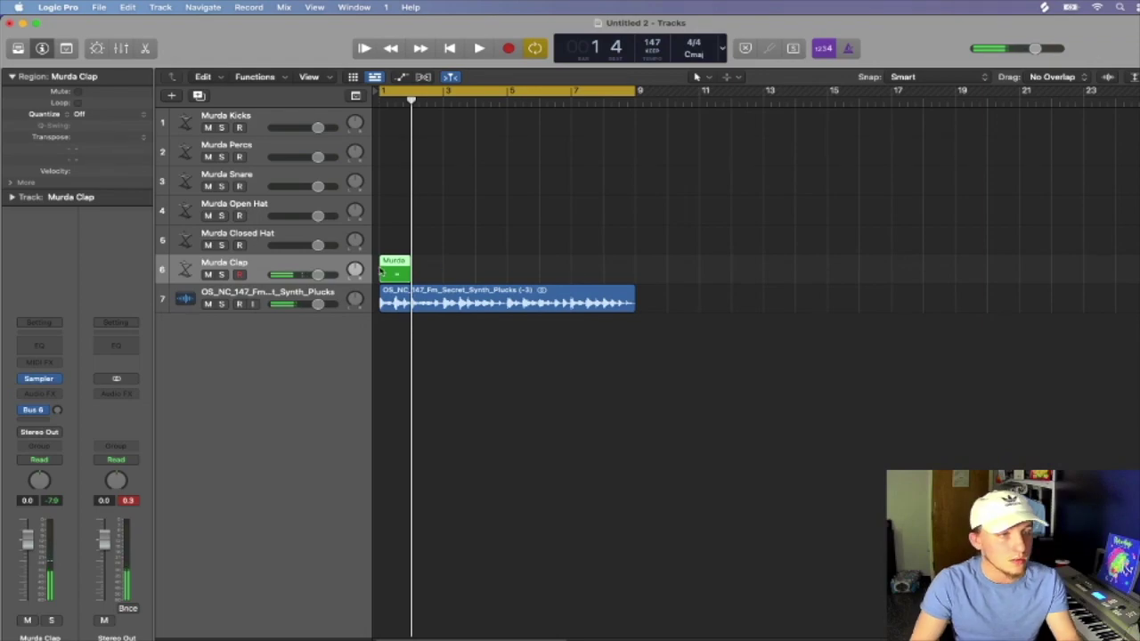
- Repeat the one-bar clap region to fill eight bars, join the copies into one region and start playback
key(super+r)
key(super+r)
key(super+r)
key(super+r)
key(super+r)
key(super+r)
key(super+r)
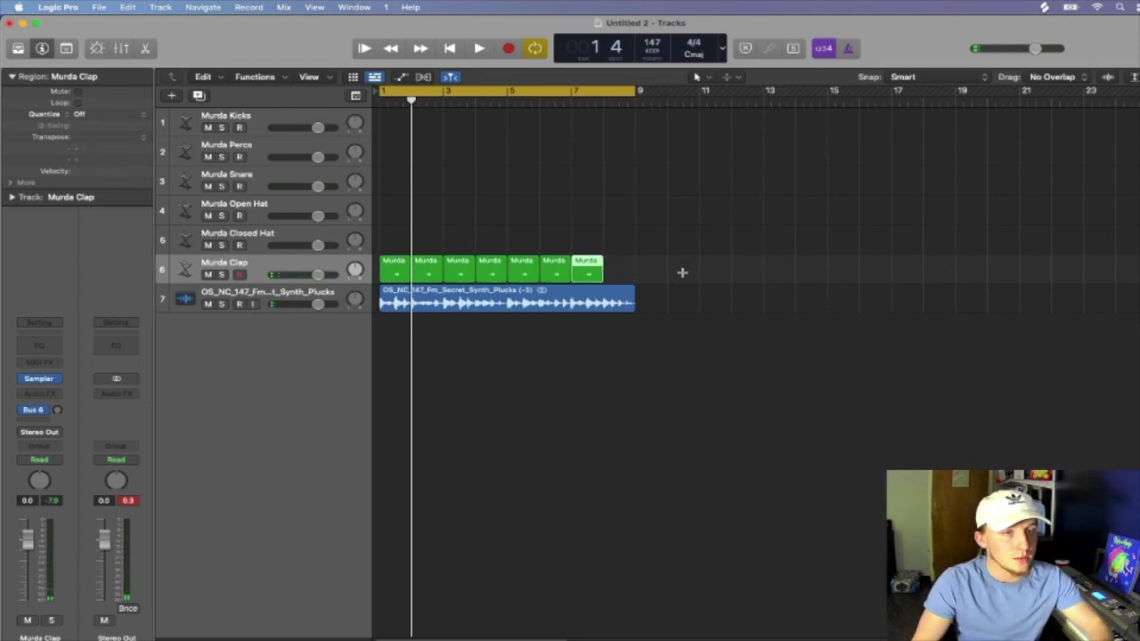
drag(626, 268, 383, 274)
key(super+j)
key(space)
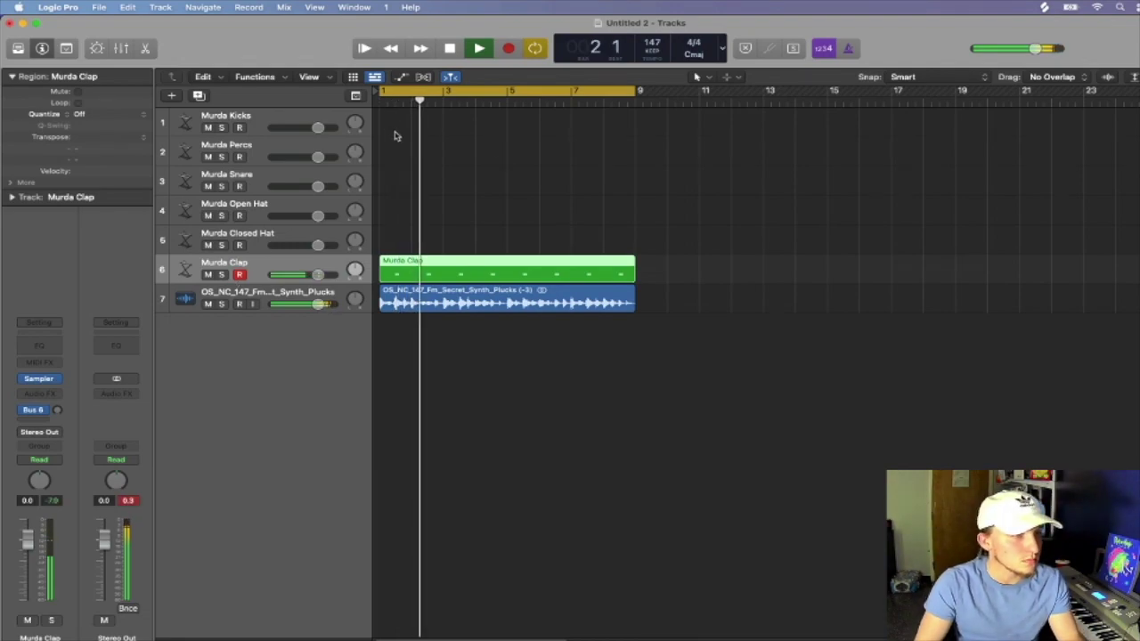
- Create a one-bar Murda Open Hat region at bar 2 with a C3 note midway between beats 2 and 3
right_click(423, 210)
click(431, 212)
double_click(426, 216)
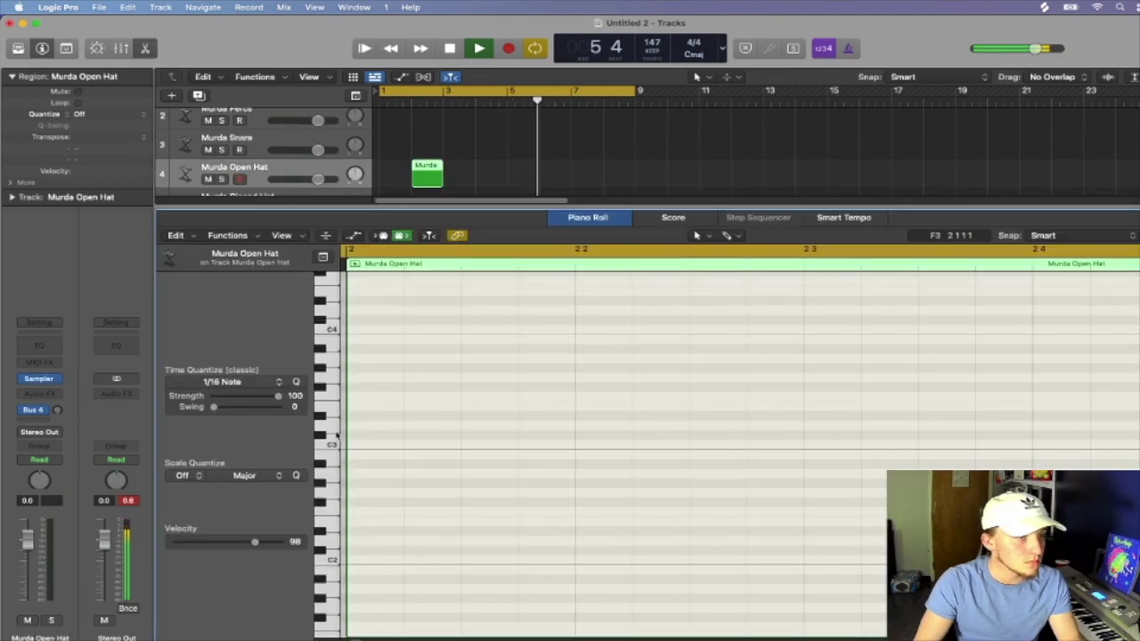
right_click(726, 444)
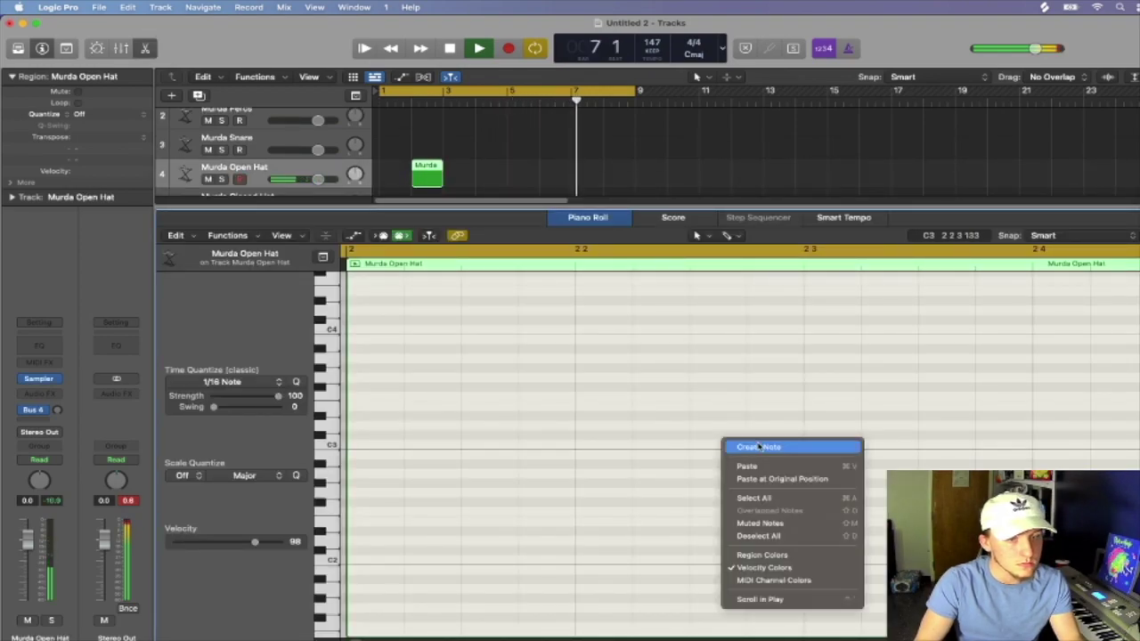
click(754, 447)
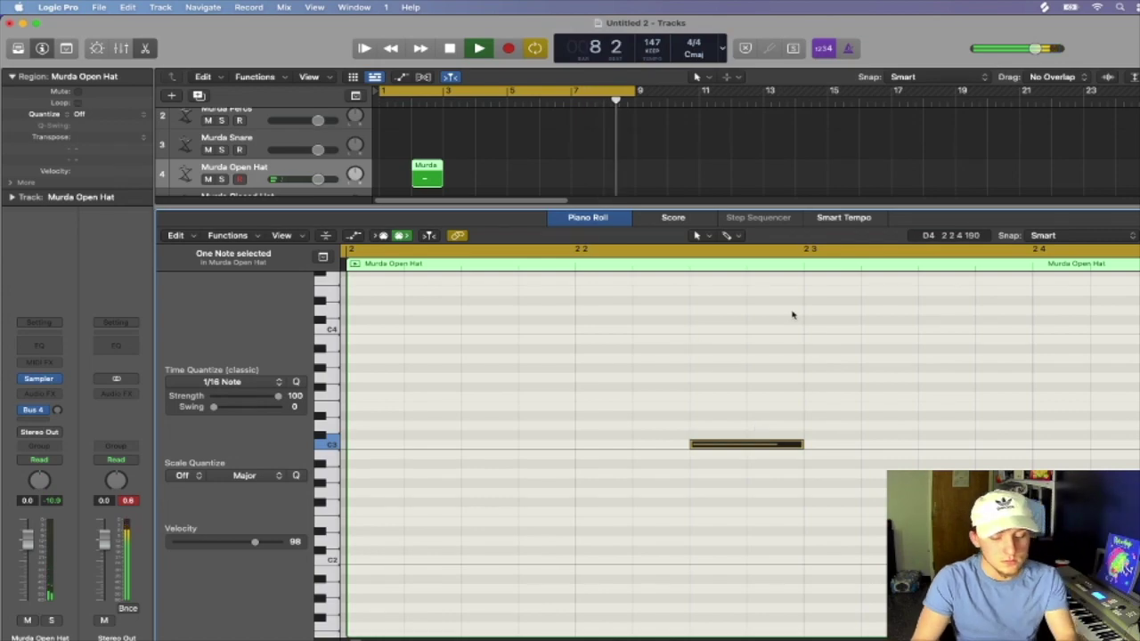
key(e)
- Copy the open hat region to bar 6, join both regions and extend the result from bar 1 to bar 9
mouse_move(427, 210)
mouse_down()
mouse_move(557, 212)
mouse_move(421, 211)
mouse_up()
key(super+j)
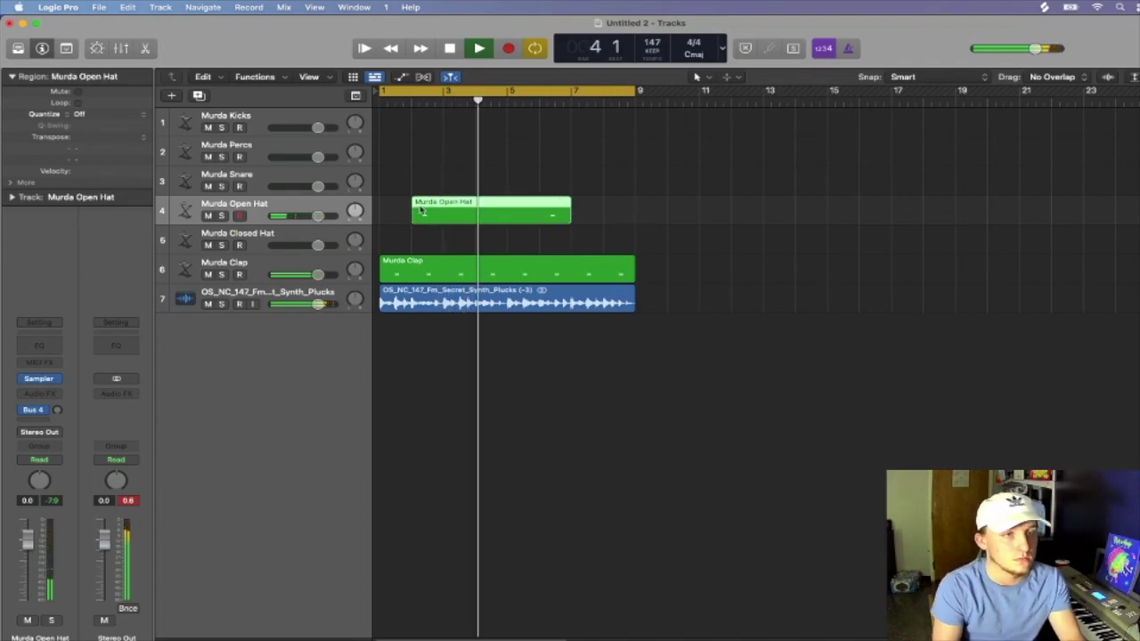
drag(414, 217, 381, 218)
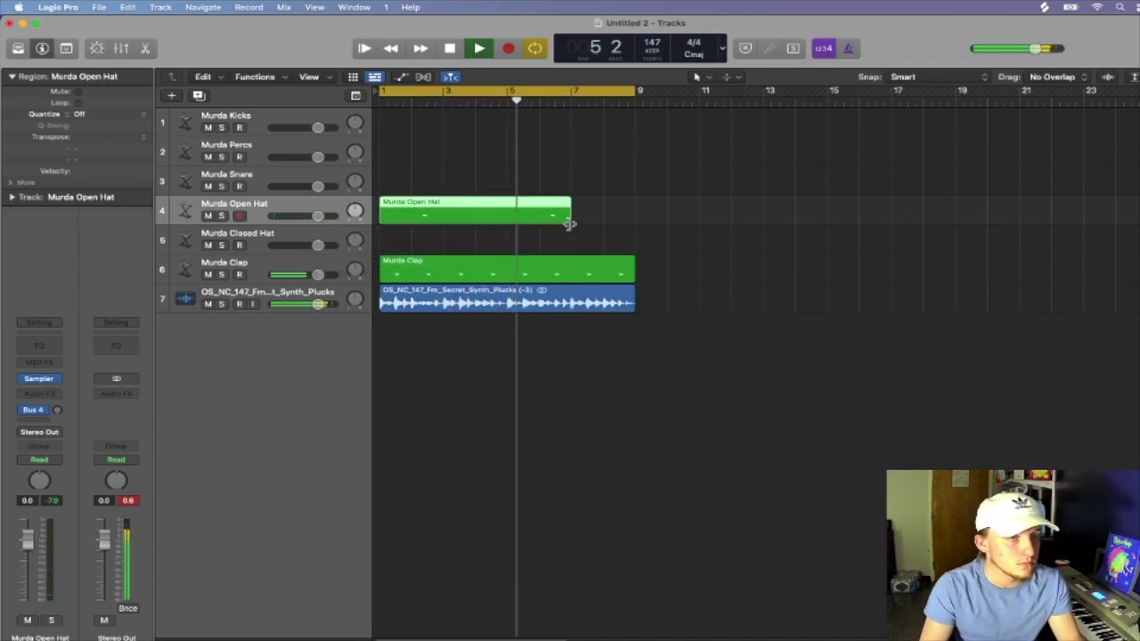
drag(580, 221, 634, 228)
click(781, 244)
- Add a software instrument track below the synth plucks and load the stereo Sampler on it
right_click(289, 335)
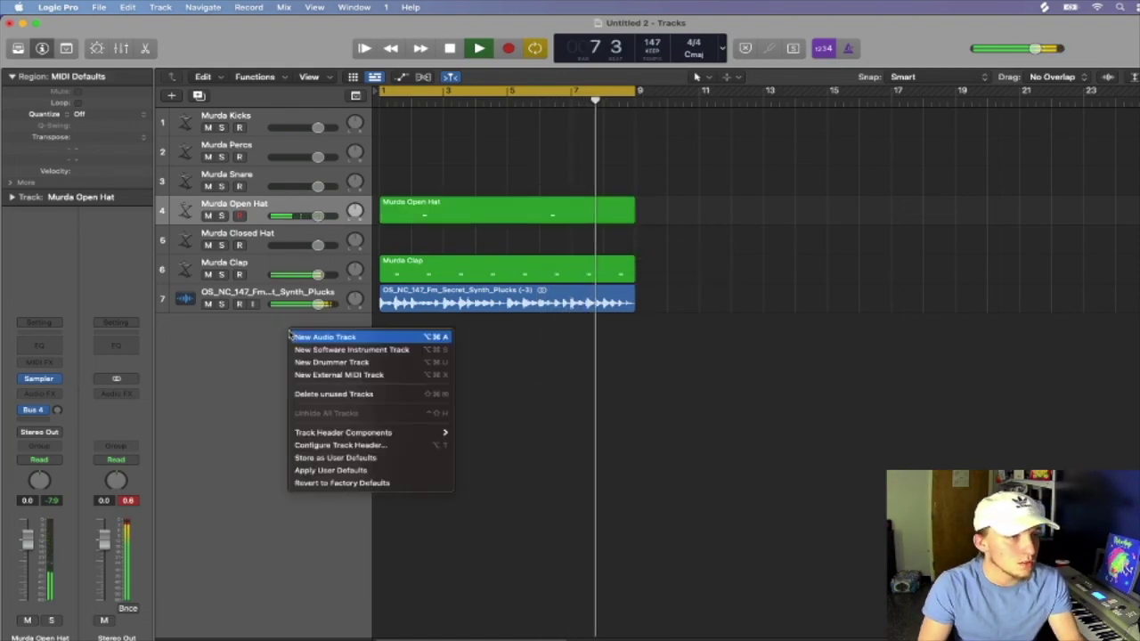
click(352, 349)
click(53, 390)
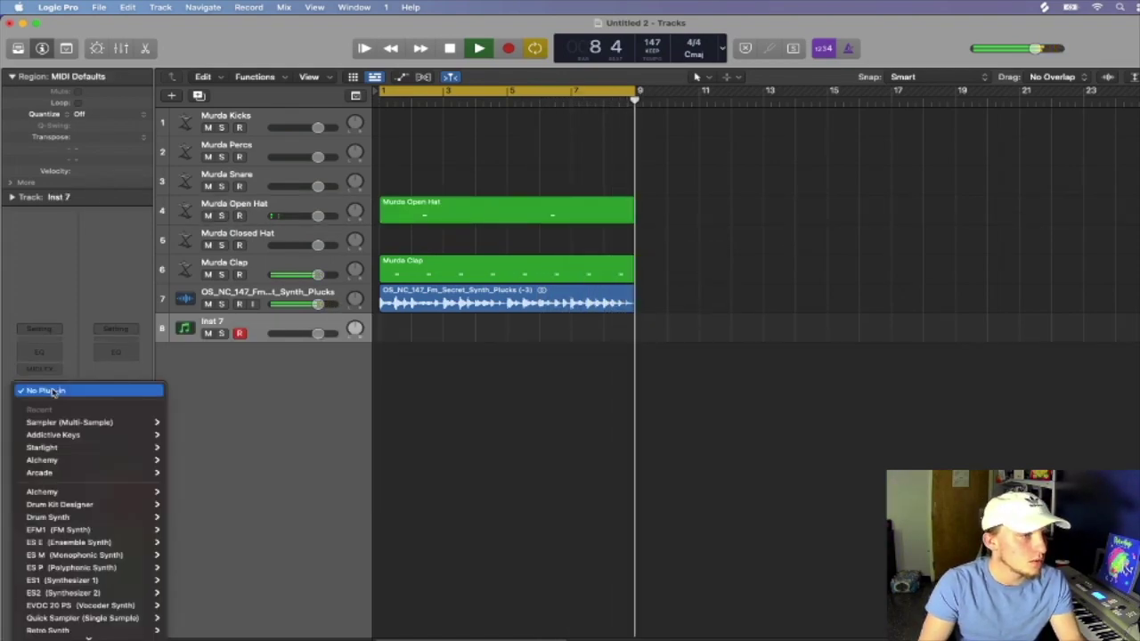
mouse_move(147, 421)
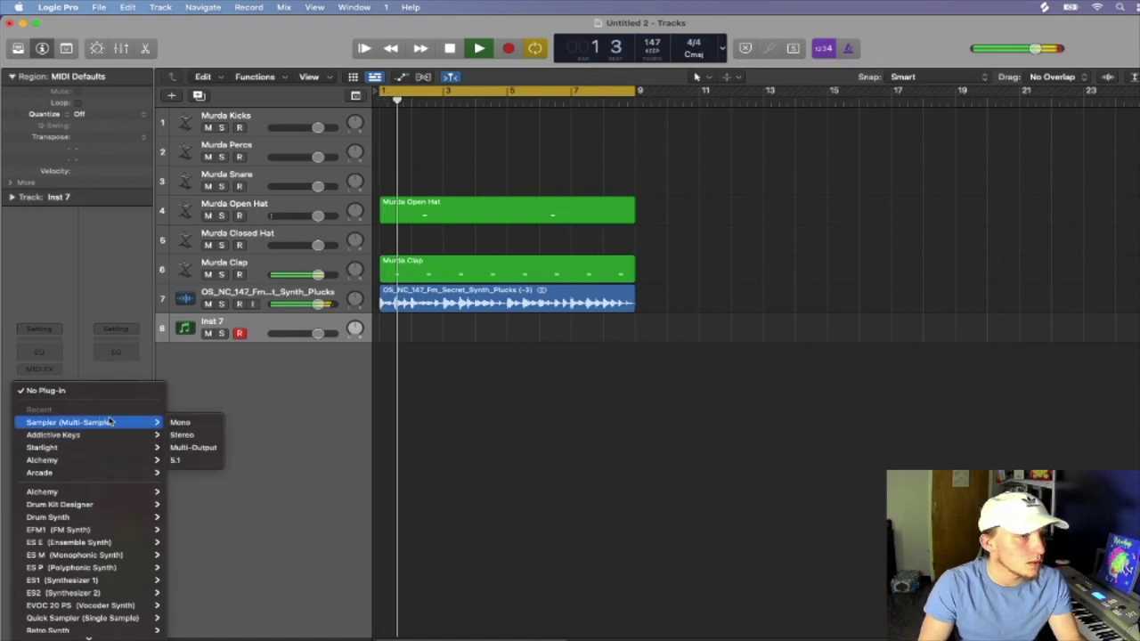
click(195, 435)
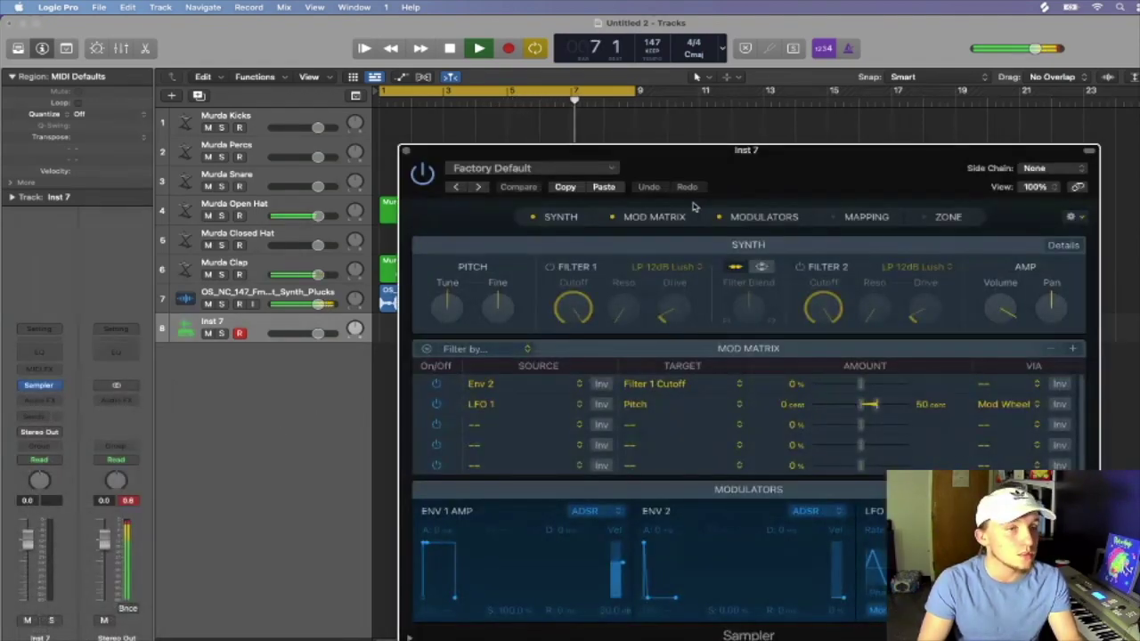
- Load the Sonny Digital HH preset in the Sampler and close the plug-in window
click(600, 171)
scroll(623, 525, down, 15)
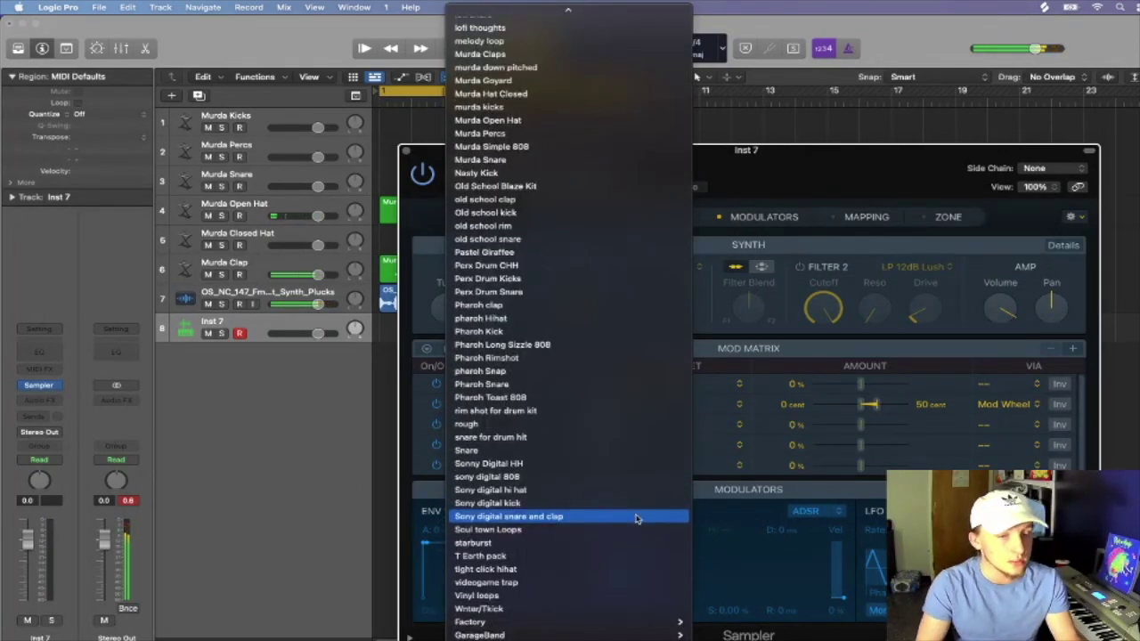
click(612, 464)
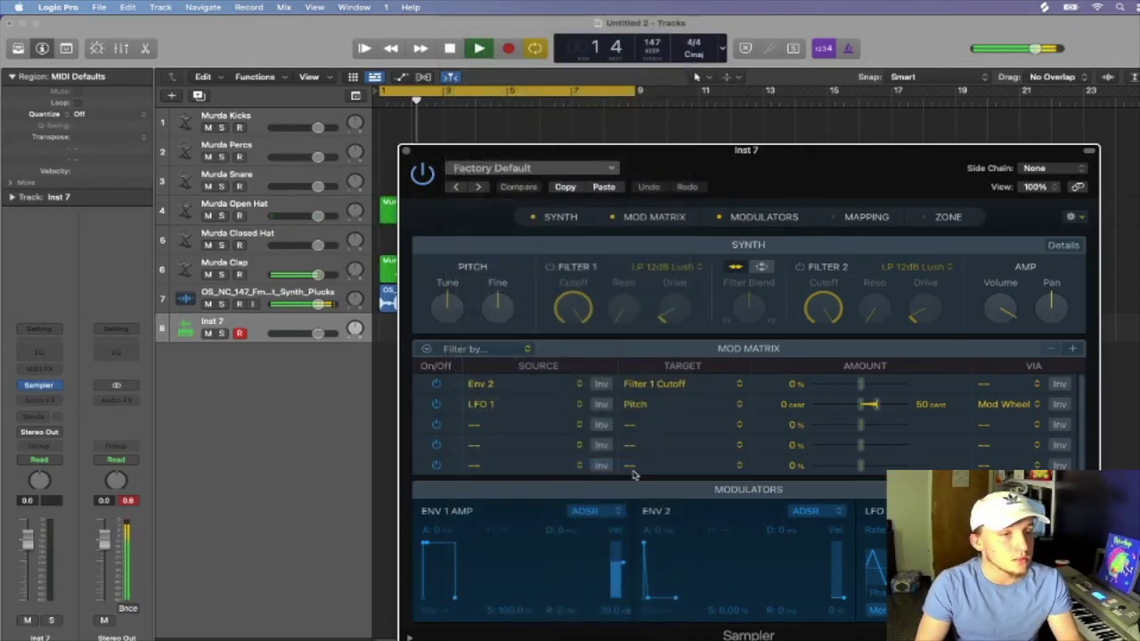
click(405, 151)
- Create a one-bar Sonny Digital HH region at bar 1 and set its Piano Roll to 1/8 Note quantize and velocity 100
right_click(386, 330)
click(399, 334)
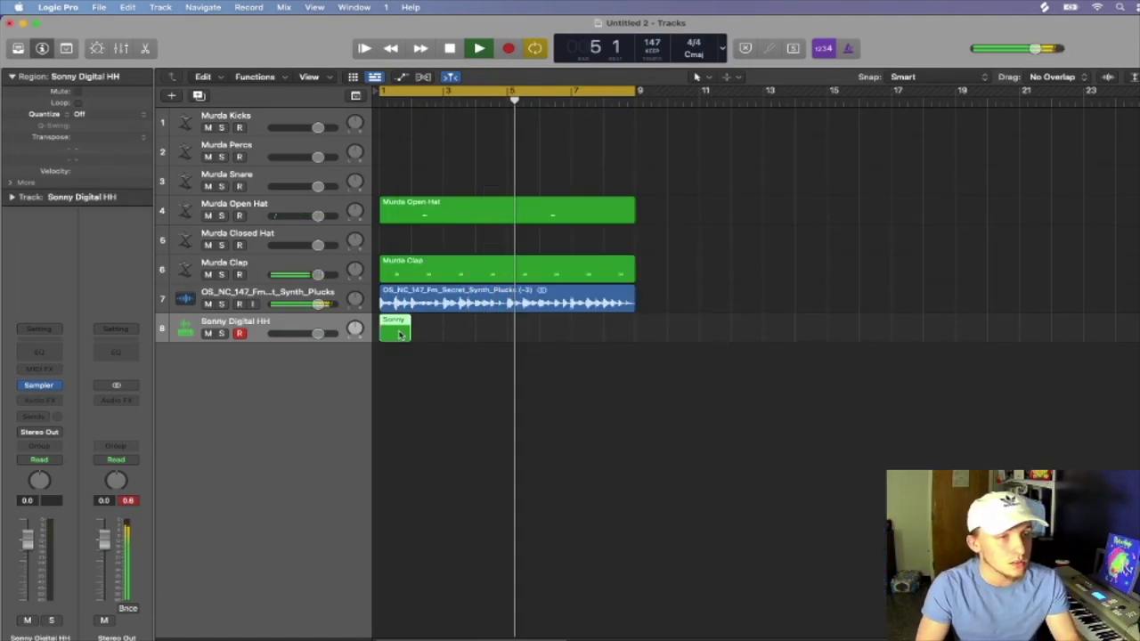
double_click(399, 334)
click(238, 382)
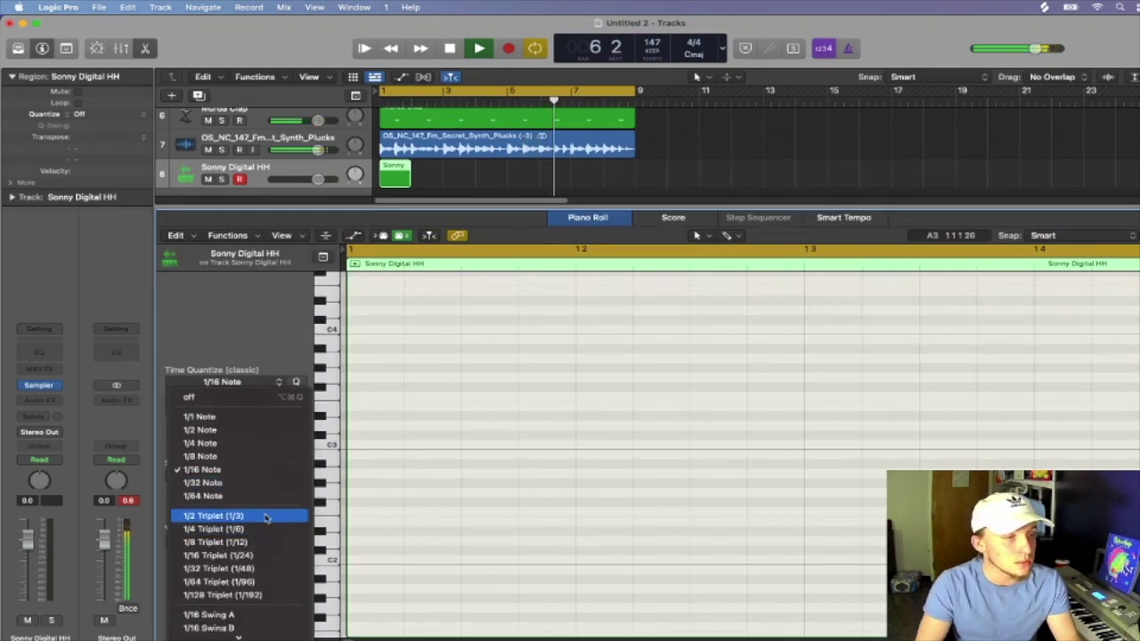
click(285, 456)
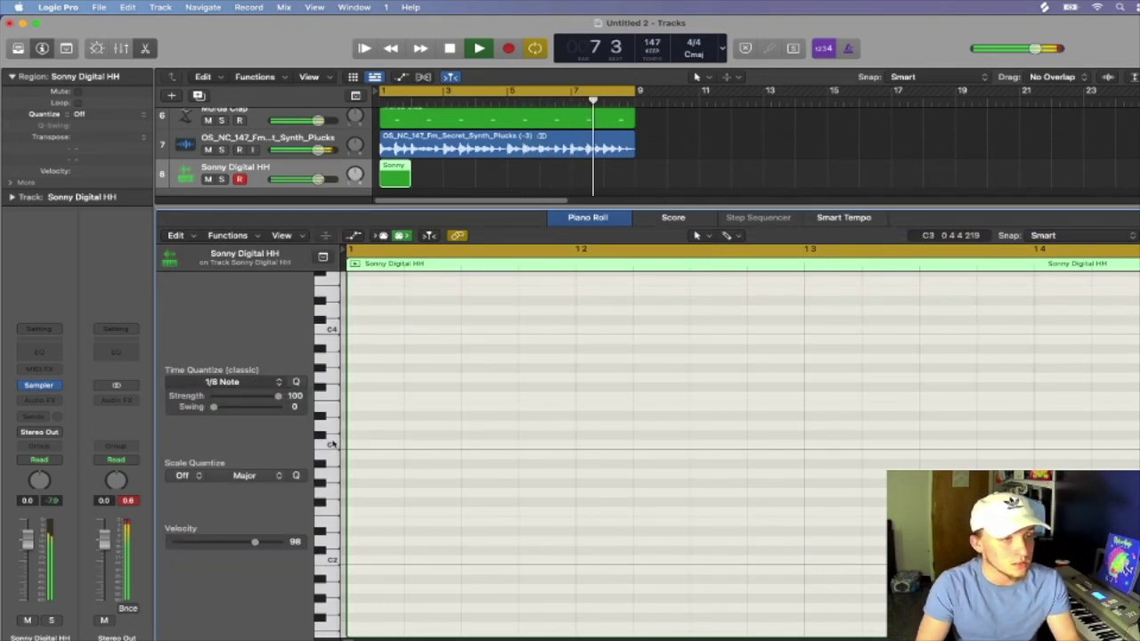
drag(264, 547, 258, 549)
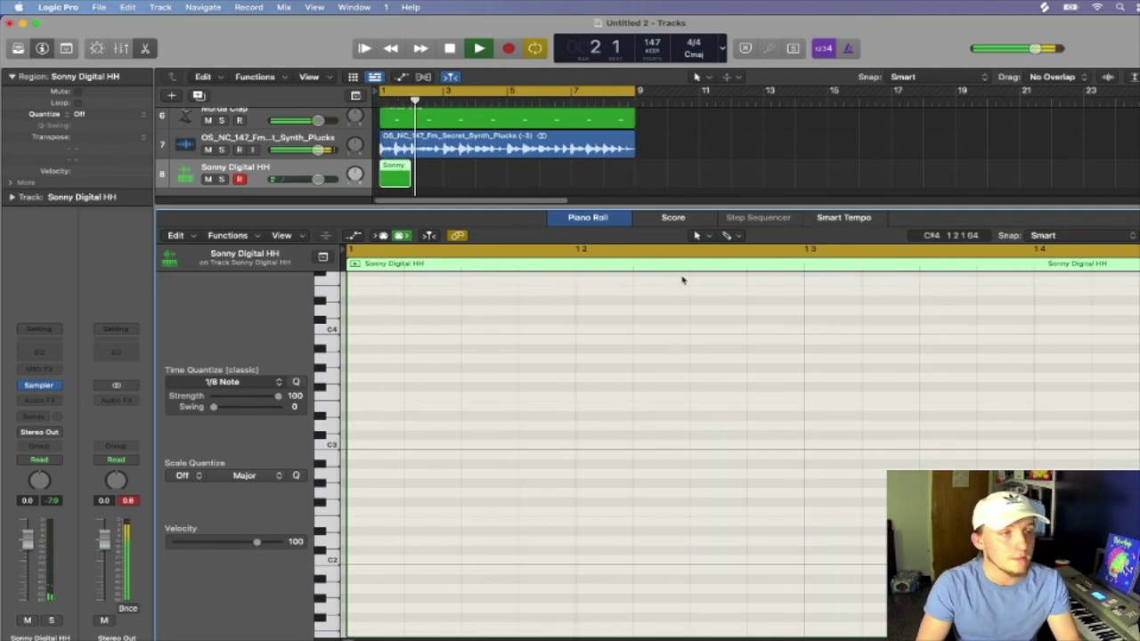
- Fill bar 1 of the Sonny Digital HH region with brushed 1/8 C3 notes and keep the region one bar long
click(727, 236)
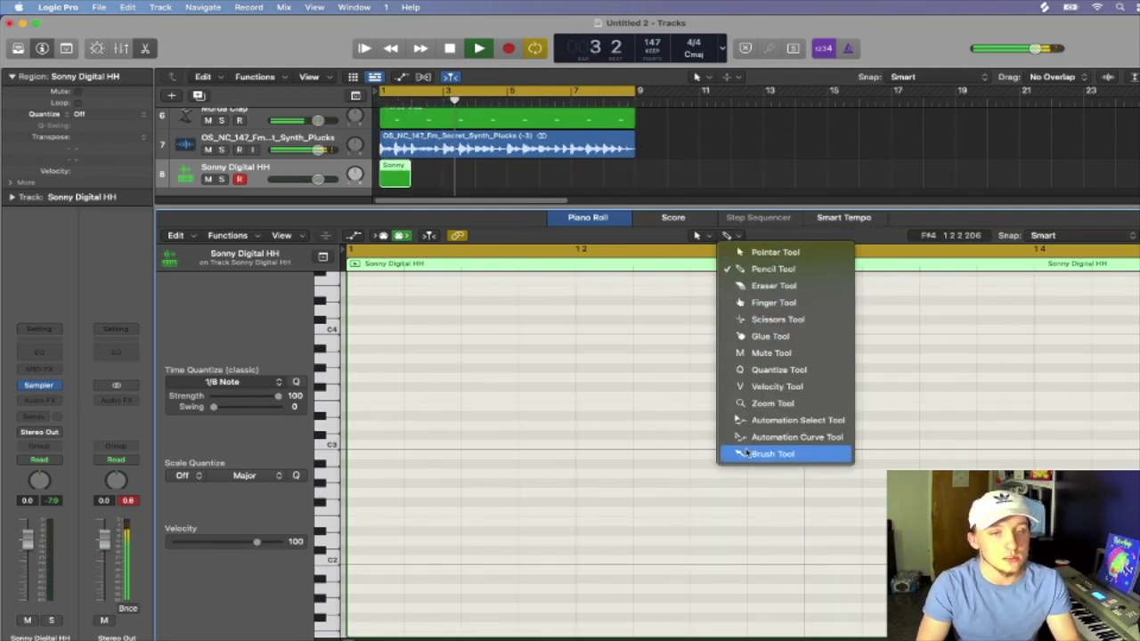
click(746, 454)
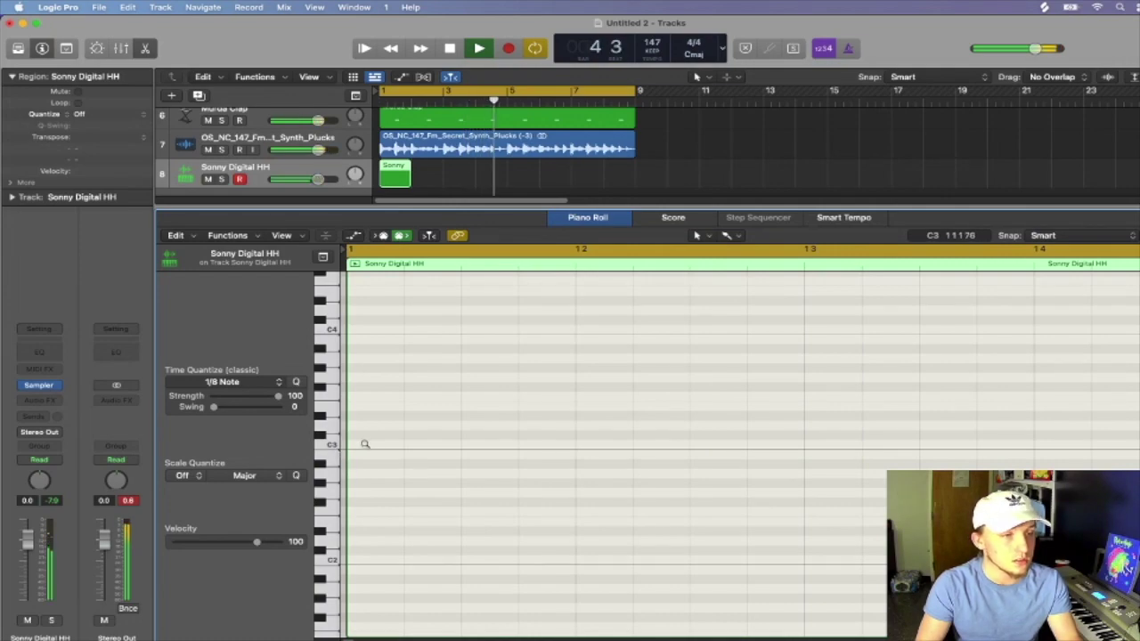
mouse_move(366, 447)
mouse_down()
mouse_move(822, 453)
mouse_move(784, 447)
mouse_up()
drag(796, 499, 422, 429)
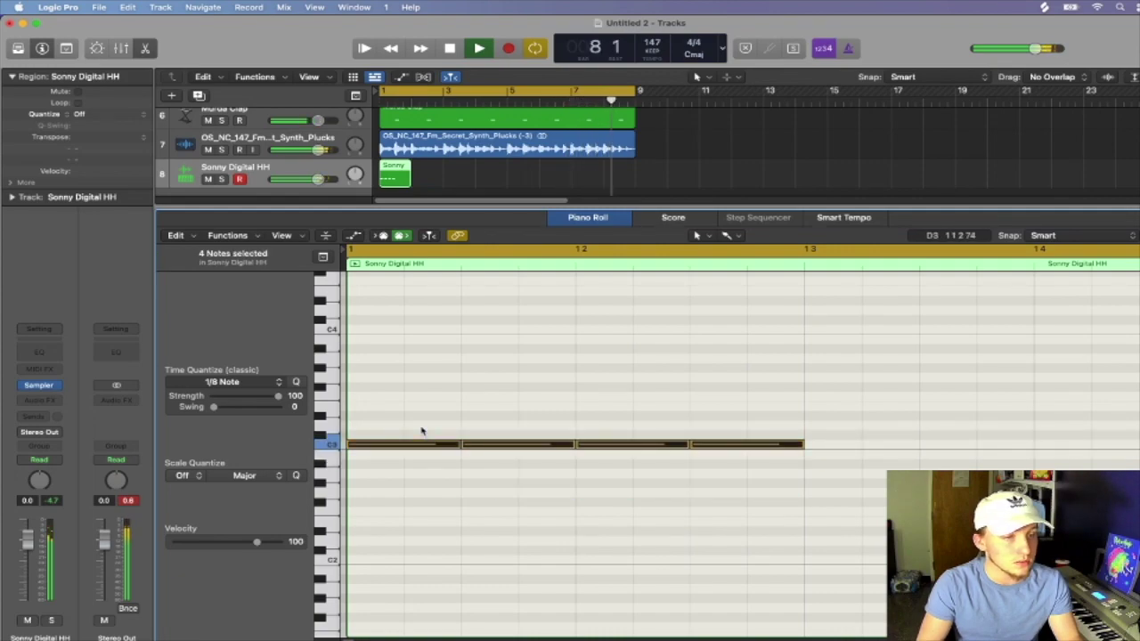
key(super+r)
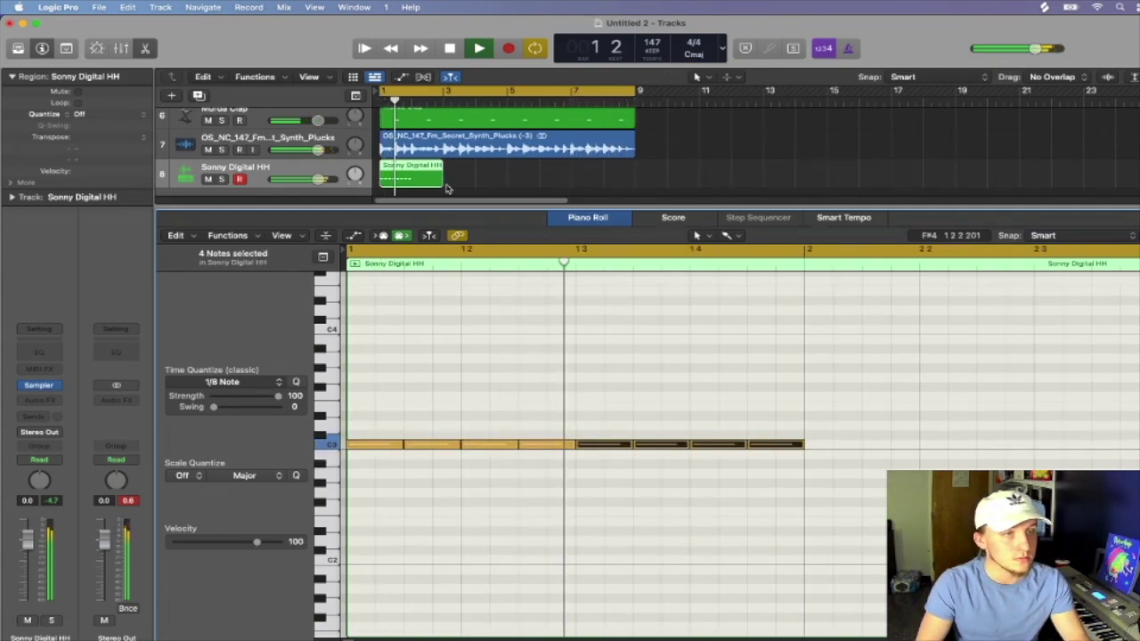
drag(442, 179, 411, 179)
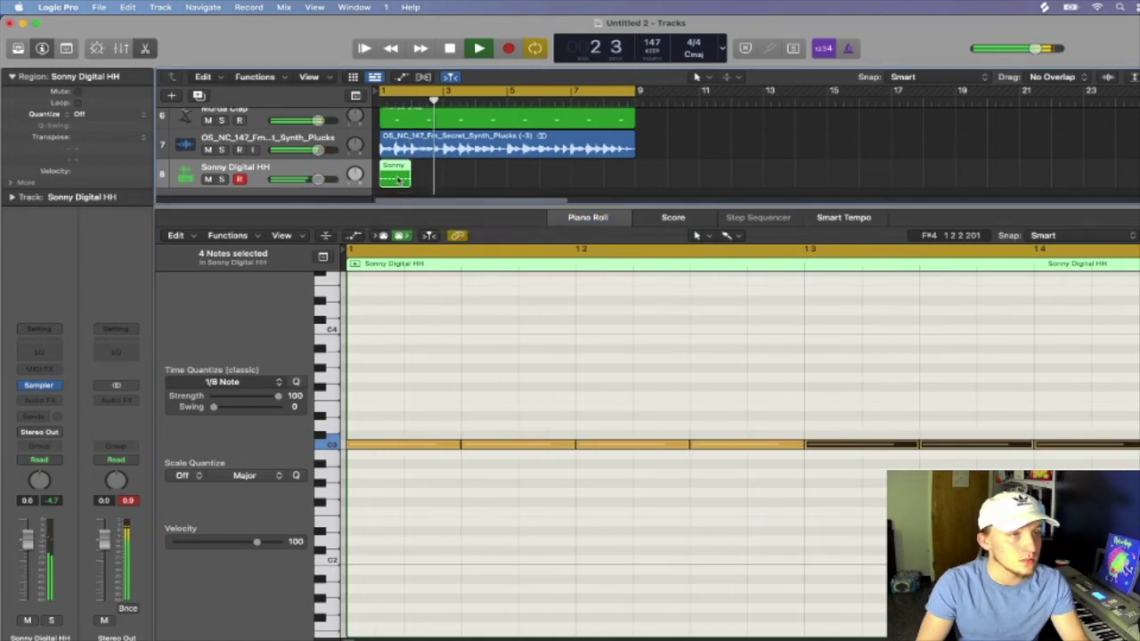
key(e)
- Set the velocity of every second hi-hat note in the bar to 75
double_click(394, 328)
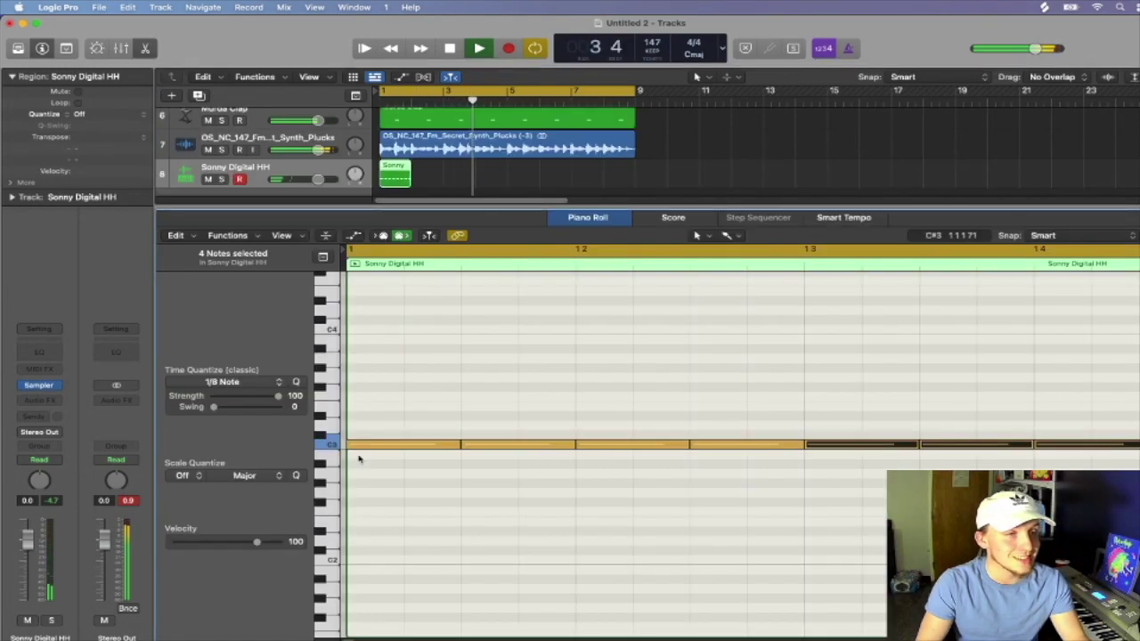
click(421, 487)
click(519, 445)
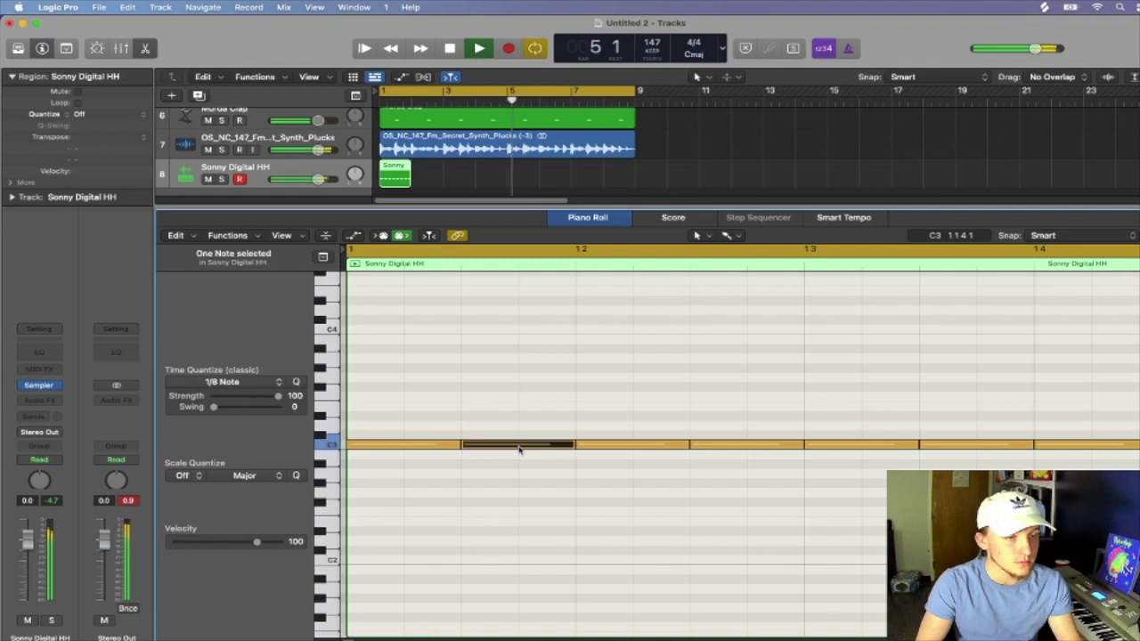
shift+click(695, 444)
shift+click(970, 445)
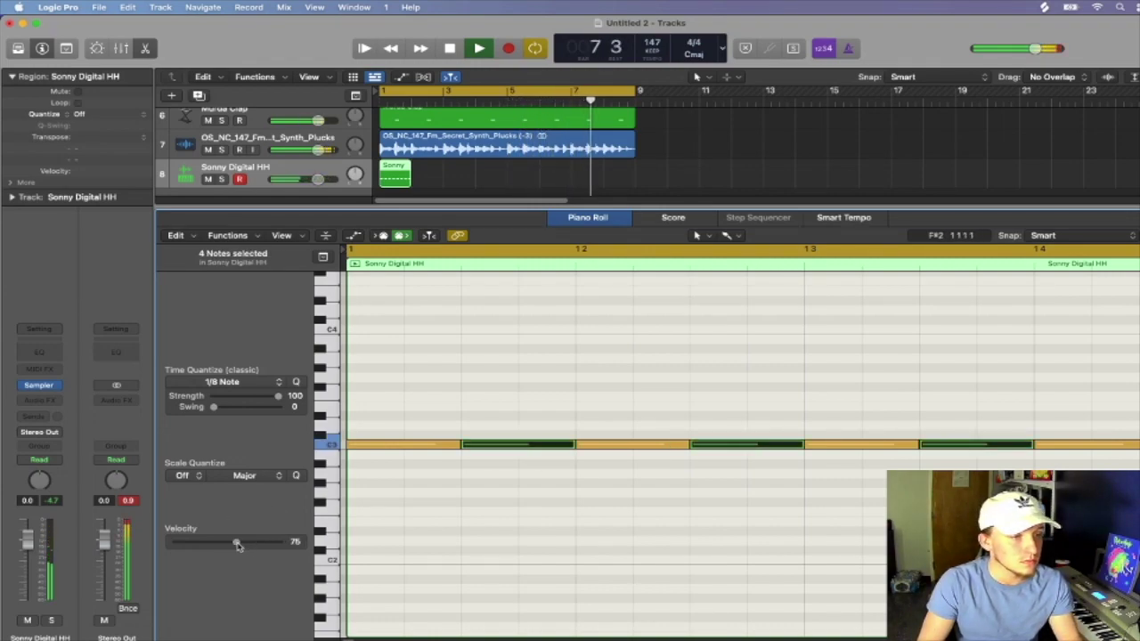
click(637, 502)
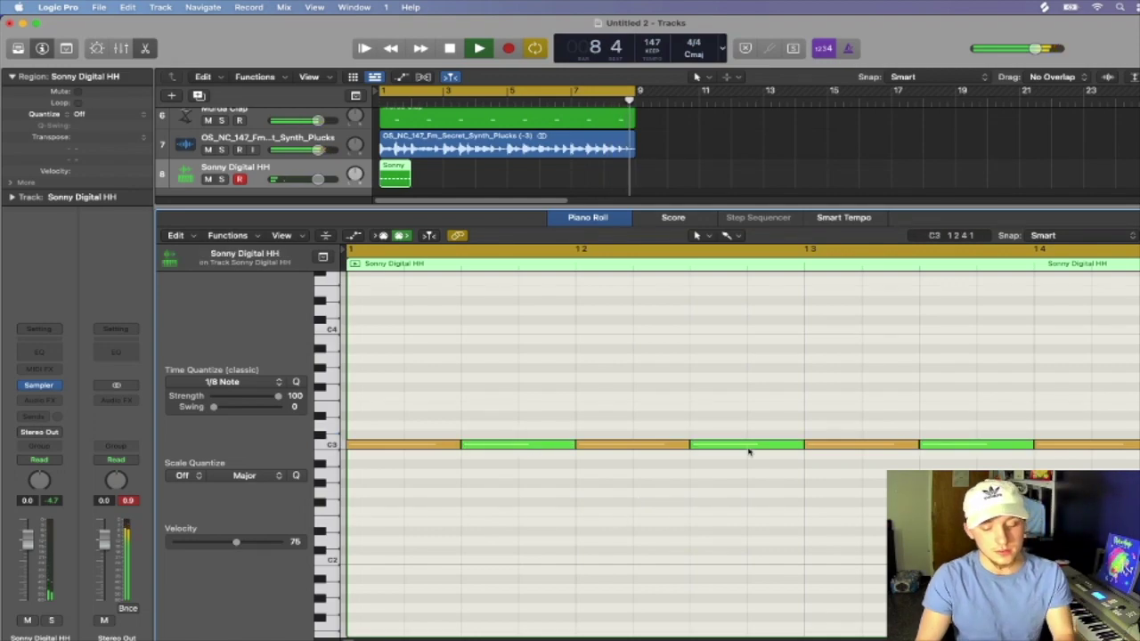
- Repeat the one-bar hi-hat region up to bar 9 and join all the copies into one region
key(p)
drag(486, 389, 399, 337)
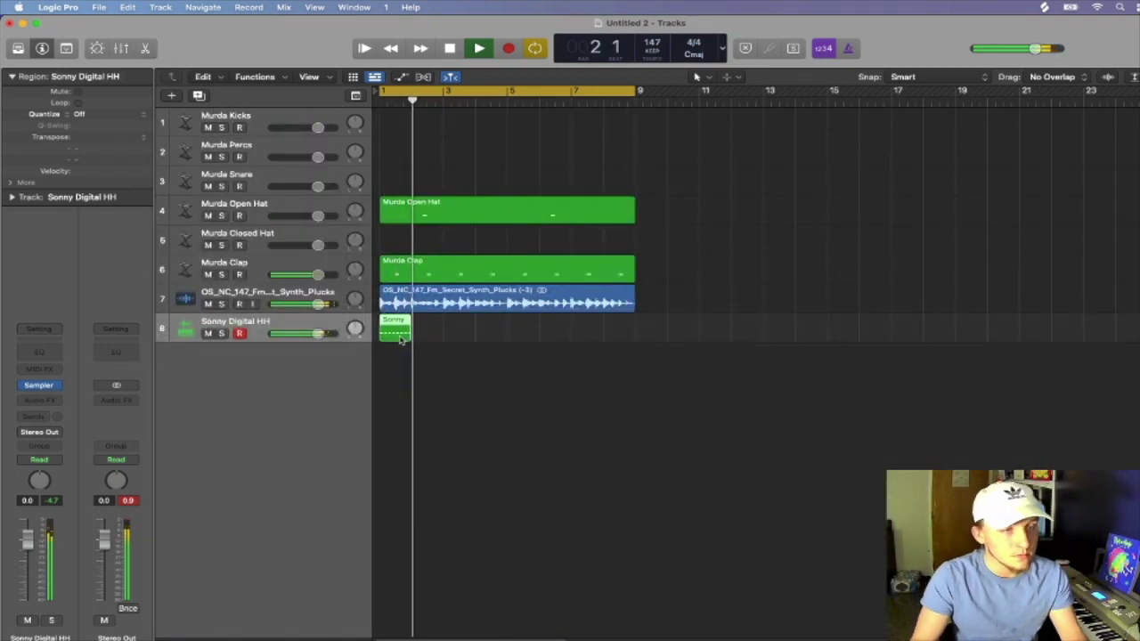
key(super+r)
key(super+r)
key(super+r)
key(super+r)
key(super+r)
key(super+r)
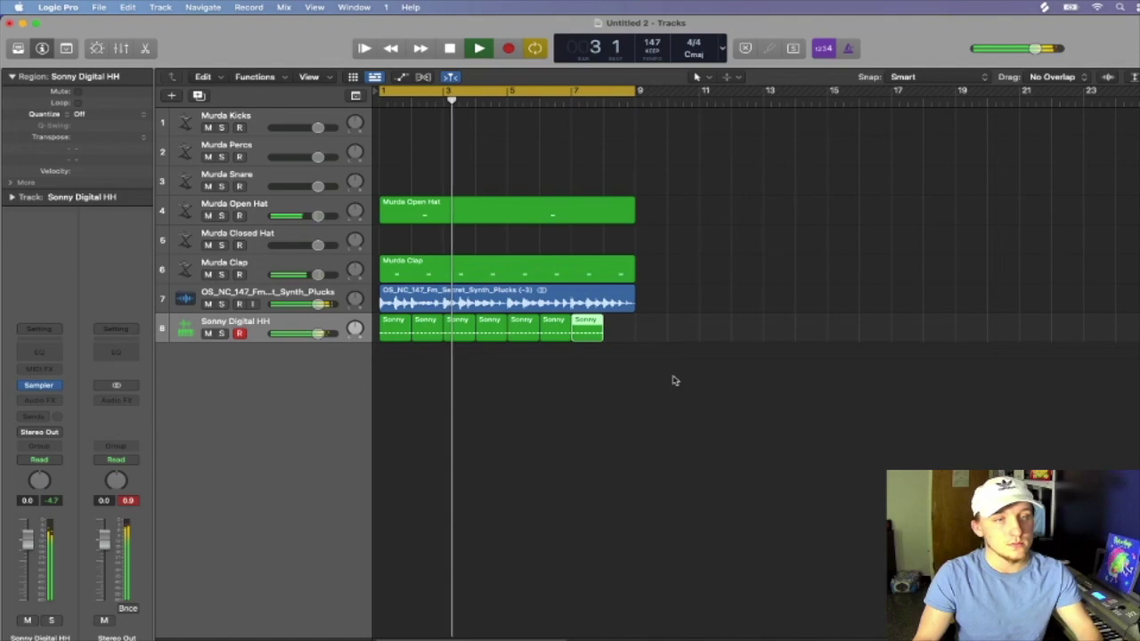
key(super+r)
drag(672, 381, 402, 333)
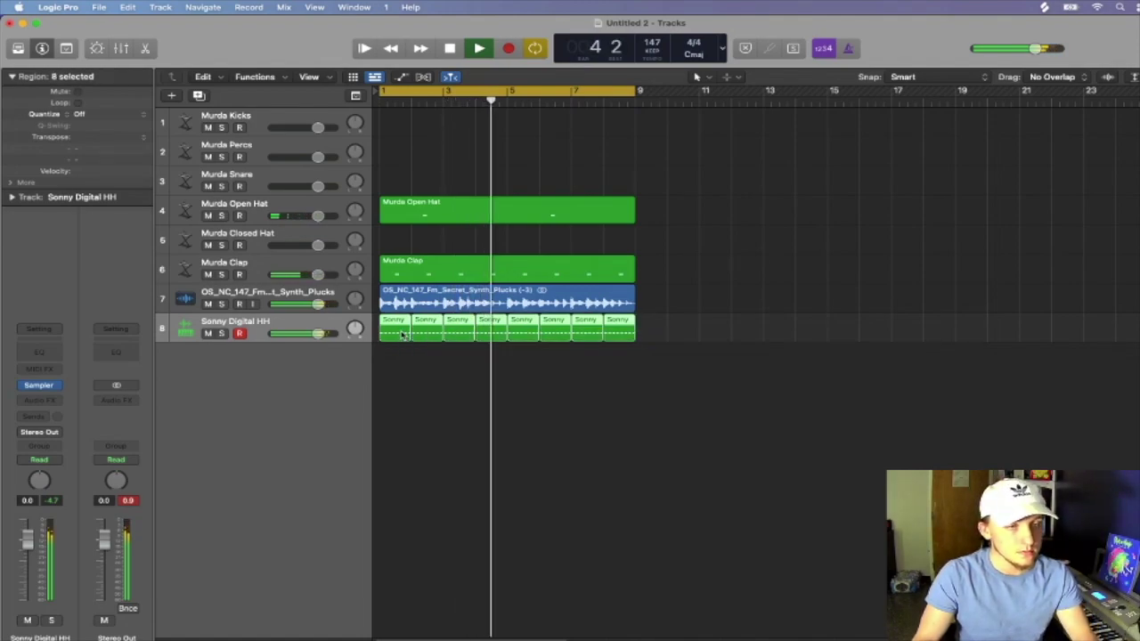
key(super+j)
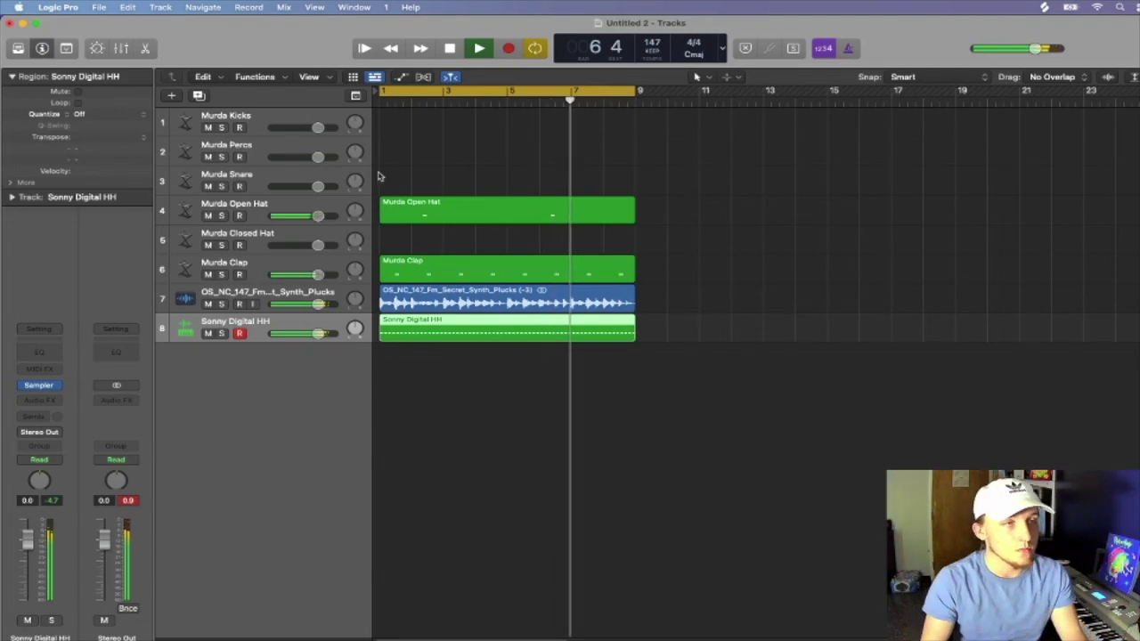
- Duplicate all eight-bar regions to bar 9 and delete the copied Murda Open Hat region
drag(620, 409, 377, 158)
key(super+r)
click(755, 436)
click(736, 206)
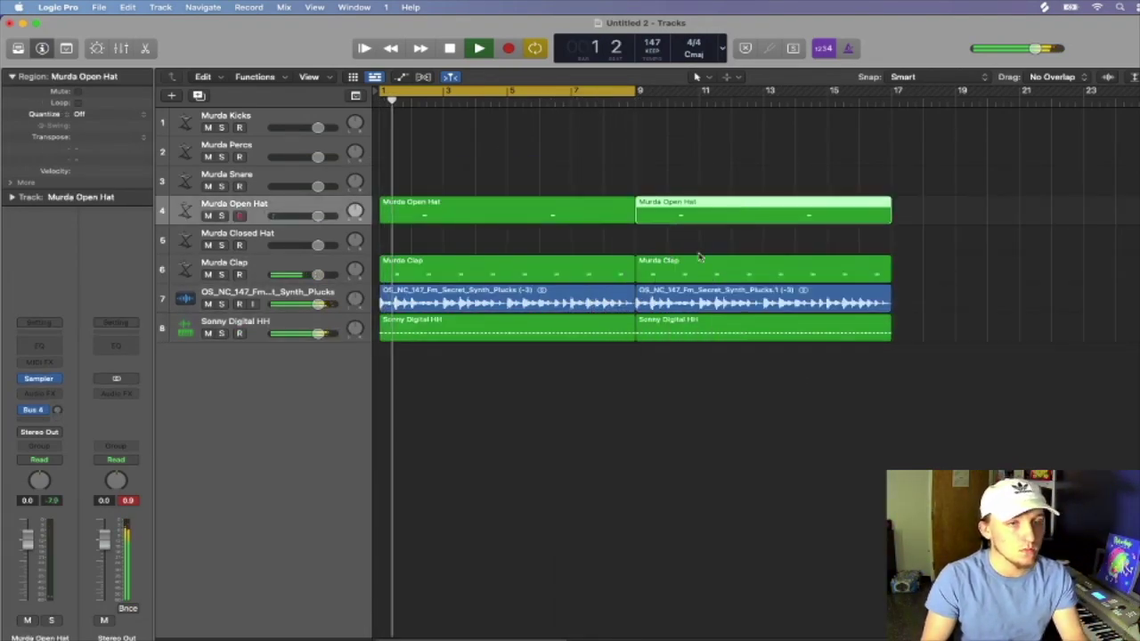
key(Delete)
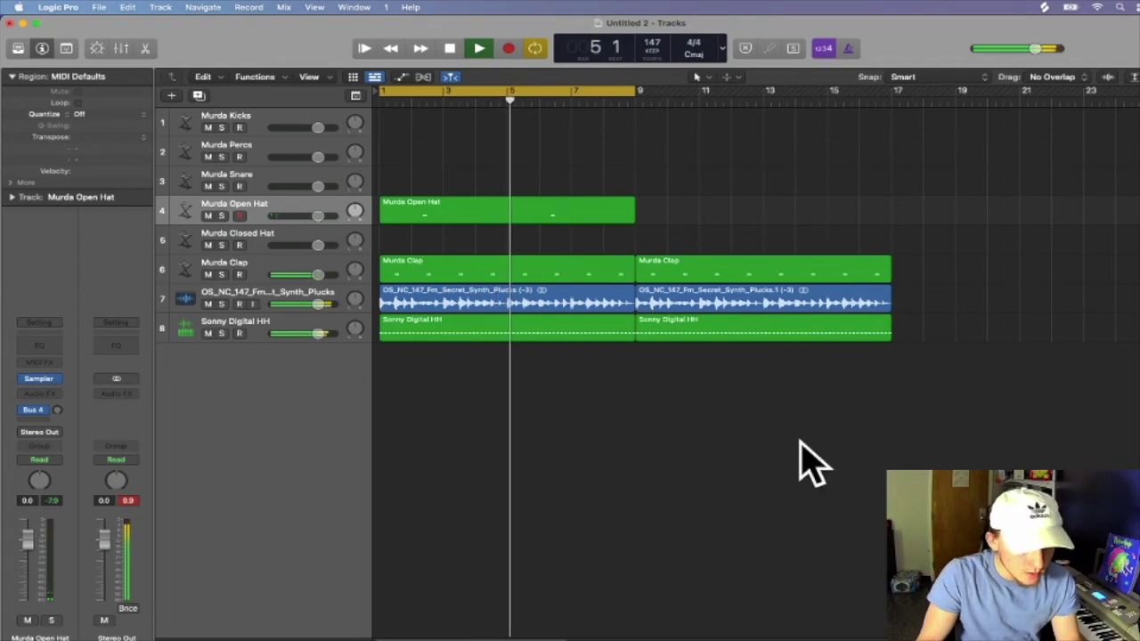
key(space)
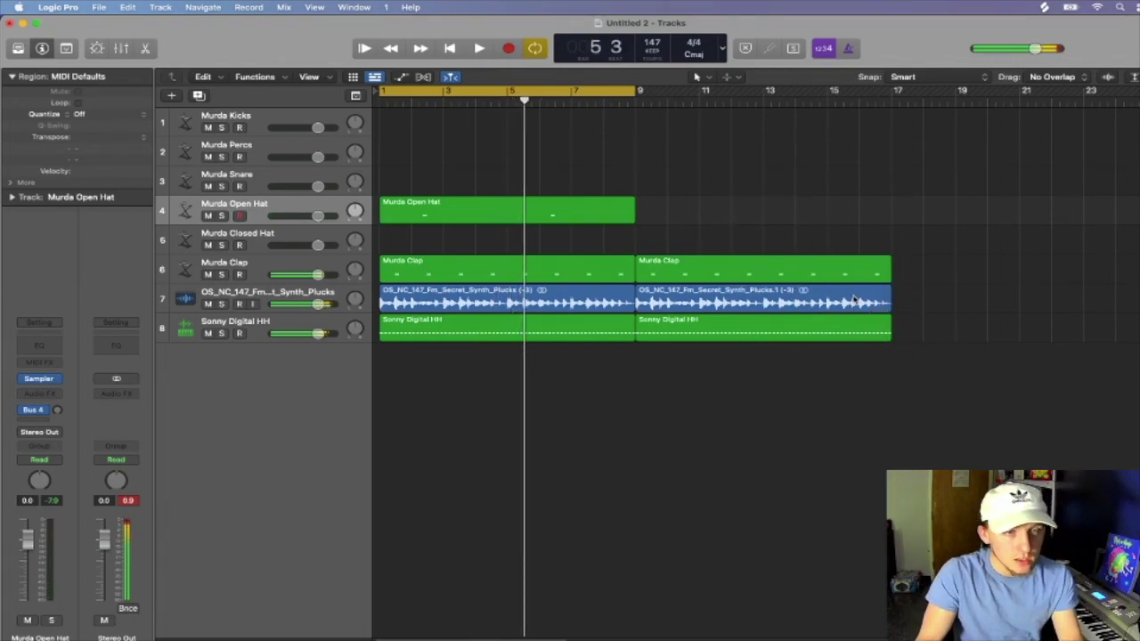
- Play the beat from the start, create a one-bar Murda Kicks region at bar 1 and open it for note editing
click(762, 339)
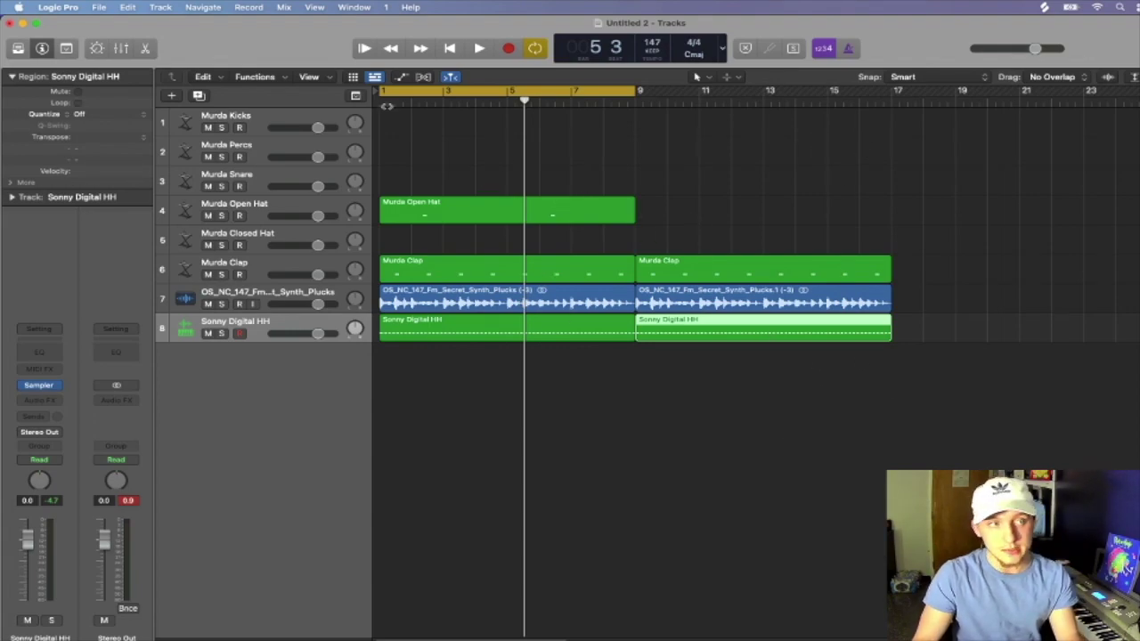
key(Return)
key(space)
right_click(397, 121)
click(397, 125)
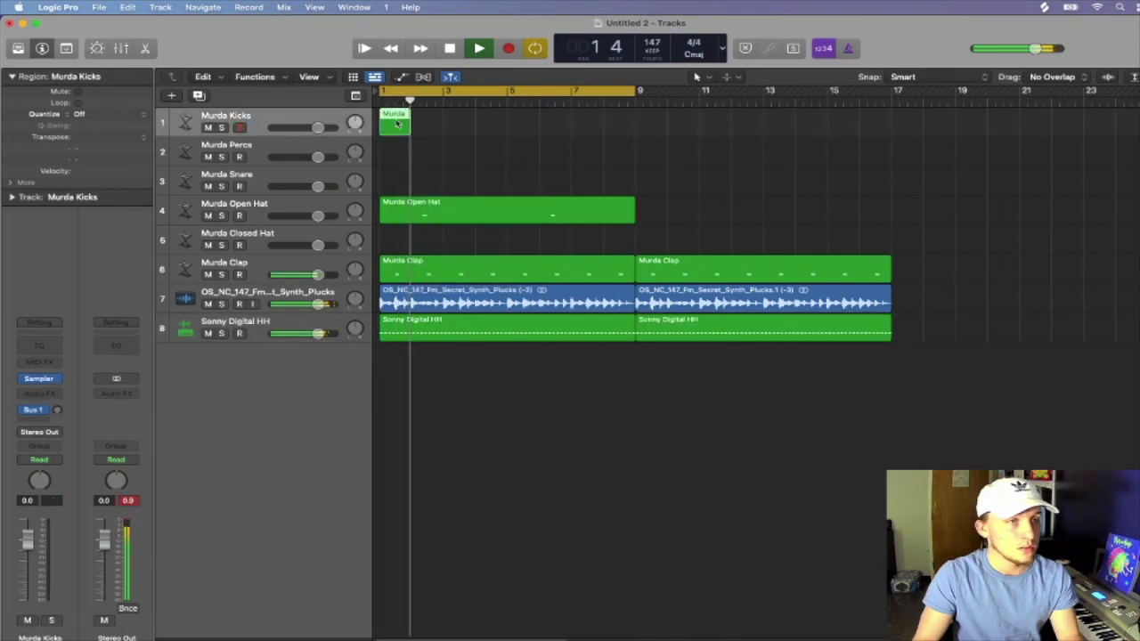
double_click(397, 124)
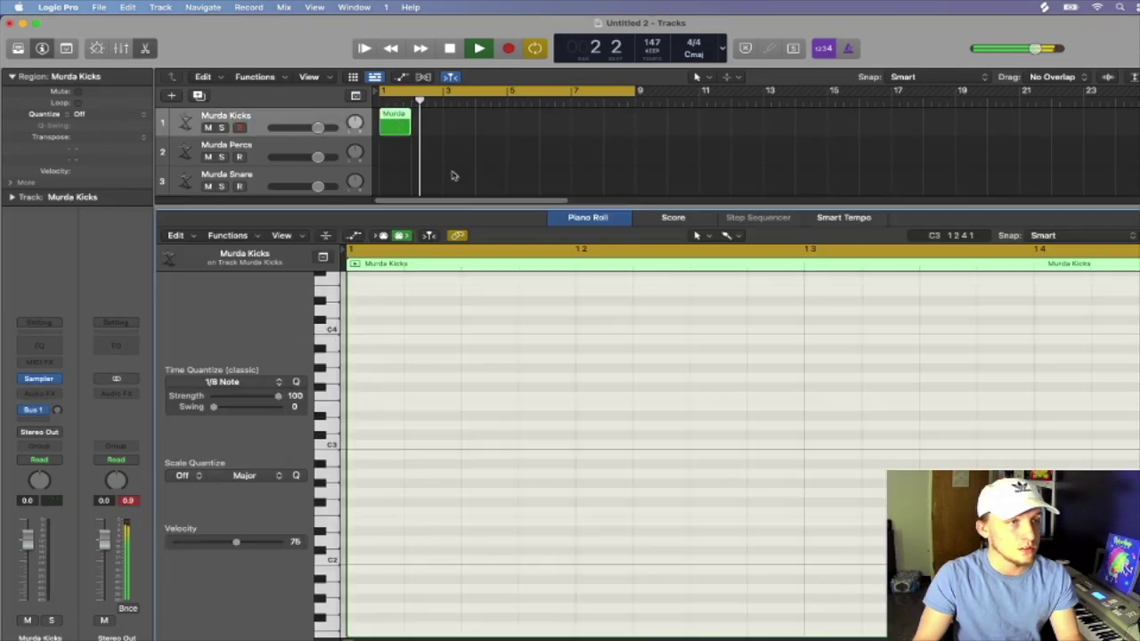
- Create two consecutive 1/8 C3 kick notes from beat 1 of bar 1, at velocity 100
right_click(367, 450)
click(381, 452)
right_click(497, 447)
click(511, 452)
drag(504, 466, 440, 428)
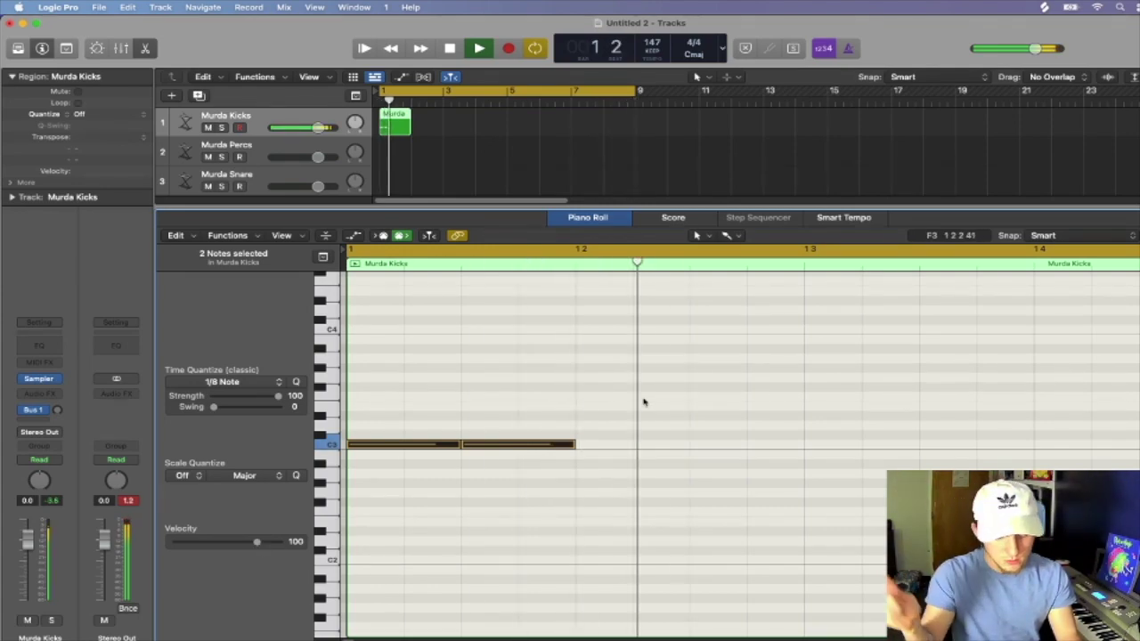
- Repeat the kick region into bar 2, add a C3 note halfway through its beat 2, and join both regions
click(400, 131)
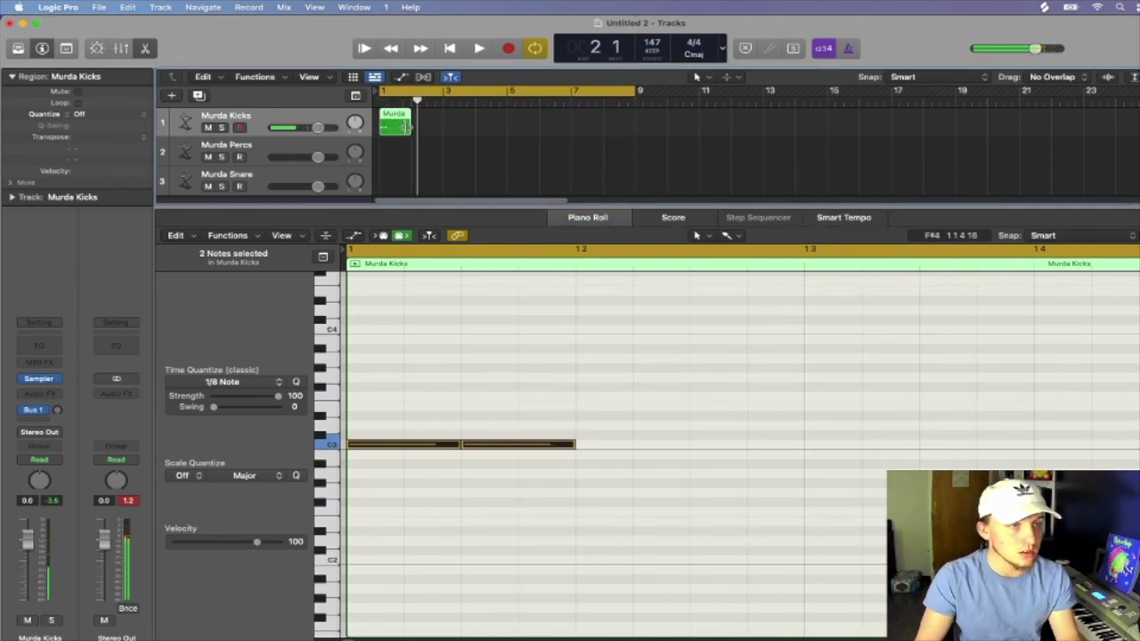
key(super+r)
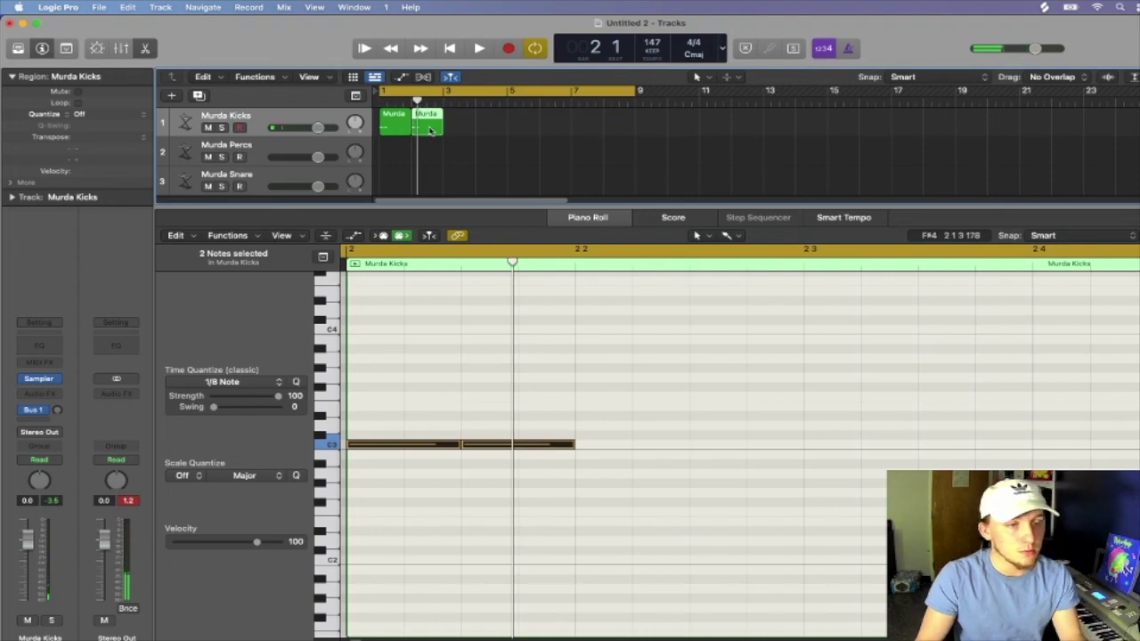
click(690, 443)
right_click(713, 446)
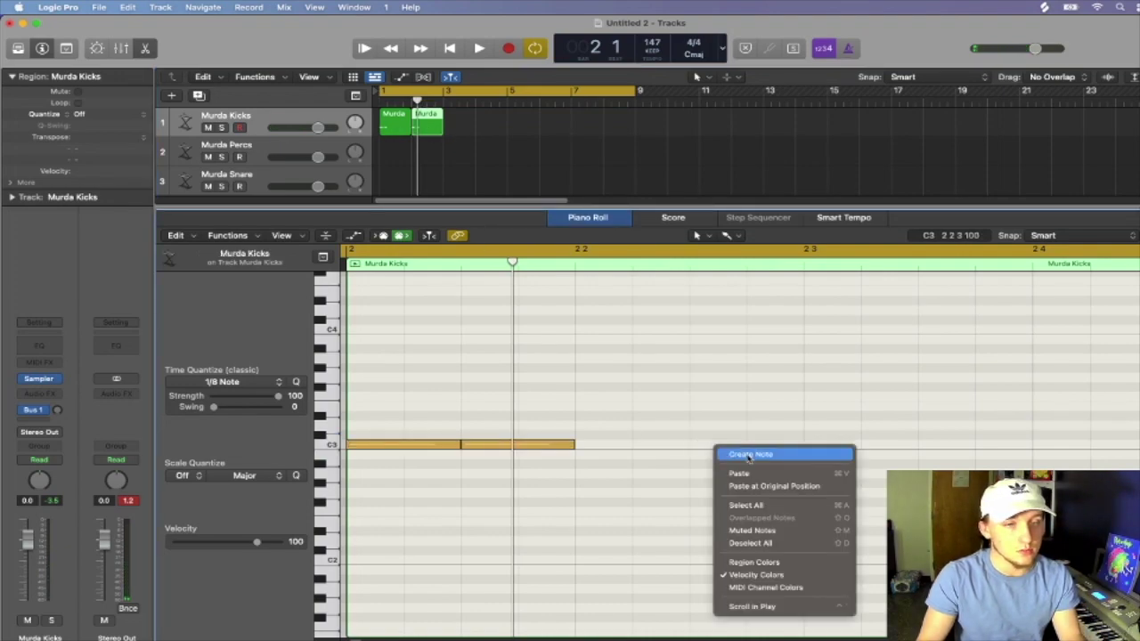
click(746, 456)
shift+click(389, 122)
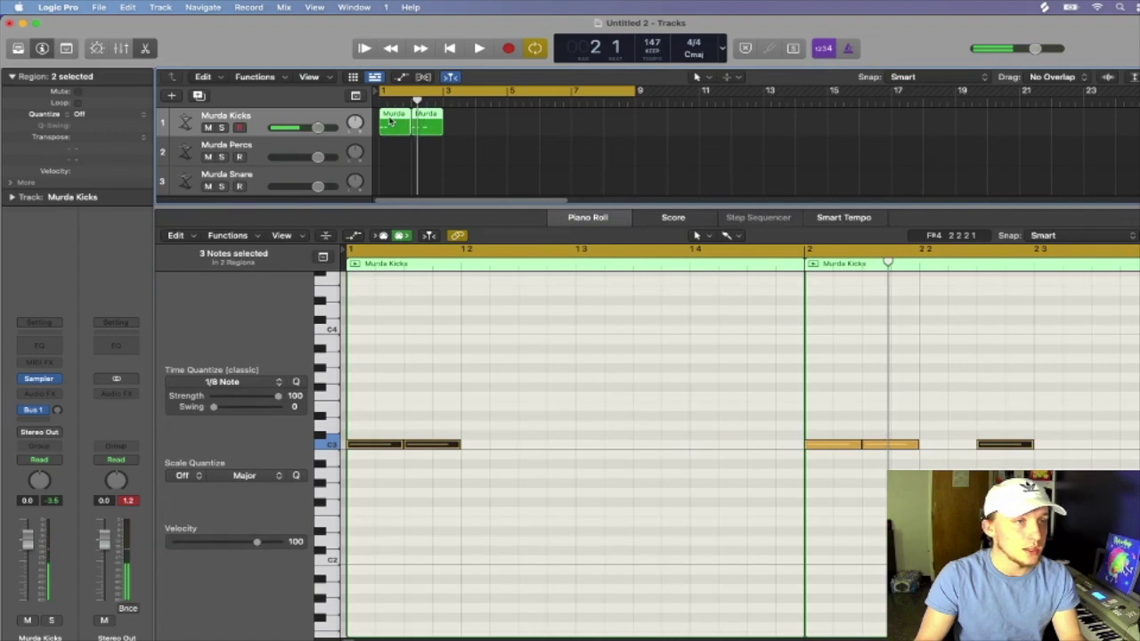
key(super+j)
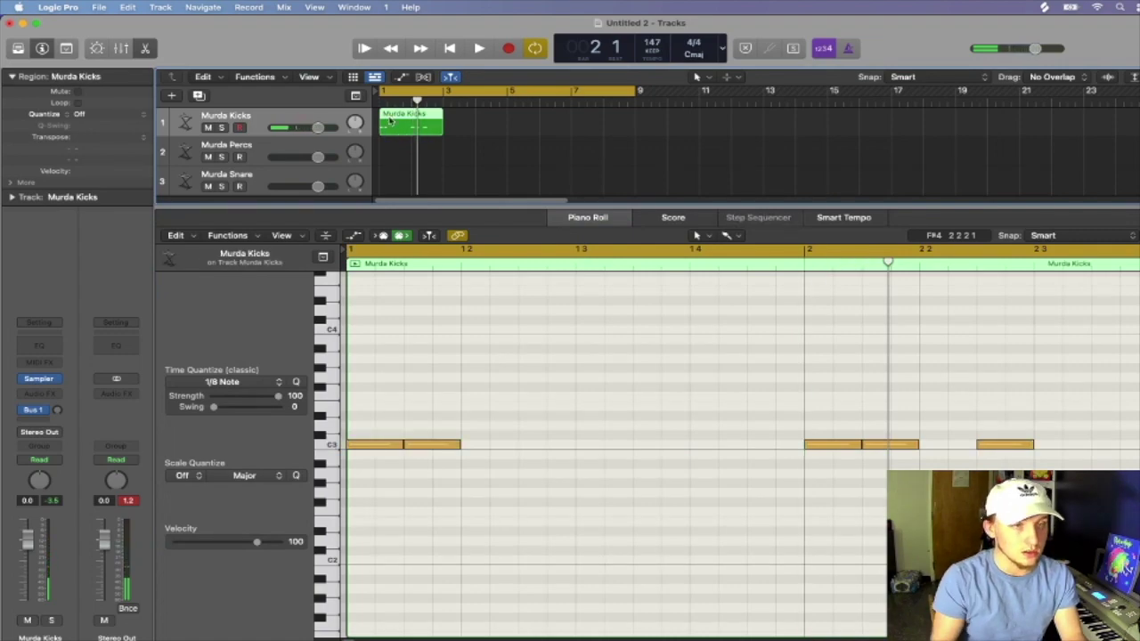
- Remove each bar's second kick and add C3 kicks on bar 1's beats 2.5 and 4 and bar 2's beat 2
click(454, 447)
key(Delete)
right_click(535, 447)
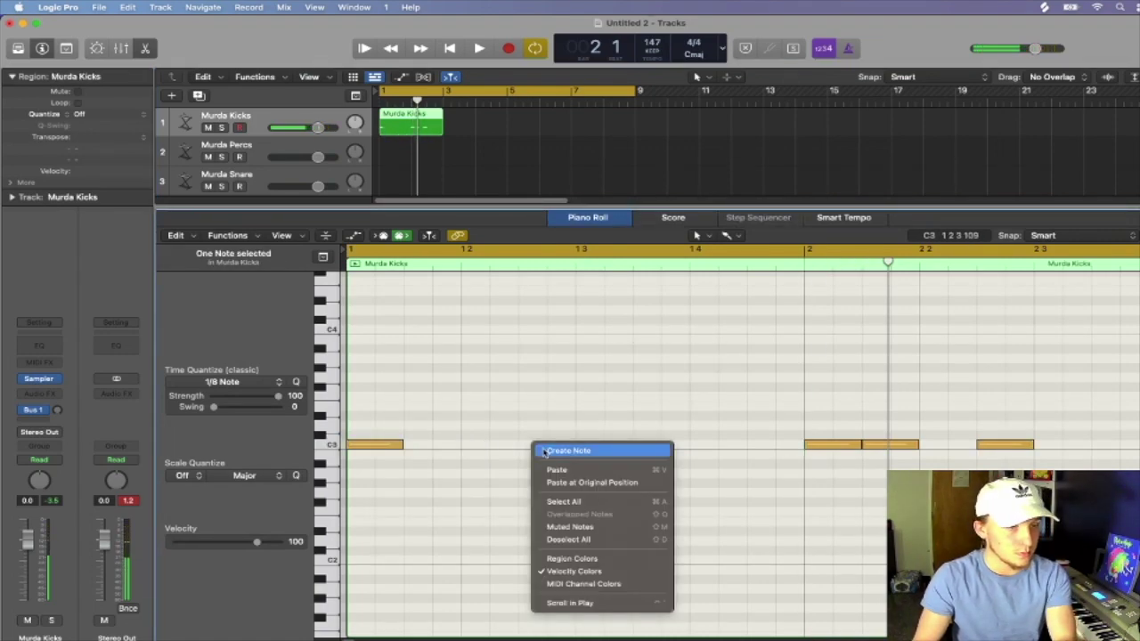
click(633, 455)
right_click(686, 447)
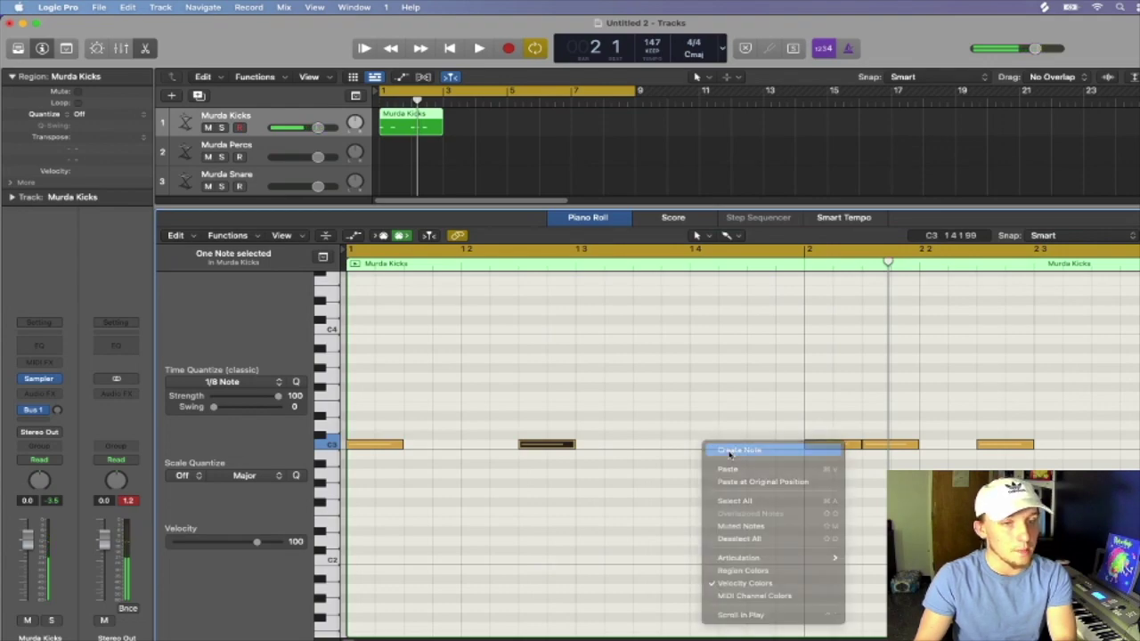
click(712, 448)
click(905, 469)
click(908, 445)
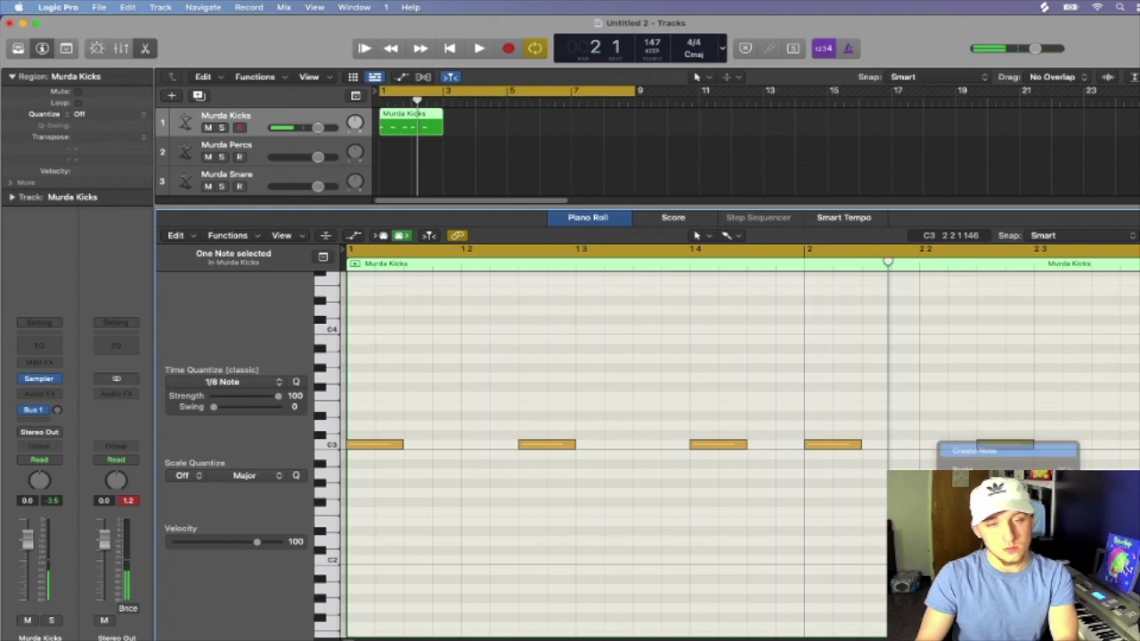
- Add three C3 kick notes around beat 4 of bar 2
right_click(1138, 443)
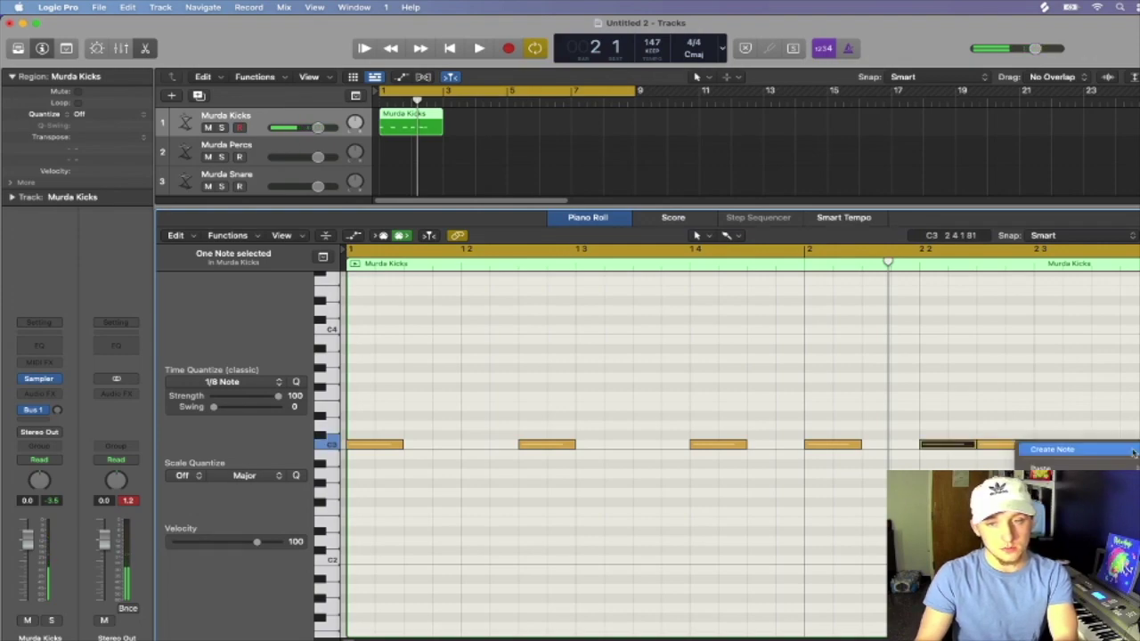
click(1135, 450)
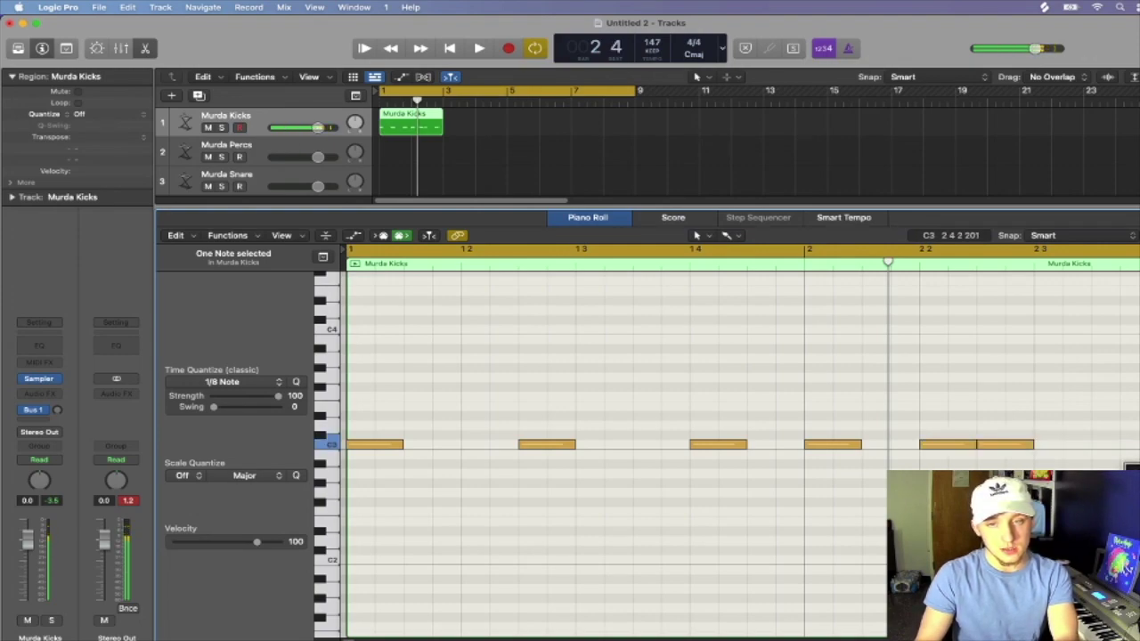
right_click(1138, 443)
click(1139, 452)
right_click(1138, 442)
click(1138, 450)
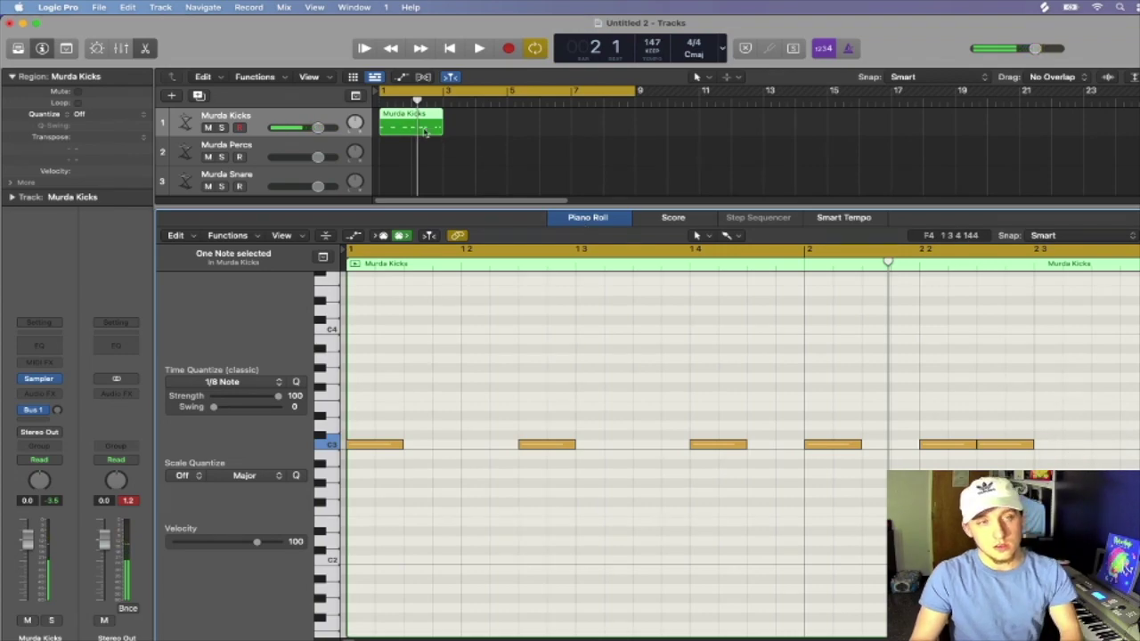
- Delete the three kick notes at the end of bar 2 and create a single C3 kick on beat 4
drag(476, 147, 437, 133)
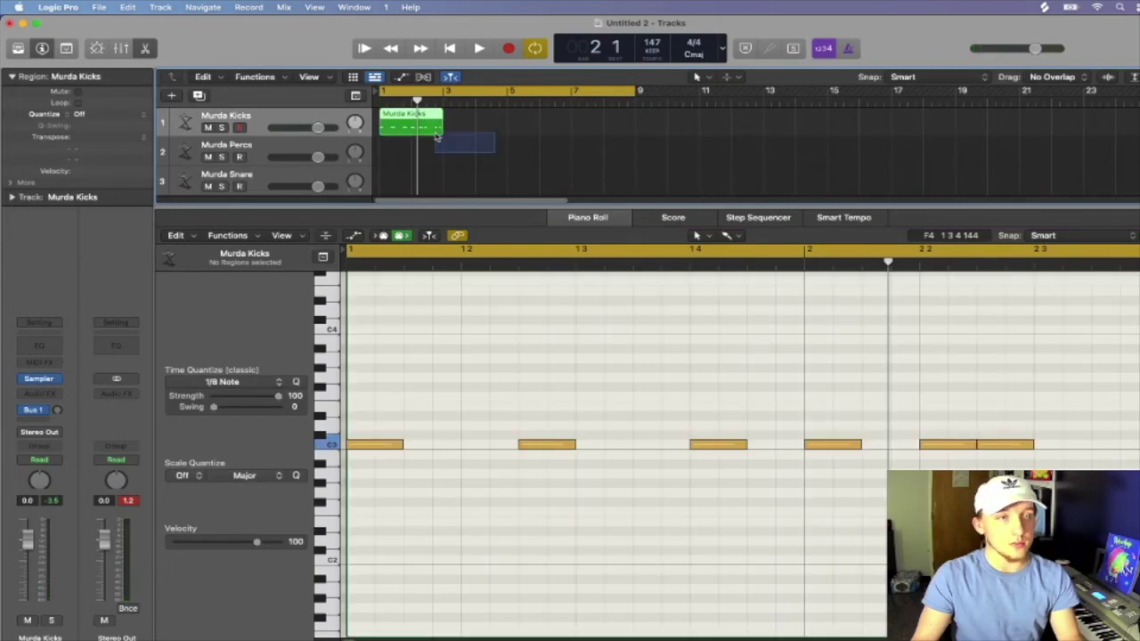
click(498, 148)
click(439, 134)
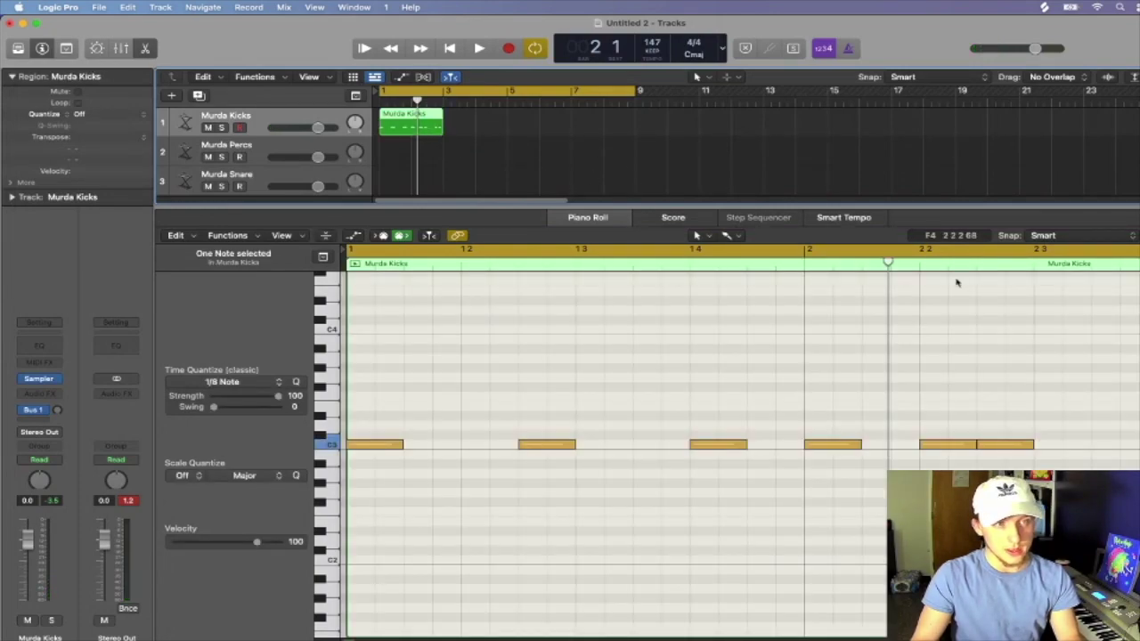
click(961, 383)
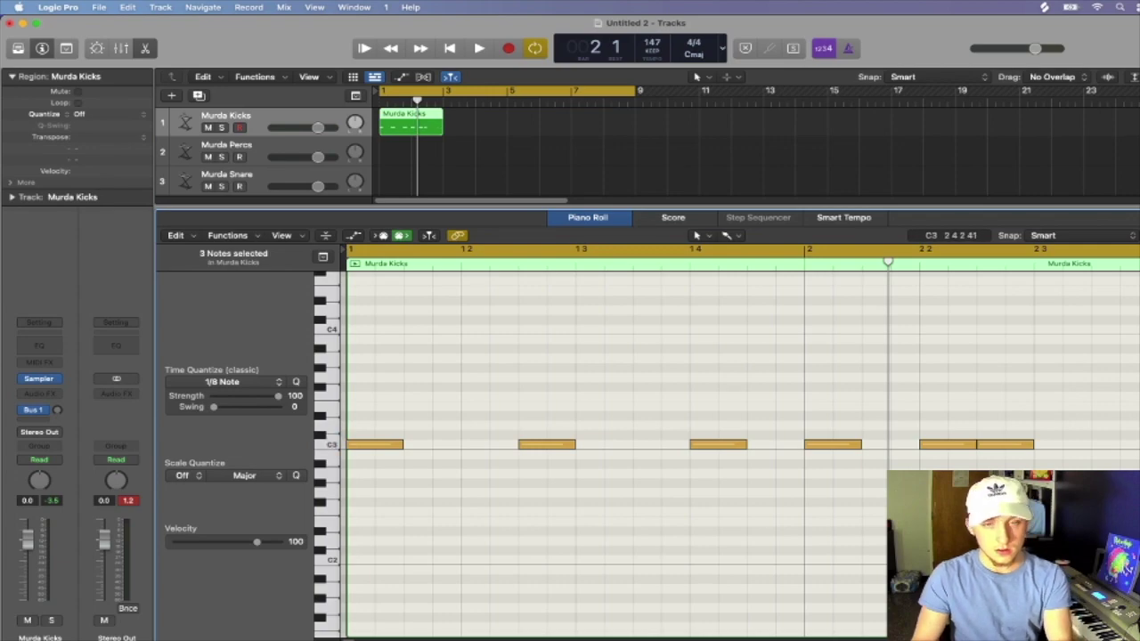
click(1004, 443)
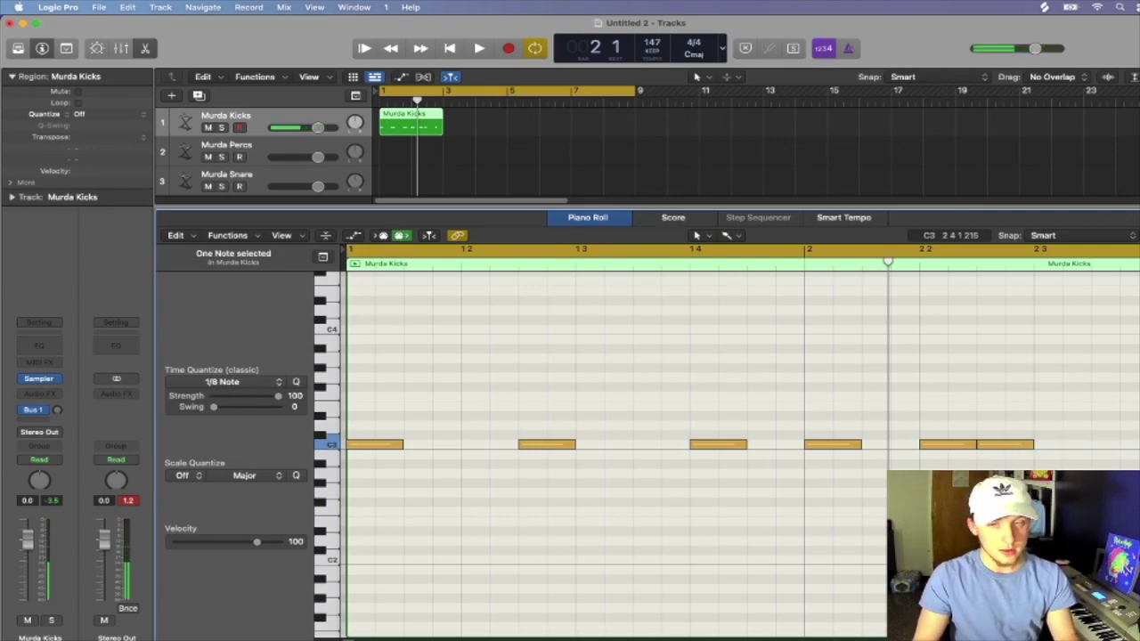
- Repeat the kick region into bars 3–4, add C3 kicks around bar 4's beat 4 and remove bar 3's beat-2.5 and bar 4's beat-2 kicks
click(404, 128)
key(super+r)
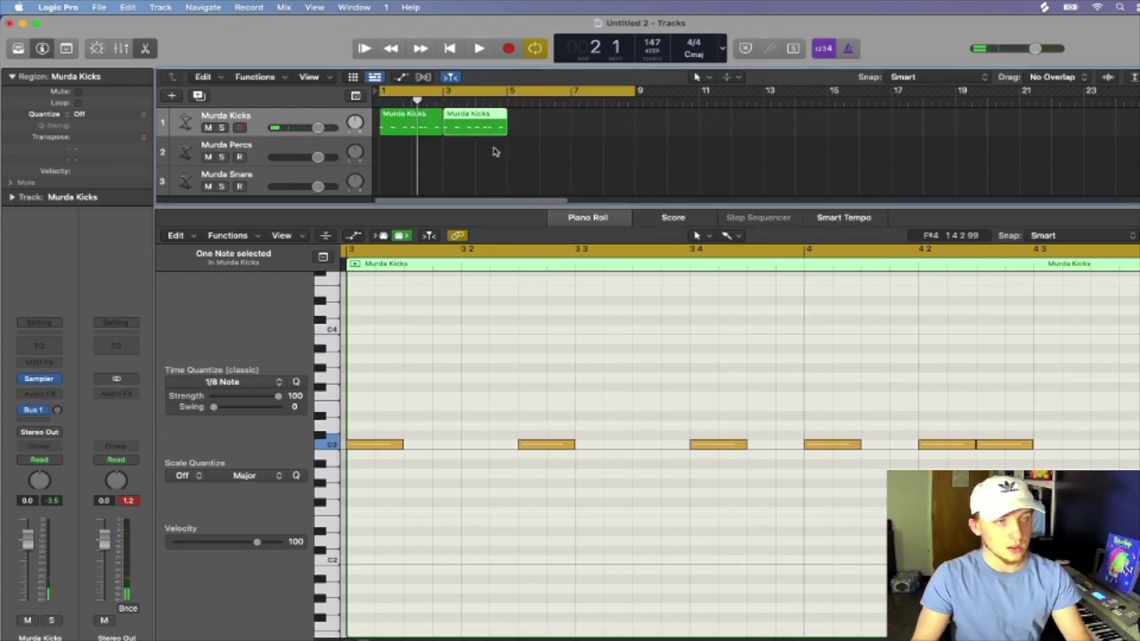
click(1138, 445)
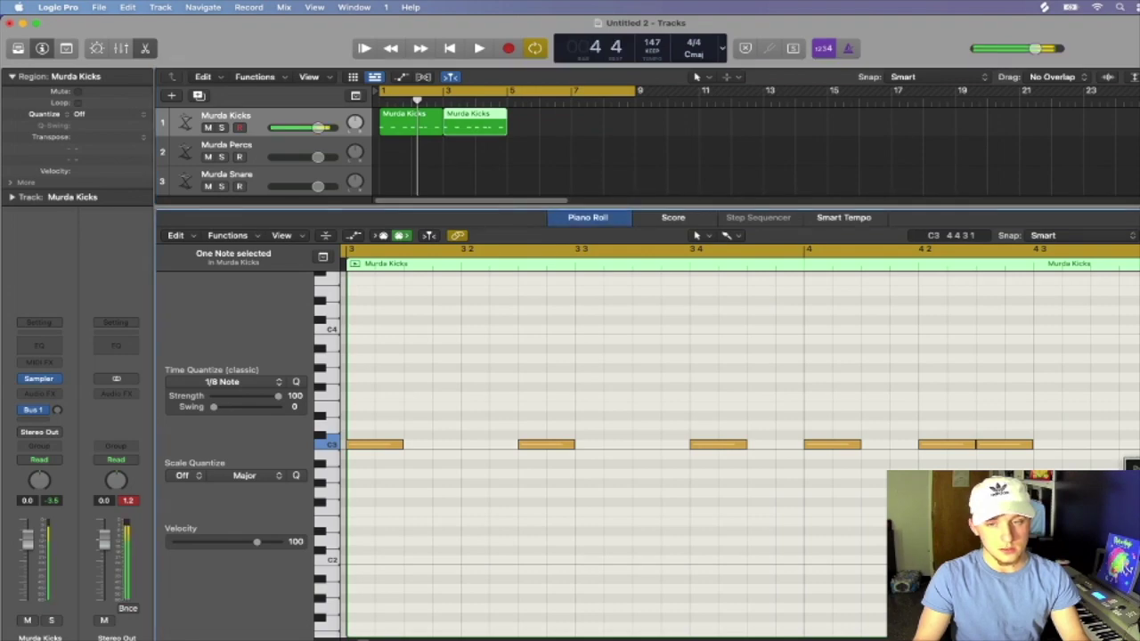
right_click(1048, 444)
click(1124, 451)
right_click(1139, 444)
click(1109, 450)
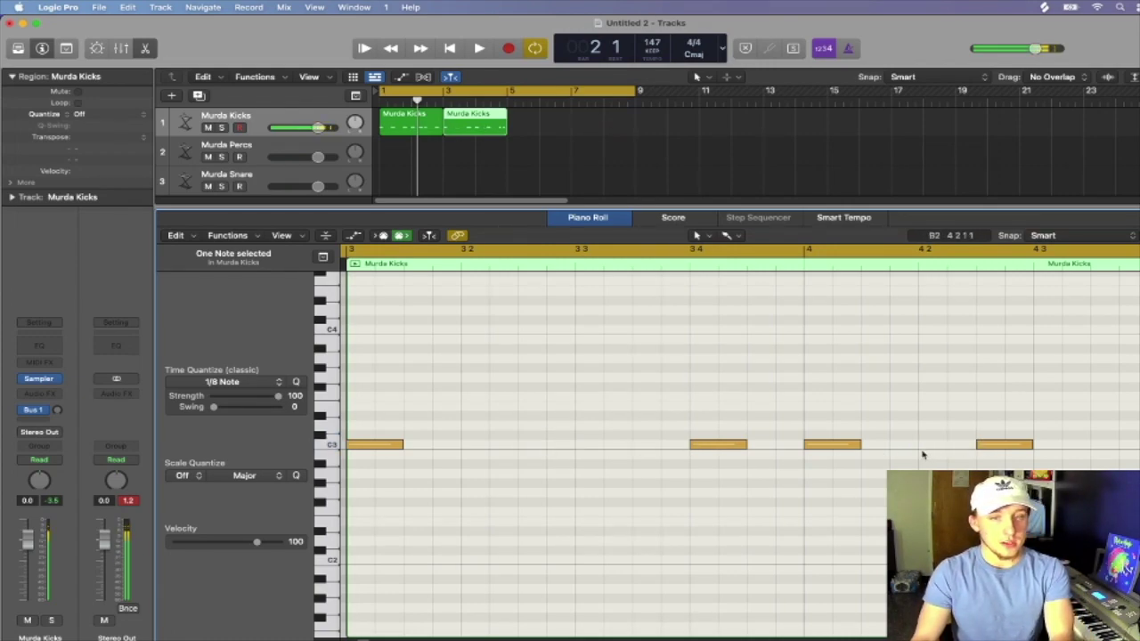
- Add a C3 kick on bar 4's beat 1.5 and join the two kick regions into one four-bar region
right_click(875, 449)
click(882, 451)
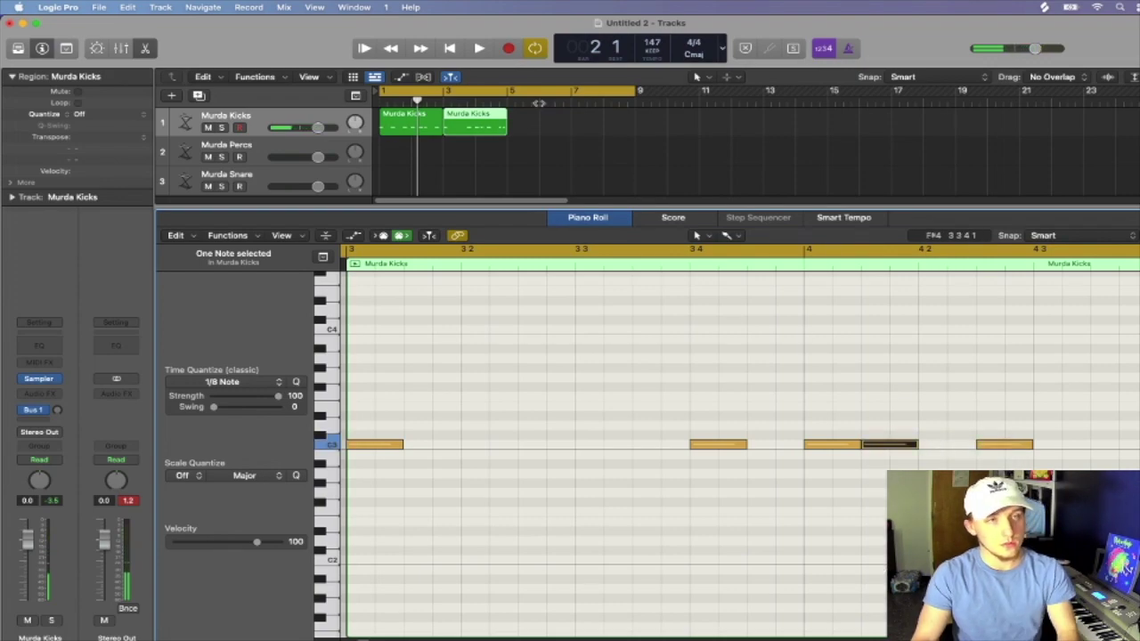
key(space)
drag(491, 157, 404, 133)
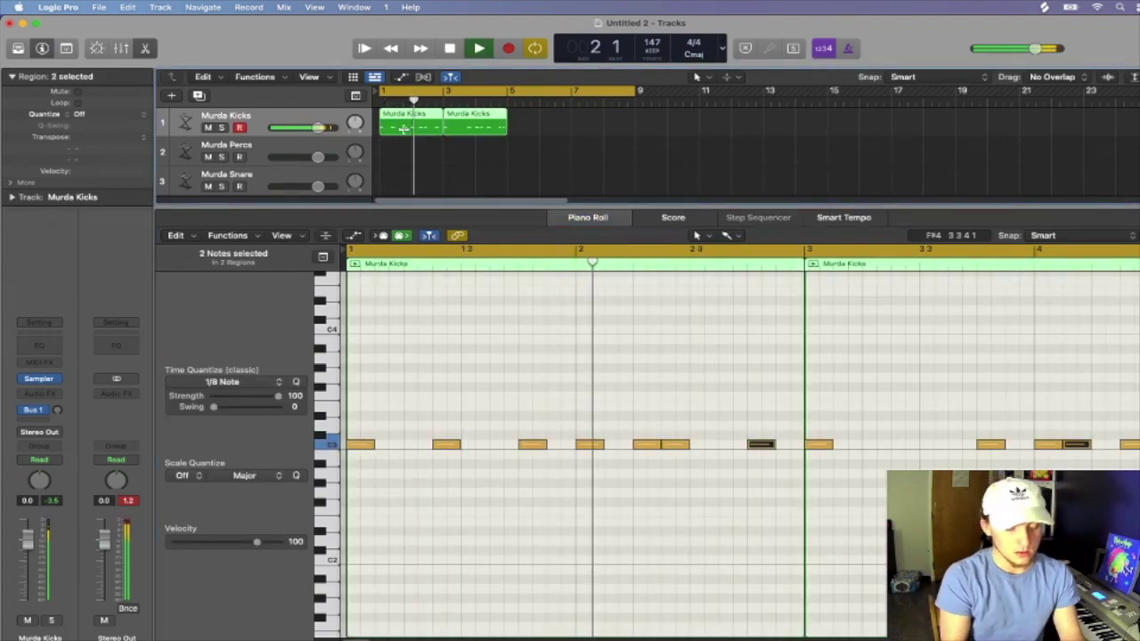
key(super+j)
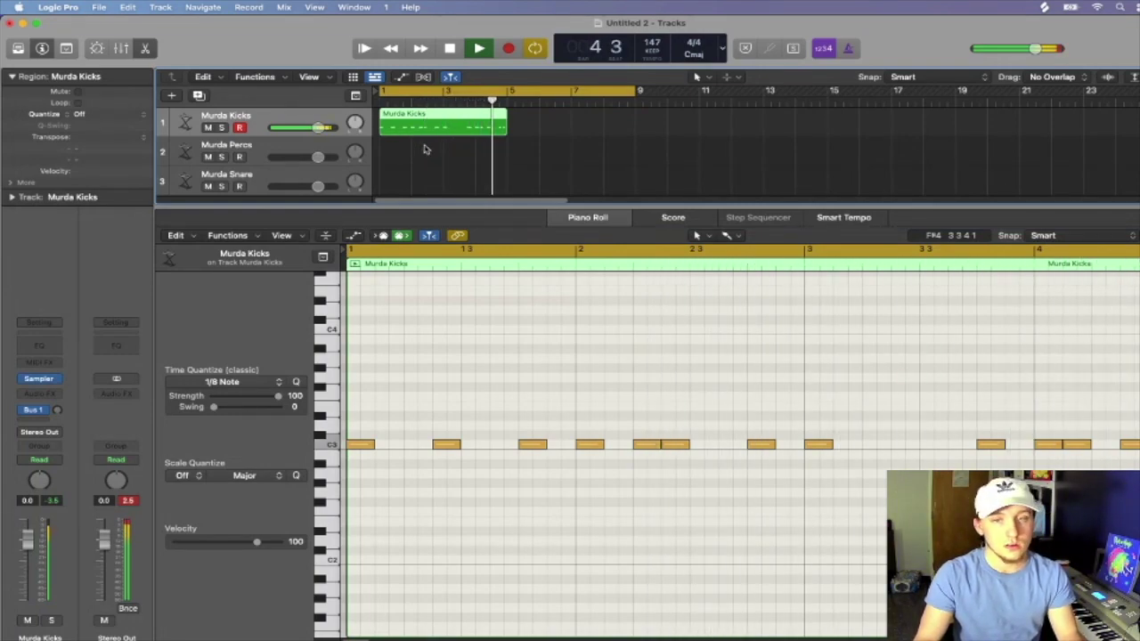
key(space)
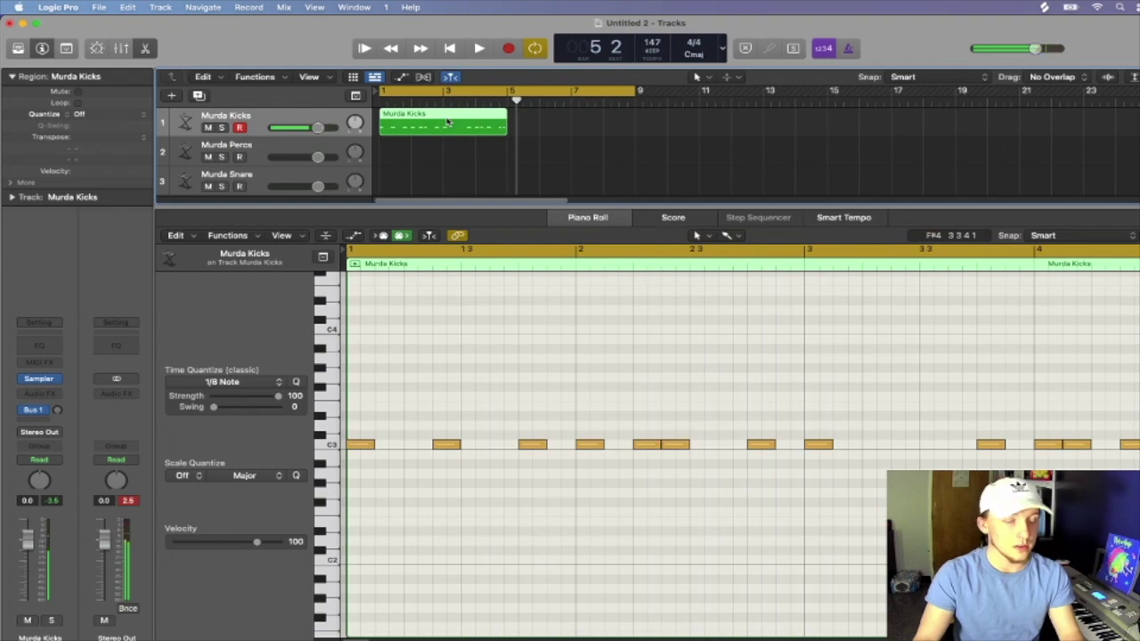
- Repeat the four-bar Murda Kicks region into bars 5–8 and join both into one eight-bar region
key(super+r)
key(p)
drag(545, 161, 486, 120)
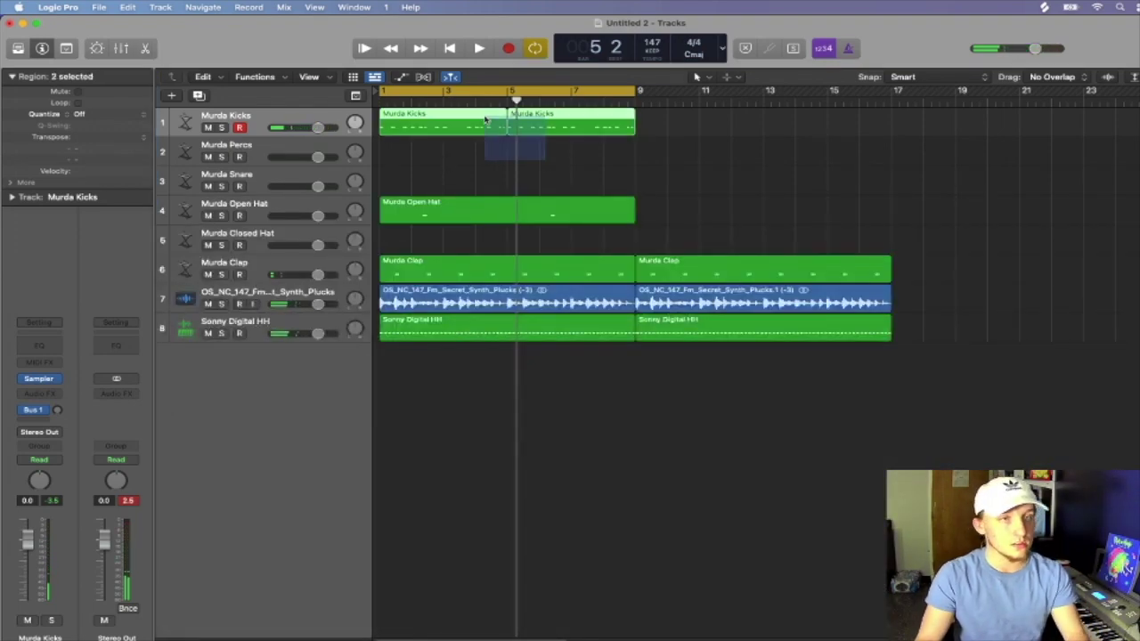
key(super+j)
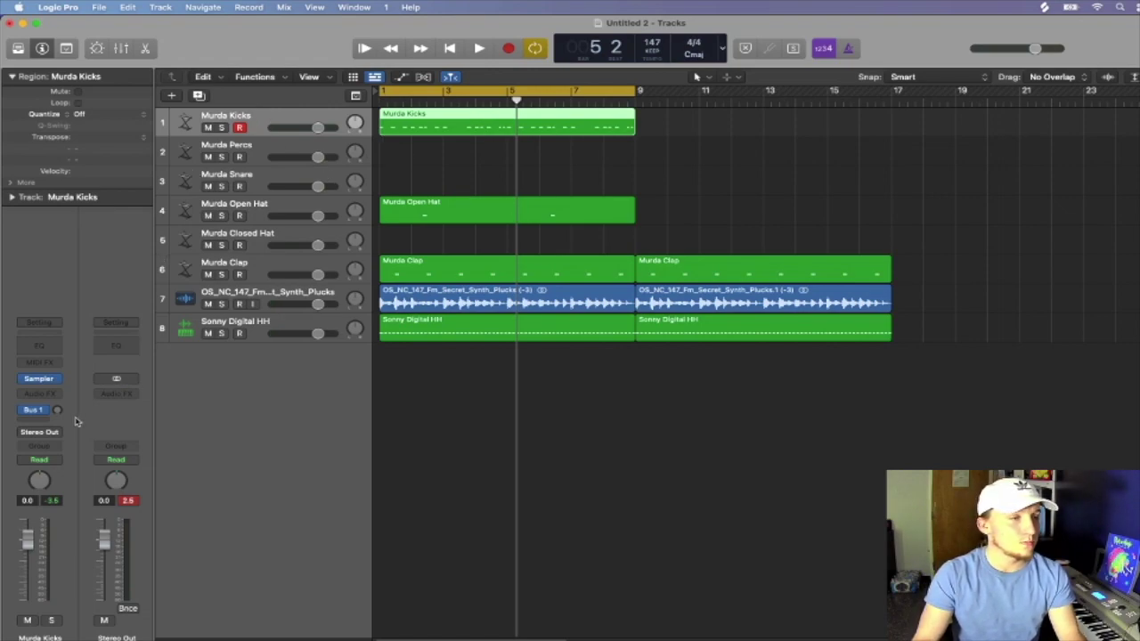
- Switch the Murda Kicks pan to Binaural Pan and move the source straight in to a distance of about 0.41 m
right_click(40, 486)
click(74, 512)
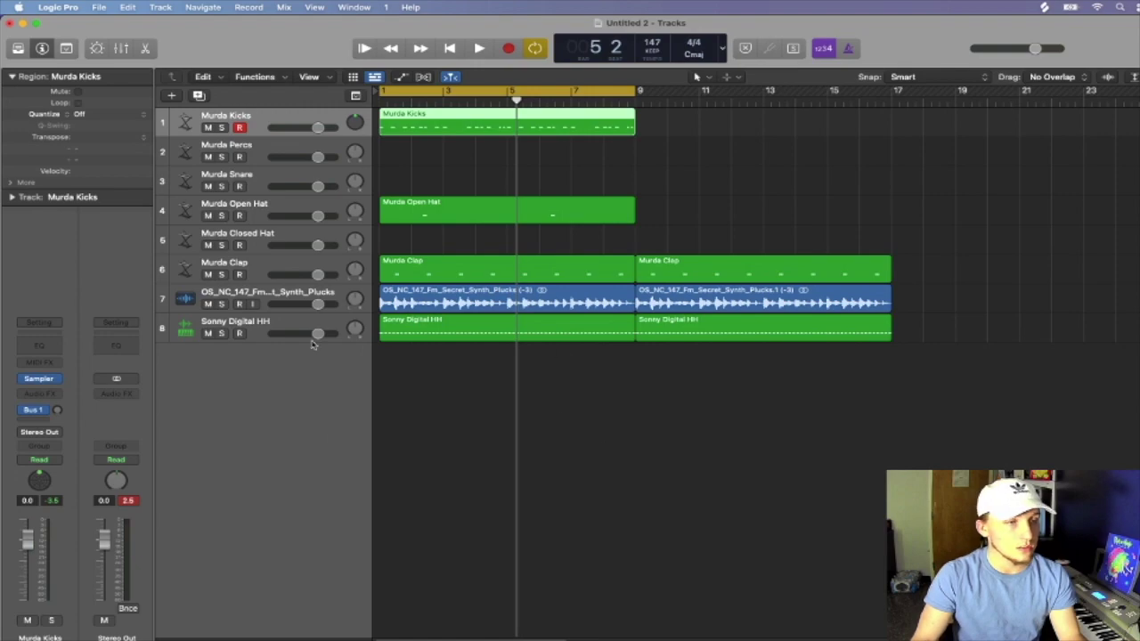
double_click(39, 485)
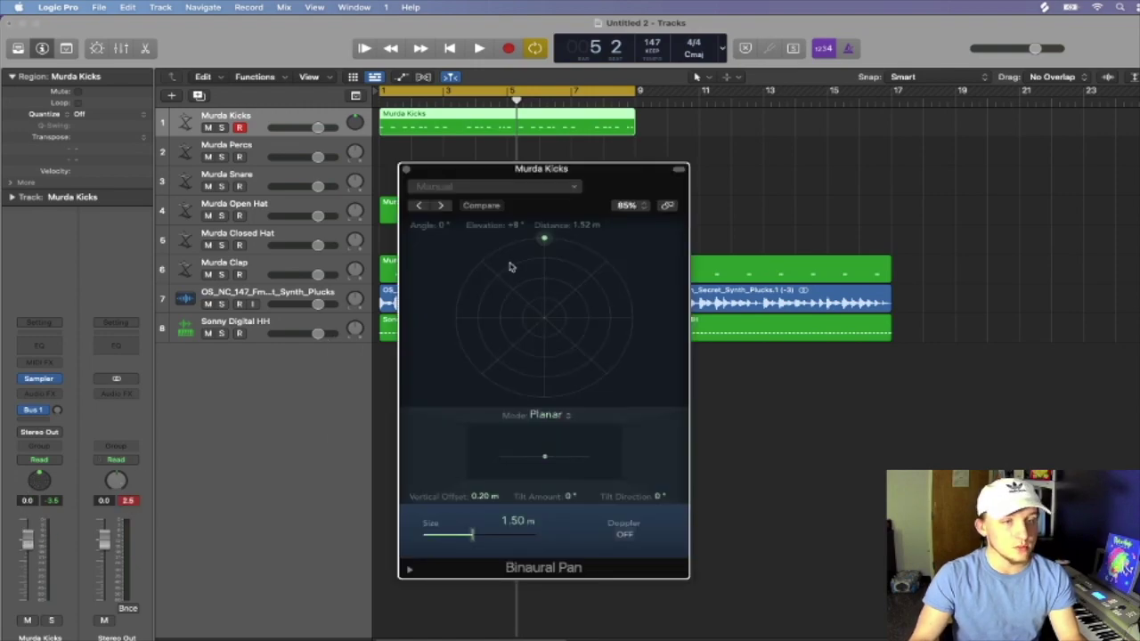
drag(545, 240, 546, 301)
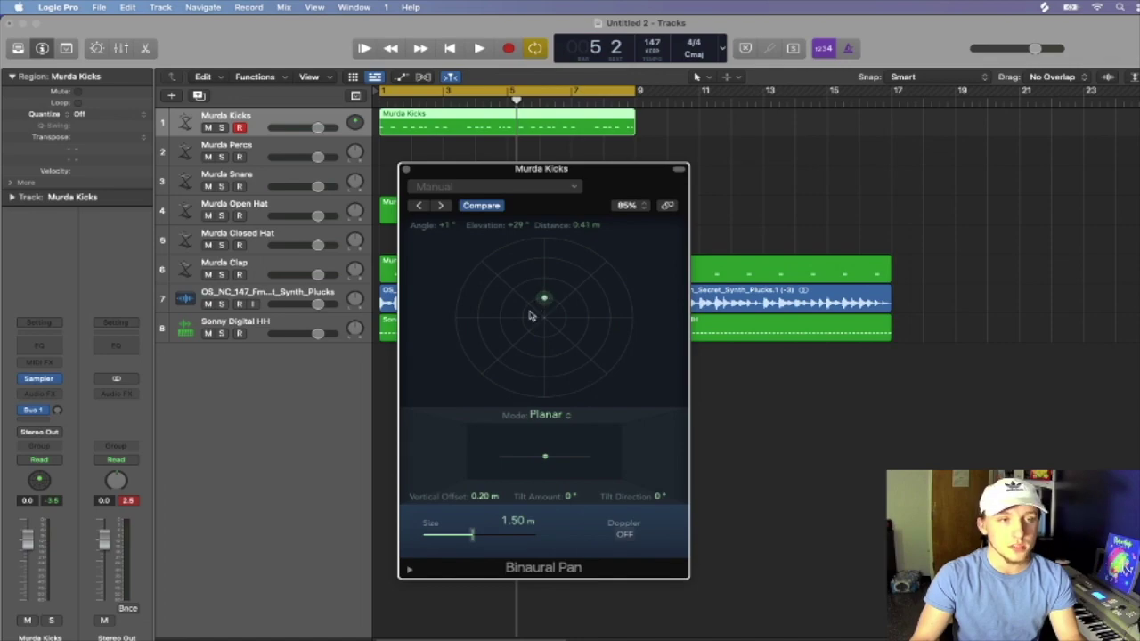
click(405, 168)
- Pan the Sonny Digital HH track to +10
click(521, 176)
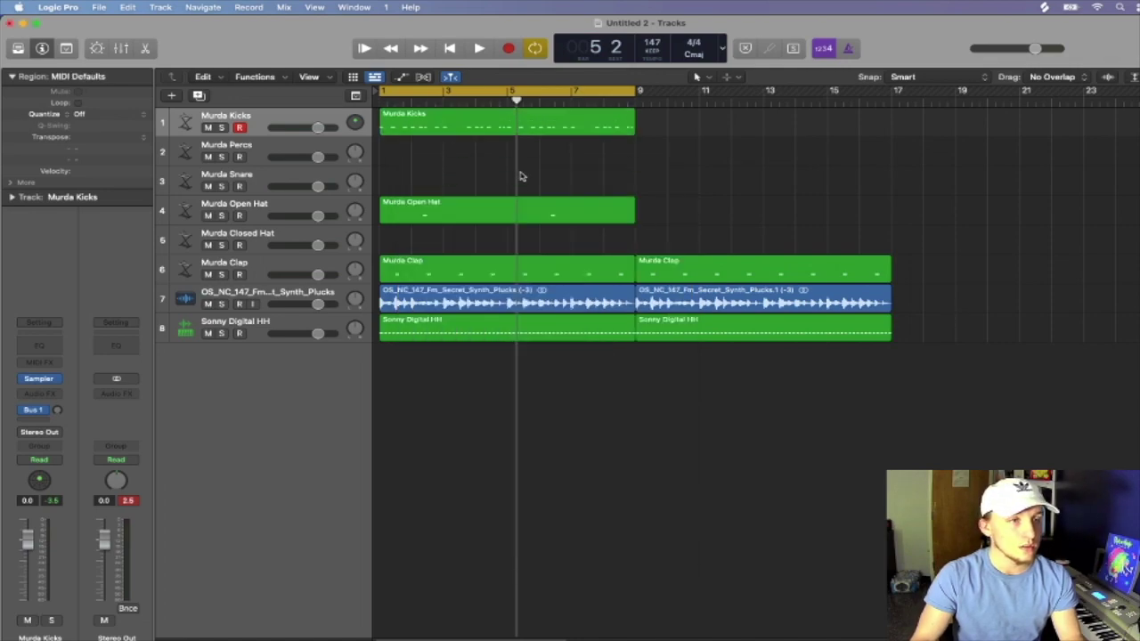
click(297, 331)
drag(354, 330, 354, 324)
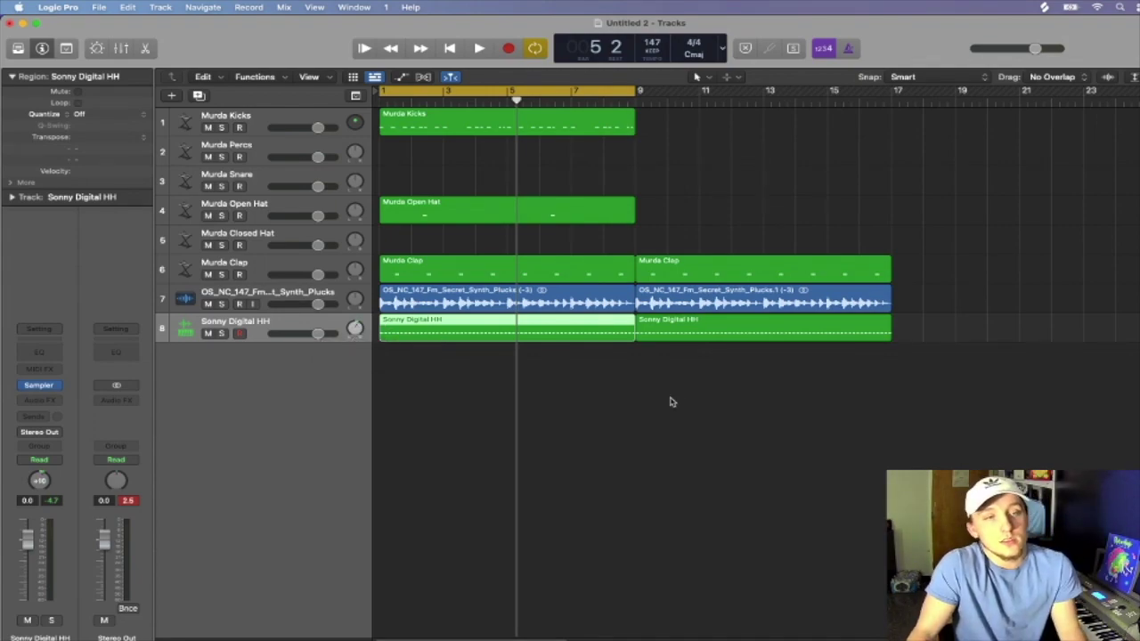
- In the second Sonny Digital HH region, replace the four hats in bar 10's second half with six 1/8-triplet C3 notes
double_click(757, 330)
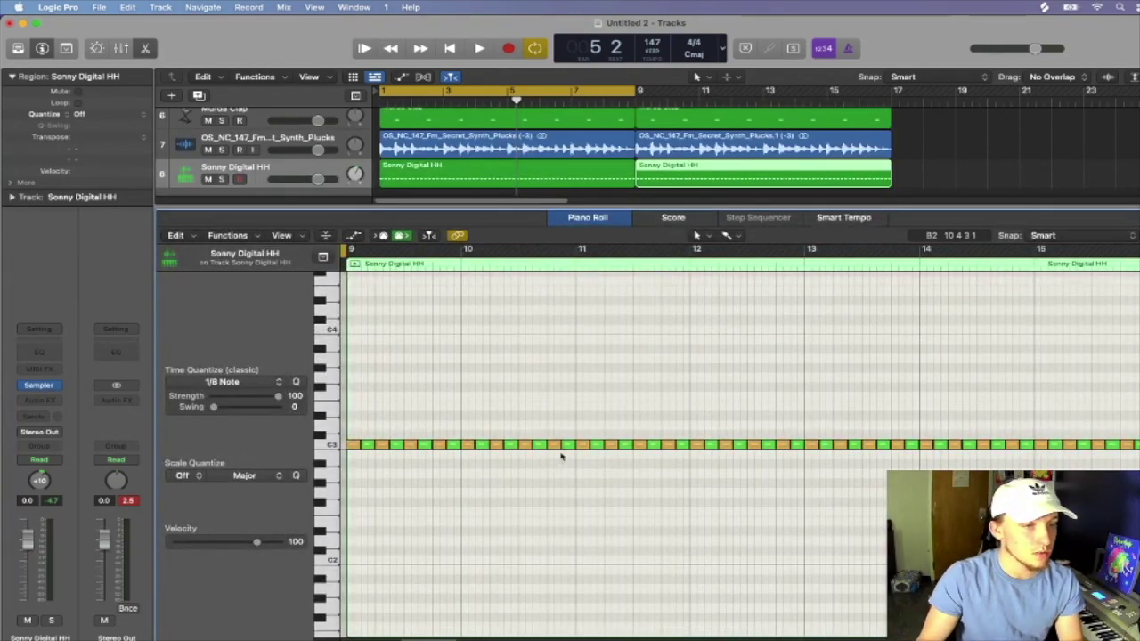
drag(566, 454, 523, 445)
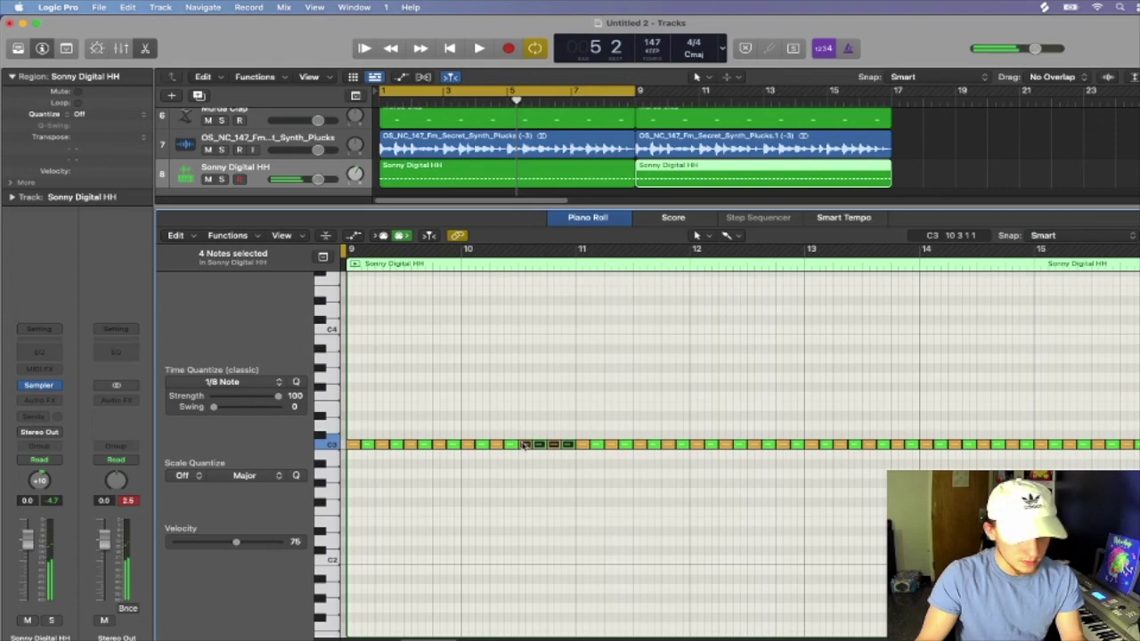
key(Delete)
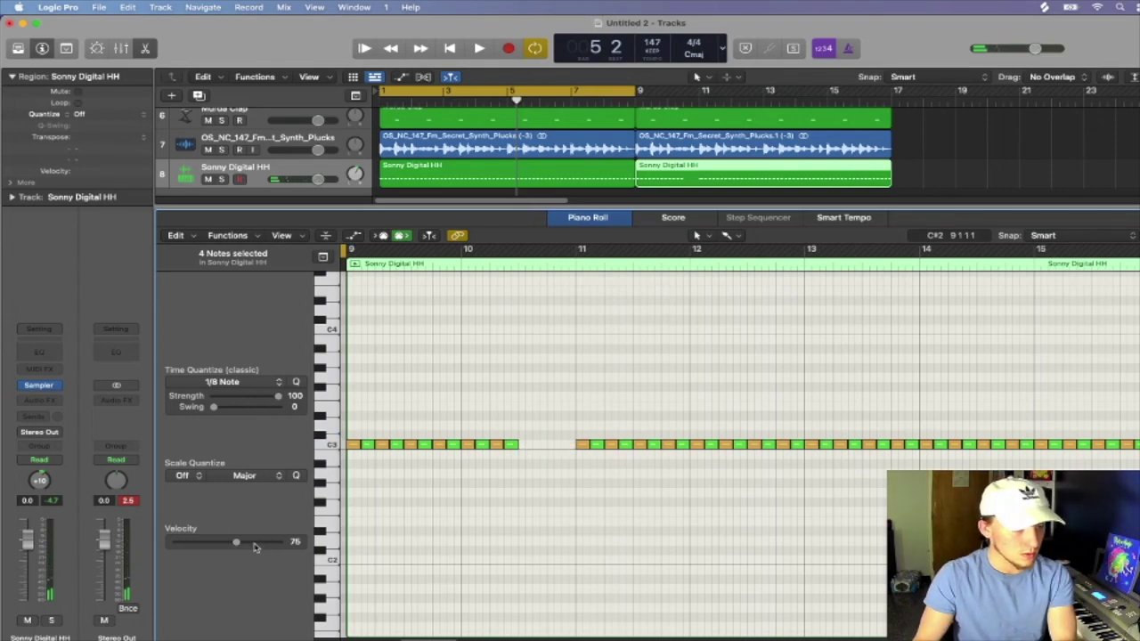
click(248, 385)
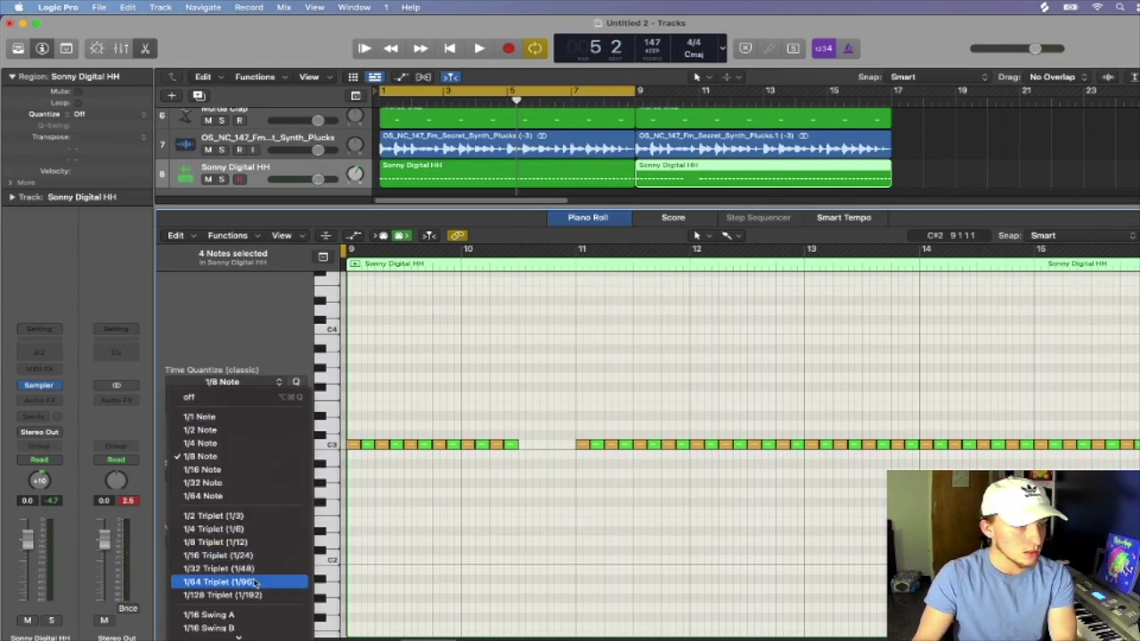
click(259, 542)
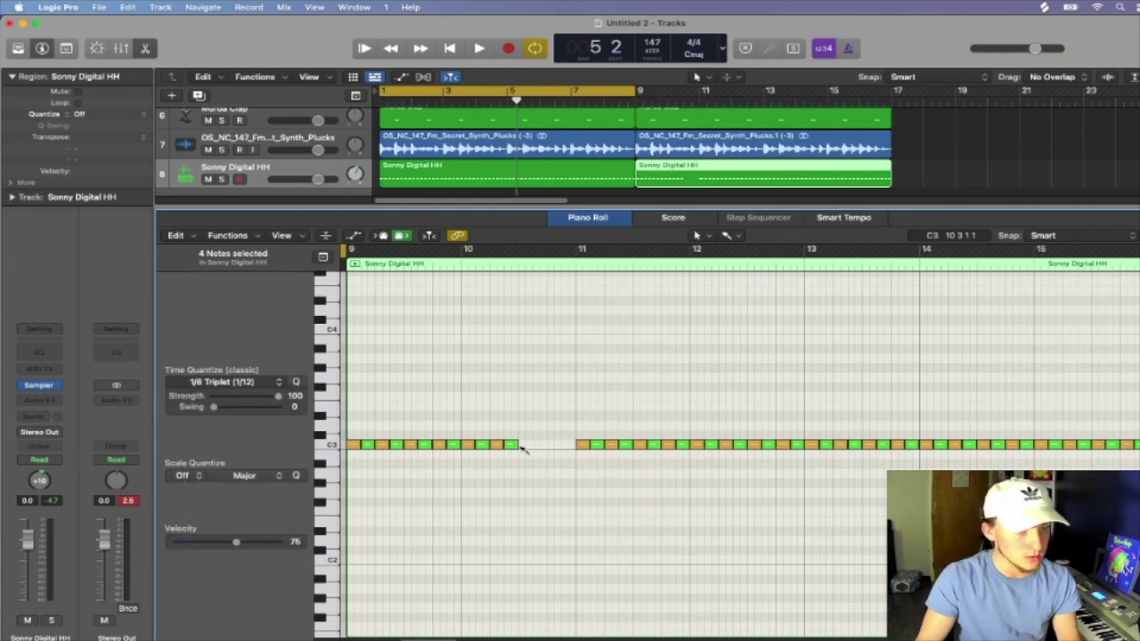
drag(523, 448, 537, 449)
click(572, 452)
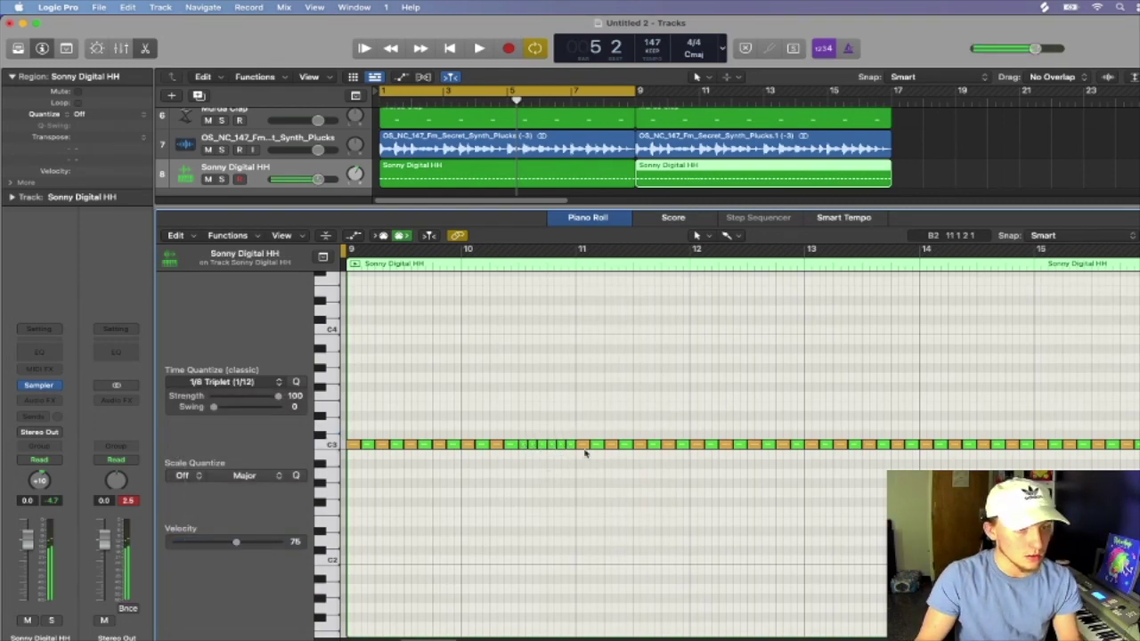
- Replace the four hats in bar 12's second half with six 1/16-triplet C3 notes followed by three 1/8-triplet ones
drag(792, 448, 748, 443)
key(Delete)
click(242, 384)
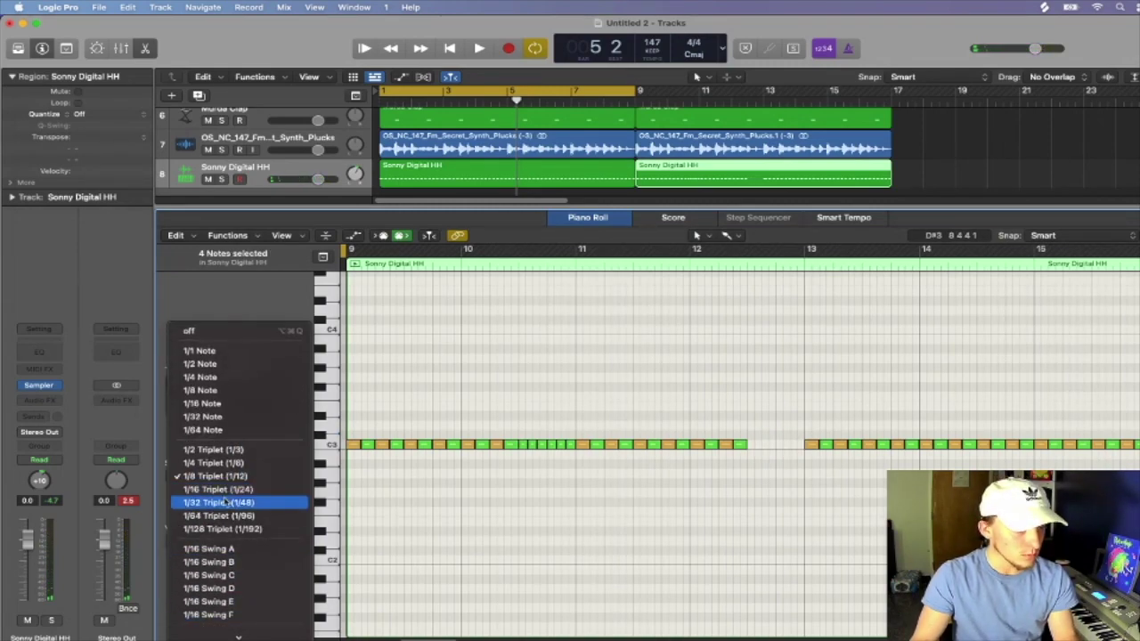
click(224, 491)
drag(750, 445, 773, 446)
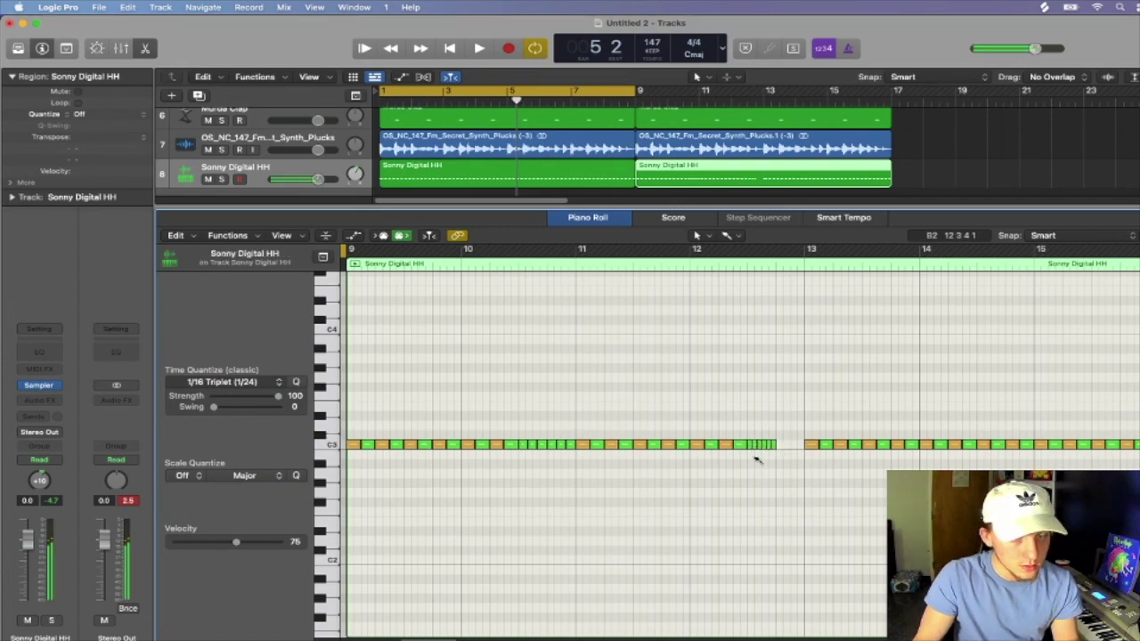
click(238, 381)
click(227, 541)
drag(782, 445, 800, 448)
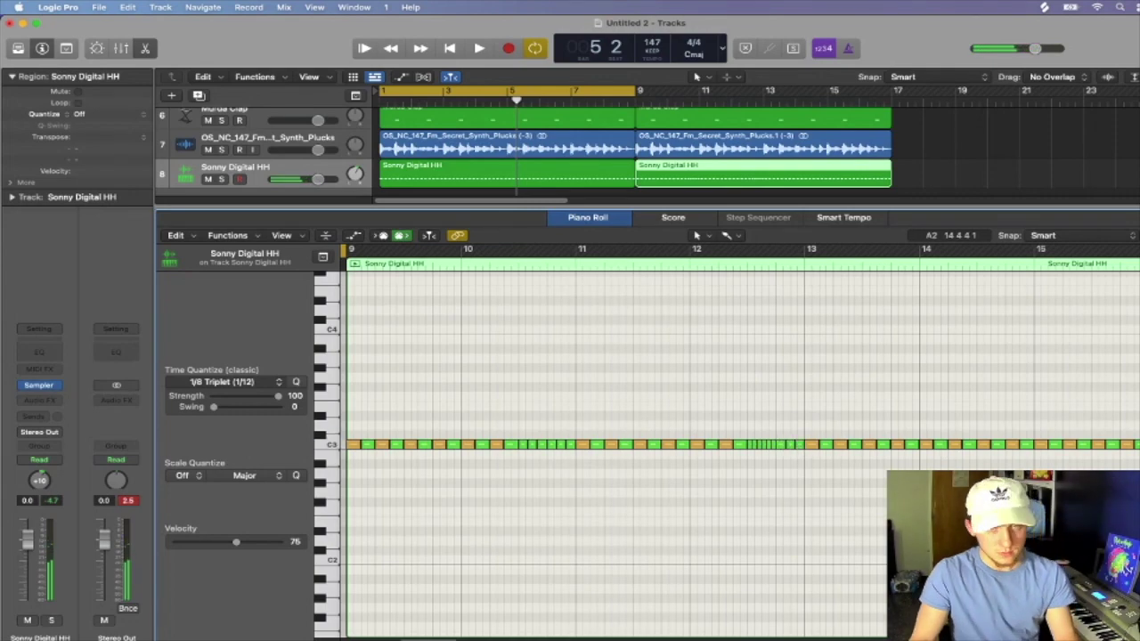
- Delete the four hats in bar 14's second half and replace those ending bar 16 with three 1/4-triplet C3 notes
drag(1030, 460, 988, 433)
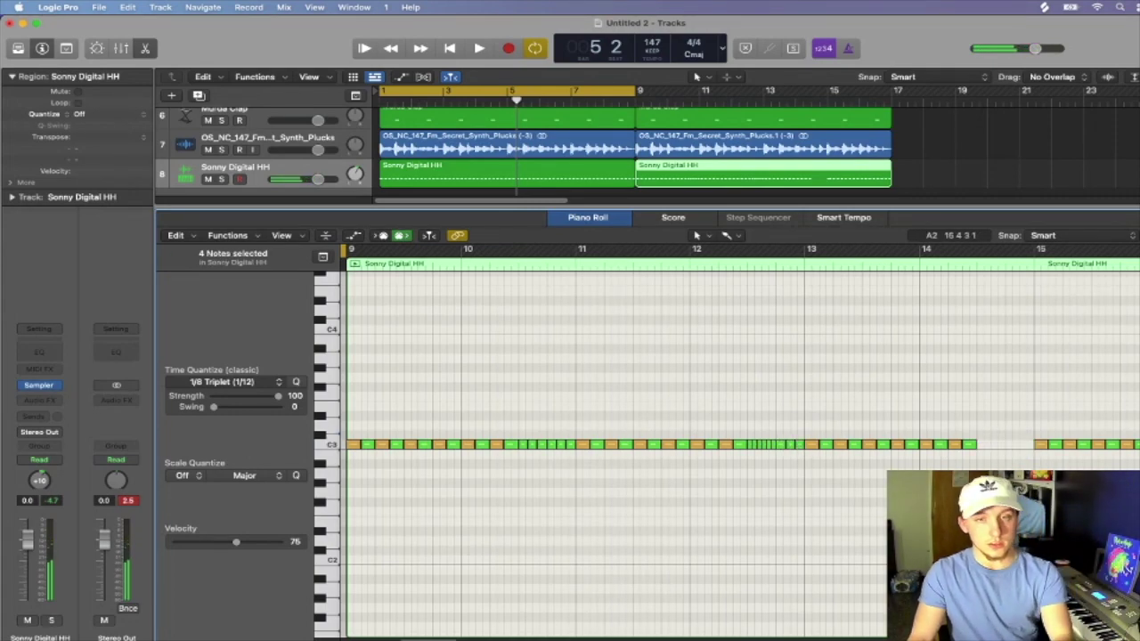
scroll(739, 446, right, 1)
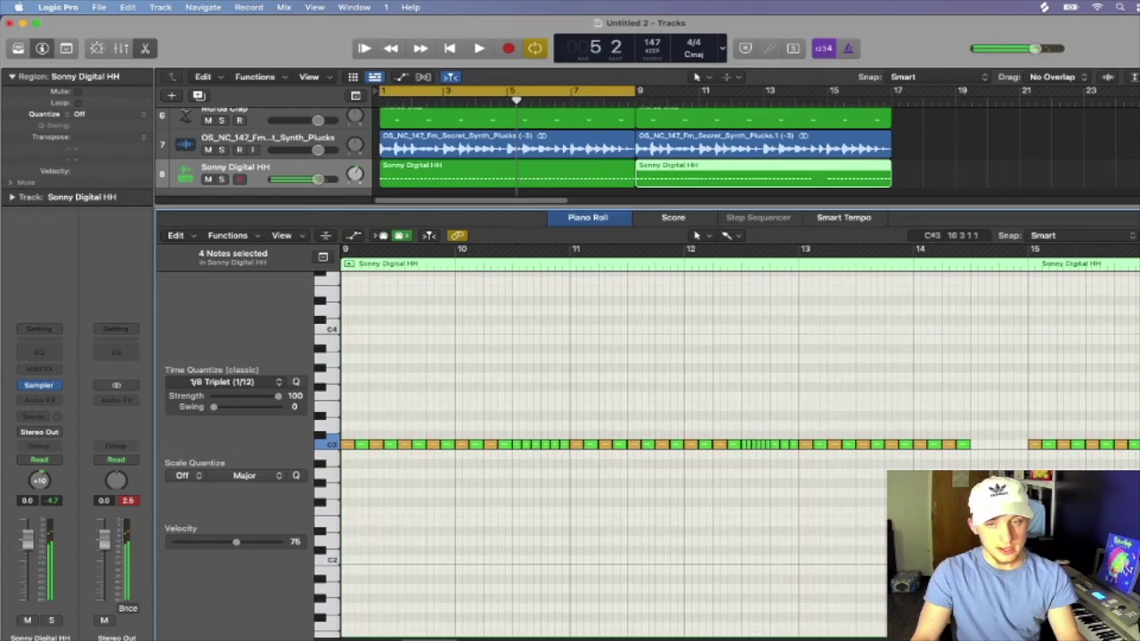
click(198, 383)
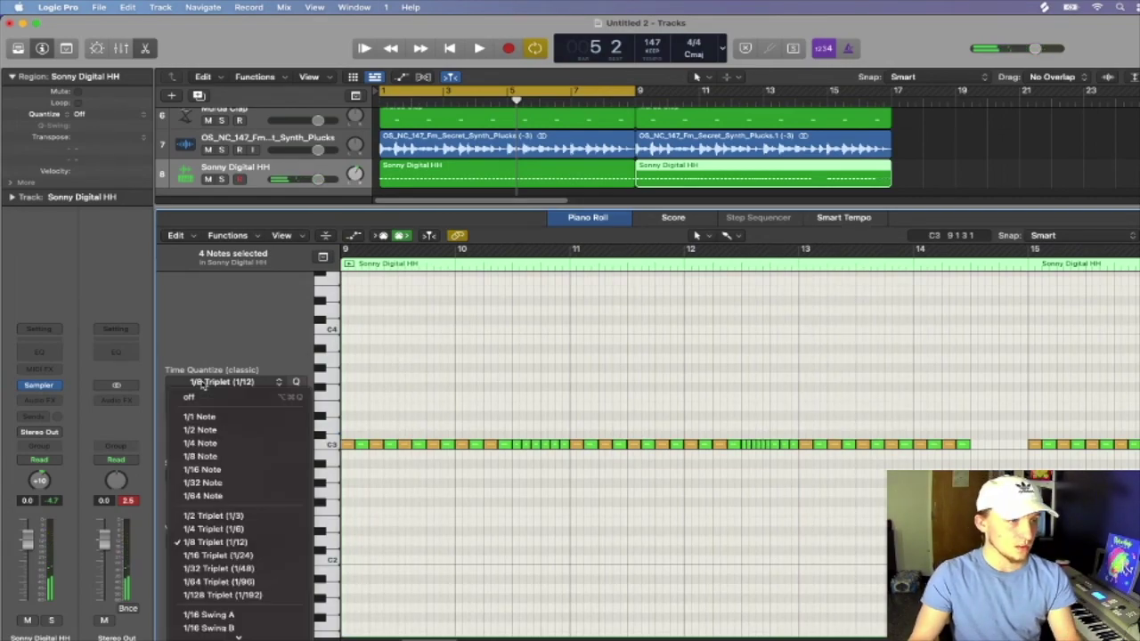
click(219, 534)
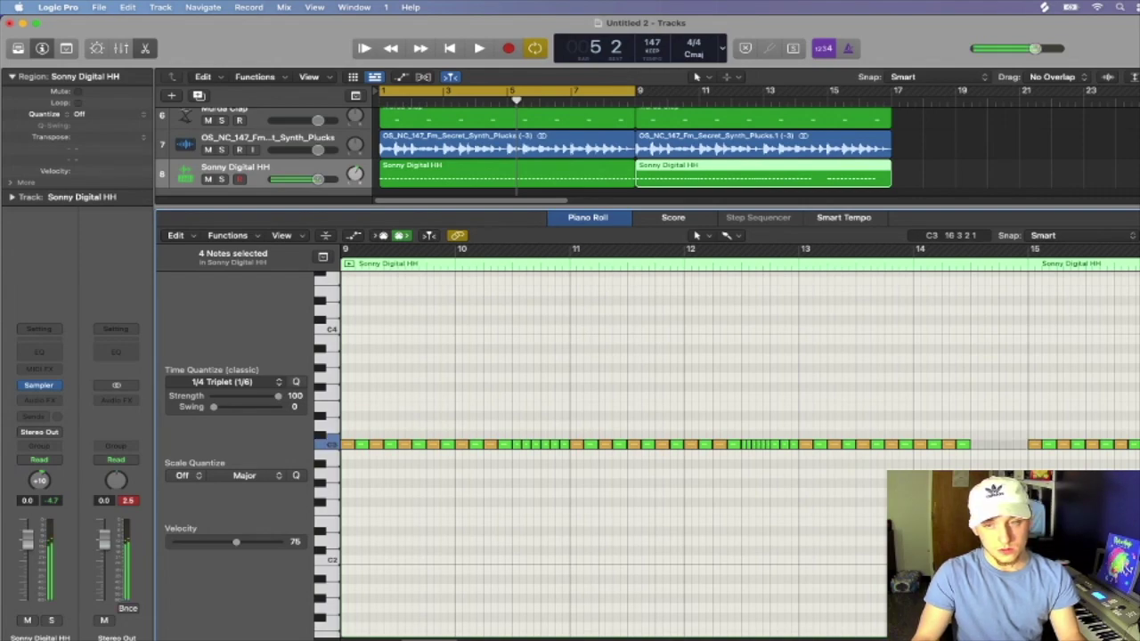
click(1138, 463)
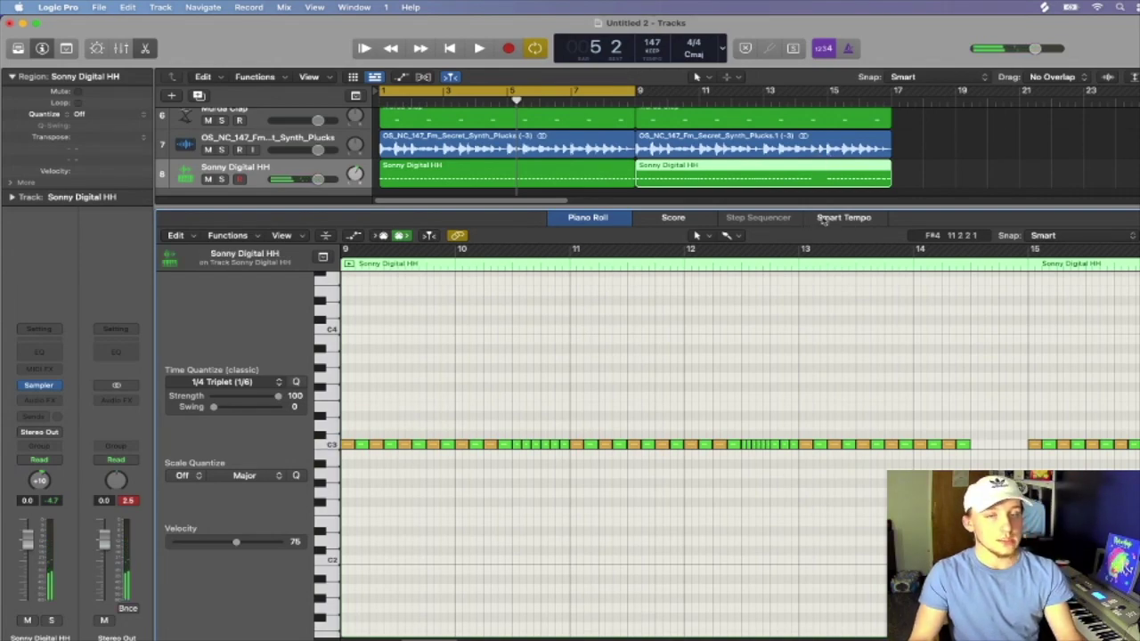
- Transpose the six-note triplet roll at the end of bar 10 down five semitones to G2
drag(553, 449, 514, 440)
key(alt+Down)
key(alt+Down)
key(alt+Down)
key(alt+Down)
key(alt+Down)
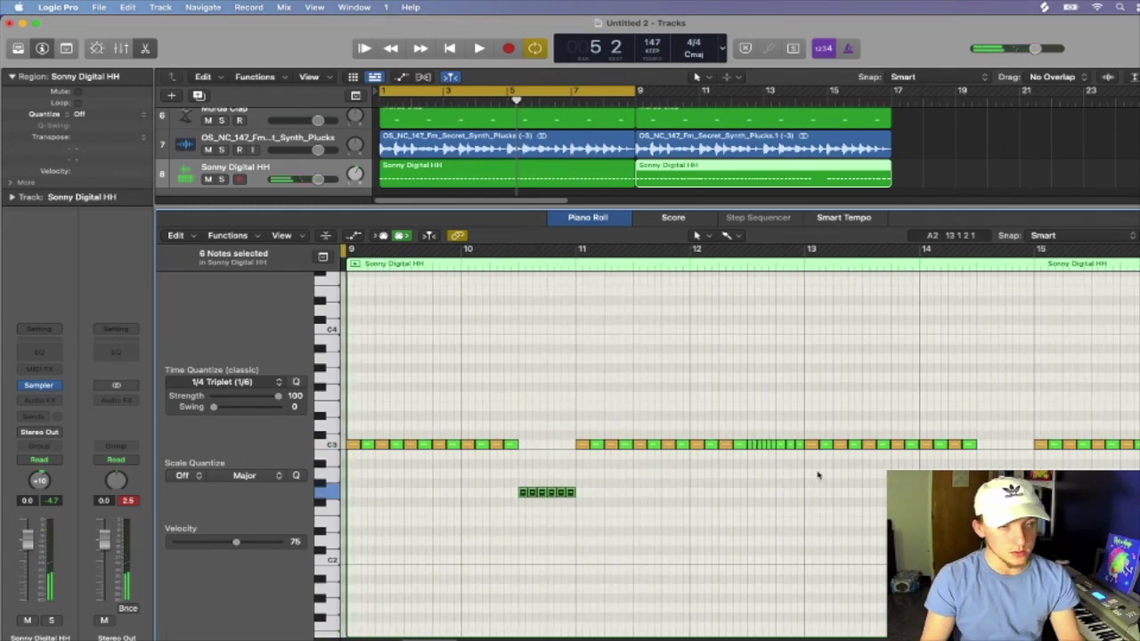
- Transpose the nine-note hi-hat roll at the end of bar 12 down five semitones to G2
drag(799, 460, 749, 435)
key(alt+Down)
key(alt+Down)
key(alt+Down)
key(alt+Down)
key(alt+Down)
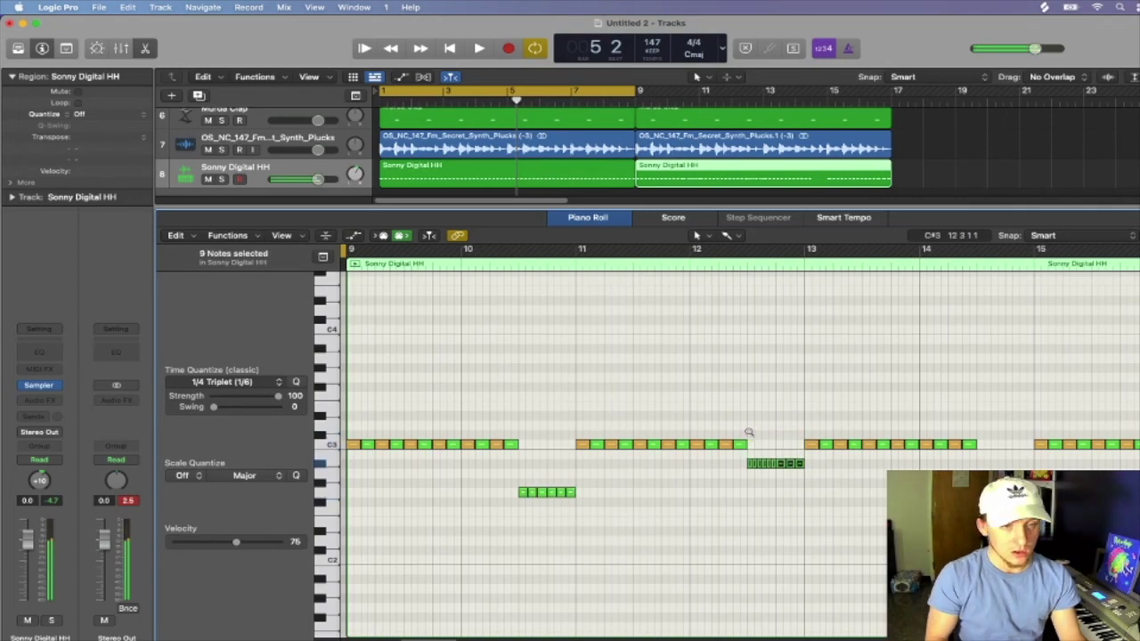
- Transpose the three triplet hats at the end of bar 16 down to G2
drag(1139, 480, 1138, 426)
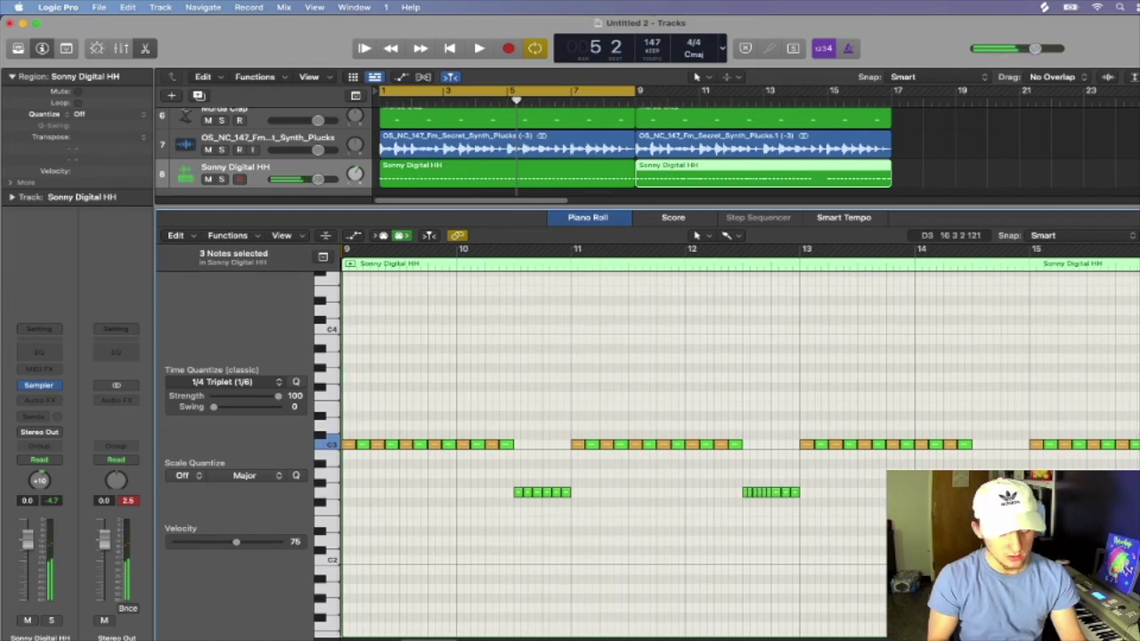
key(alt+Down)
key(alt+Down)
key(alt+Down)
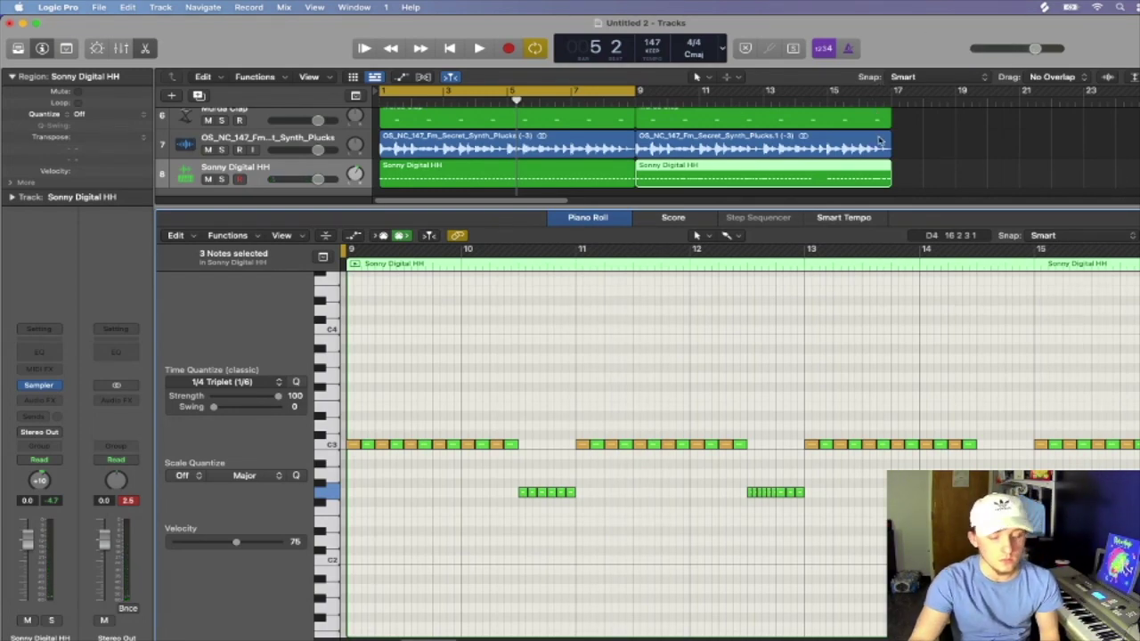
- Repeat the Murda Kicks region so a copy starts at bar 9, and open the copy in the Piano Roll
key(e)
click(620, 127)
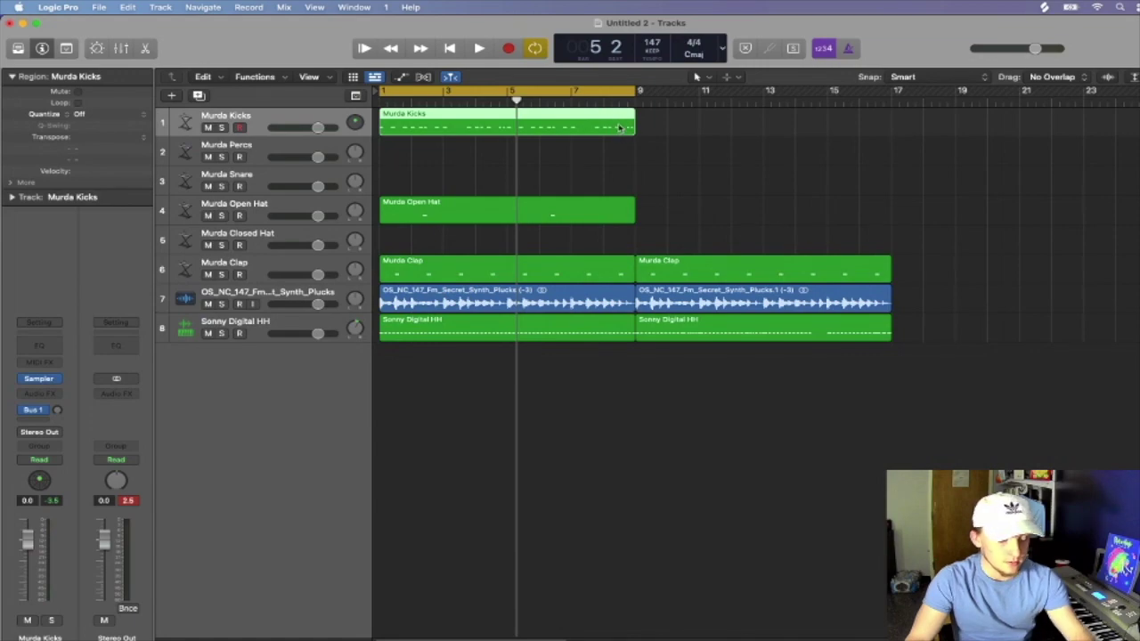
key(super+r)
key(e)
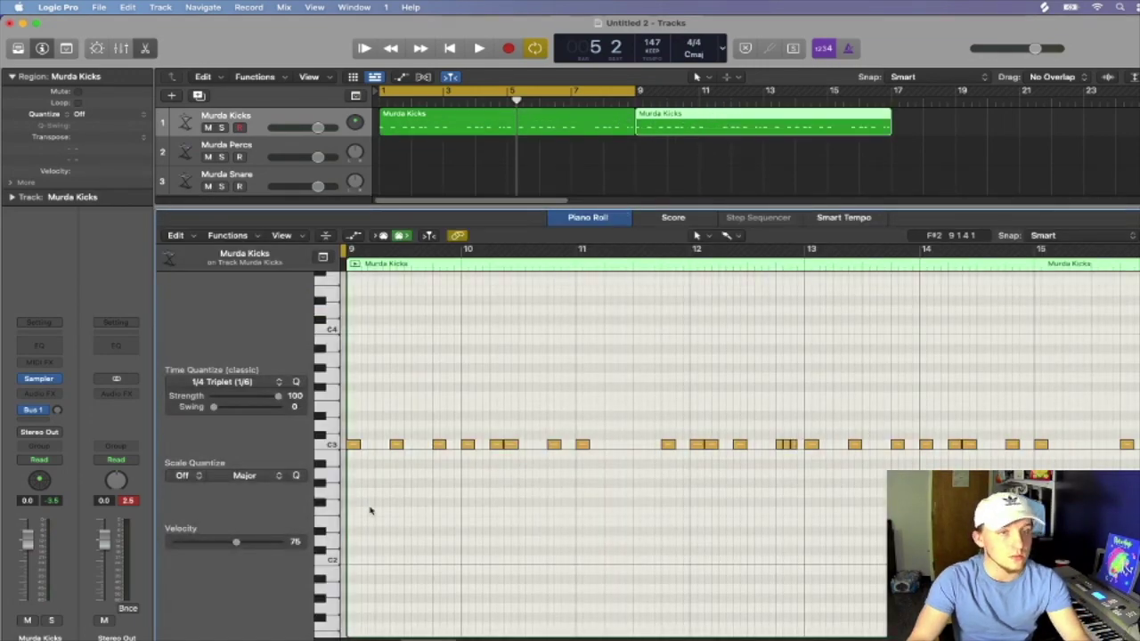
- Delete the last two kicks in bar 9 and the last two kicks in bar 10
click(439, 444)
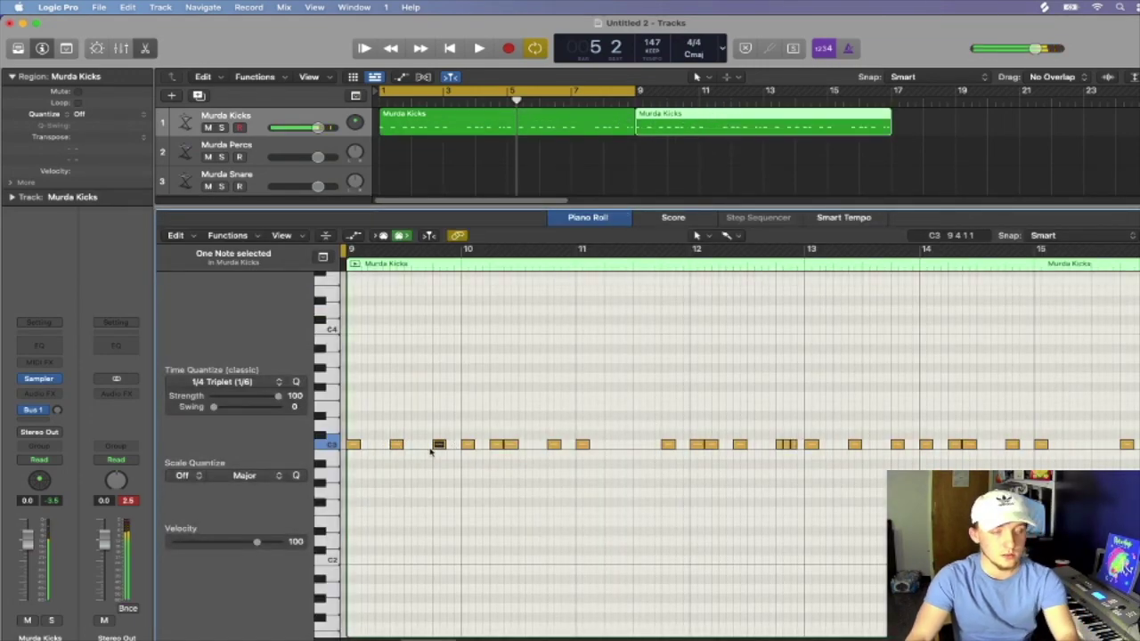
drag(438, 444, 499, 445)
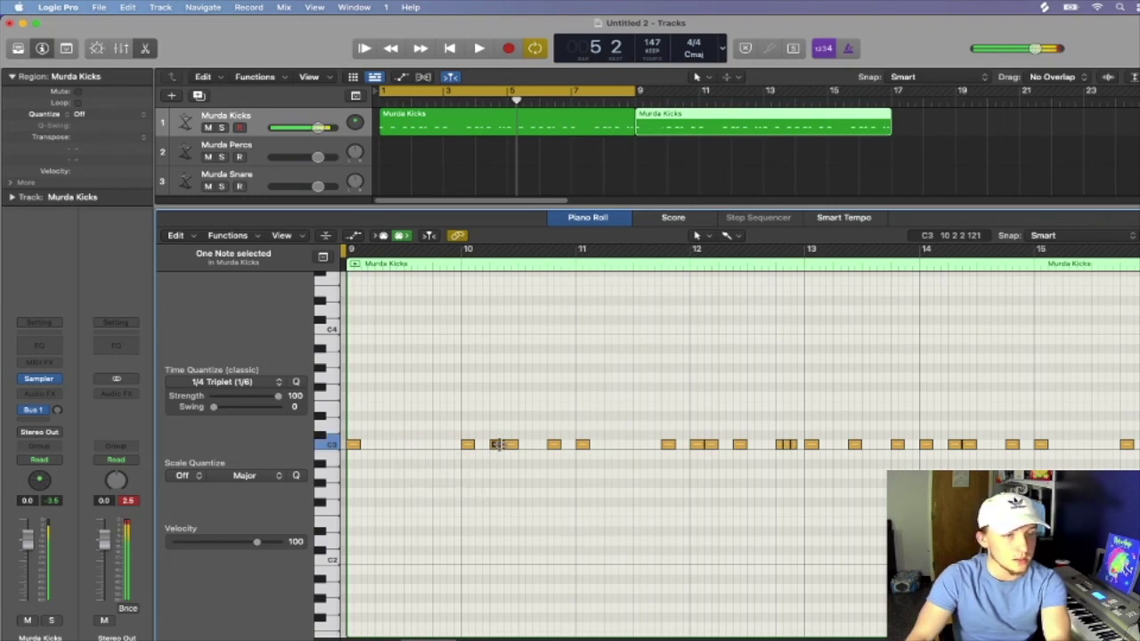
click(510, 447)
key(Delete)
click(554, 445)
key(Delete)
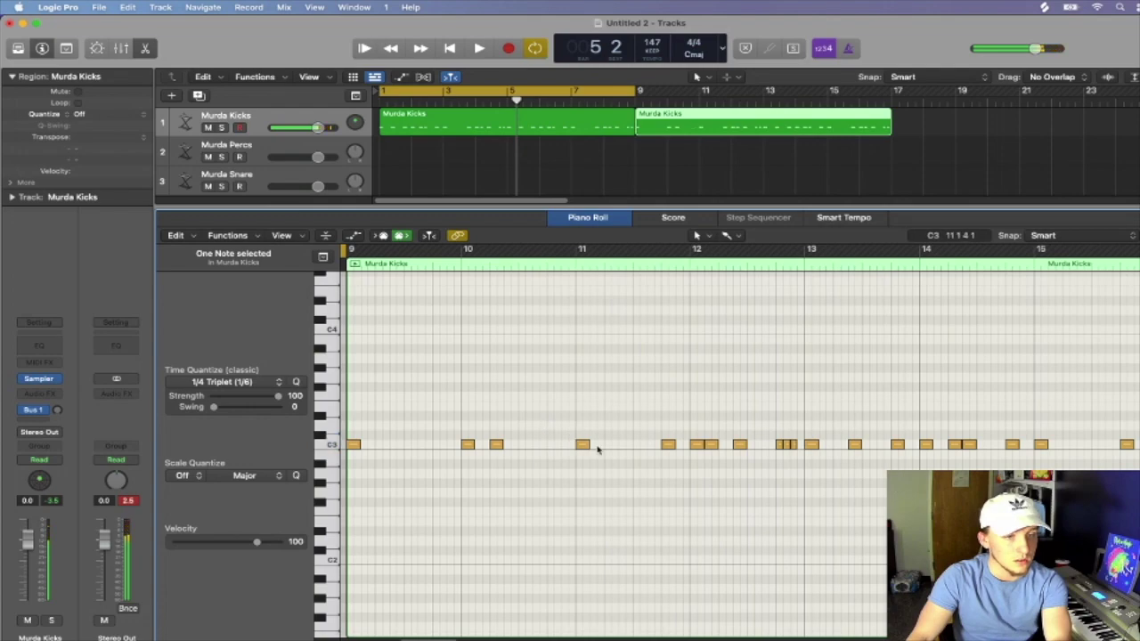
- Delete the second kick in bar 12 and the last two kicks of the roll that ends the bar
click(713, 445)
key(Delete)
click(788, 447)
key(Delete)
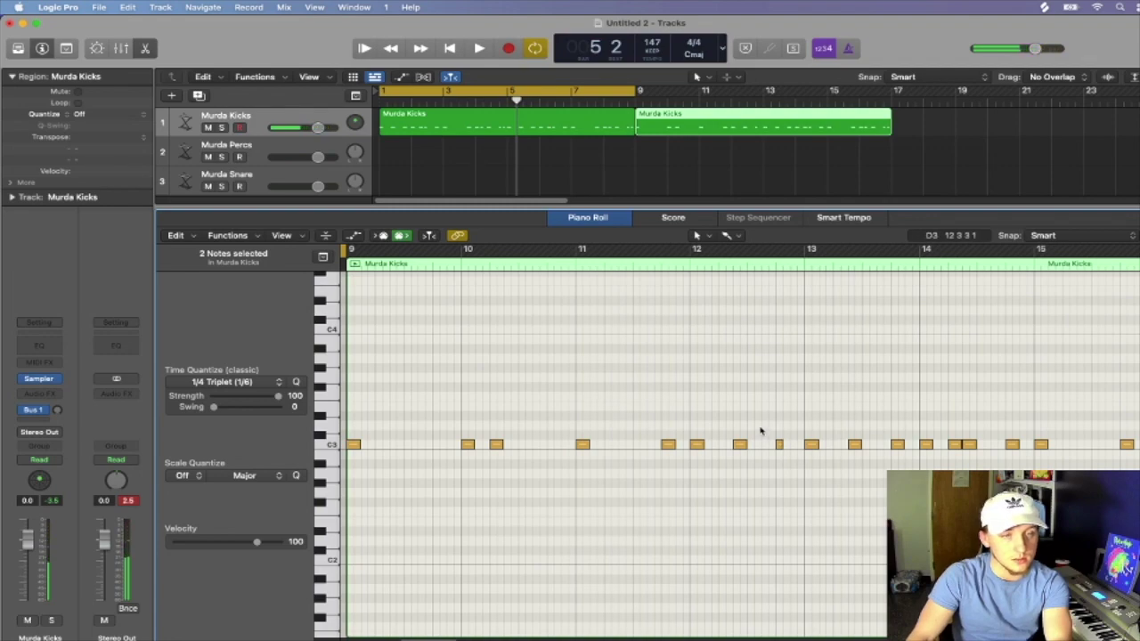
- Replace all kicks from bar 13 onward with a repeat of the thinned eight-kick pattern from bars 9 to 12
drag(814, 461, 1130, 385)
key(Delete)
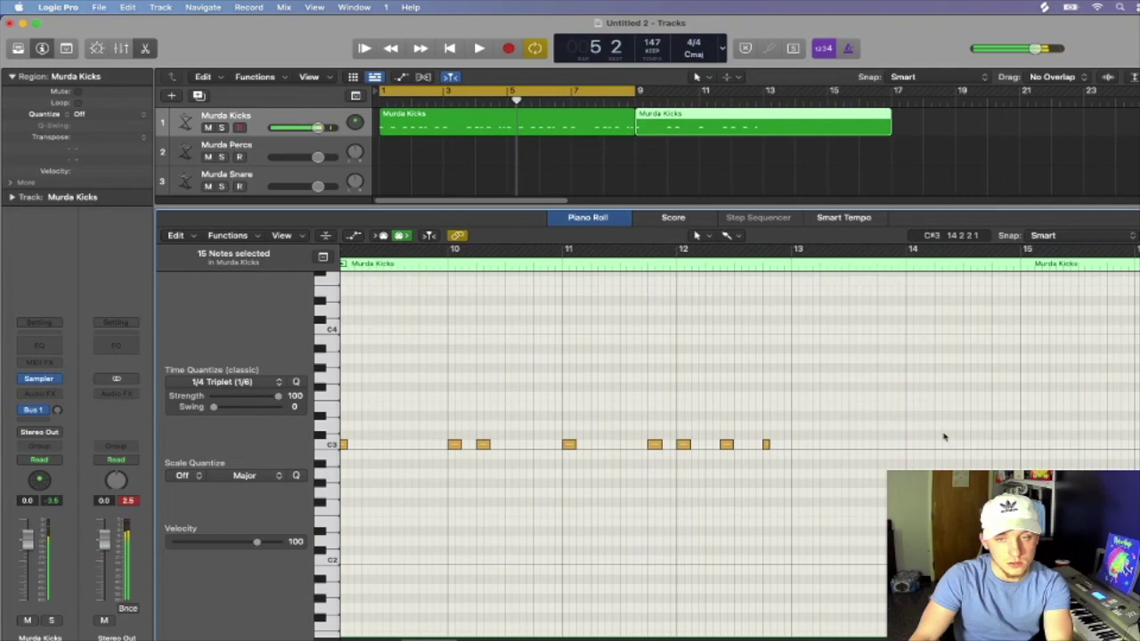
drag(345, 463, 806, 398)
key(super+r)
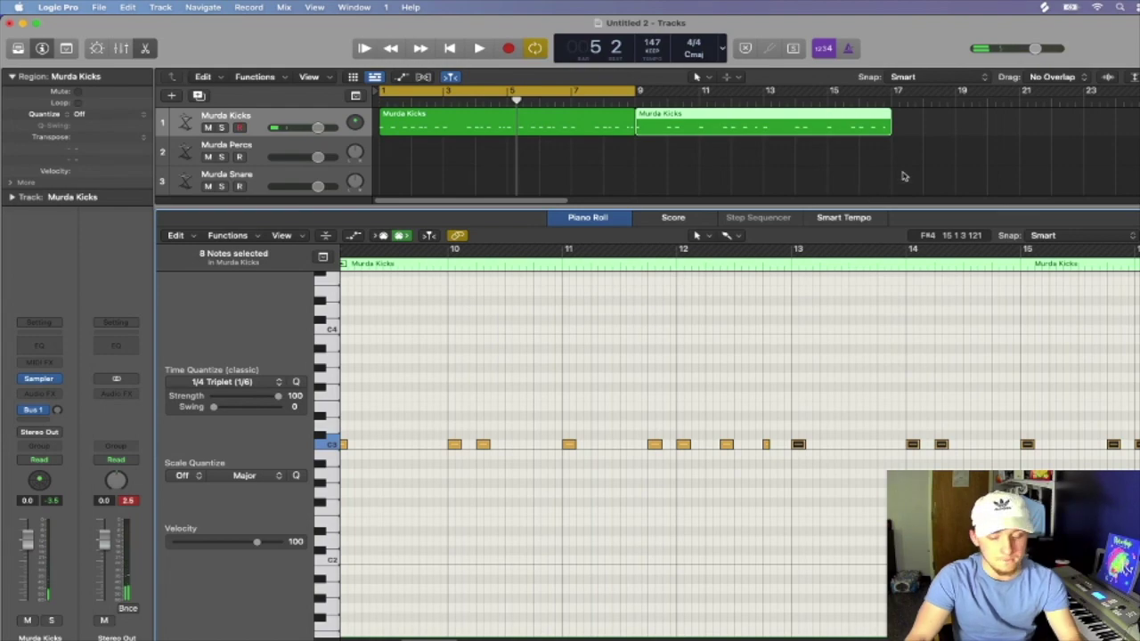
- Close the Piano Roll, move the cycle range to bars 9–17 and play the arrangement through to review it
key(p)
click(826, 248)
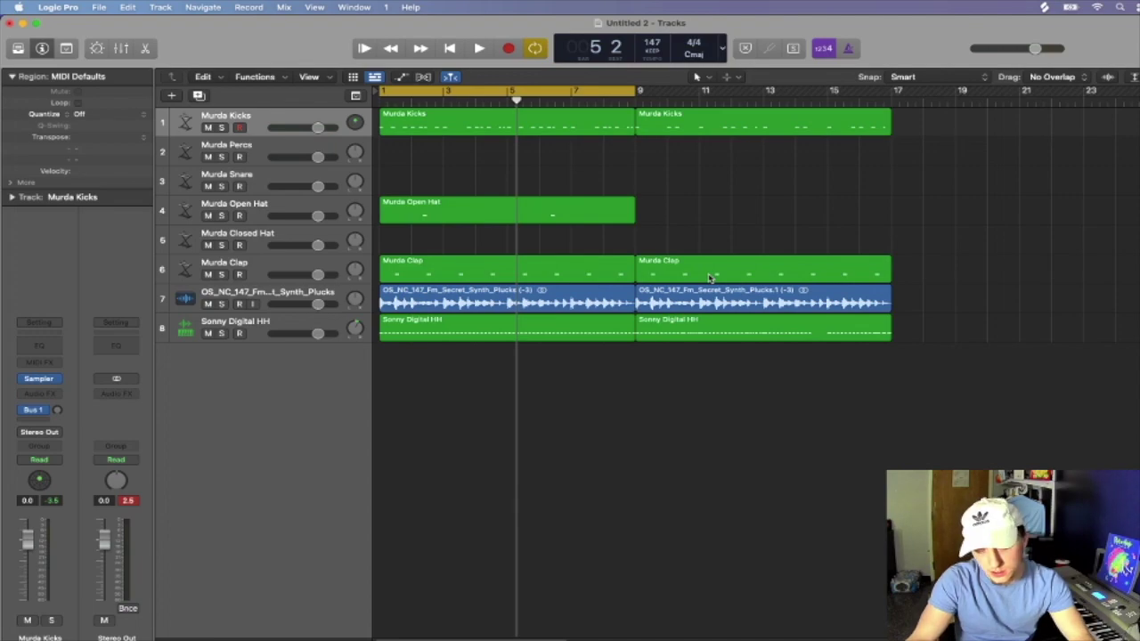
key(space)
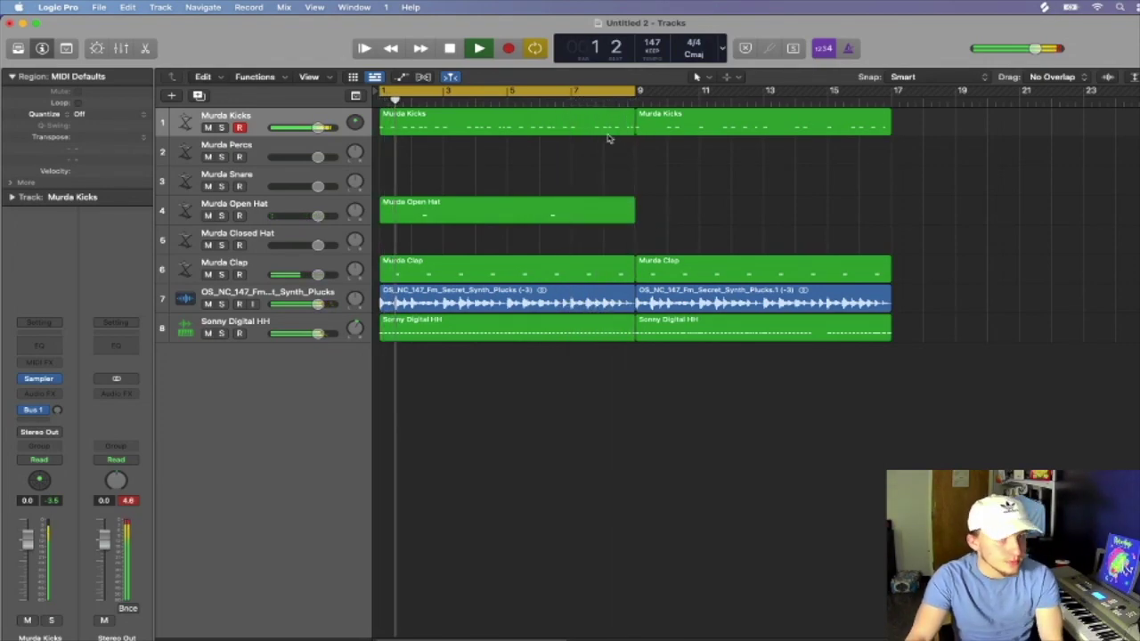
drag(562, 90, 809, 109)
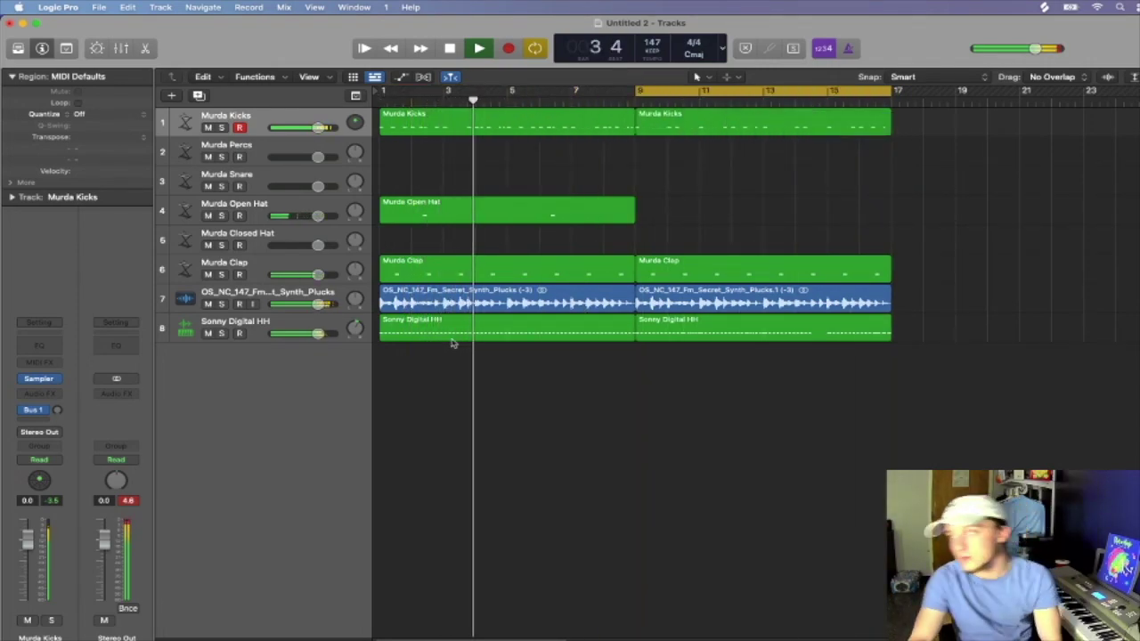
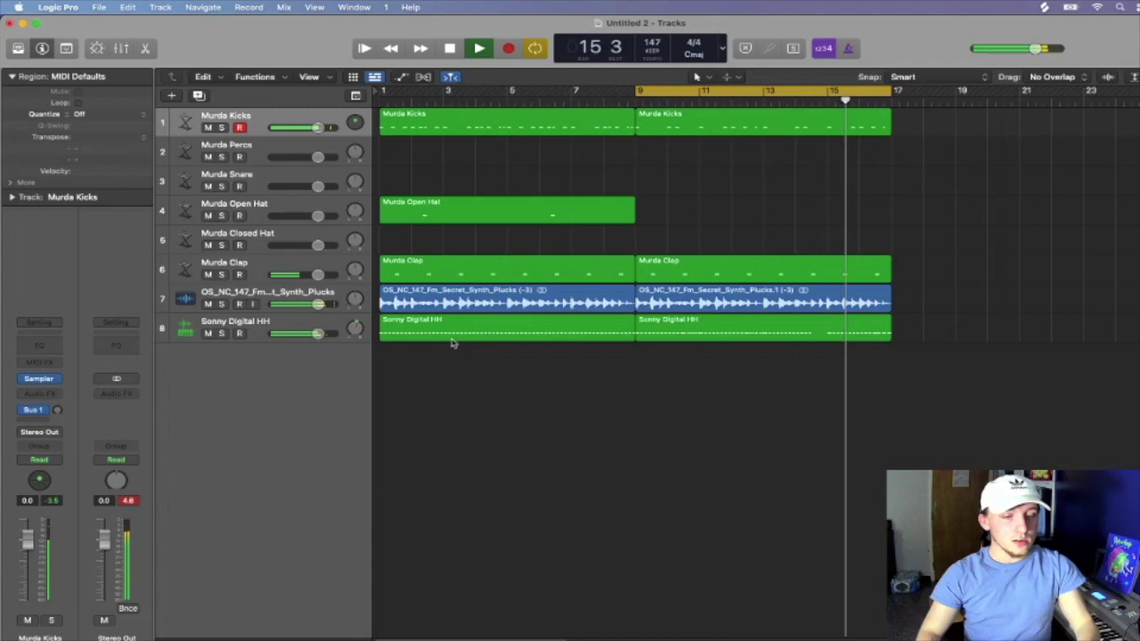
key(space)
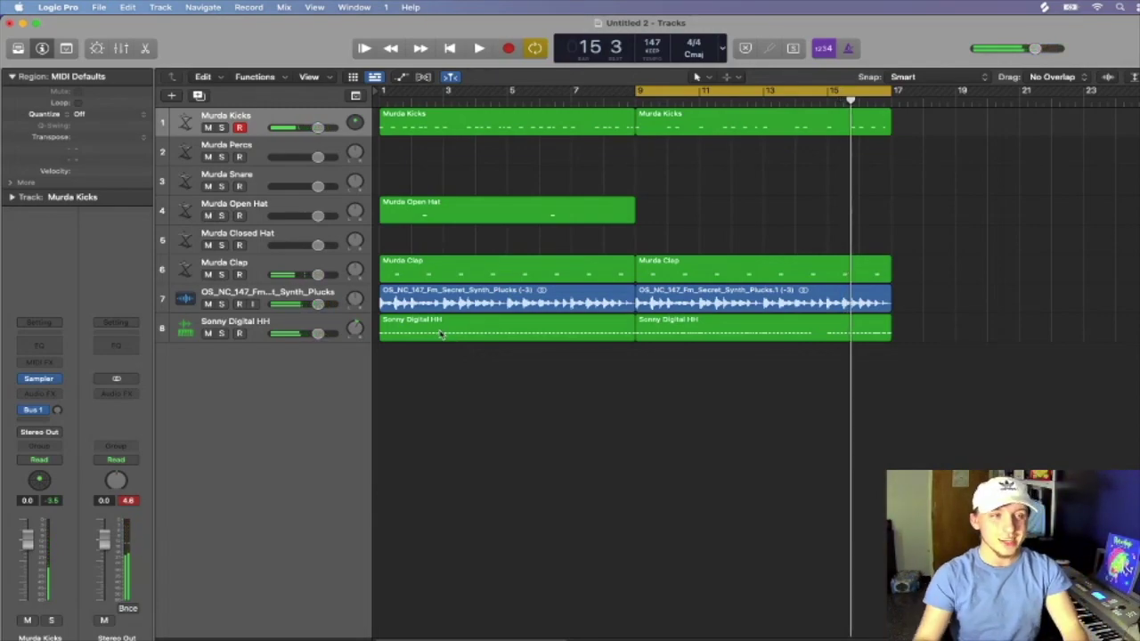
- Add a software instrument track below Sonny Digital HH and load Sampler as its instrument
right_click(267, 356)
click(307, 369)
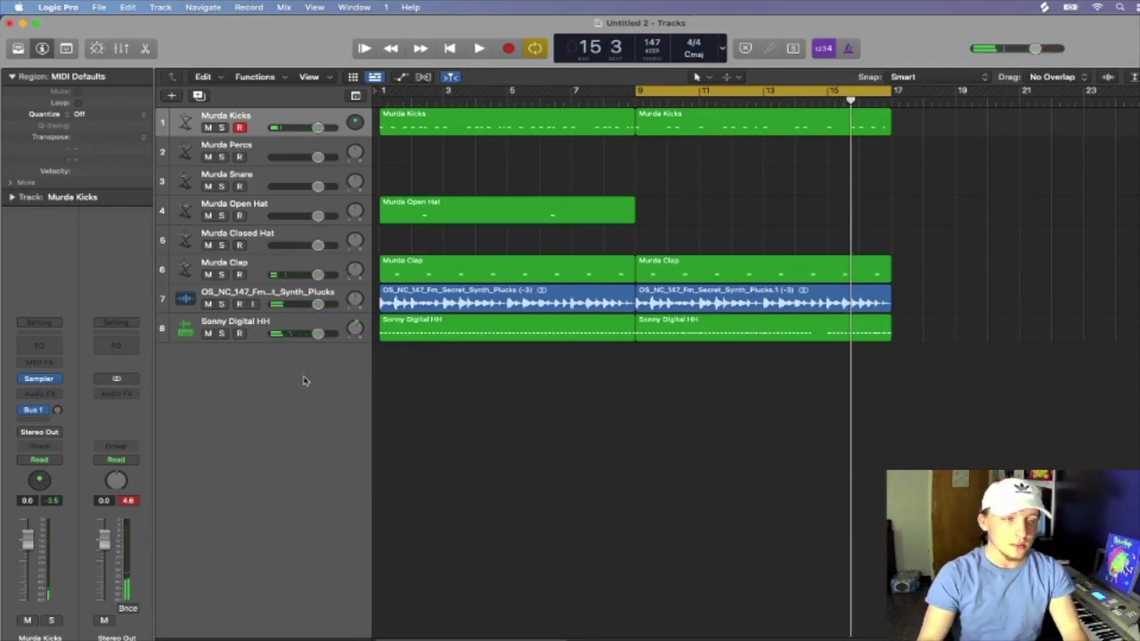
click(38, 388)
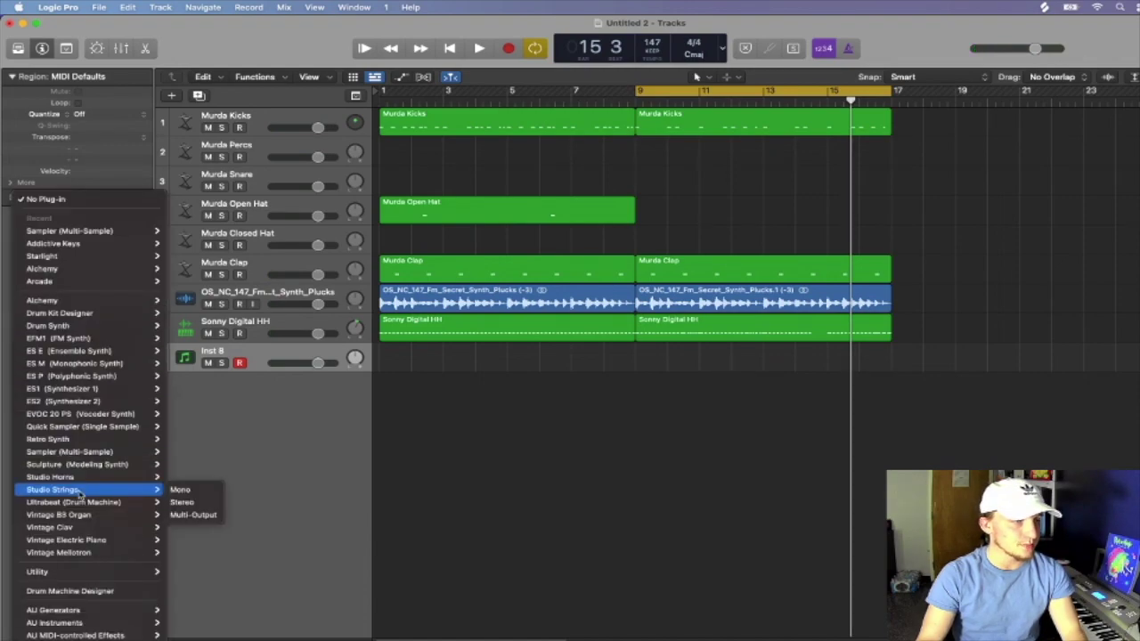
mouse_move(76, 234)
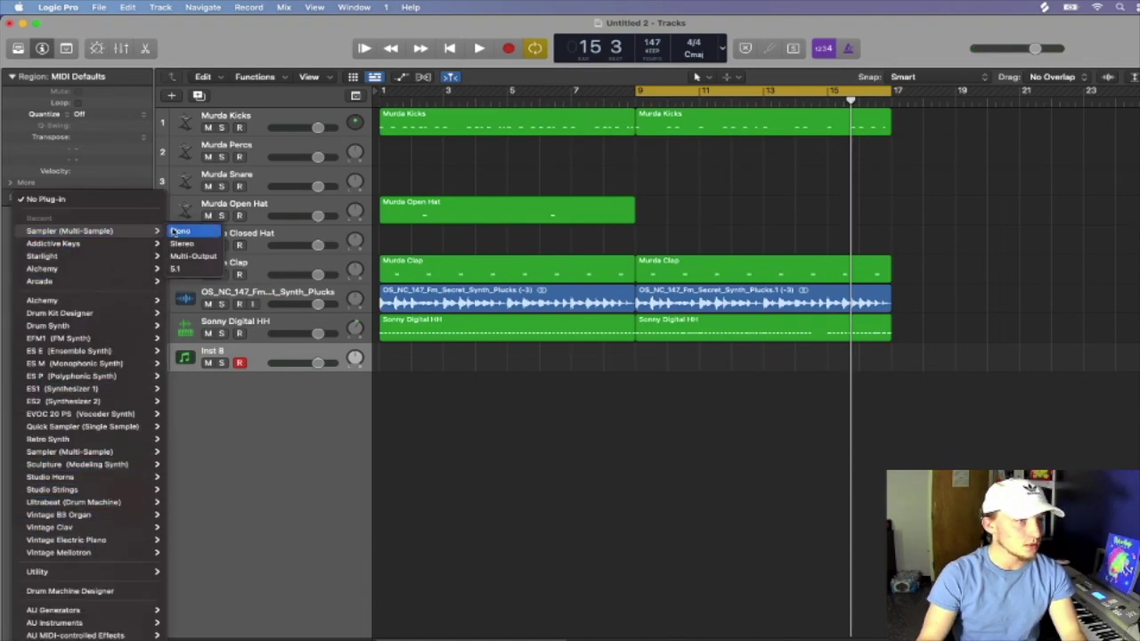
click(182, 257)
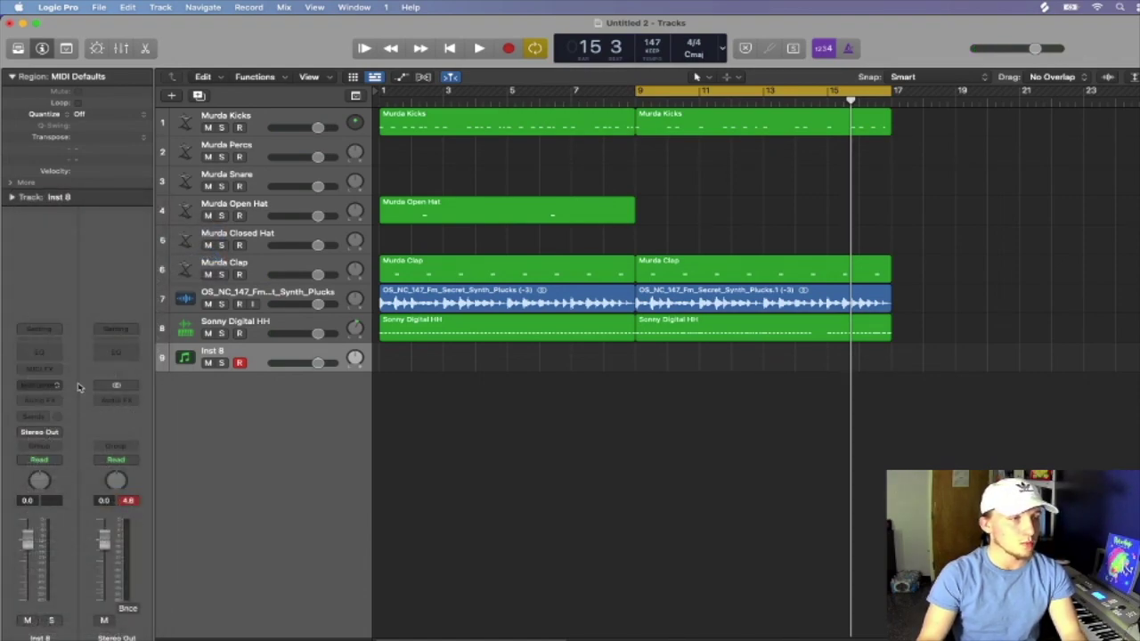
click(40, 385)
mouse_move(138, 233)
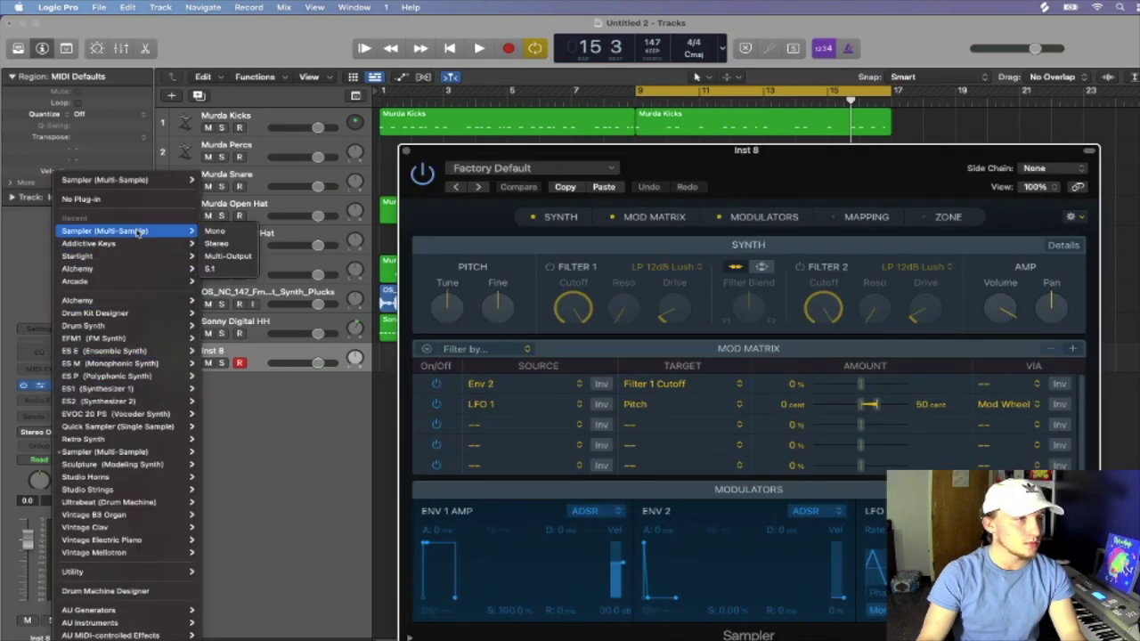
click(218, 257)
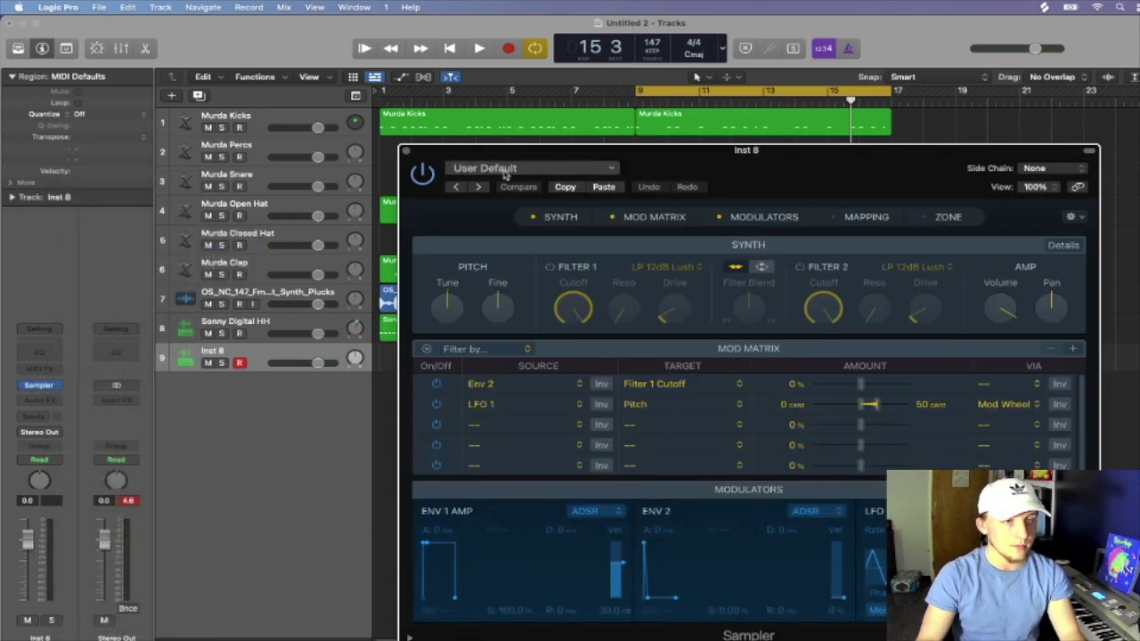
- Load the Pharoh Toast 808 preset in Sampler and close the plug-in window
click(540, 169)
scroll(514, 456, down, 5)
scroll(514, 455, down, 10)
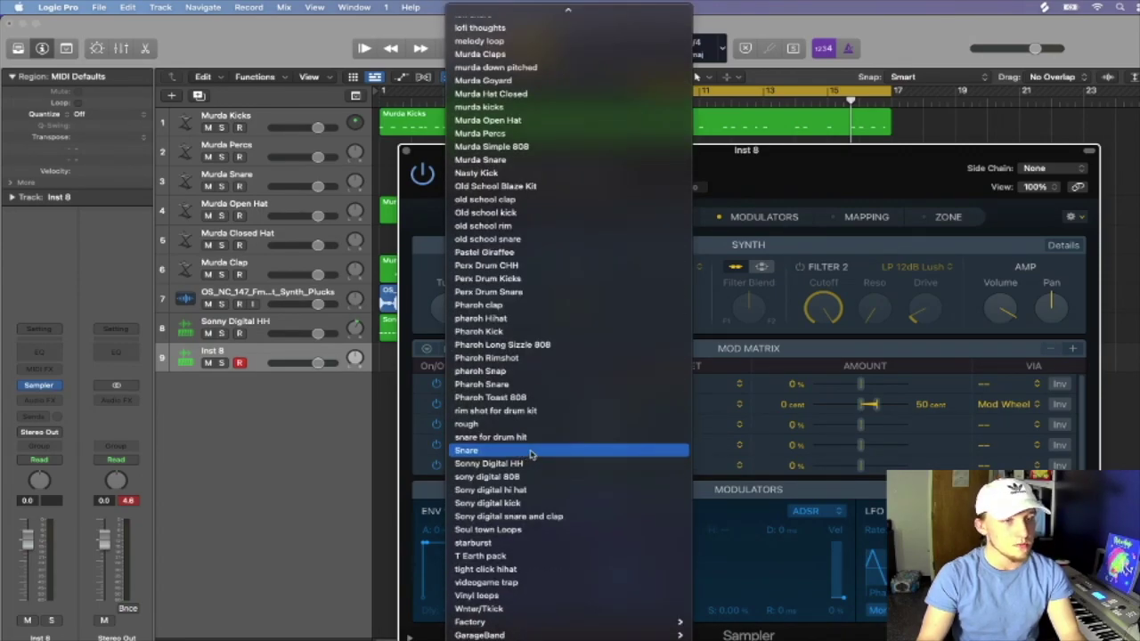
click(550, 399)
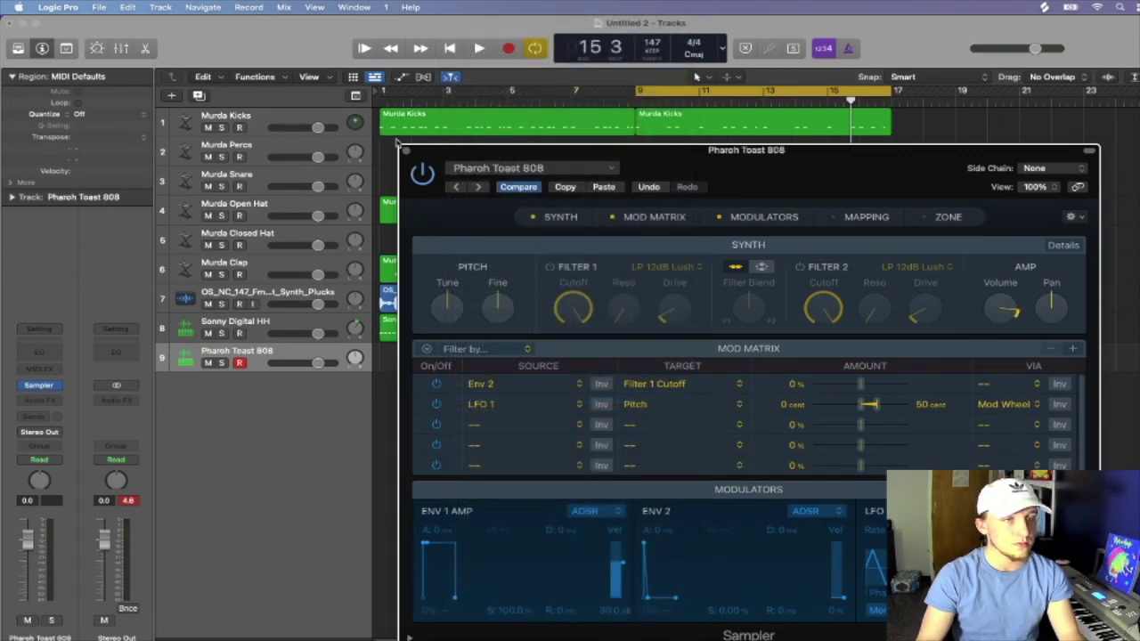
click(407, 153)
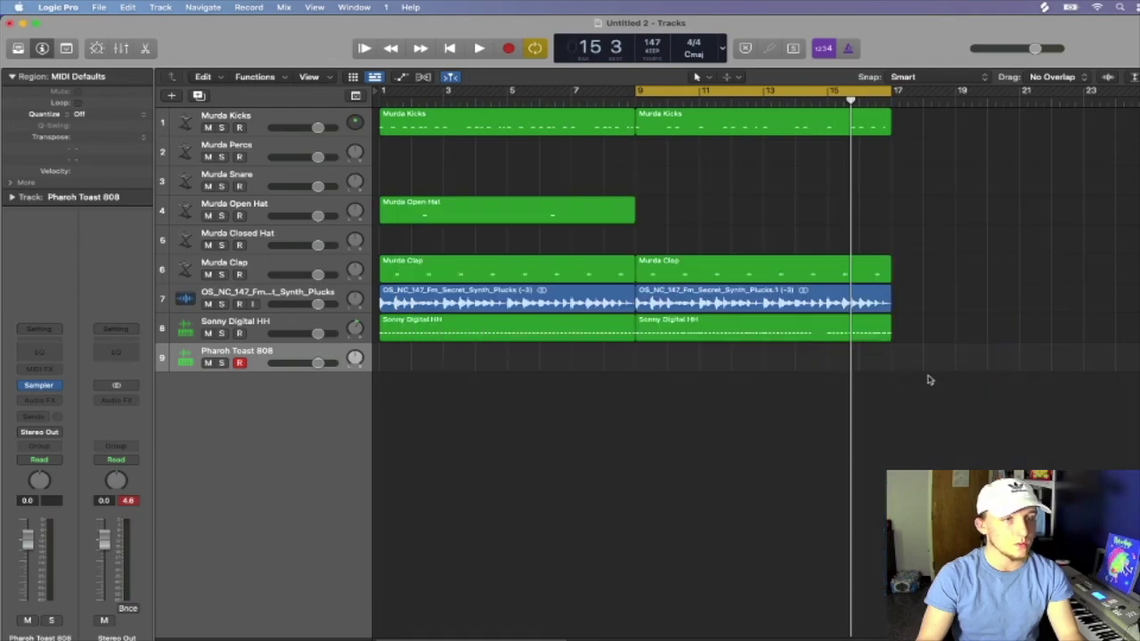
- Create an empty one-bar MIDI region at bar 9 on the Pharoh Toast 808 track and open it in the Piano Roll
right_click(662, 365)
click(677, 363)
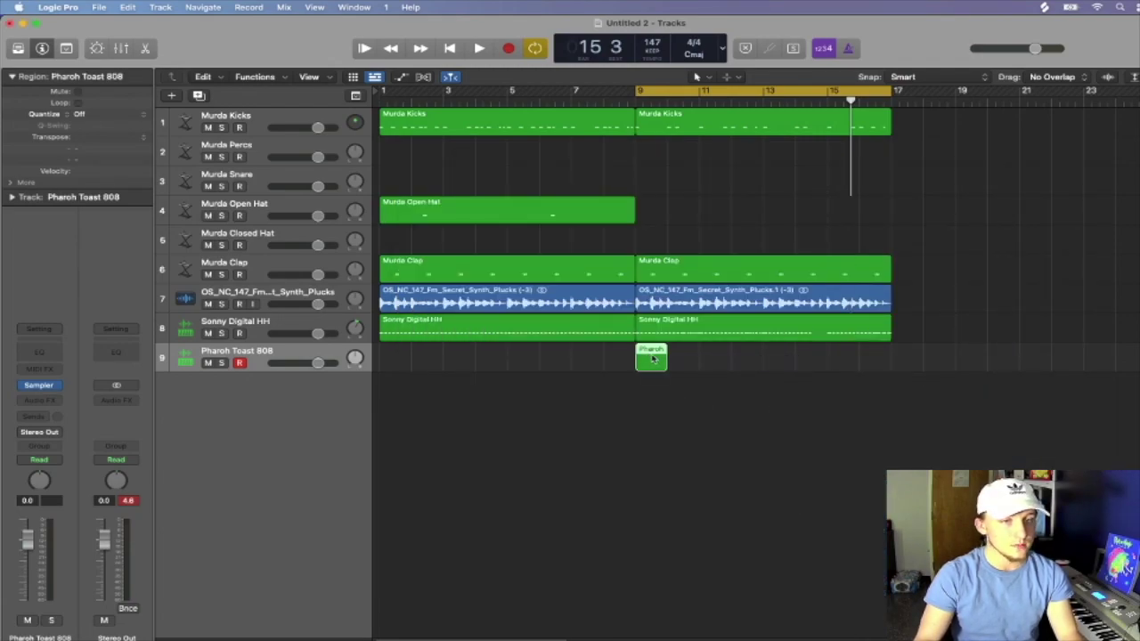
double_click(653, 358)
- Audition single notes of the Pharoh Toast 808 with Musical Typing while playback is stopped
key(k)
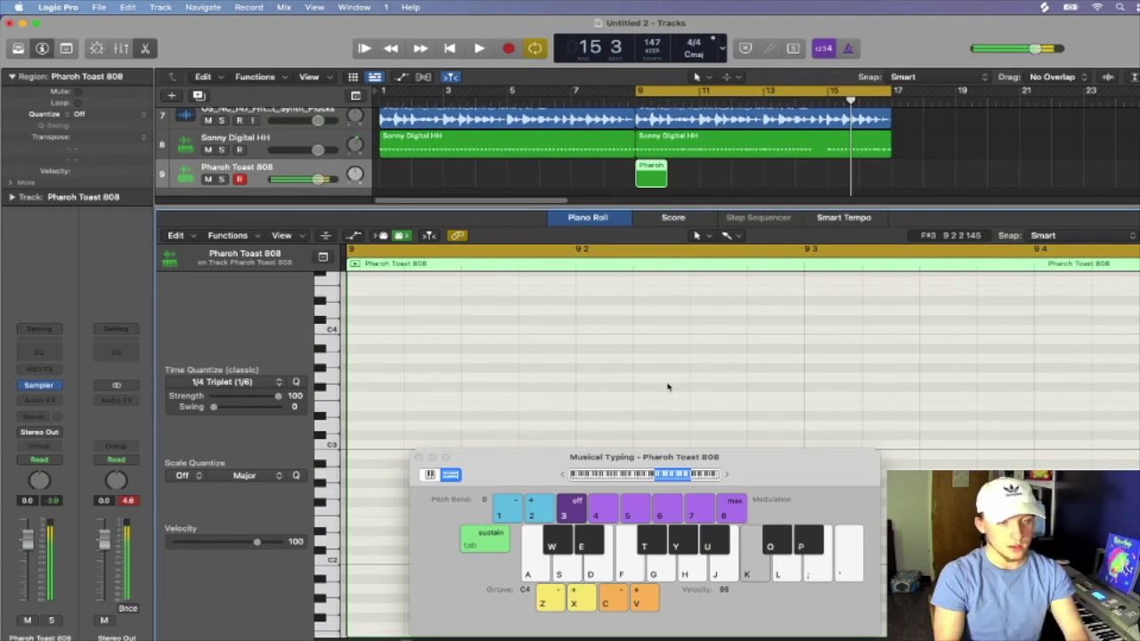
key(a)
key(h)
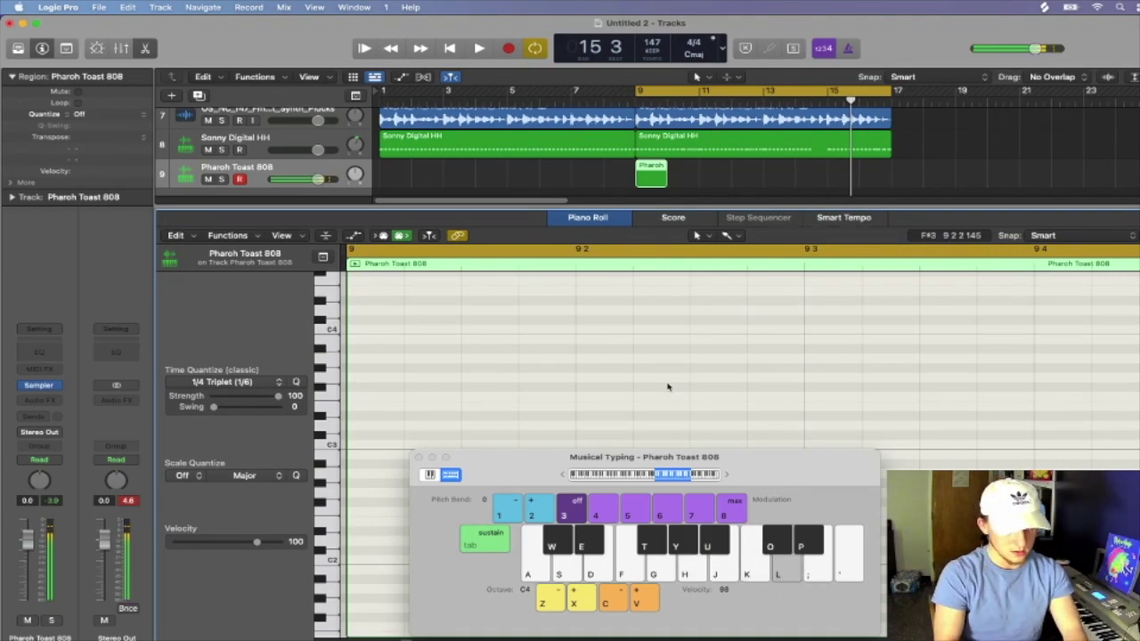
key(k)
key(j)
key(d)
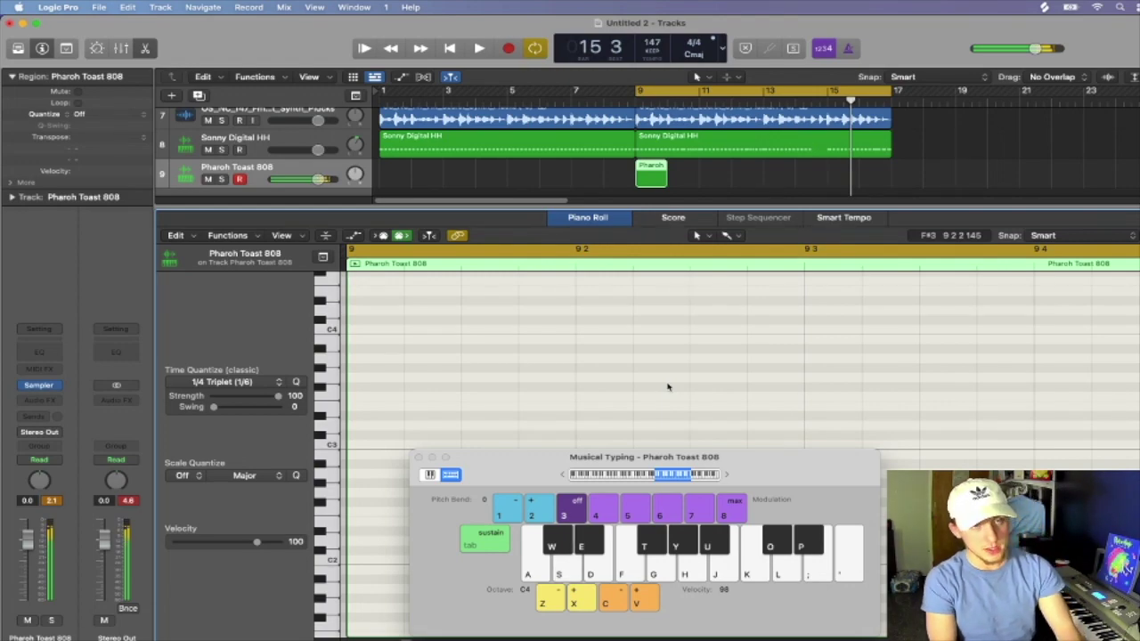
- Play the bars 9–17 cycle and rehearse an 808 bass line over it with Musical Typing
key(space)
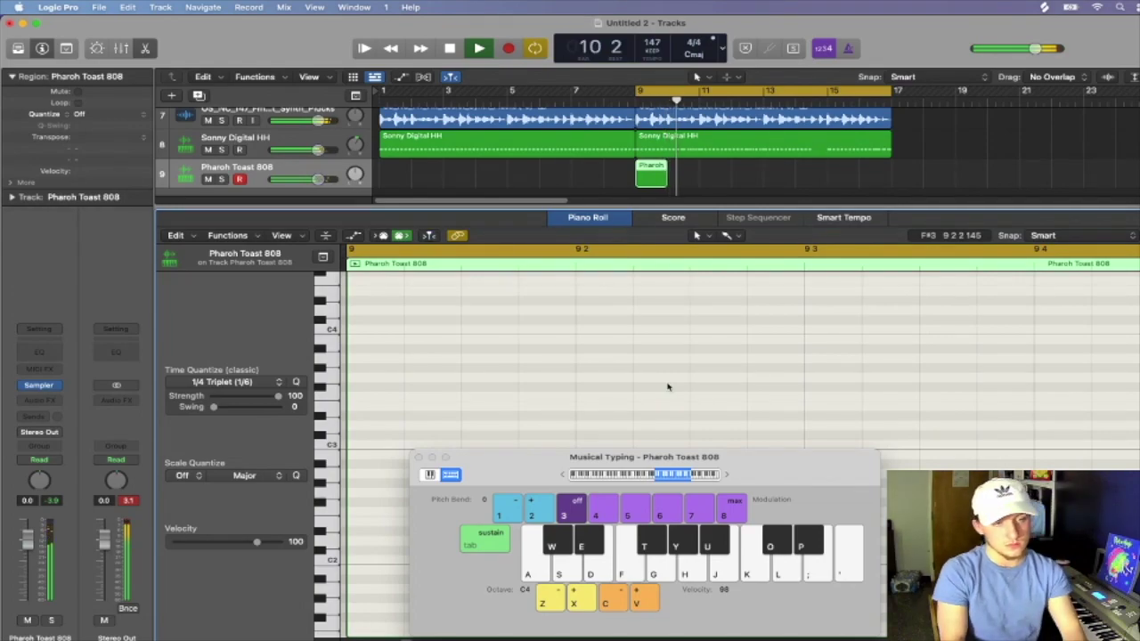
key(g)
key(g)
key(f)
key(d)
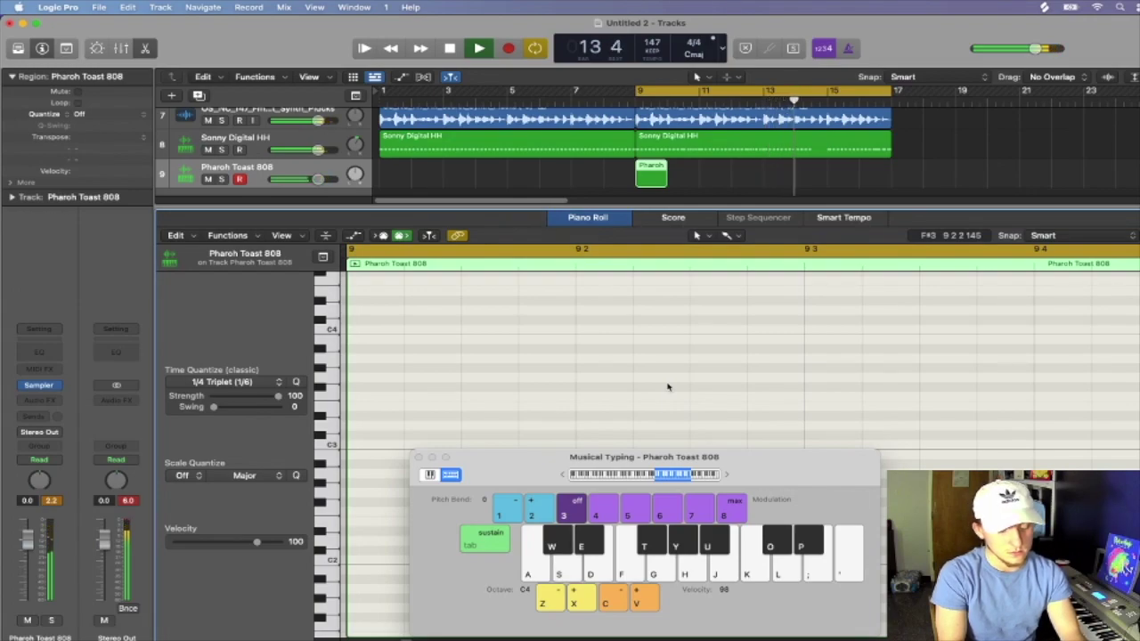
key(h)
key(s)
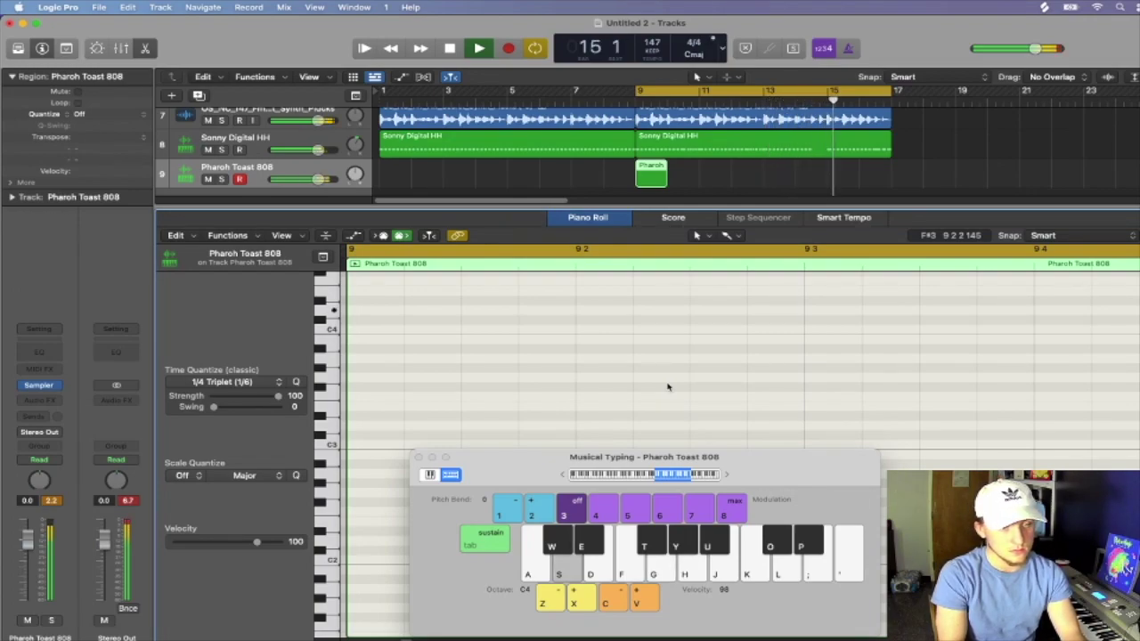
key(s)
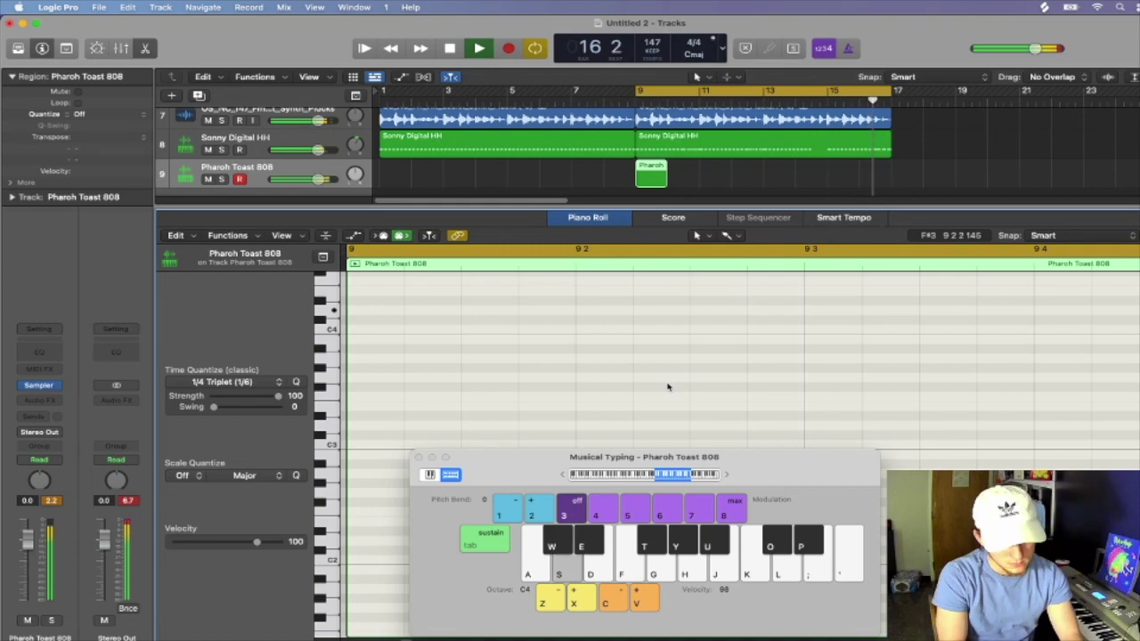
key(s)
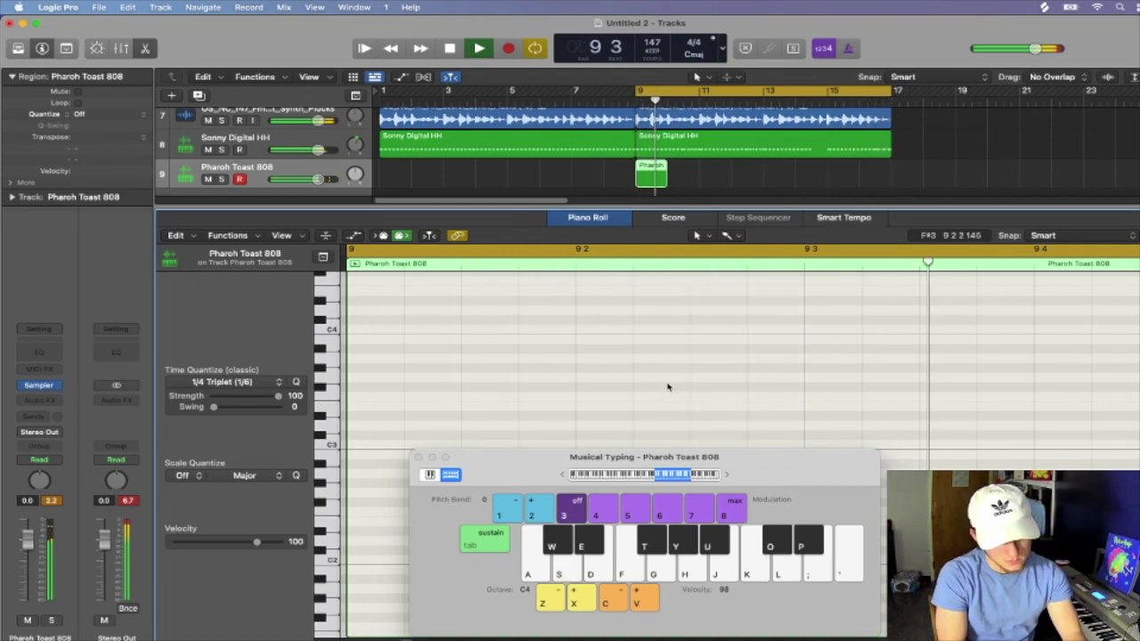
key(h)
key(g)
key(s)
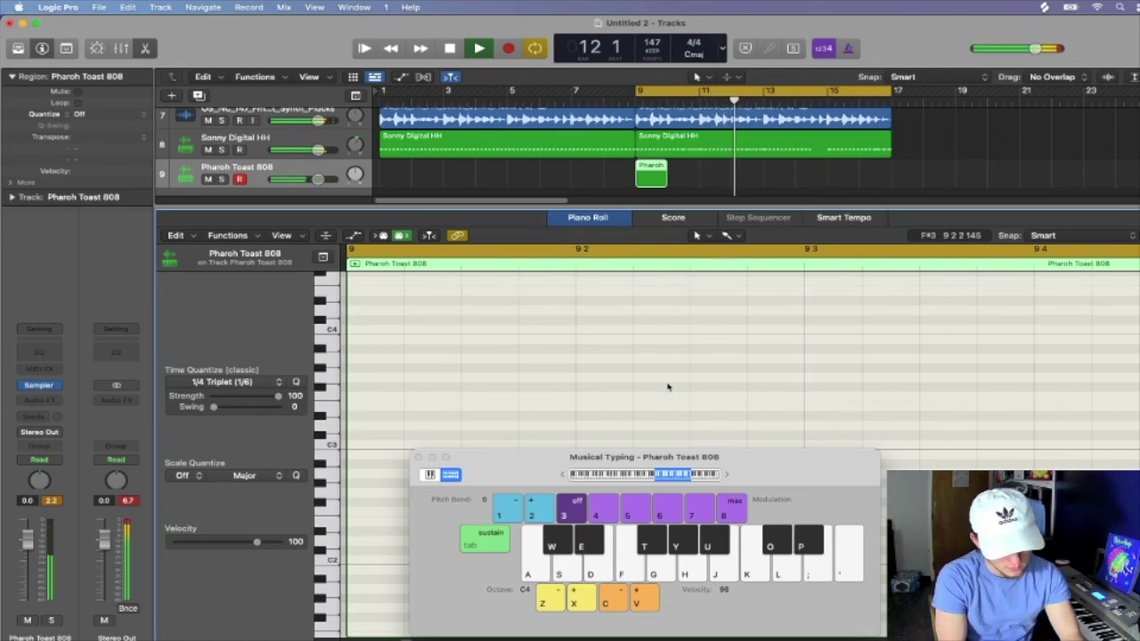
key(d)
key(f)
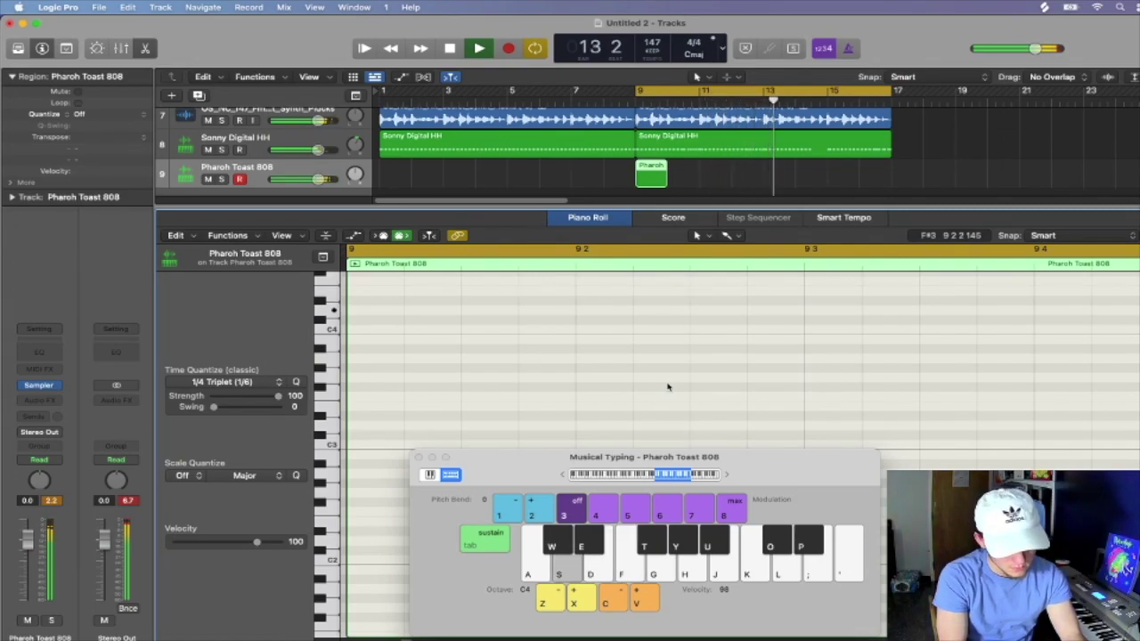
key(h)
key(g)
key(s)
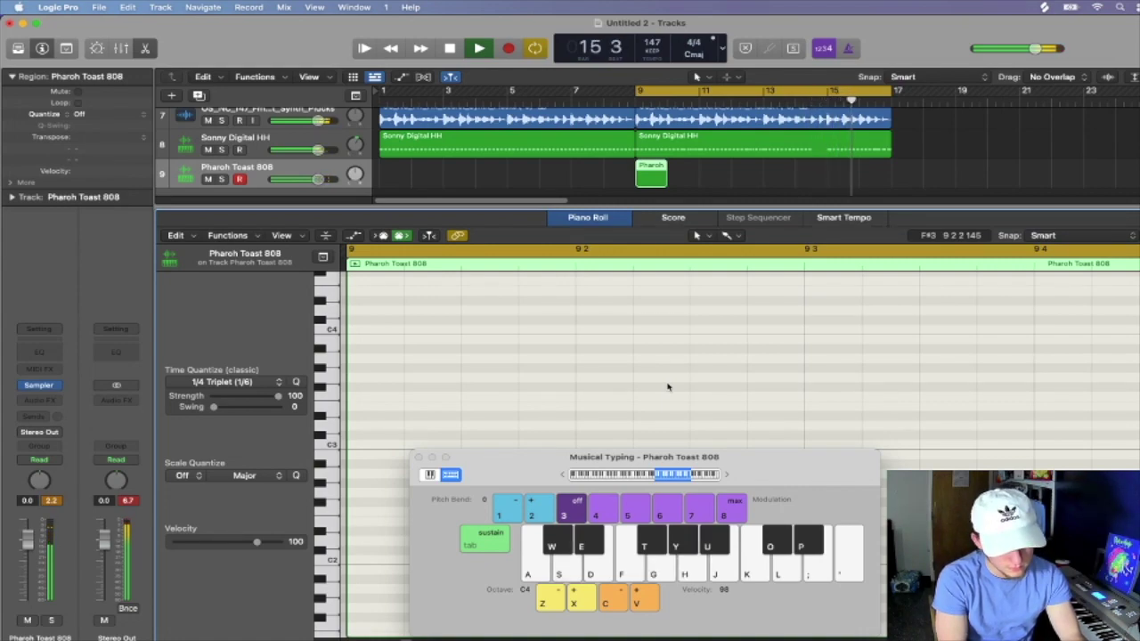
key(d)
key(f)
key(s)
key(s)
- Record the 808 bass line over the bars 9–17 cycle on the Pharoh Toast 808 track with Musical Typing, starting on D4
key(r)
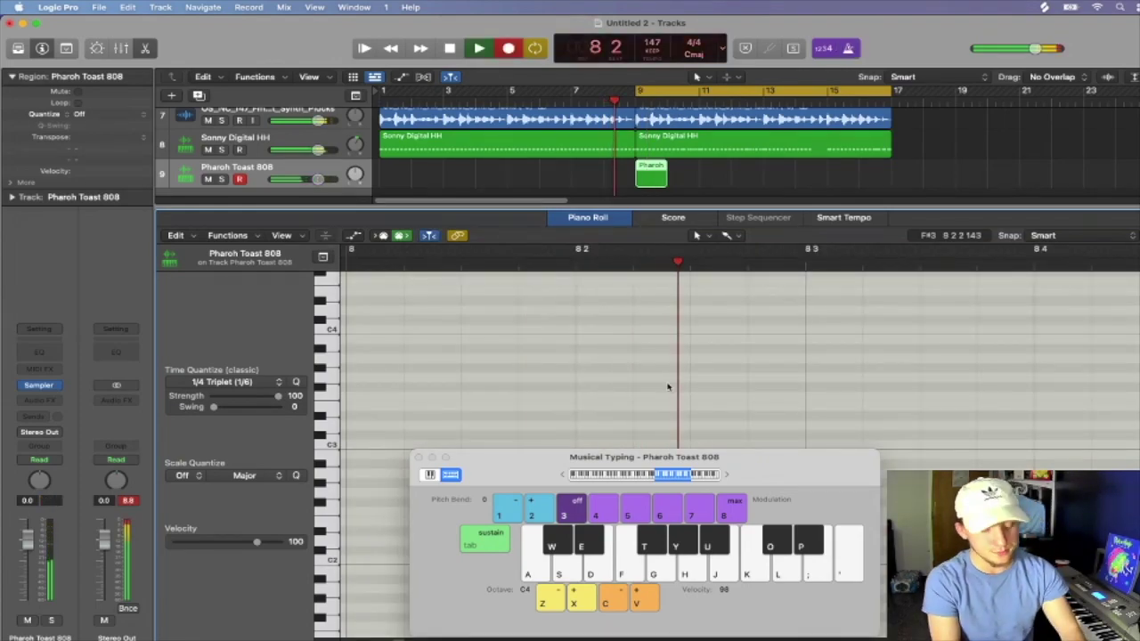
key(s)
key(s)
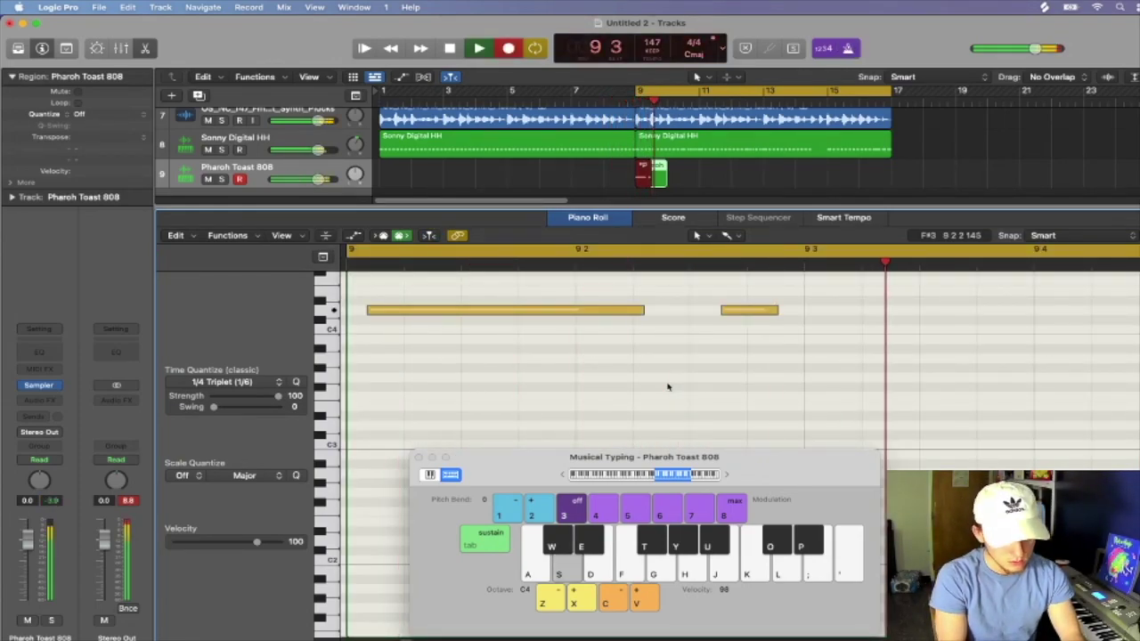
key(s)
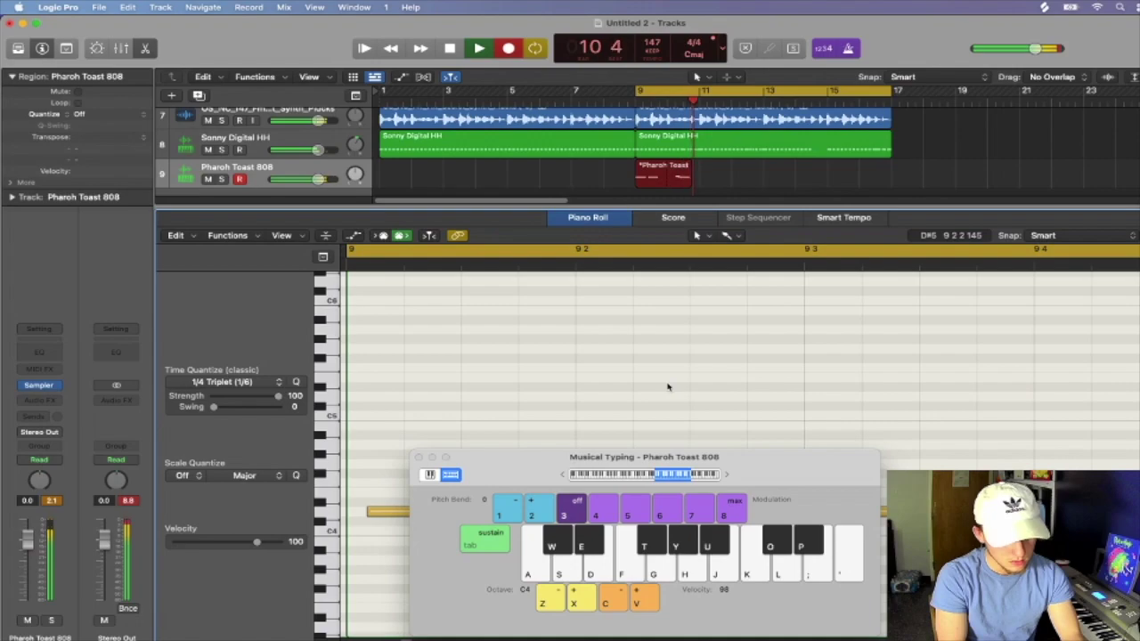
key(d)
key(f)
key(g)
key(s)
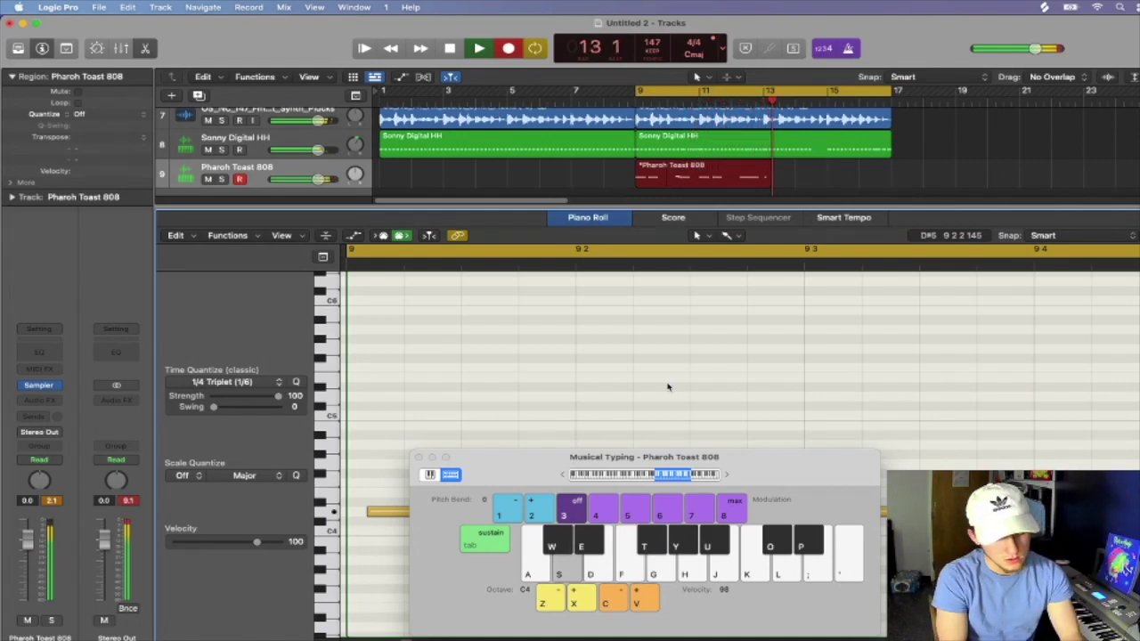
key(h)
key(g)
key(s)
key(s)
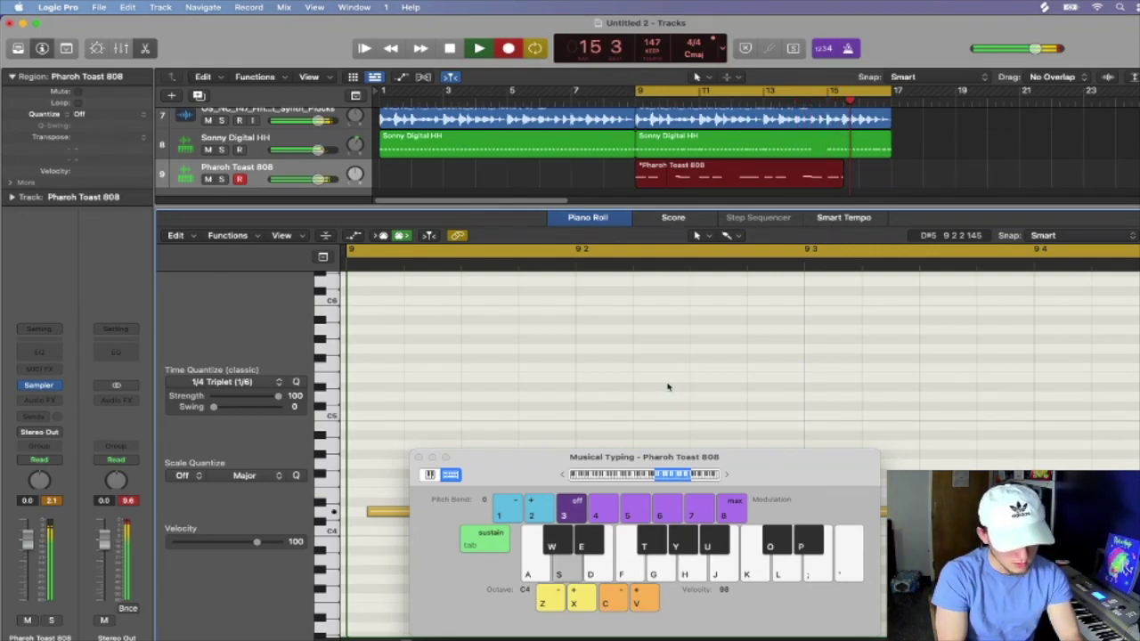
key(d)
key(f)
key(g)
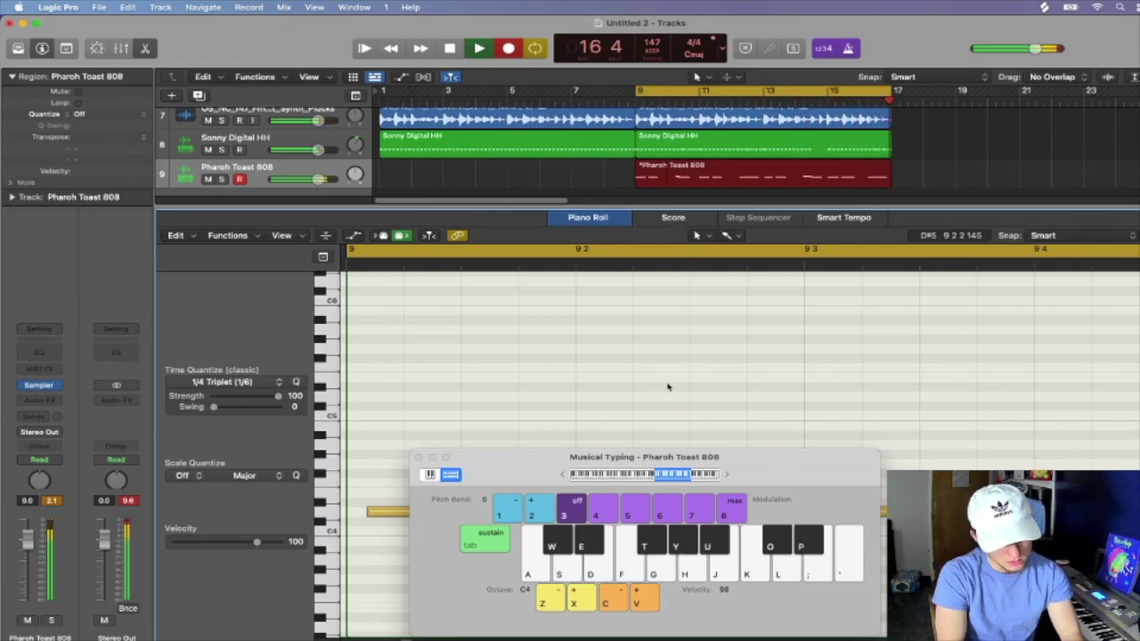
key(space)
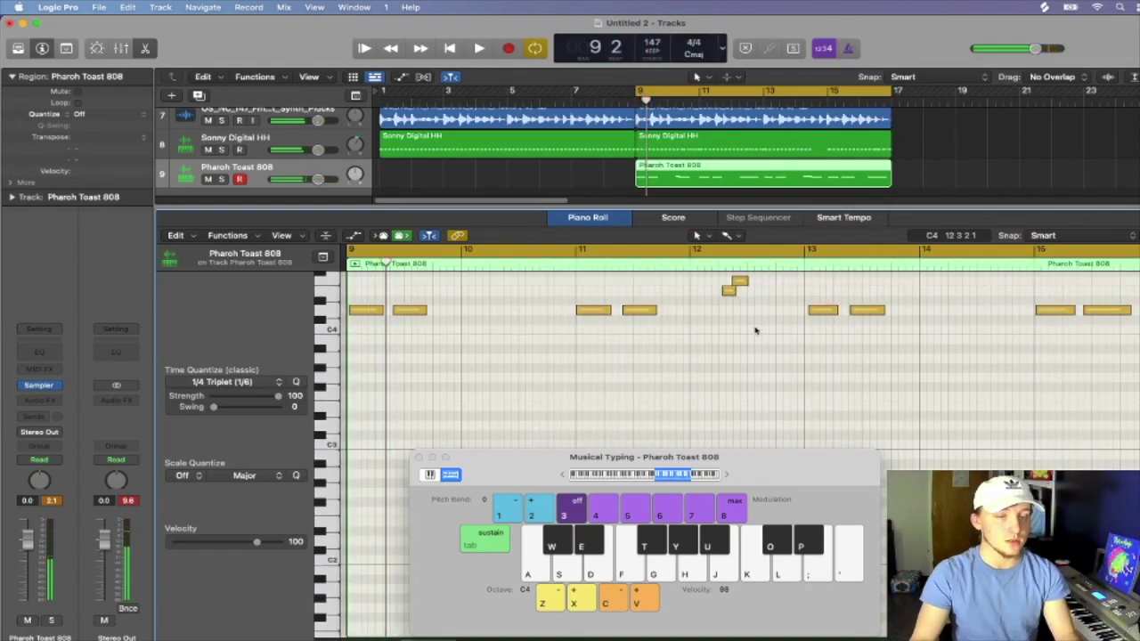
scroll(734, 382, up, 5)
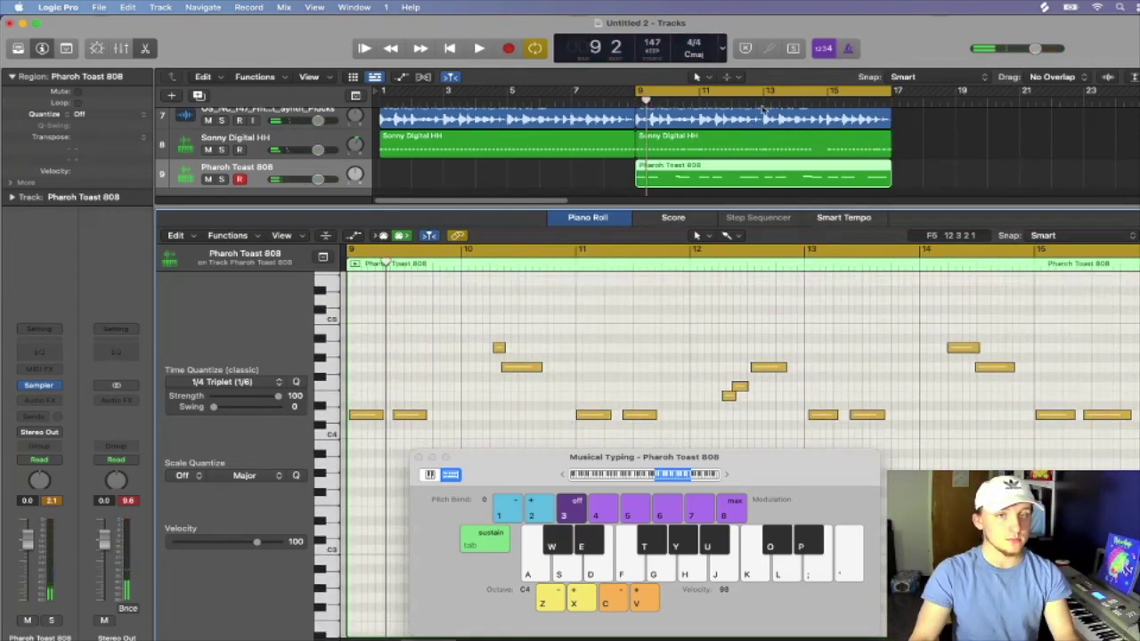
- Trim the recorded Pharoh Toast 808 region so it ends at bar 13
click(763, 100)
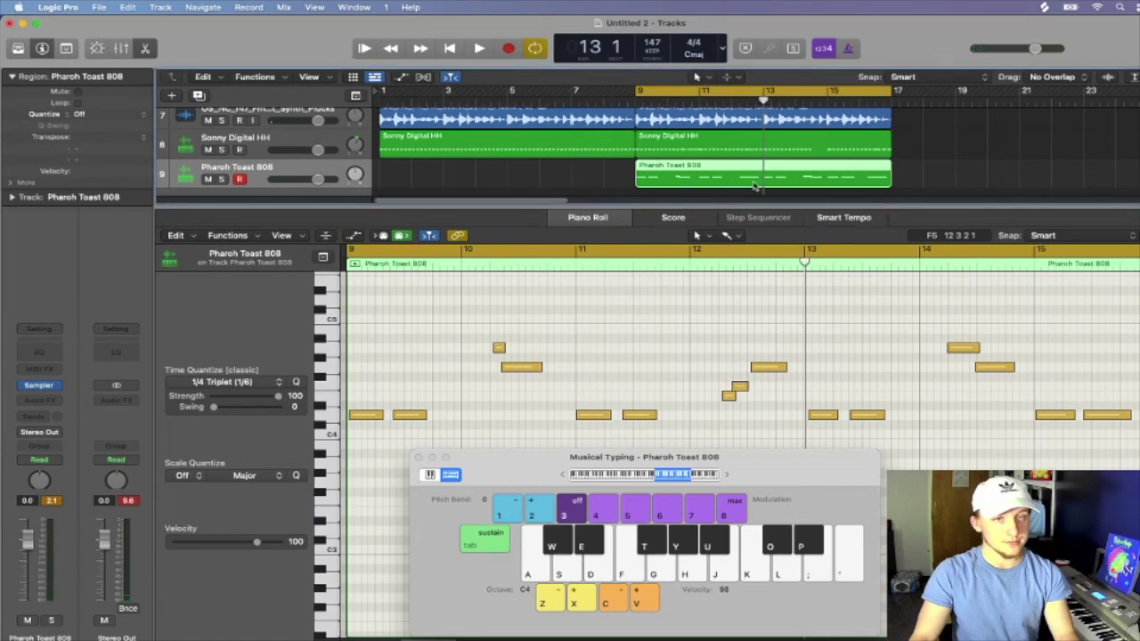
drag(752, 181, 701, 179)
- Try quantizing all 808 notes to 1/4 Triplet and starting the second note slightly later
click(597, 390)
key(super+a)
key(q)
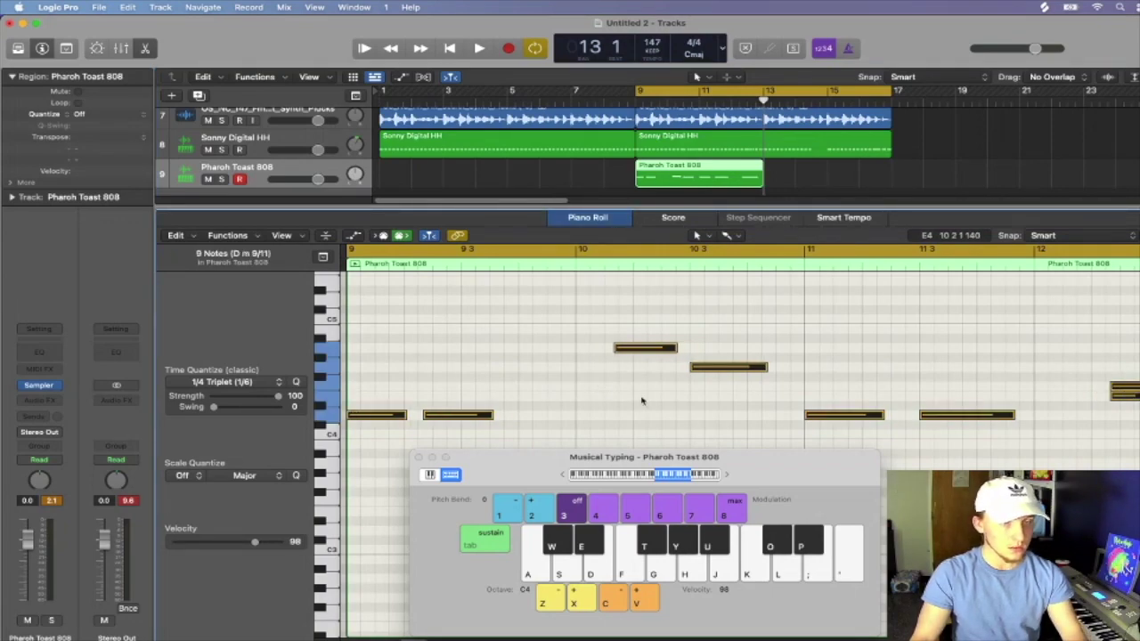
key(space)
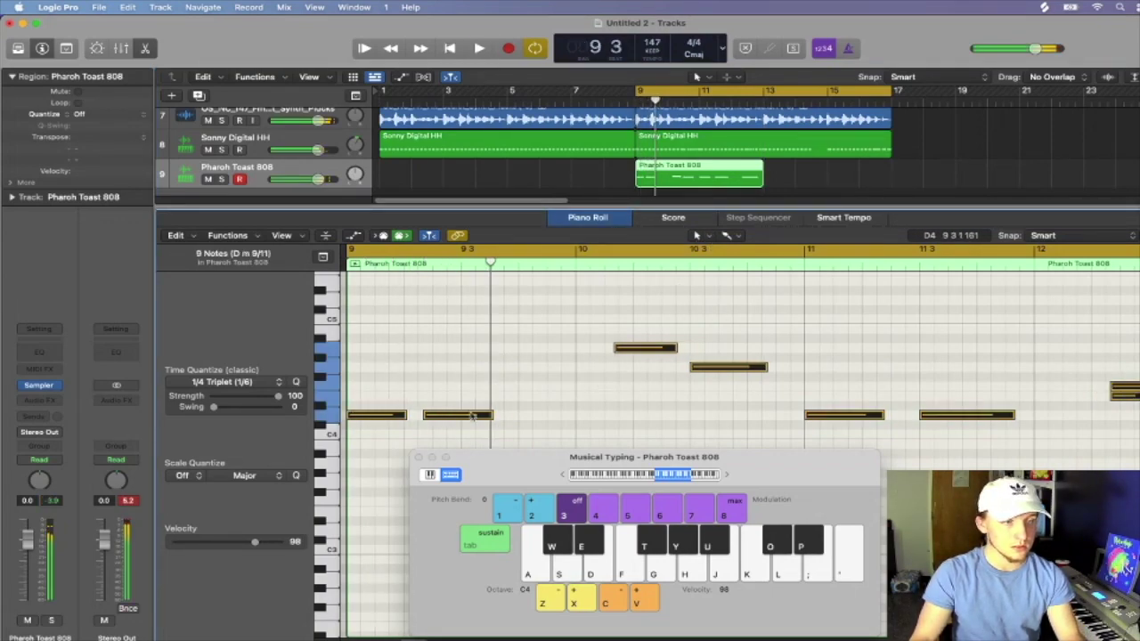
click(432, 424)
drag(423, 416, 433, 415)
click(223, 382)
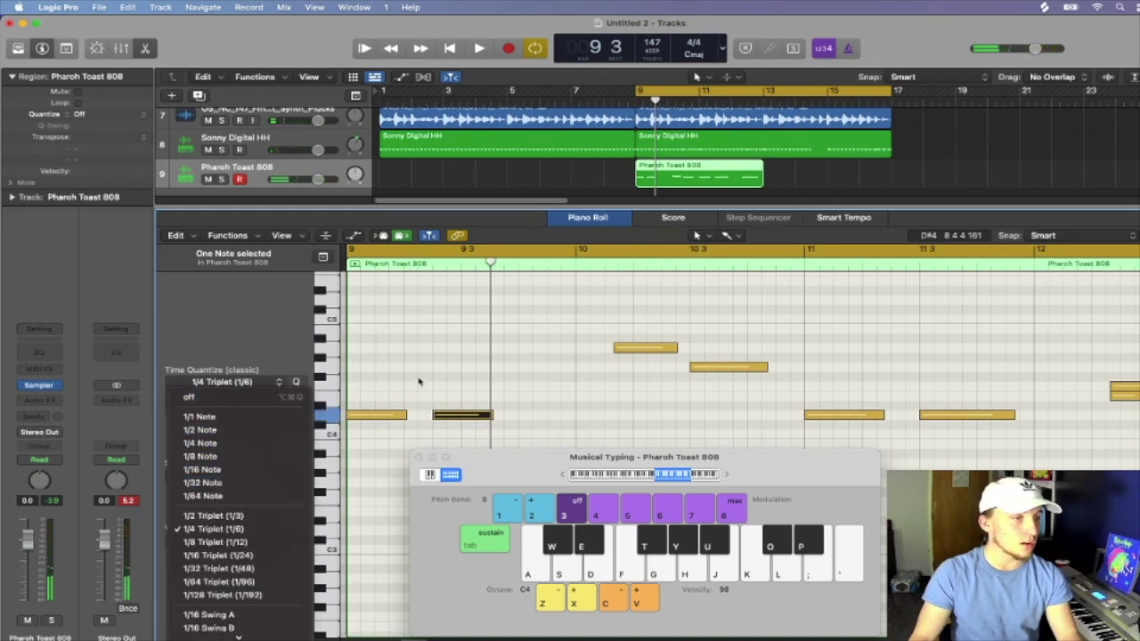
click(456, 375)
key(super+a)
key(q)
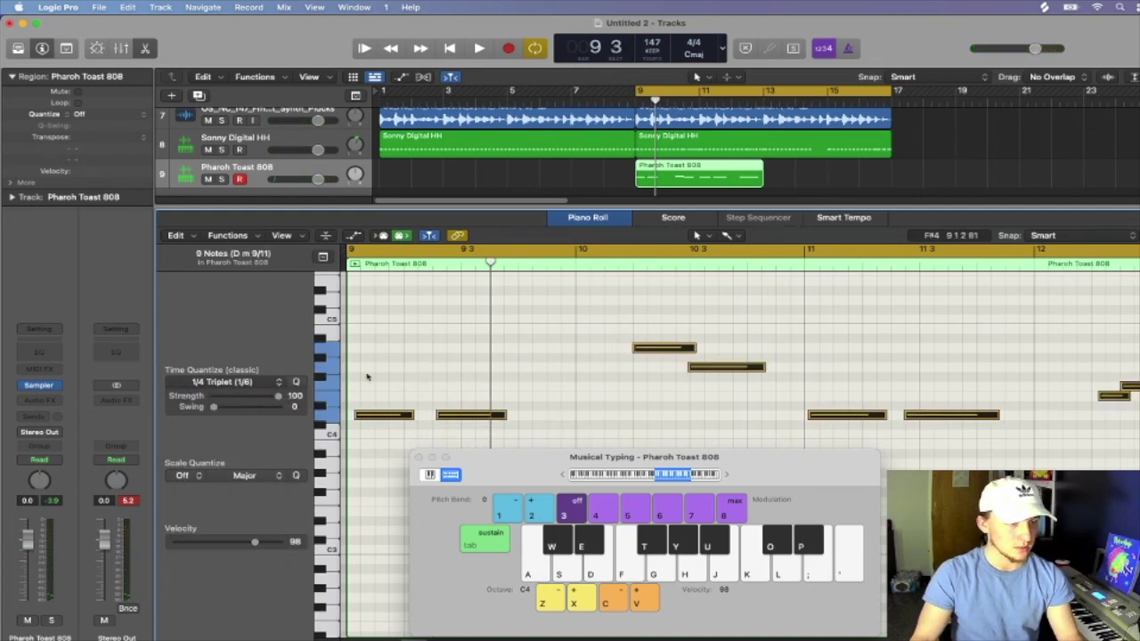
- Quantize all notes of the 808 region to 1/8 Note and play back the result
click(247, 384)
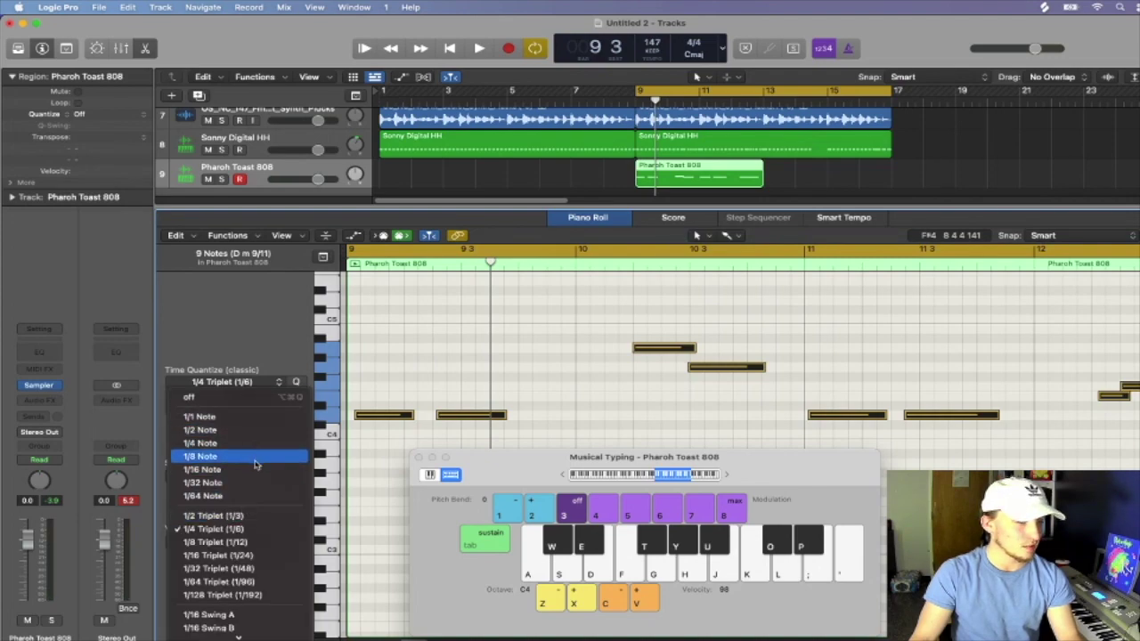
click(258, 460)
click(529, 385)
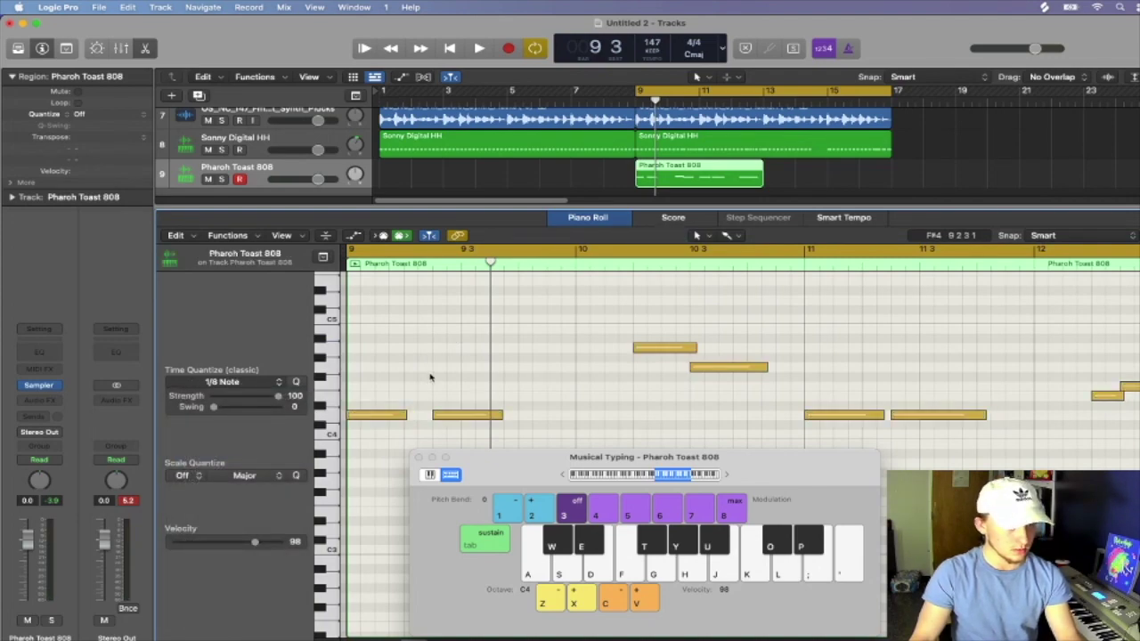
key(super+a)
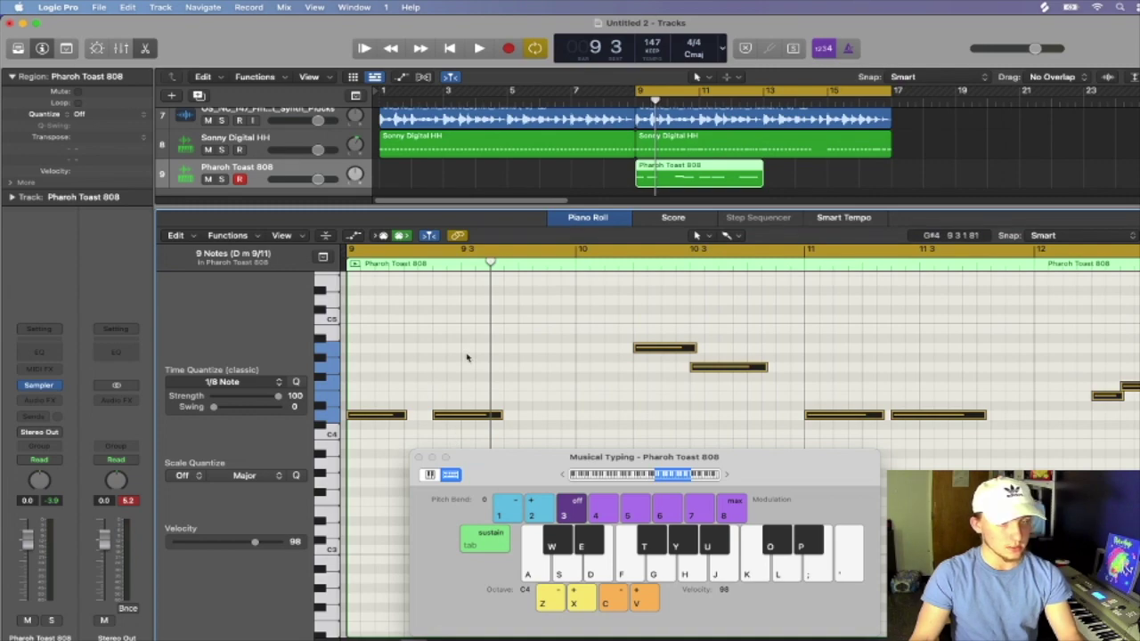
key(space)
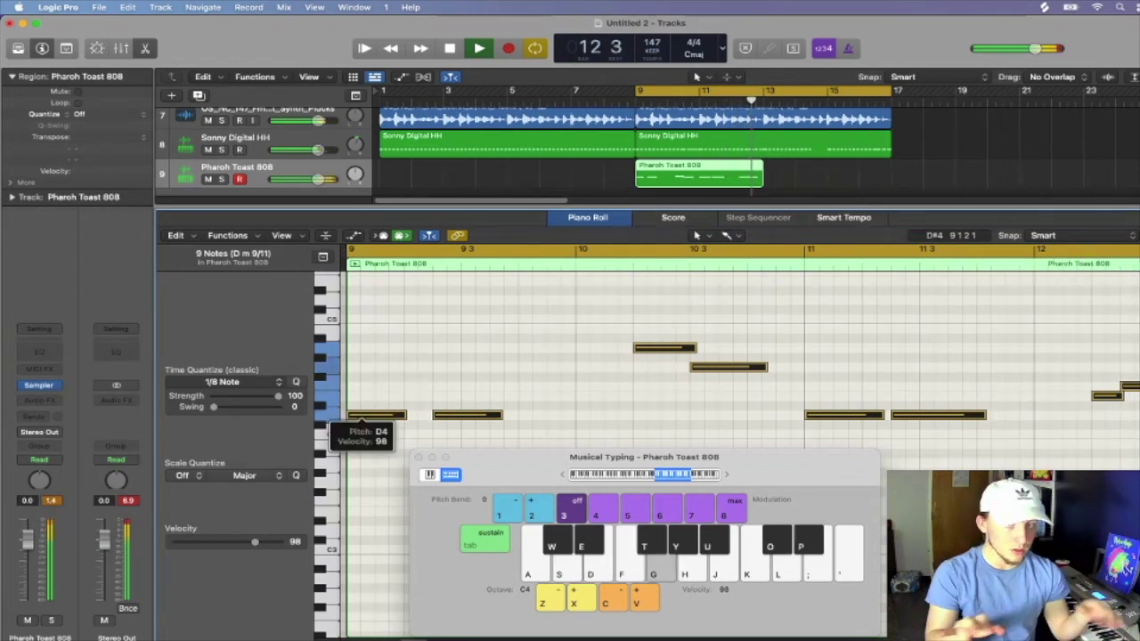
key(space)
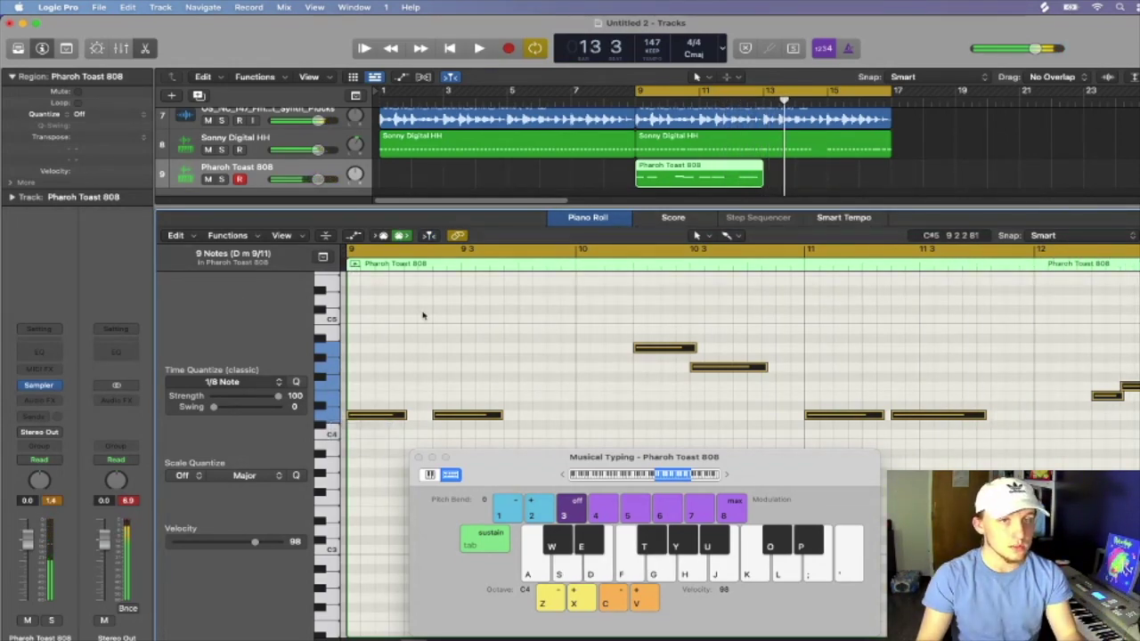
- Close the Musical Typing keyboard and the Piano Roll editor
click(887, 177)
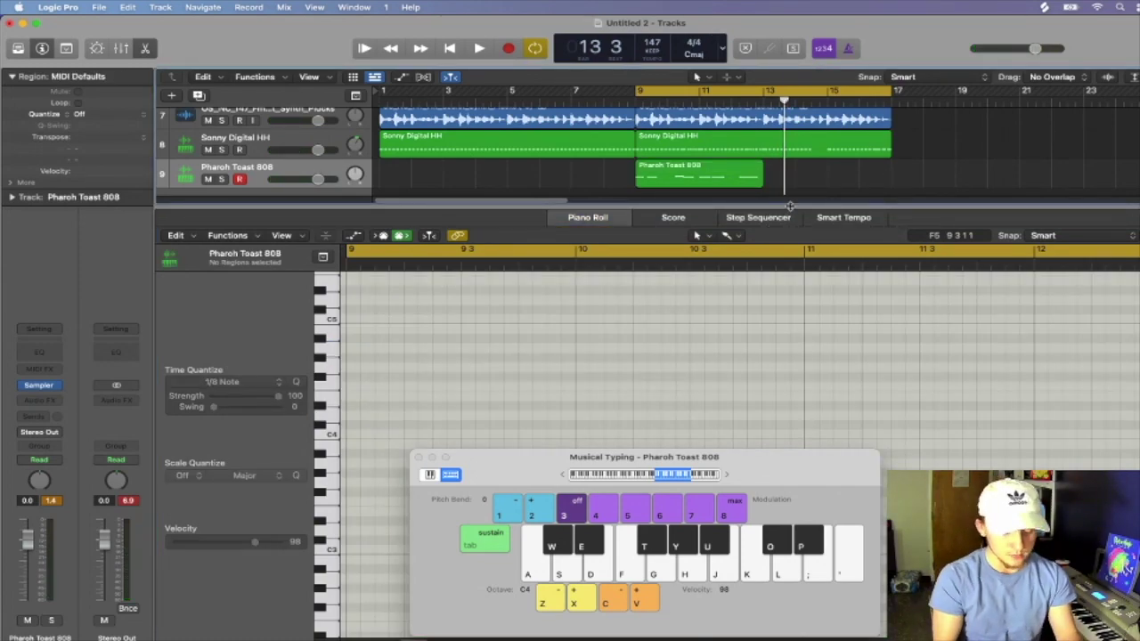
key(super+k)
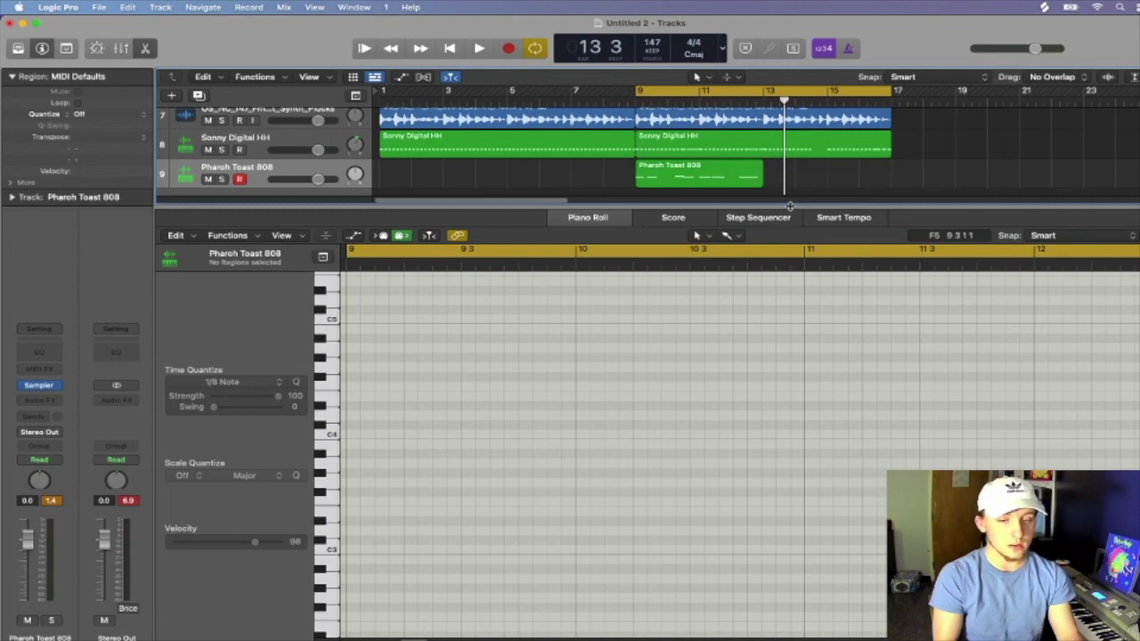
key(e)
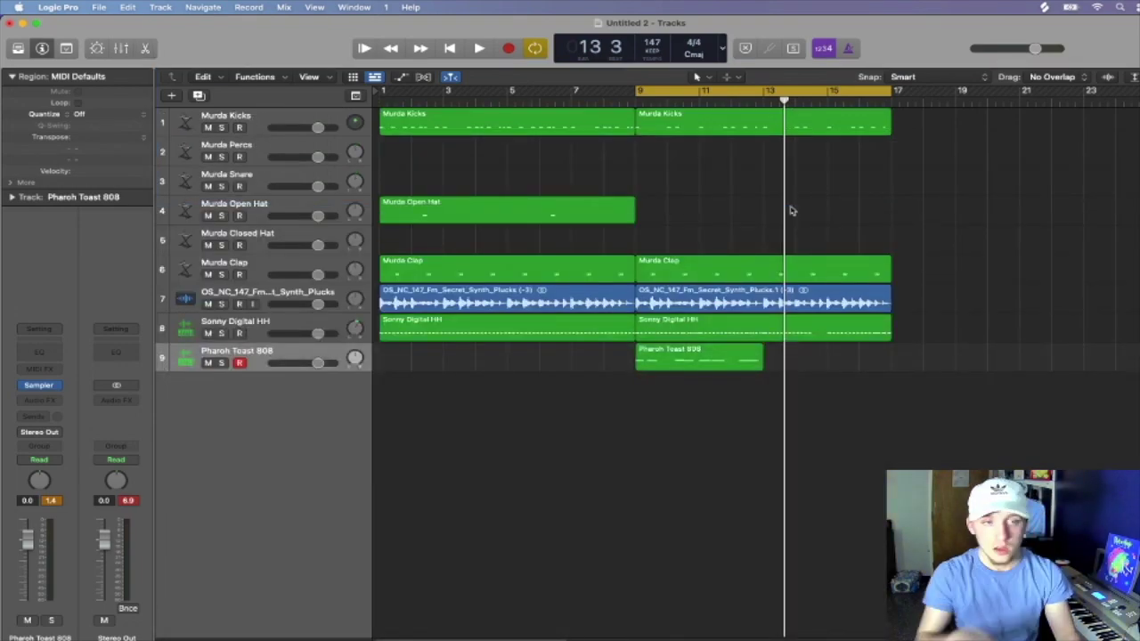
- Repeat the four-bar Pharoh Toast 808 region up to bar 17 and join both copies into one region
click(722, 355)
key(super+r)
drag(815, 425, 727, 365)
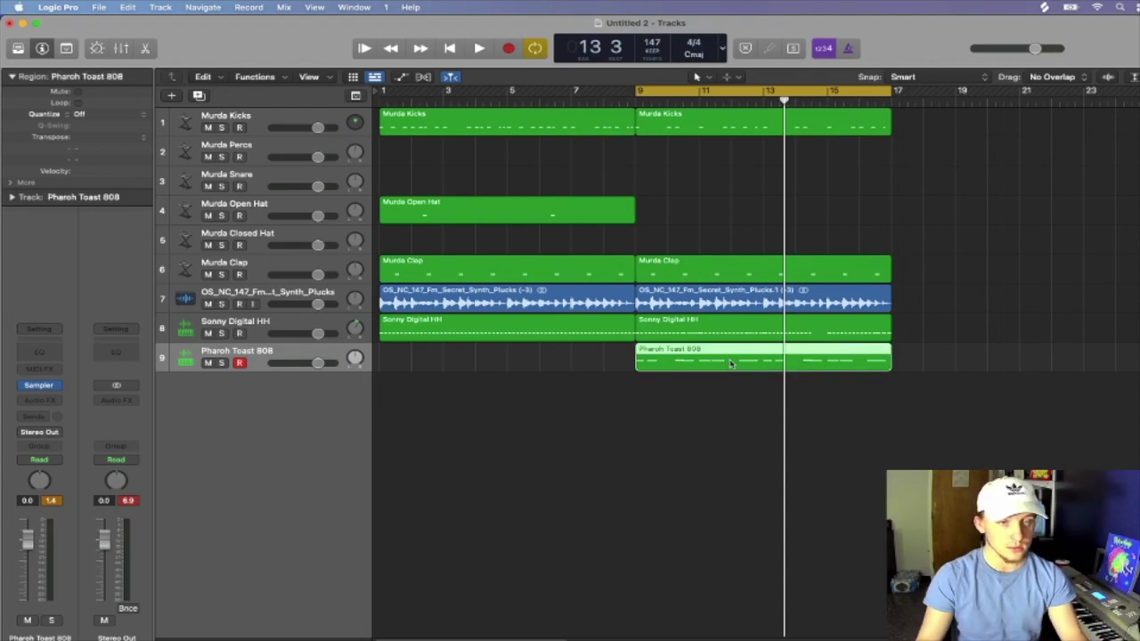
- Try all notes of the joined 808 region one octave lower during playback and move them back up an octave
key(e)
key(super+a)
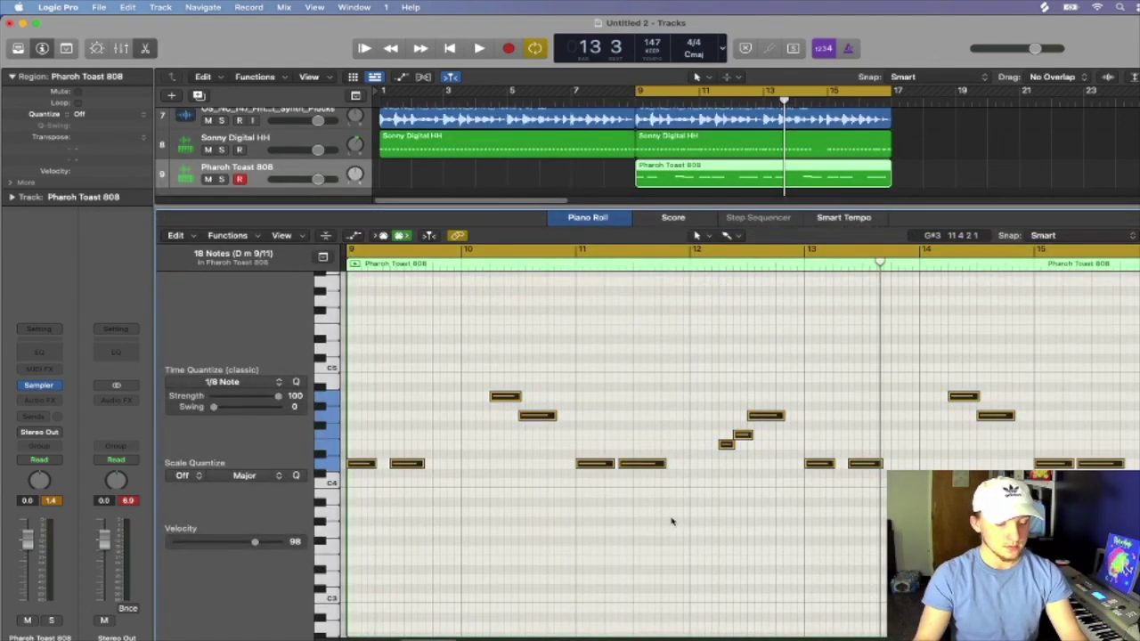
key(alt+shift+Down)
key(space)
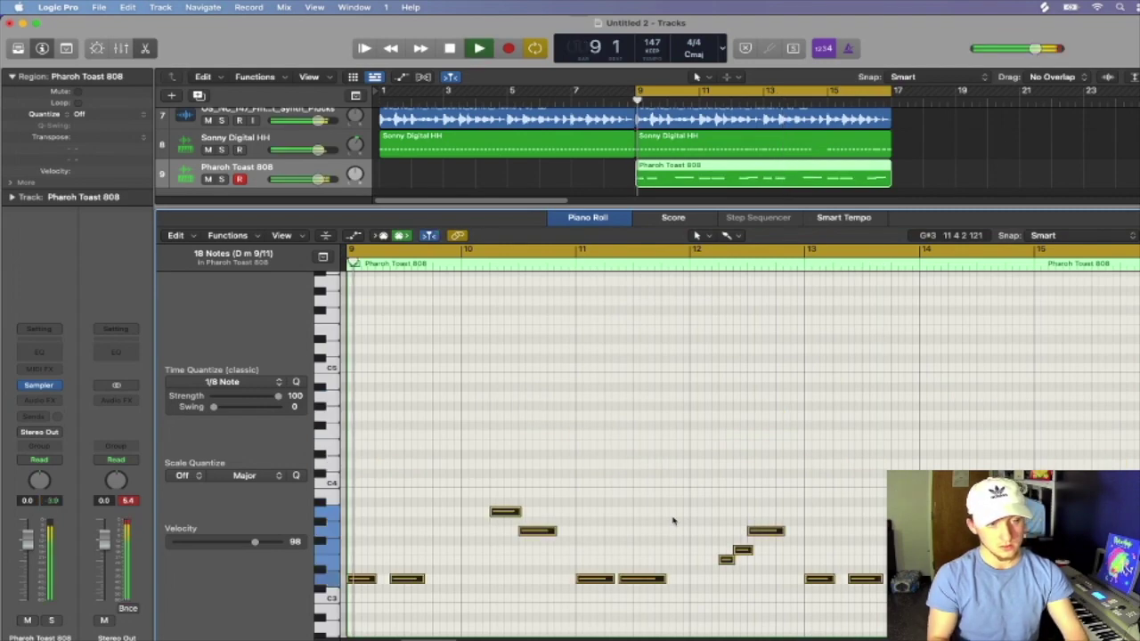
key(space)
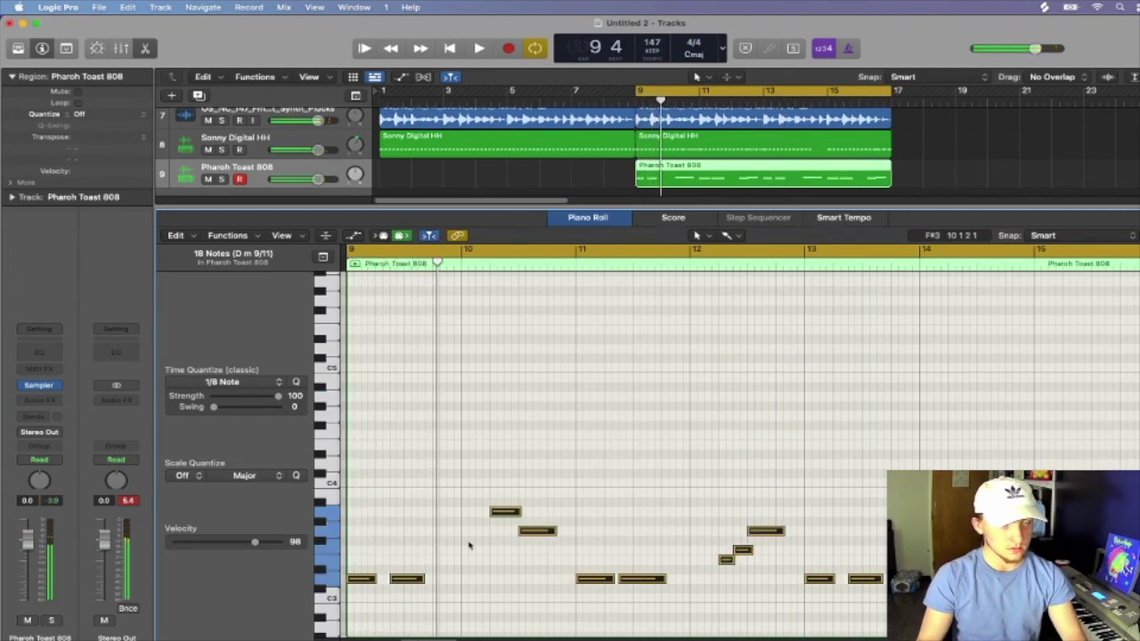
key(space)
key(alt+shift+Up)
- Play the bars 9–17 cycle to check the 808 line against the beat and close the Piano Roll
key(space)
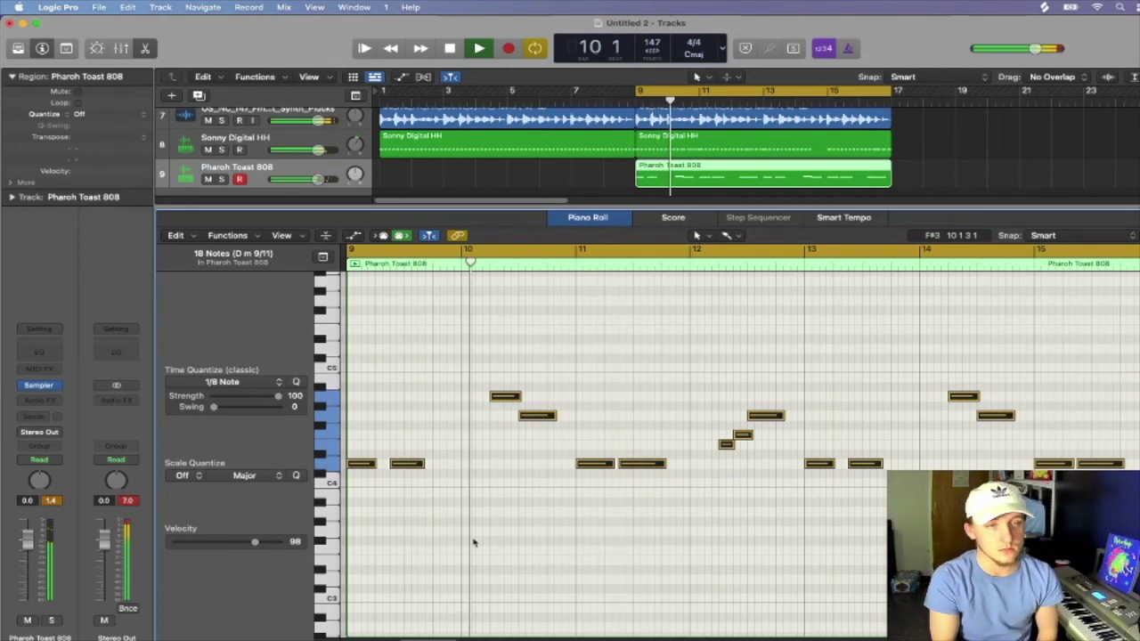
key(p)
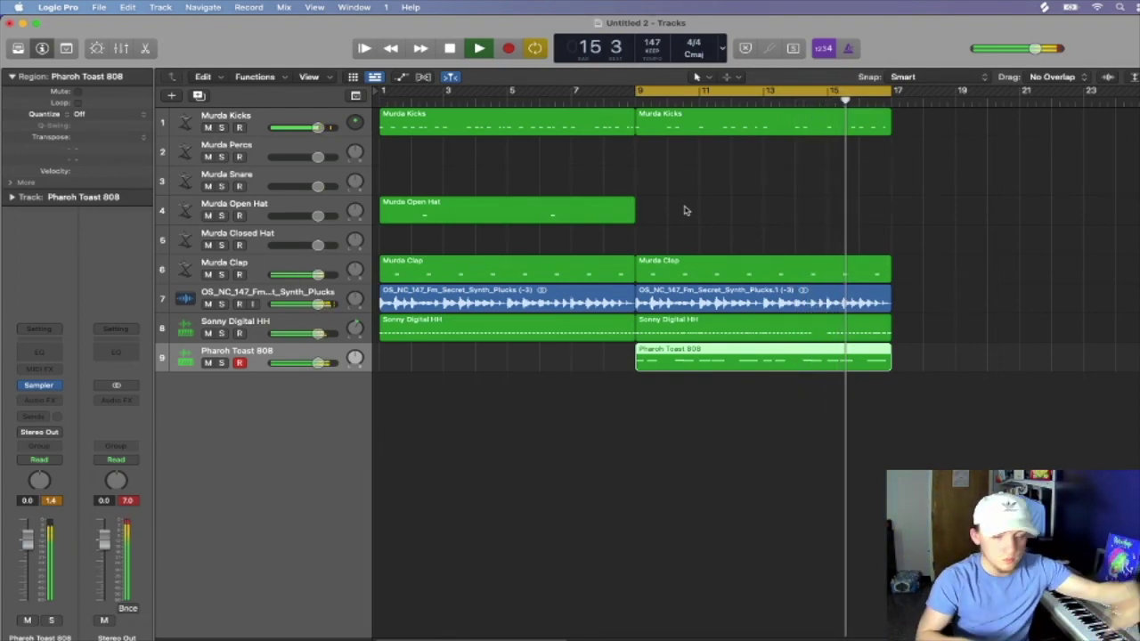
key(space)
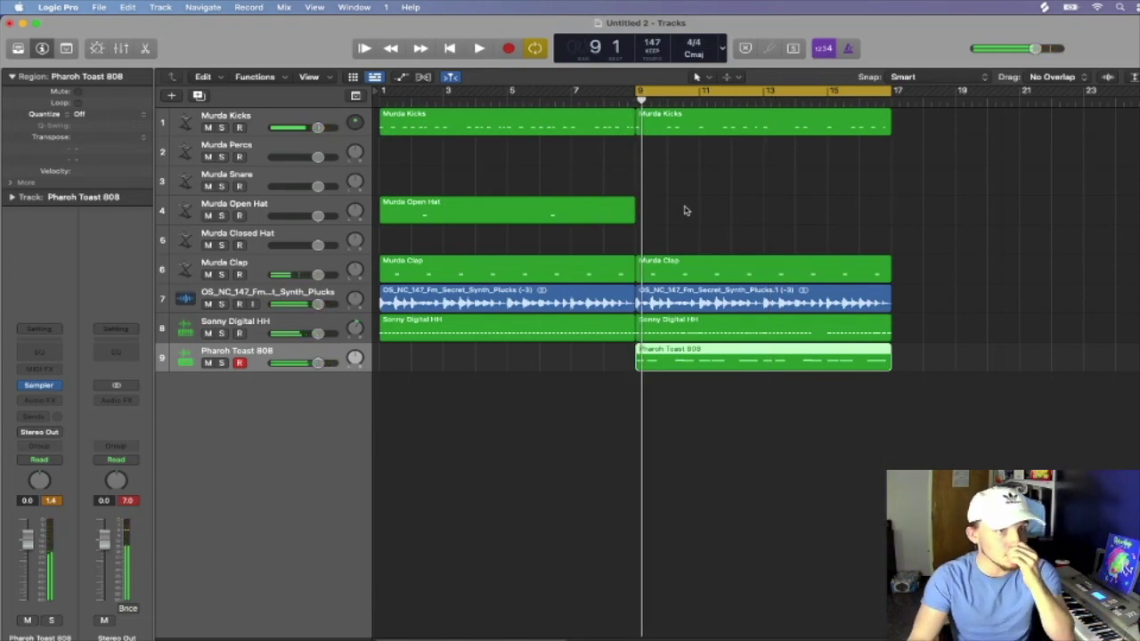
click(574, 481)
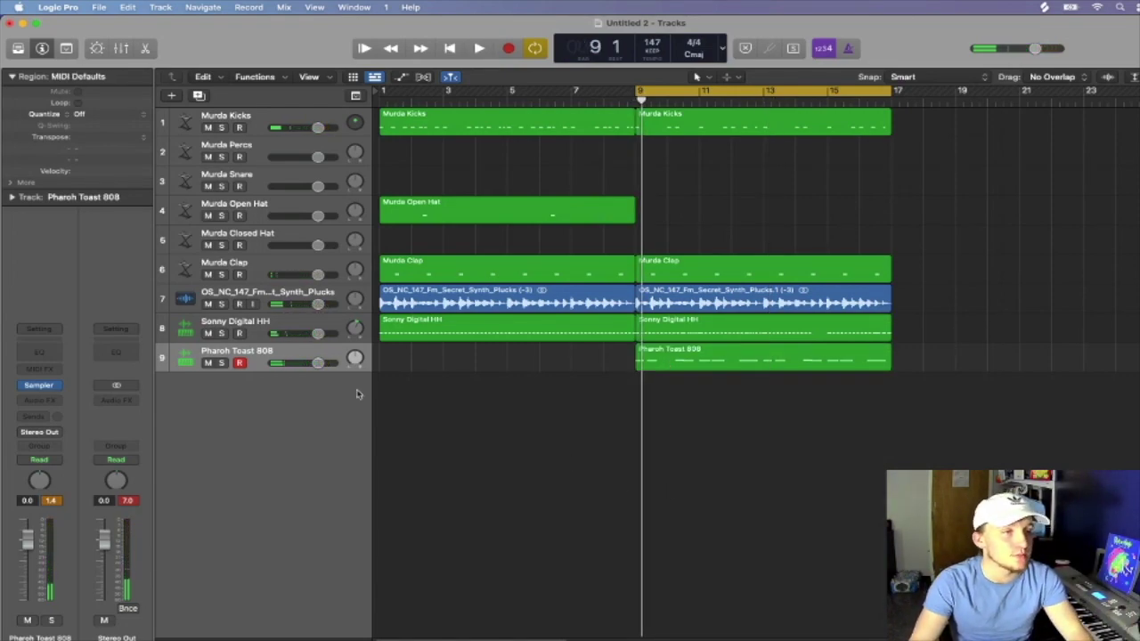
- Add an audio track below the synth plucks track and copy the plucks loop onto it at bar 17
click(312, 301)
key(alt+super+a)
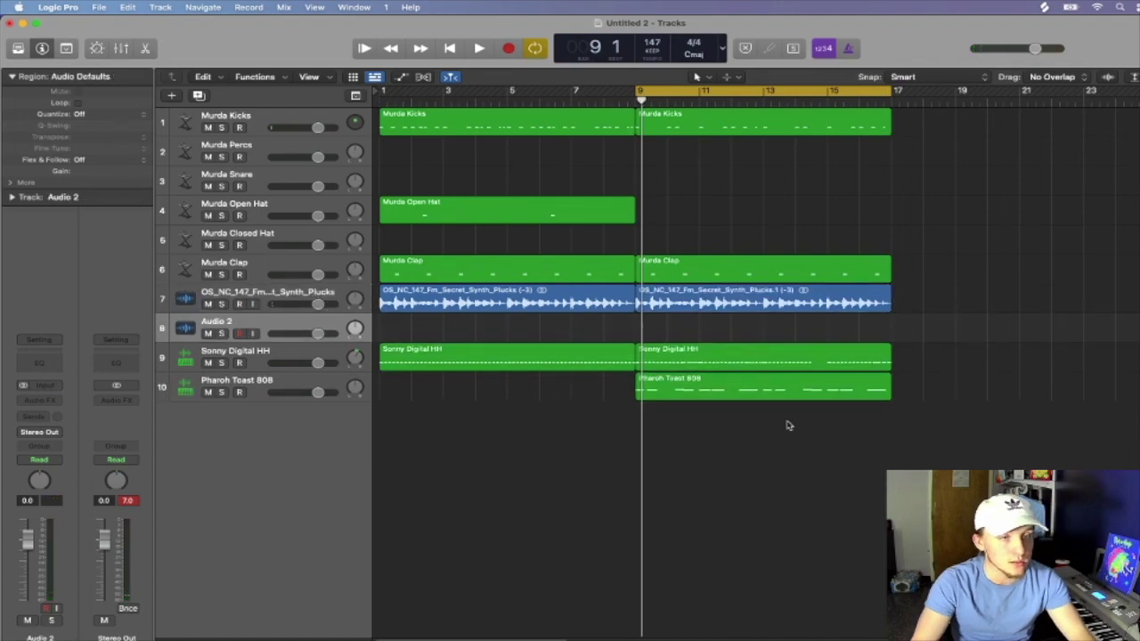
drag(710, 294, 955, 339)
- Copy the first Sonny Digital HH, Murda Clap and Murda Kicks regions to bar 17
drag(551, 363, 1050, 367)
drag(481, 278, 983, 265)
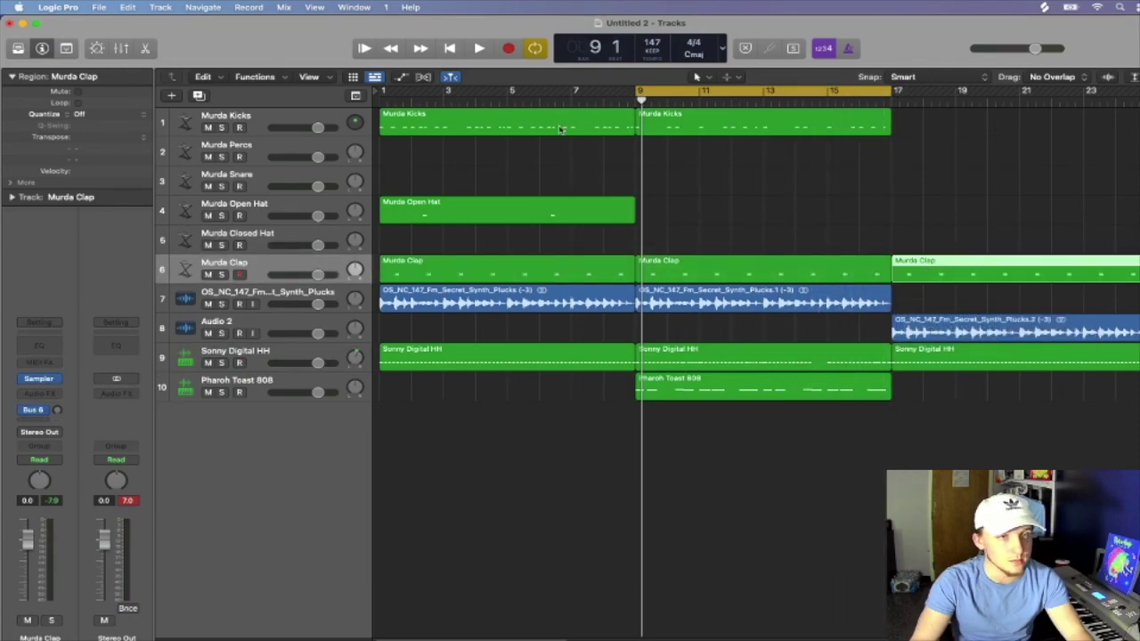
drag(534, 130, 1044, 130)
- Insert a stereo MRhythmizerMB on the Audio 2 track and set its time sequence to 50% speed
click(263, 328)
click(40, 401)
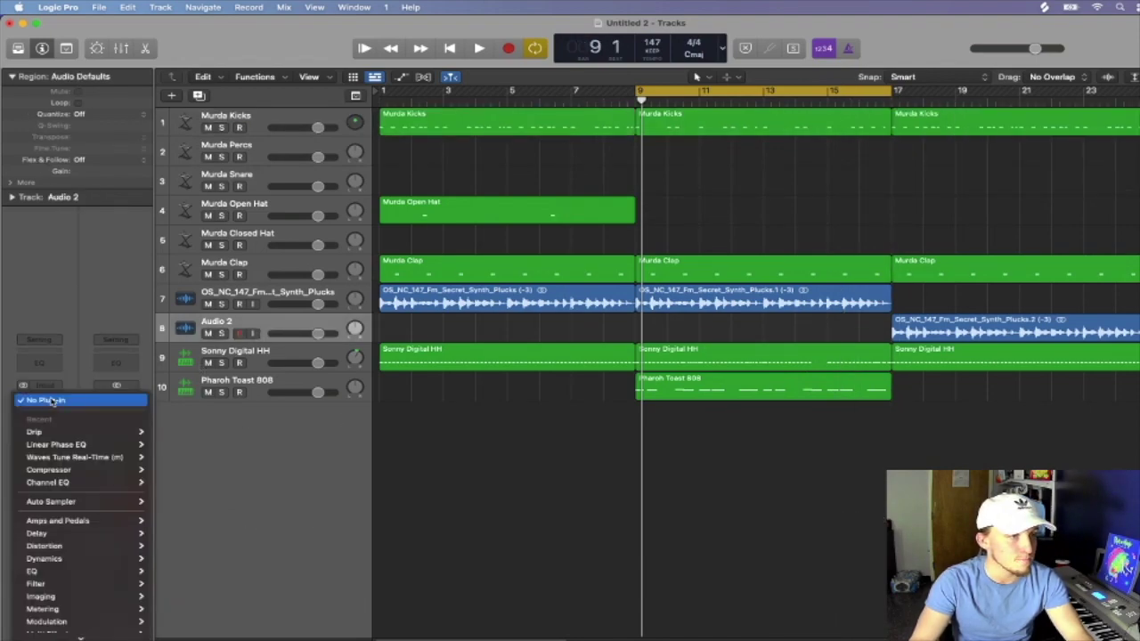
mouse_move(110, 623)
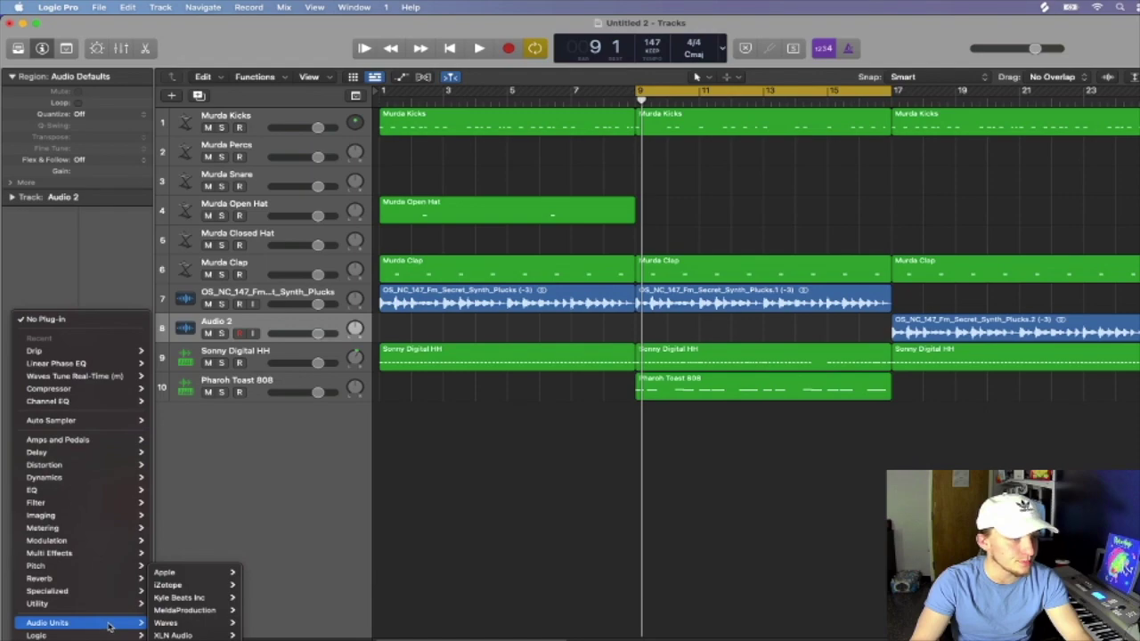
mouse_move(200, 621)
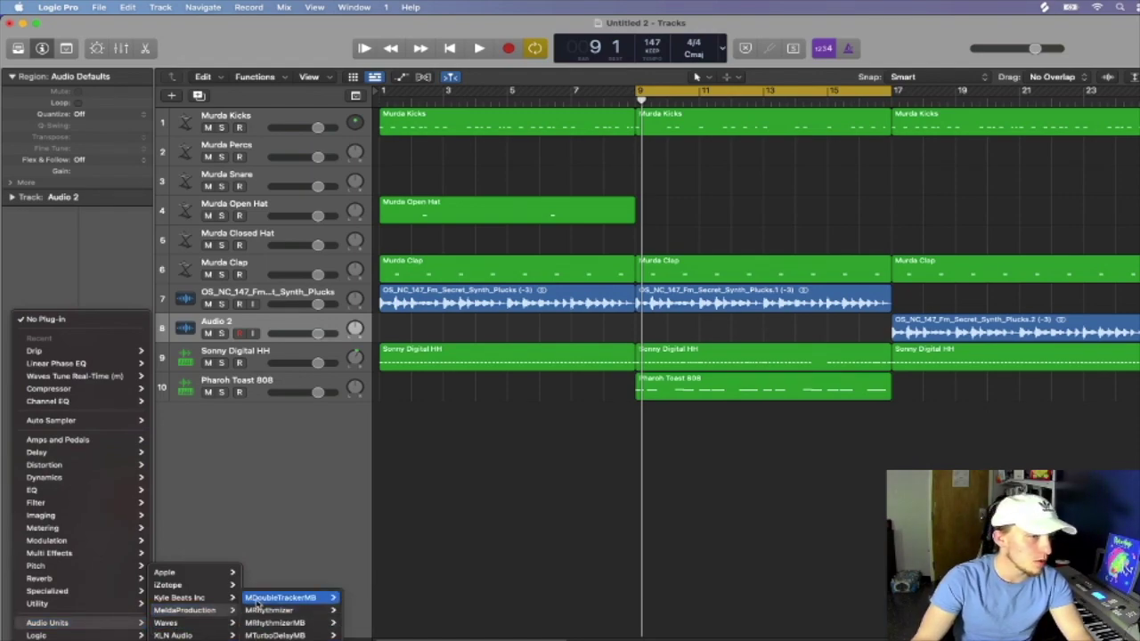
mouse_move(257, 599)
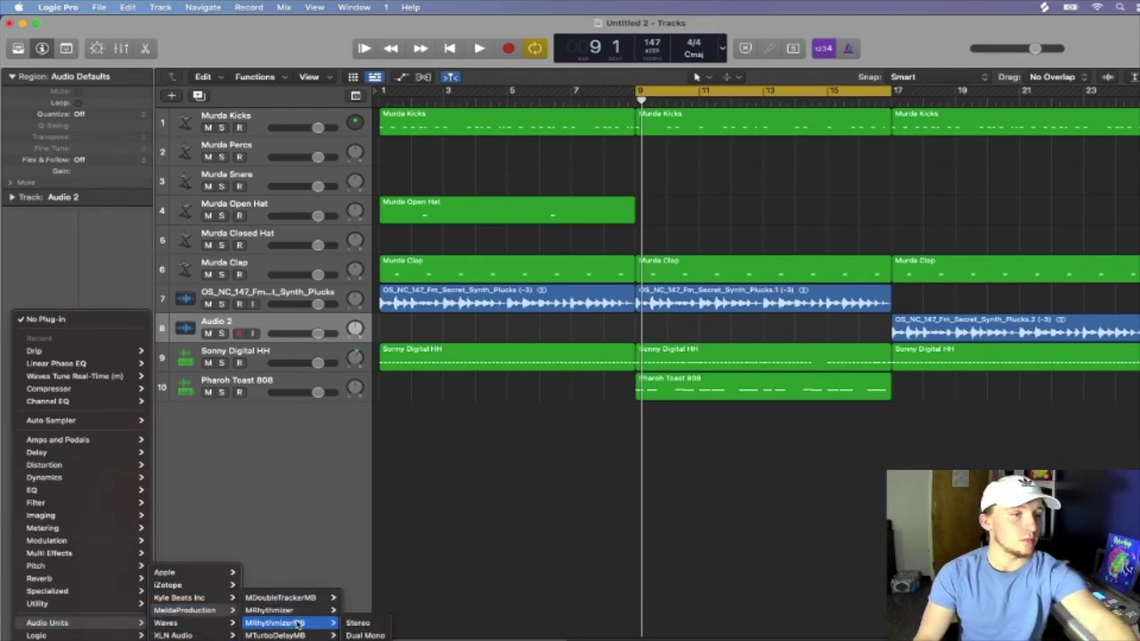
click(361, 620)
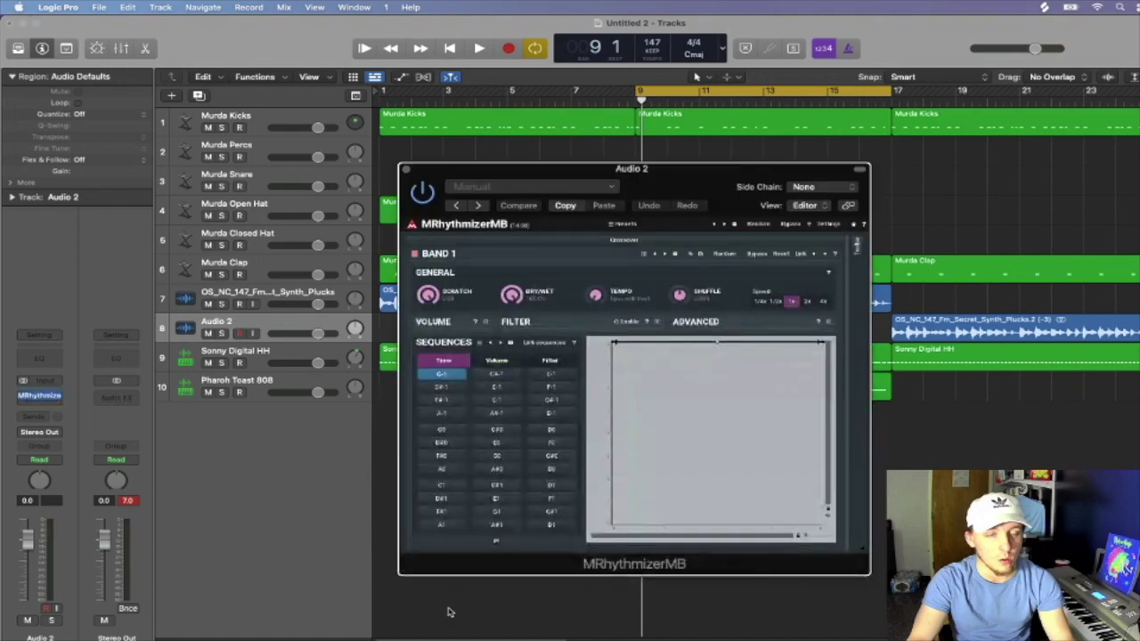
click(500, 344)
click(452, 488)
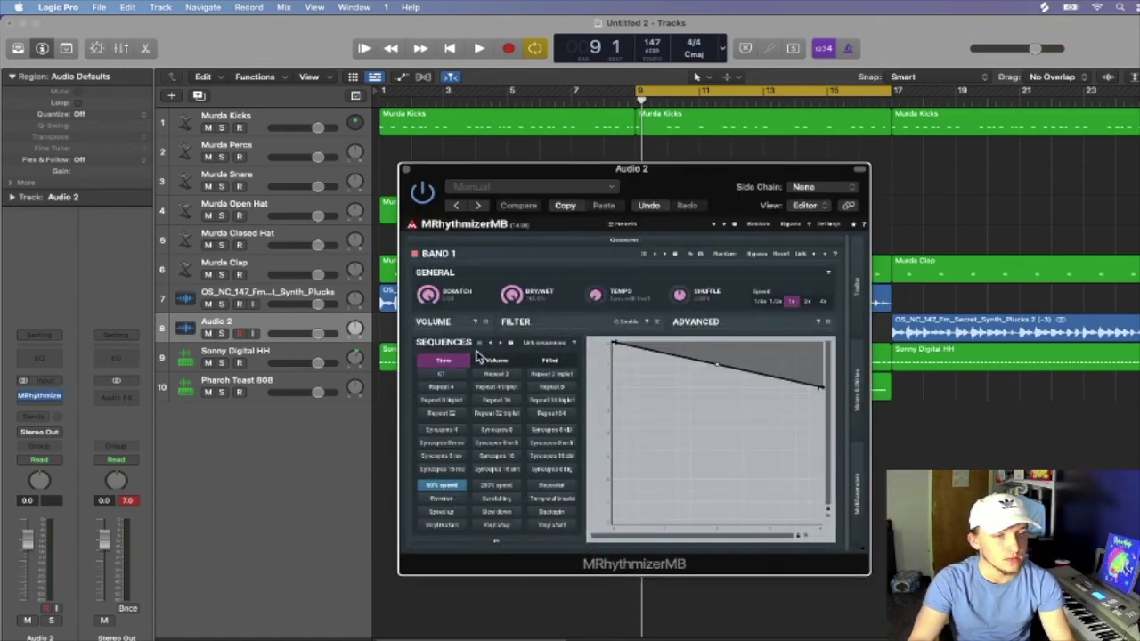
click(406, 170)
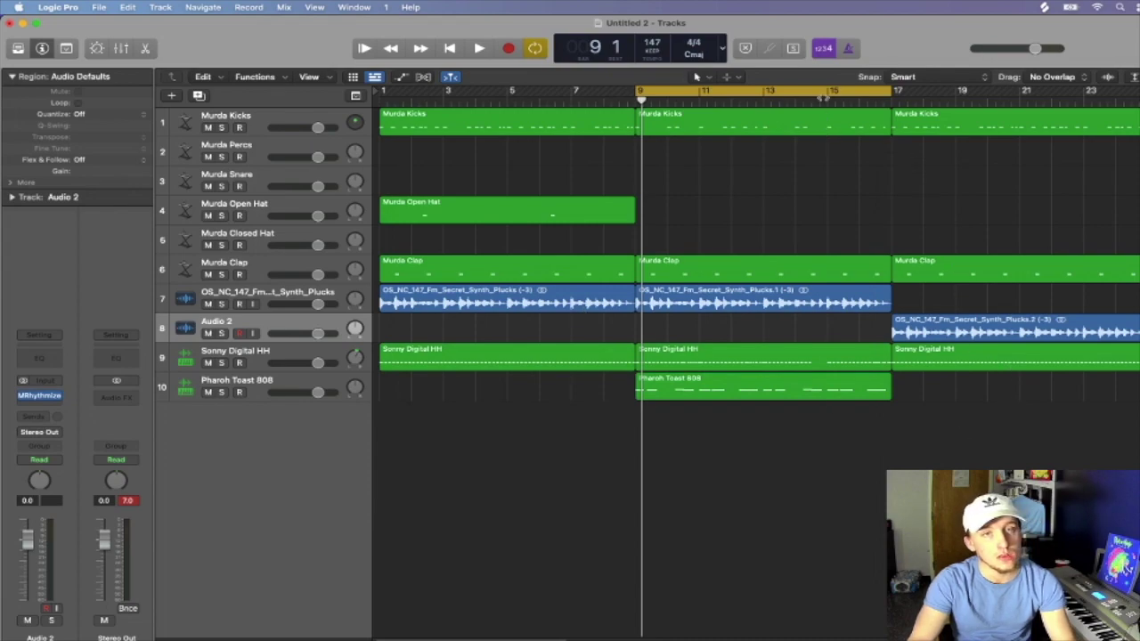
- Move the cycle range to bars 17–25 and play Audio 2 in solo to hear the slowed plucks loop, then unsolo it
drag(832, 92, 1085, 93)
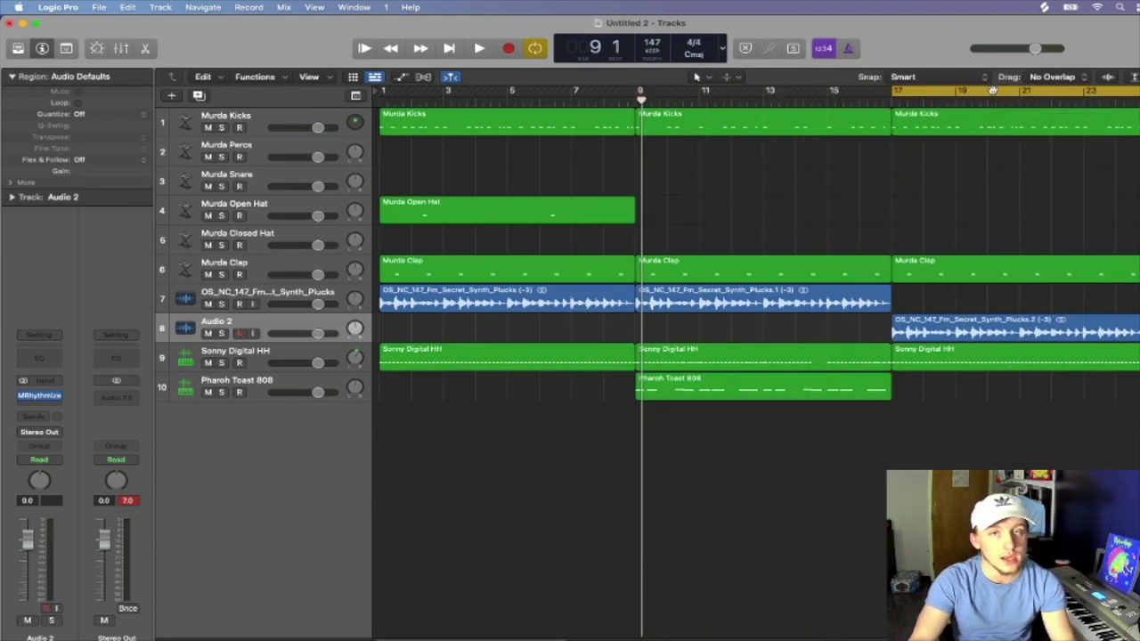
key(space)
click(221, 333)
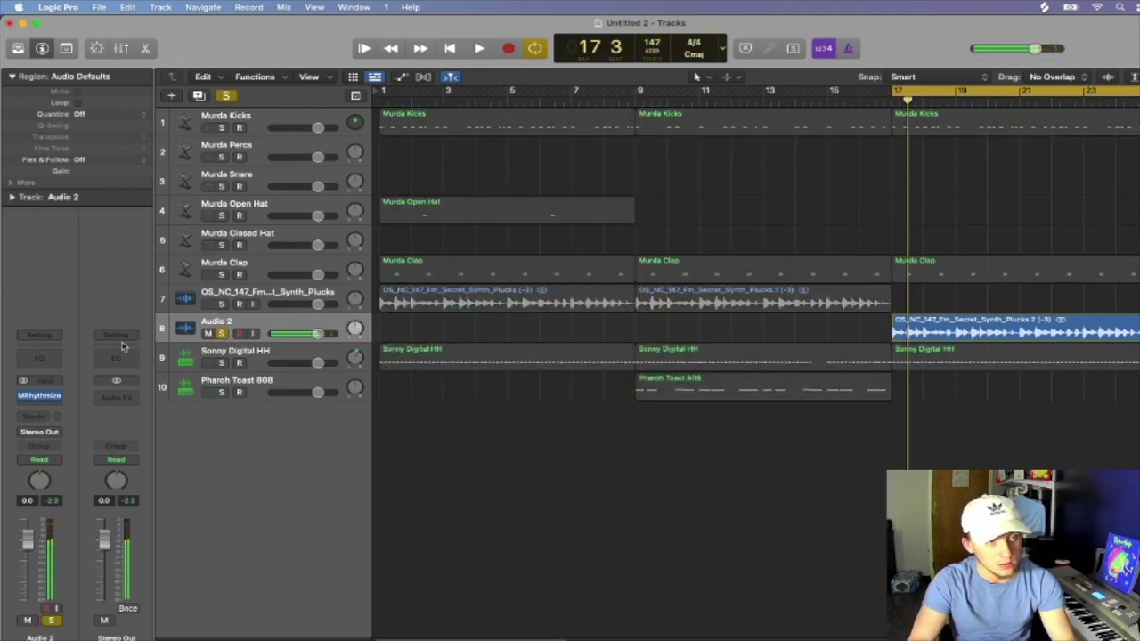
key(space)
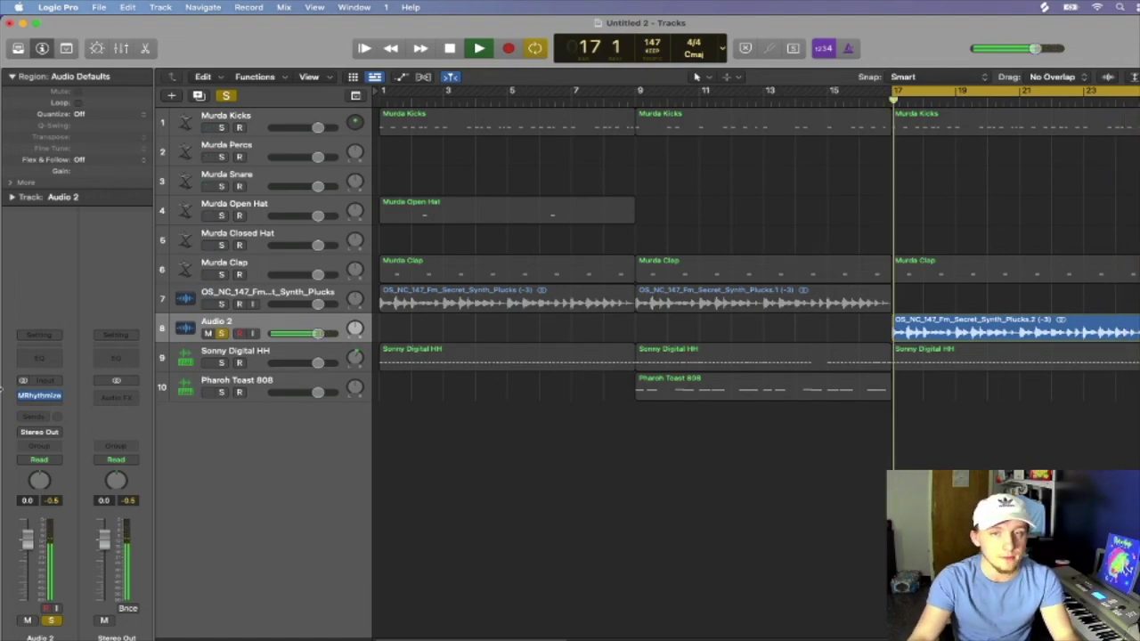
key(space)
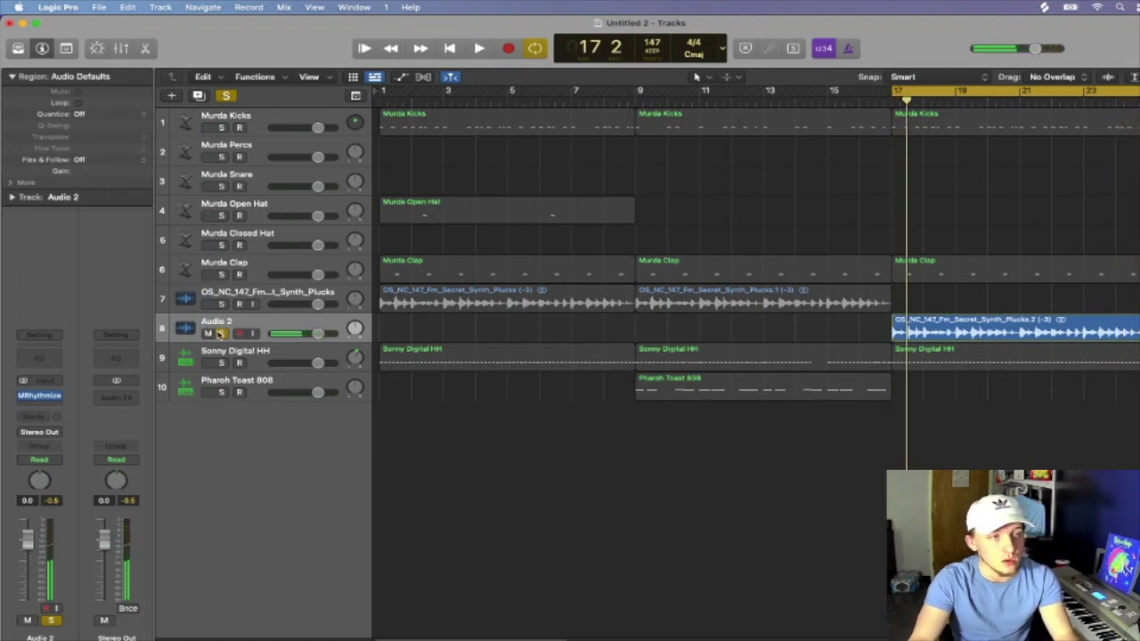
click(221, 333)
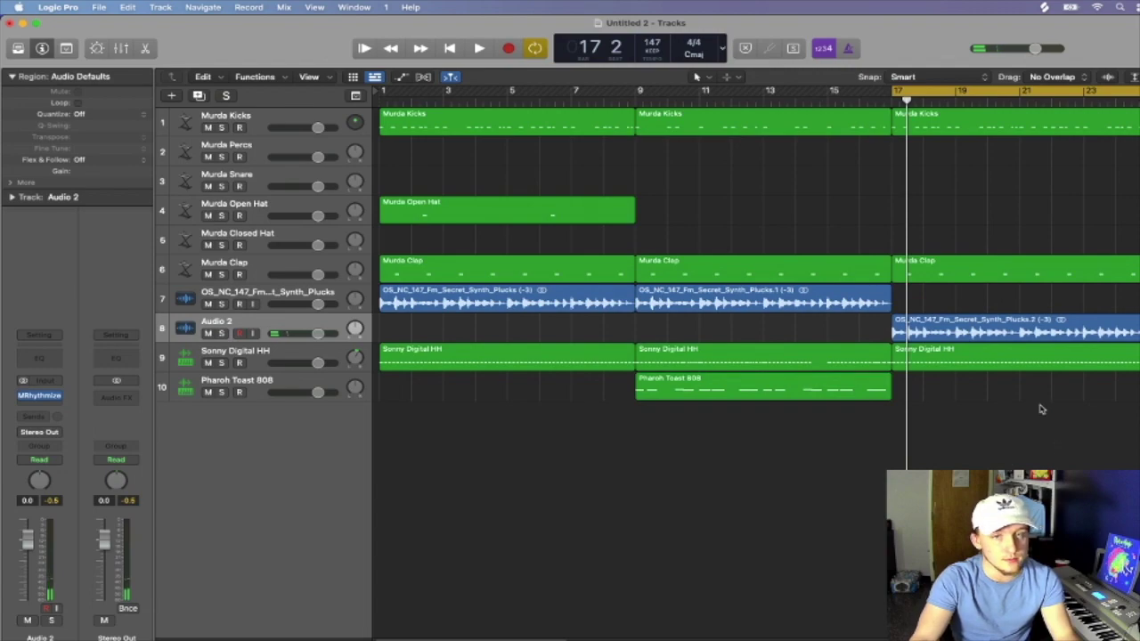
- Bounce the Murda Clap and Sonny Digital HH regions at bar 17 in place to a new track named "instrument"
click(1016, 360)
shift+click(1035, 271)
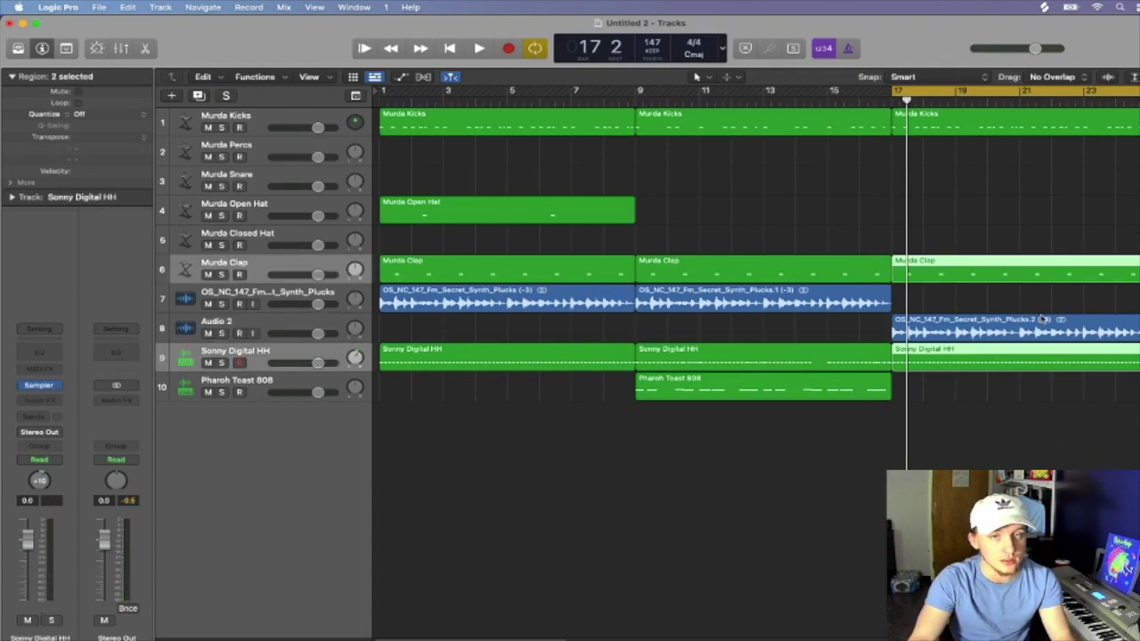
right_click(985, 266)
click(1024, 270)
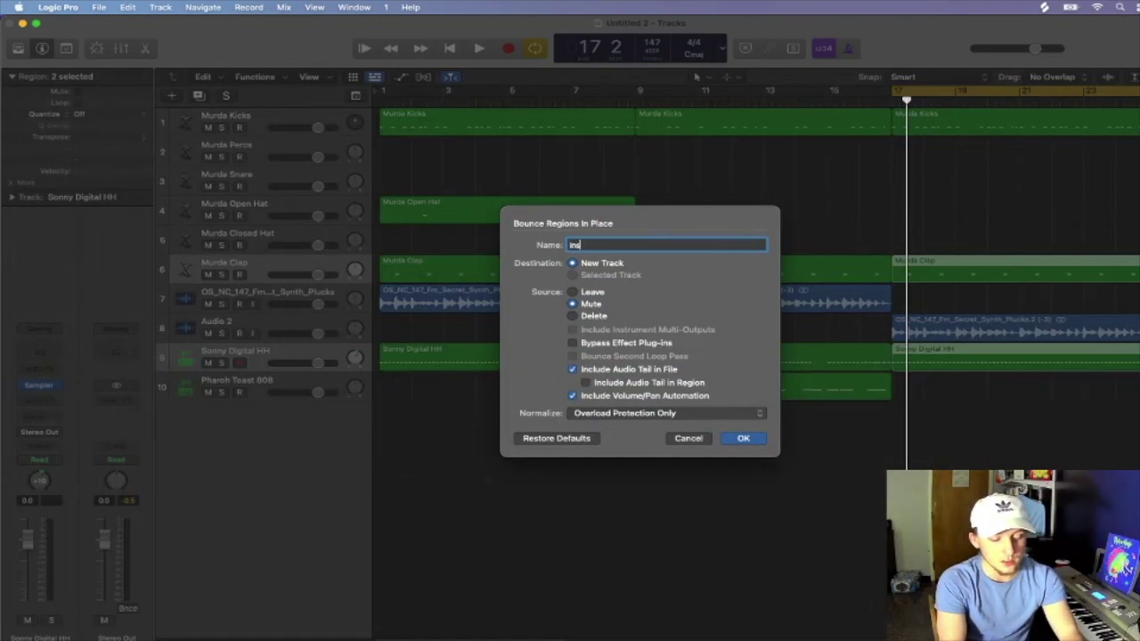
text(Instrume)
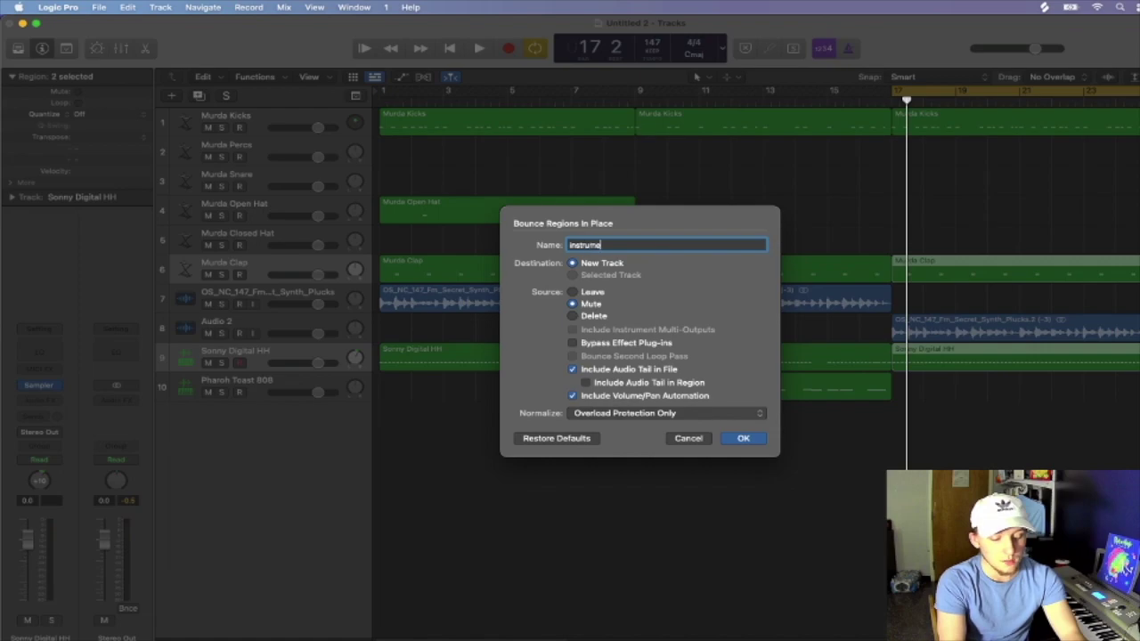
text(nt)
key(Return)
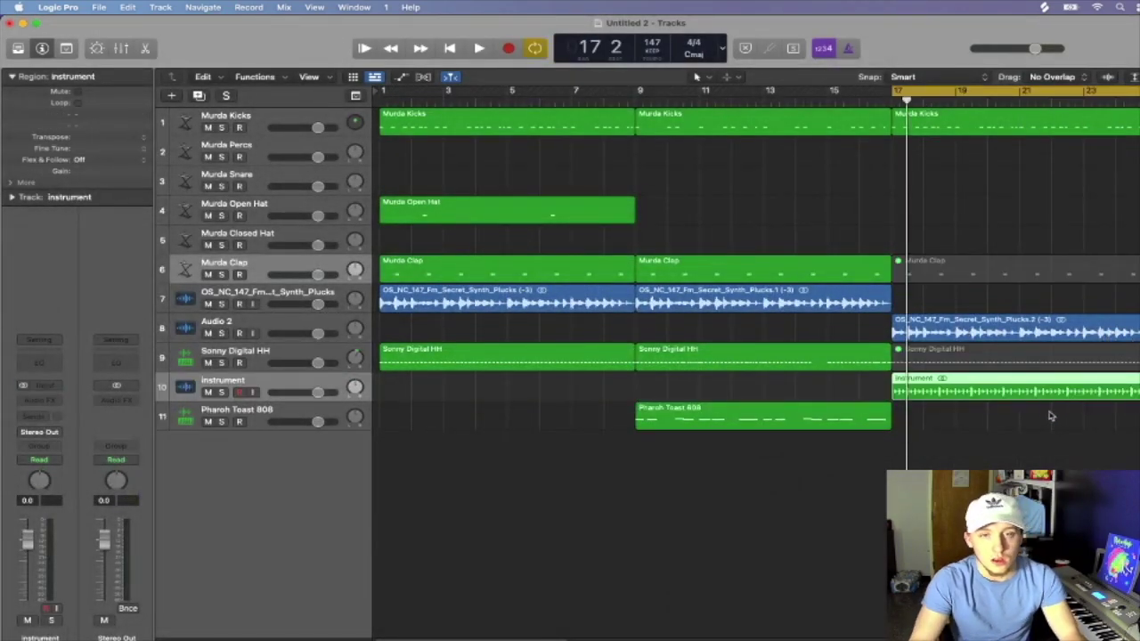
click(998, 420)
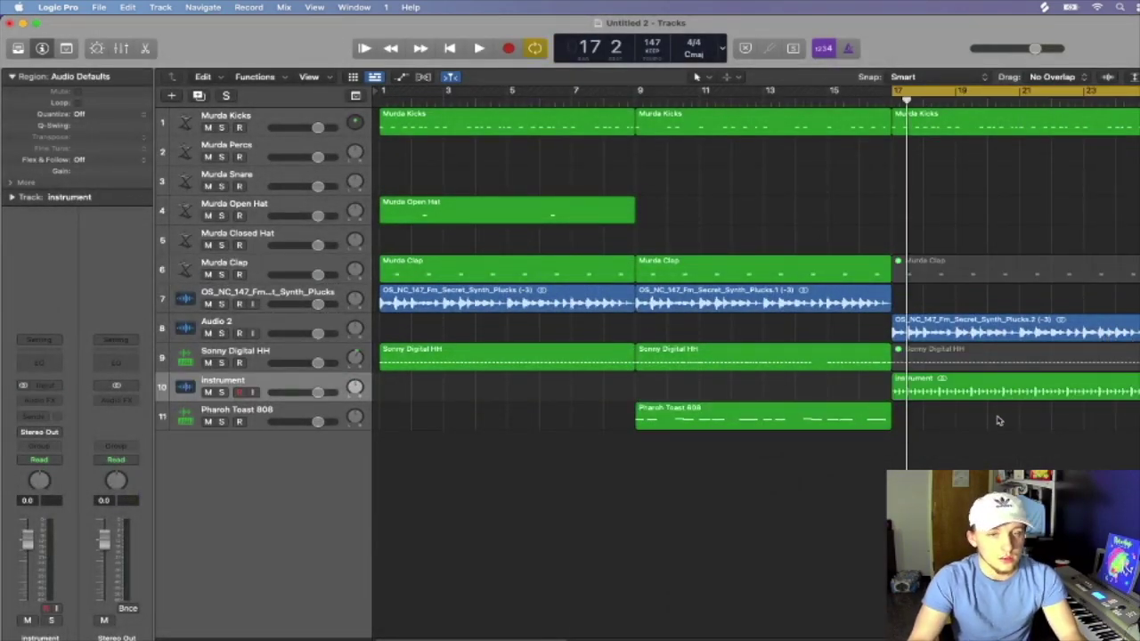
- Solo the bounced instrument track and play it from bar 17
click(221, 392)
key(space)
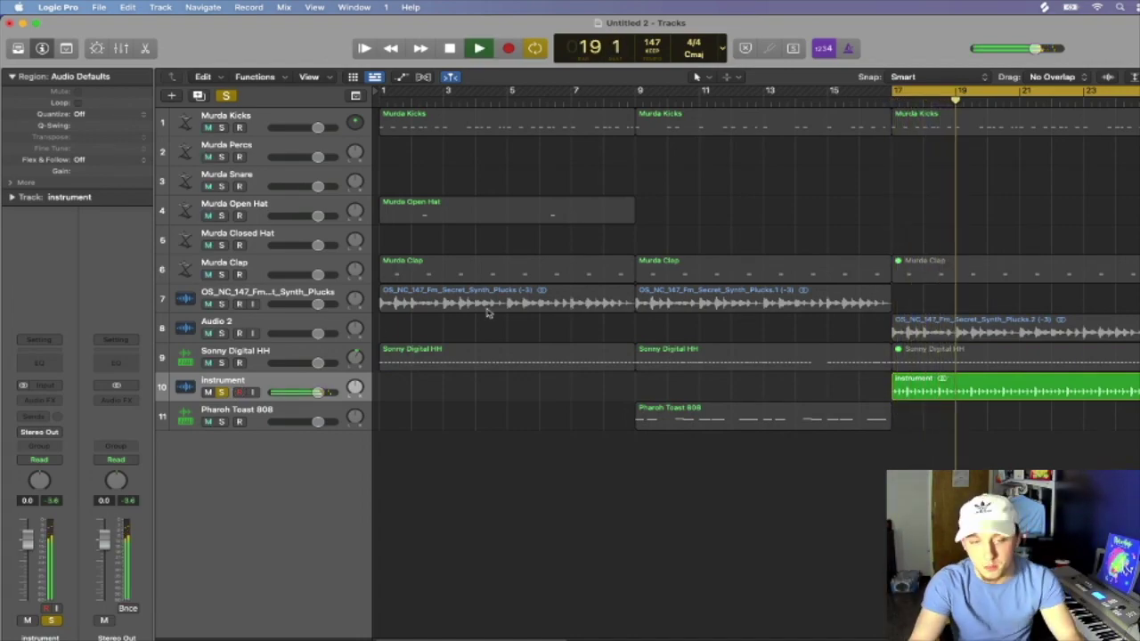
key(space)
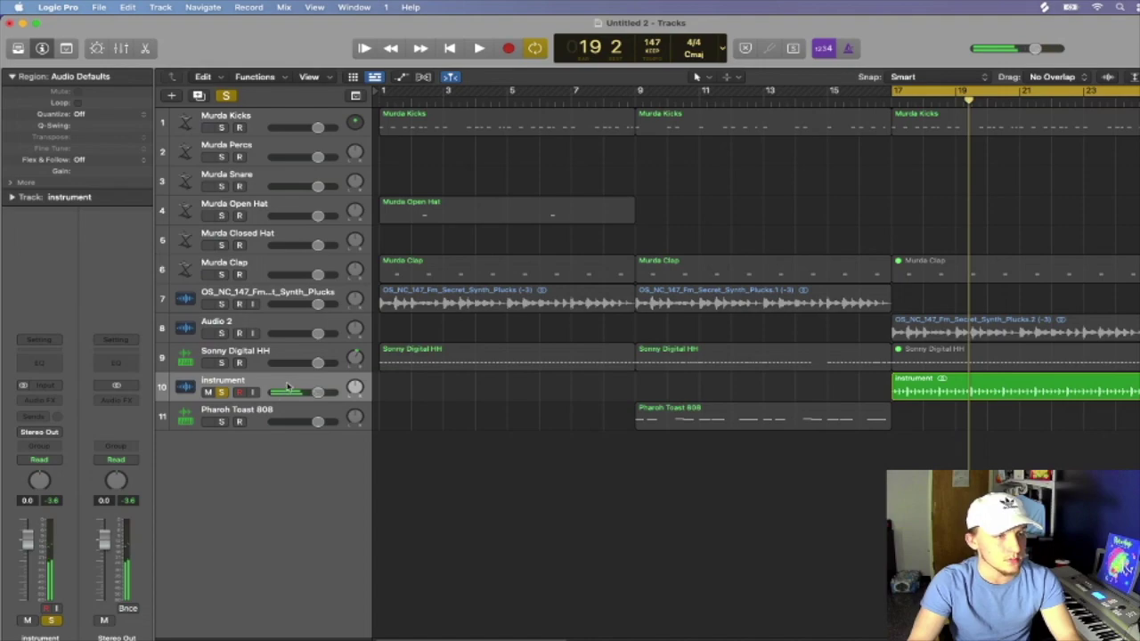
- Insert a stereo MRhythmizerMB on the instrument track and set its time sequence to 50% speed
click(287, 384)
click(52, 402)
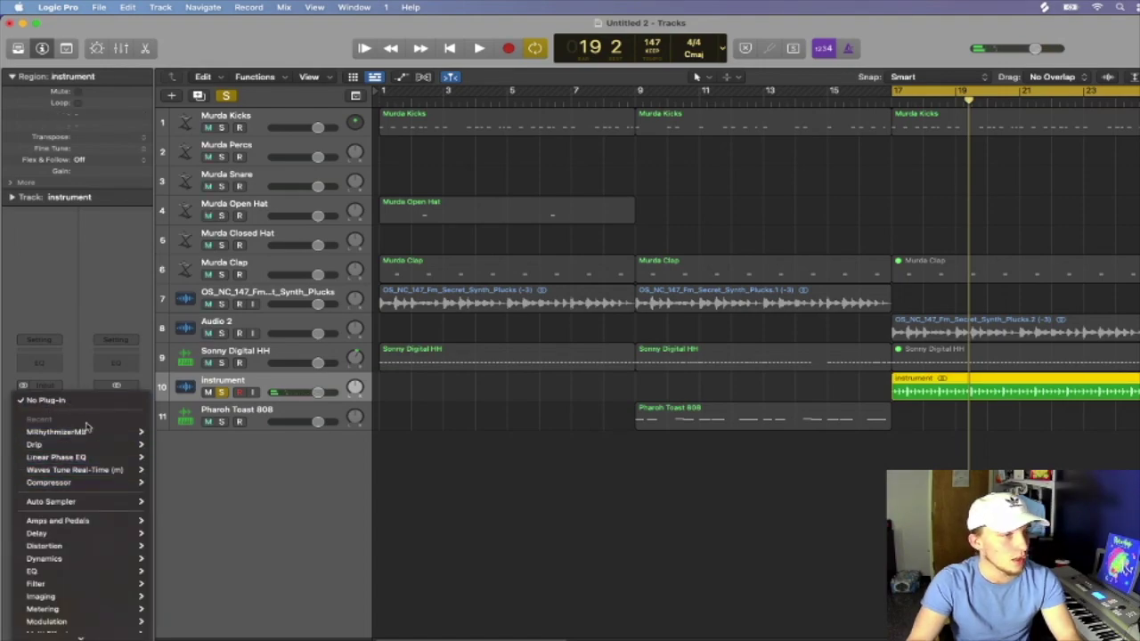
click(165, 432)
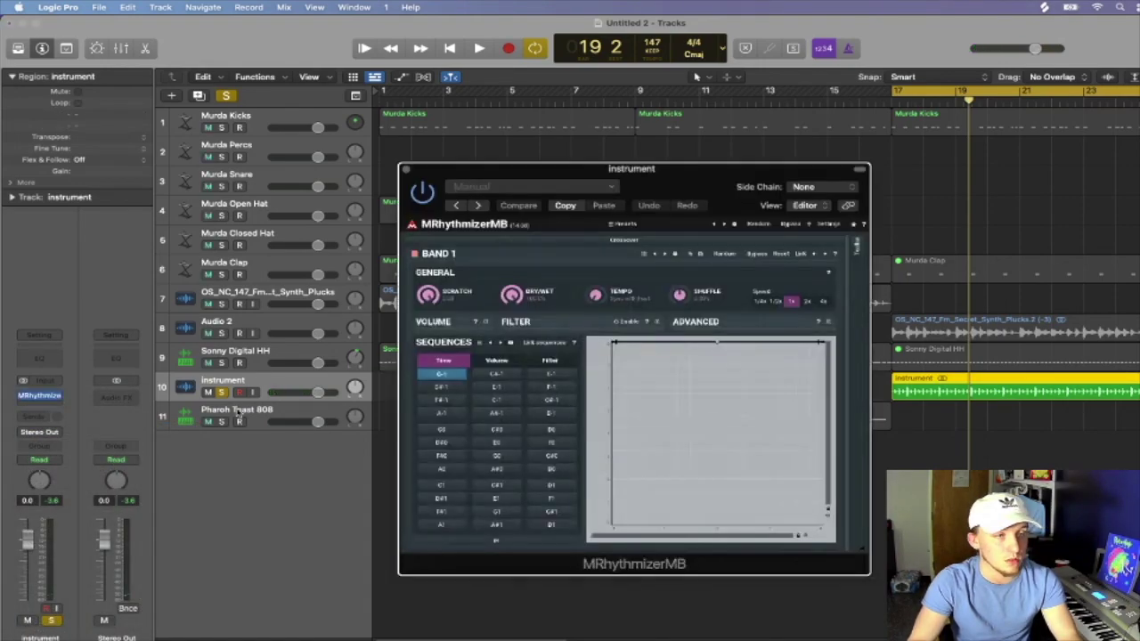
click(504, 345)
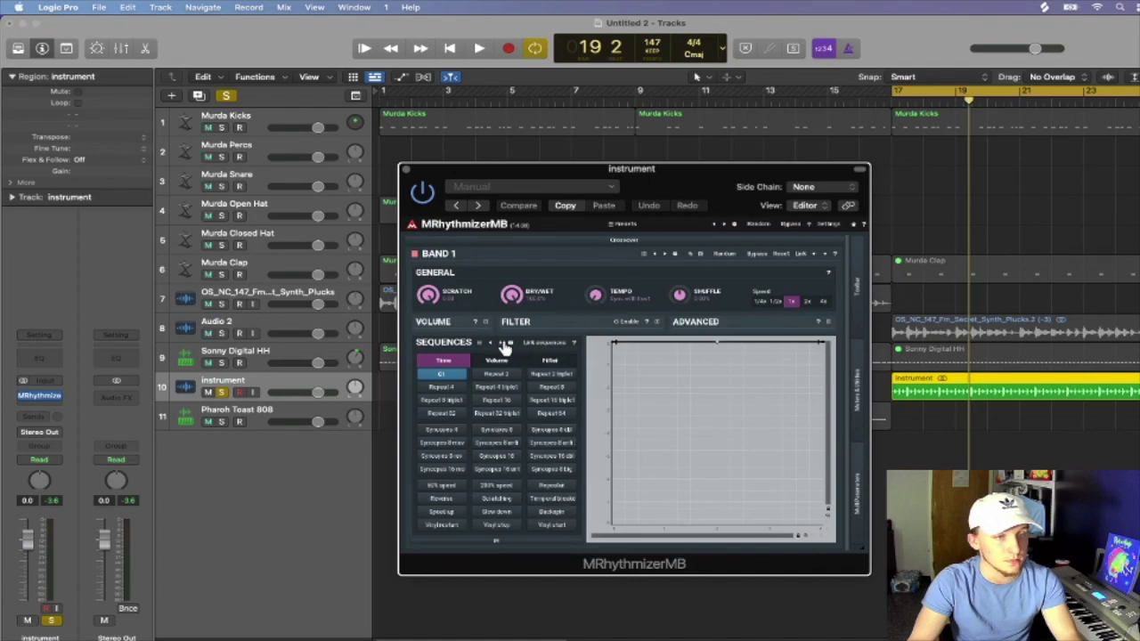
click(442, 485)
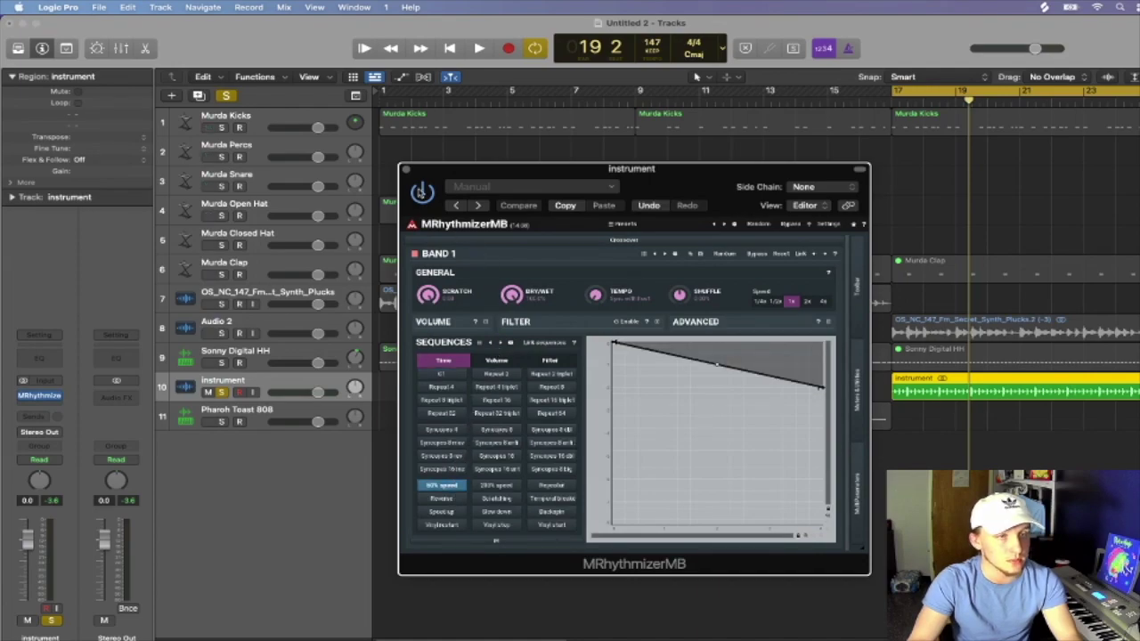
click(406, 169)
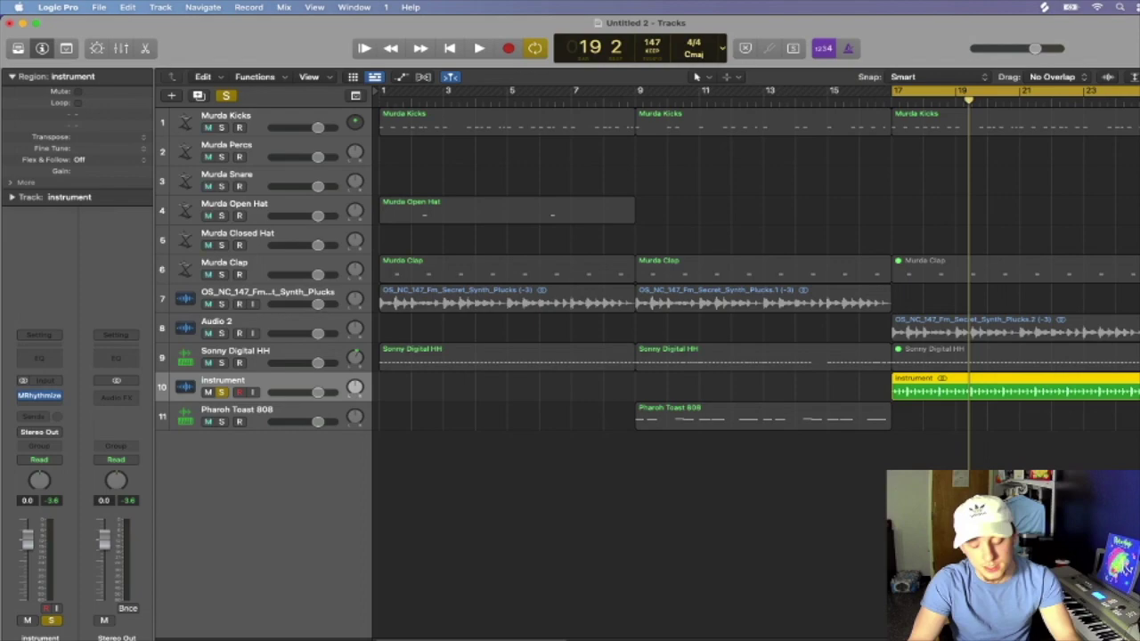
- Play the soloed instrument track with the half-speed effect, add Audio 2 to the solo, and clear all solos
key(space)
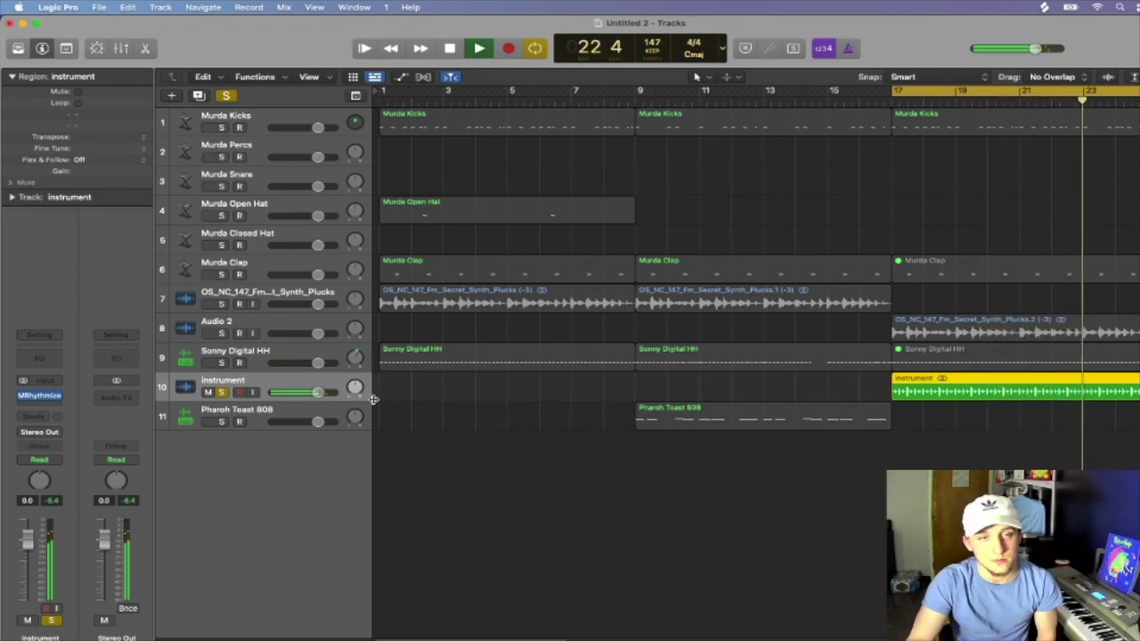
key(space)
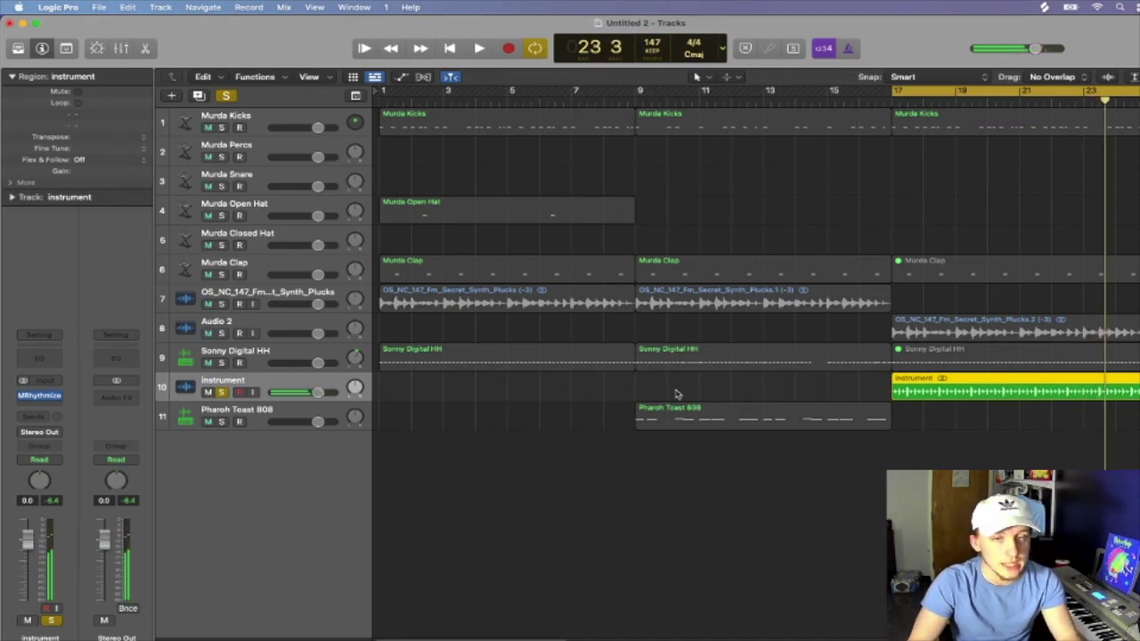
click(221, 392)
click(221, 392)
click(221, 333)
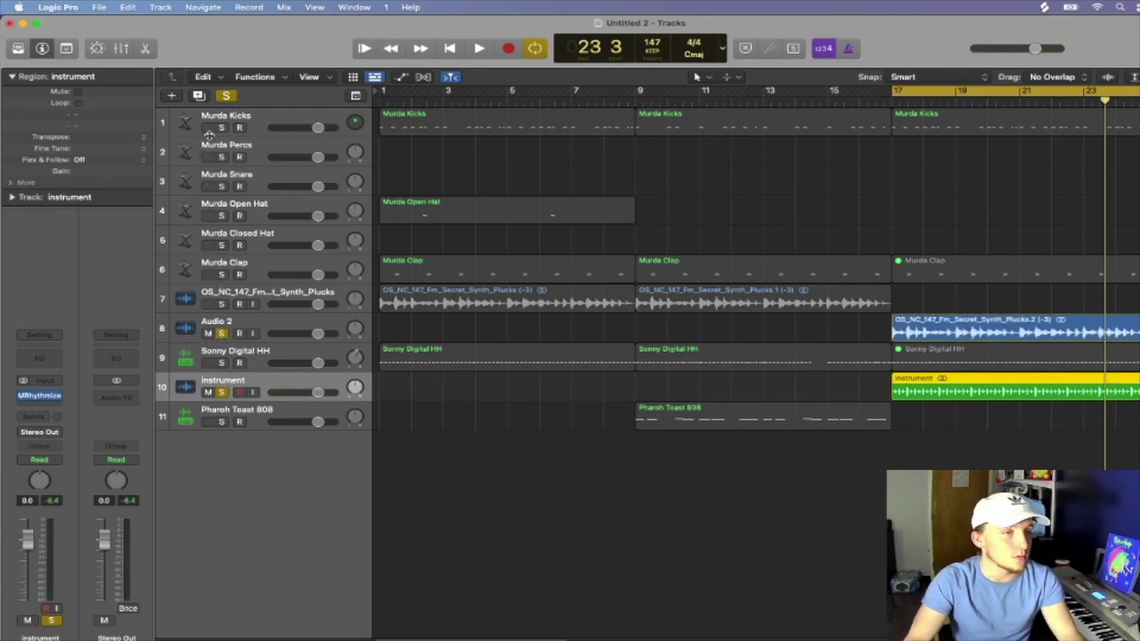
click(227, 96)
- Play from the bars 9–17 cycle into bars 17–25 with the bar-17 Murda Kicks region muted to compare the sections
drag(1008, 93, 748, 133)
key(space)
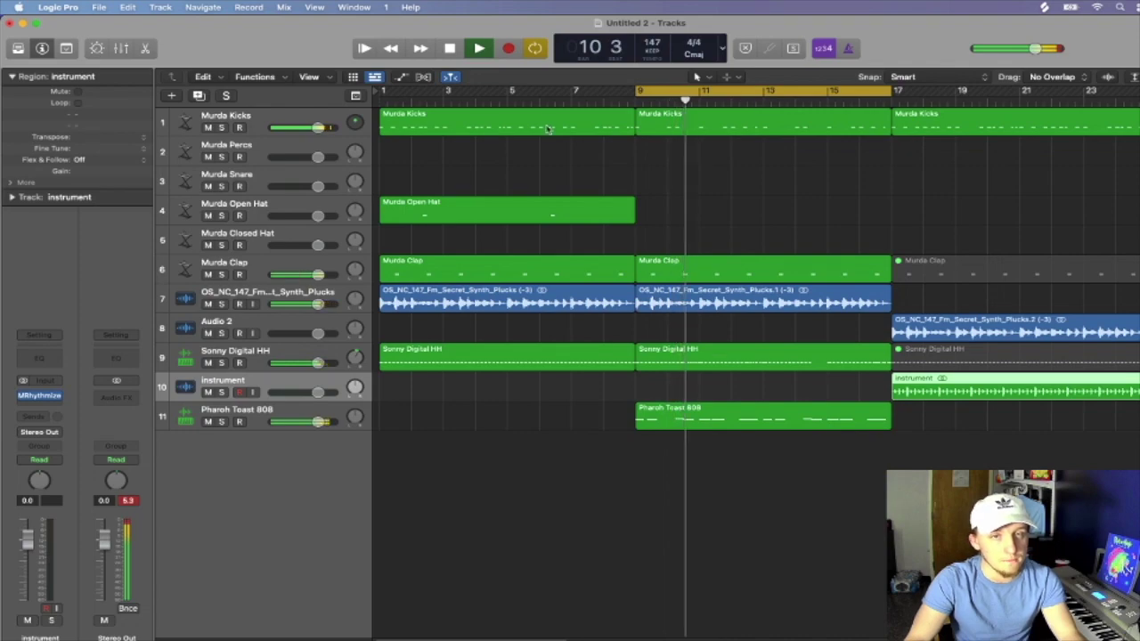
drag(752, 92, 1003, 100)
click(967, 130)
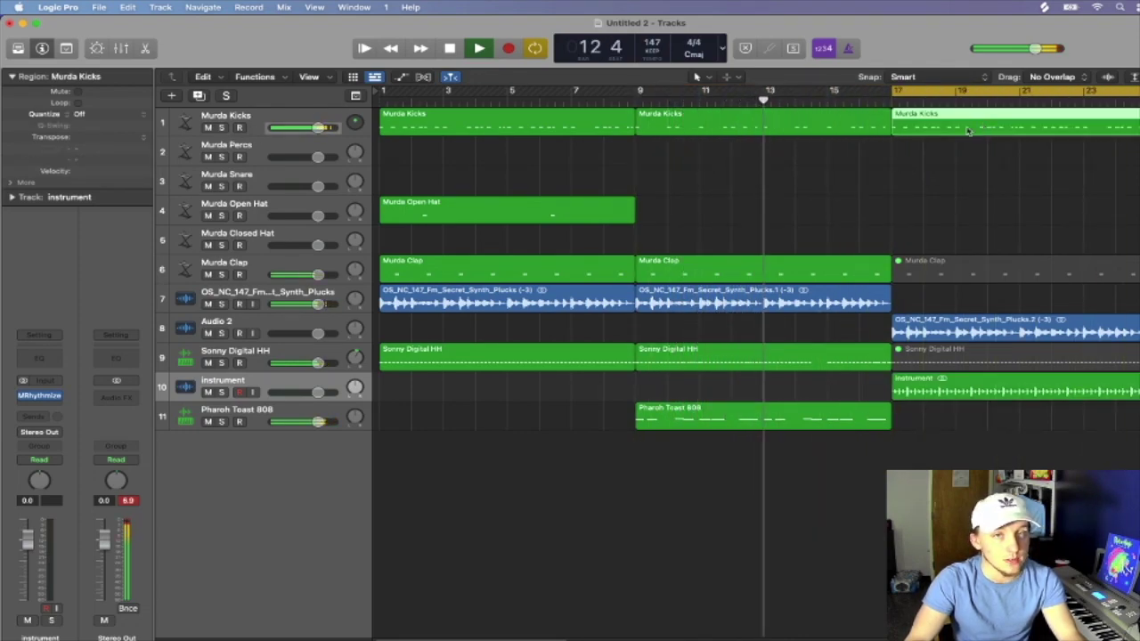
key(ctrl+m)
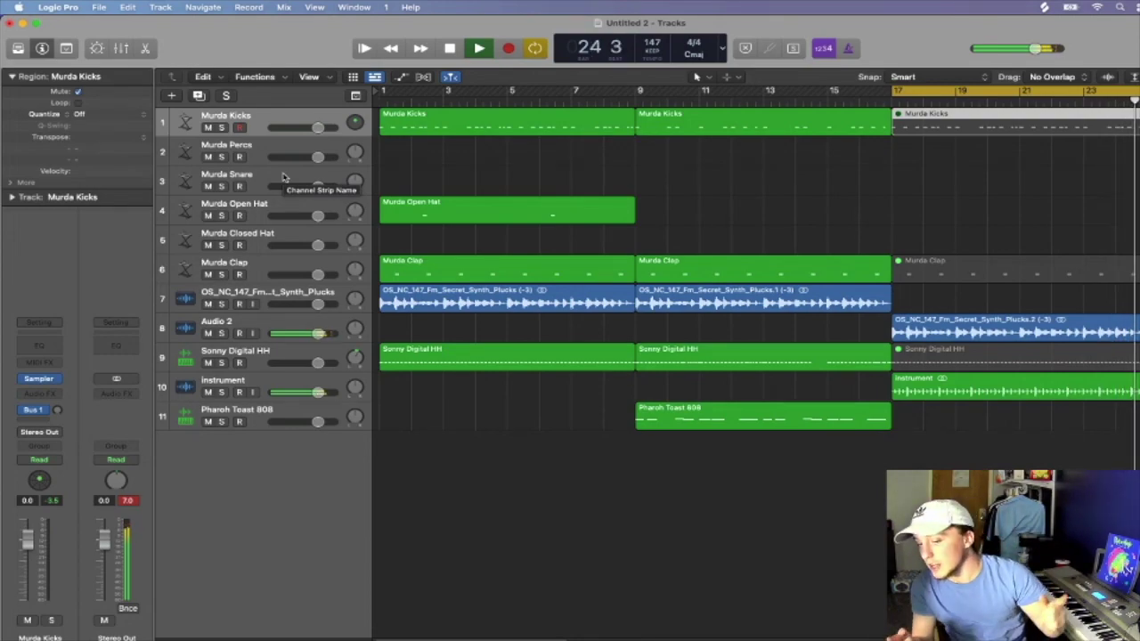
key(space)
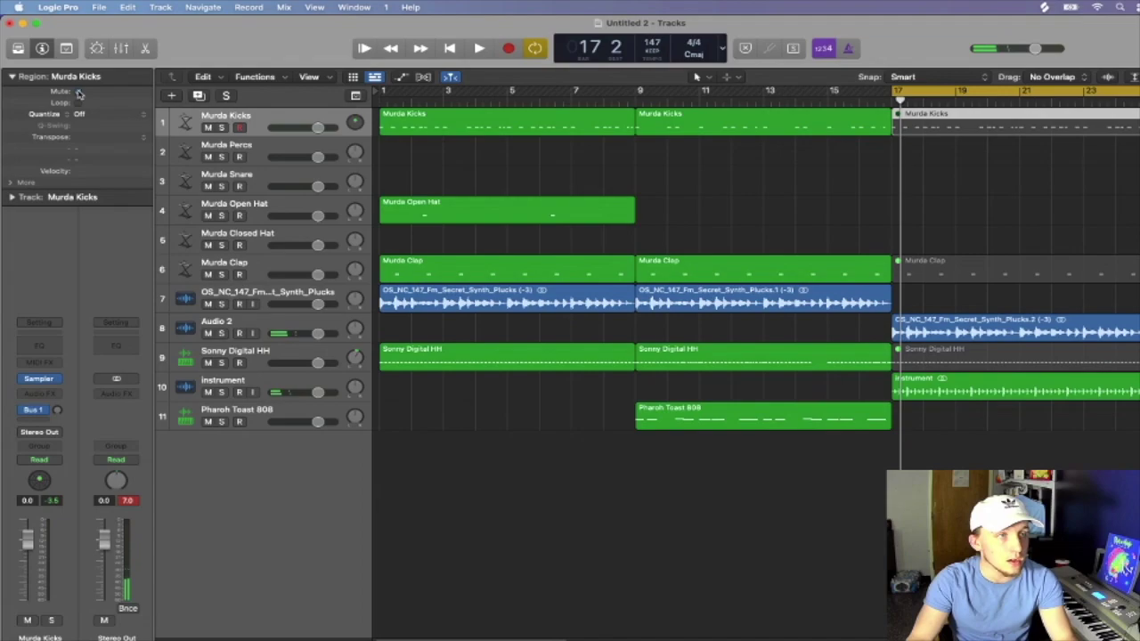
- Unmute the Murda Kicks region at bar 17 and bounce it in place to a new track named Murda Kicks_bip
click(78, 93)
right_click(982, 122)
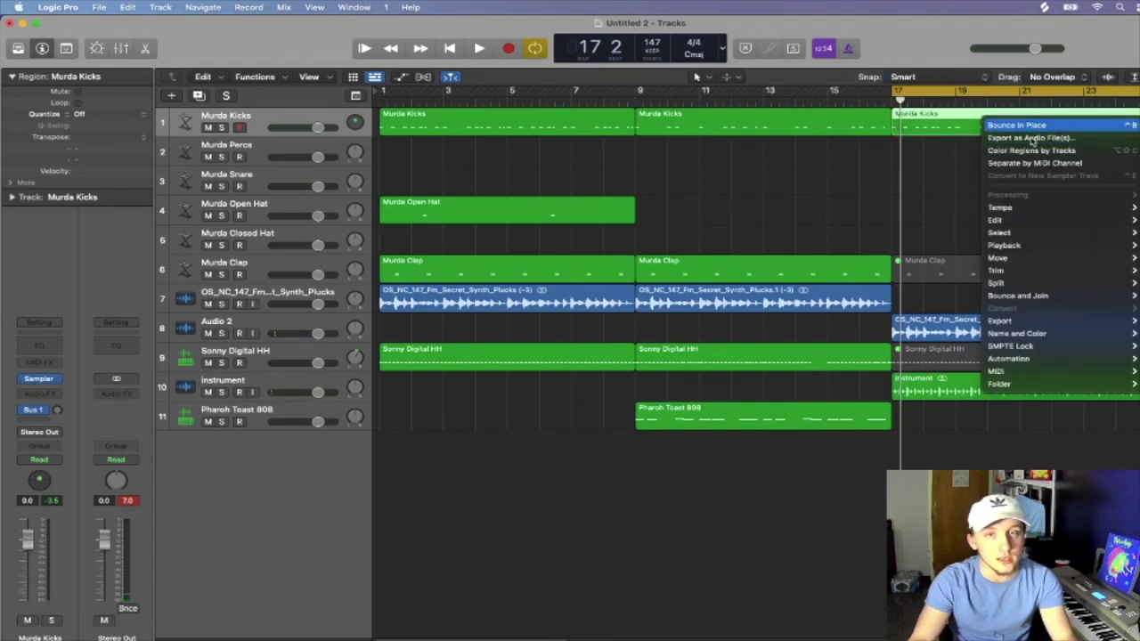
click(1024, 129)
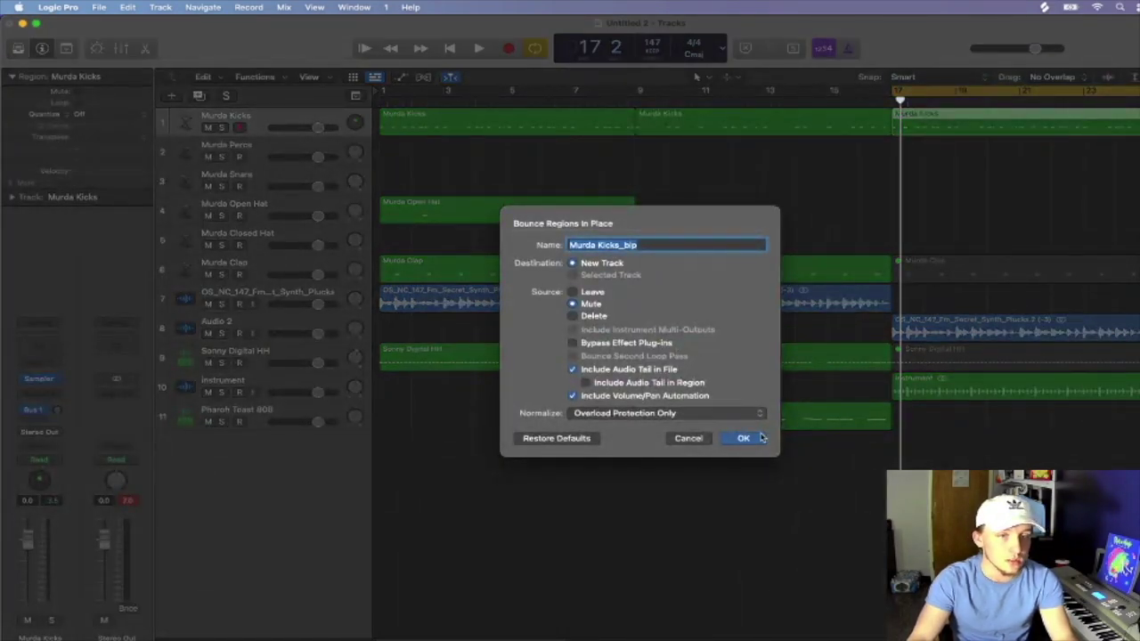
click(759, 441)
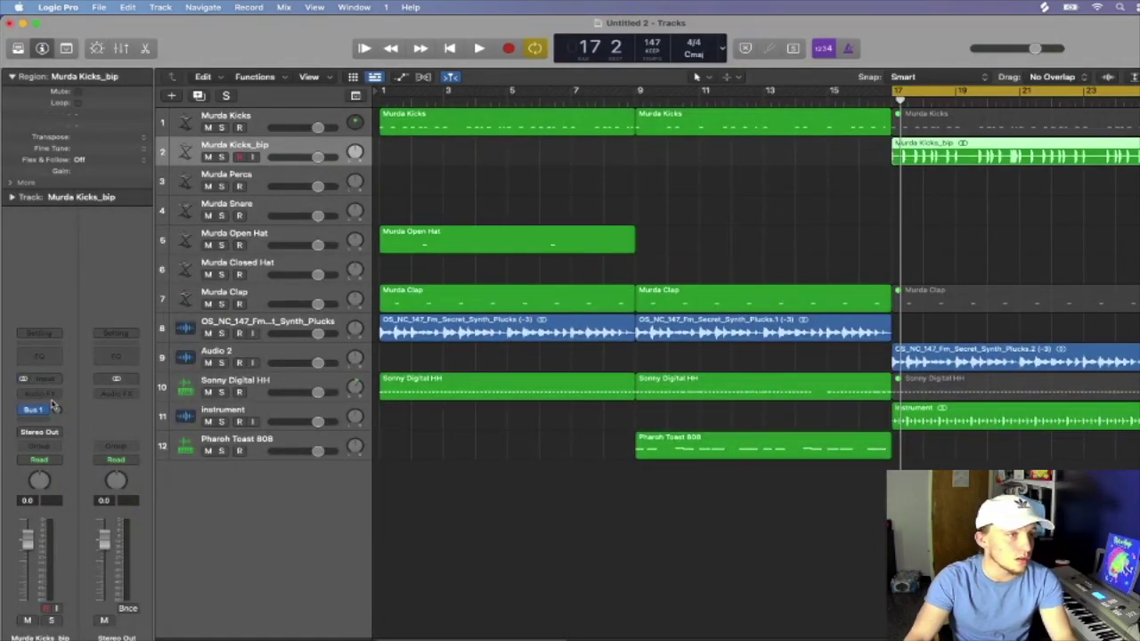
- Insert a stereo MRhythmizerMB on the Murda Kicks_bip track, set its time sequence to 50% speed, and play the section
click(51, 397)
mouse_move(81, 425)
click(166, 424)
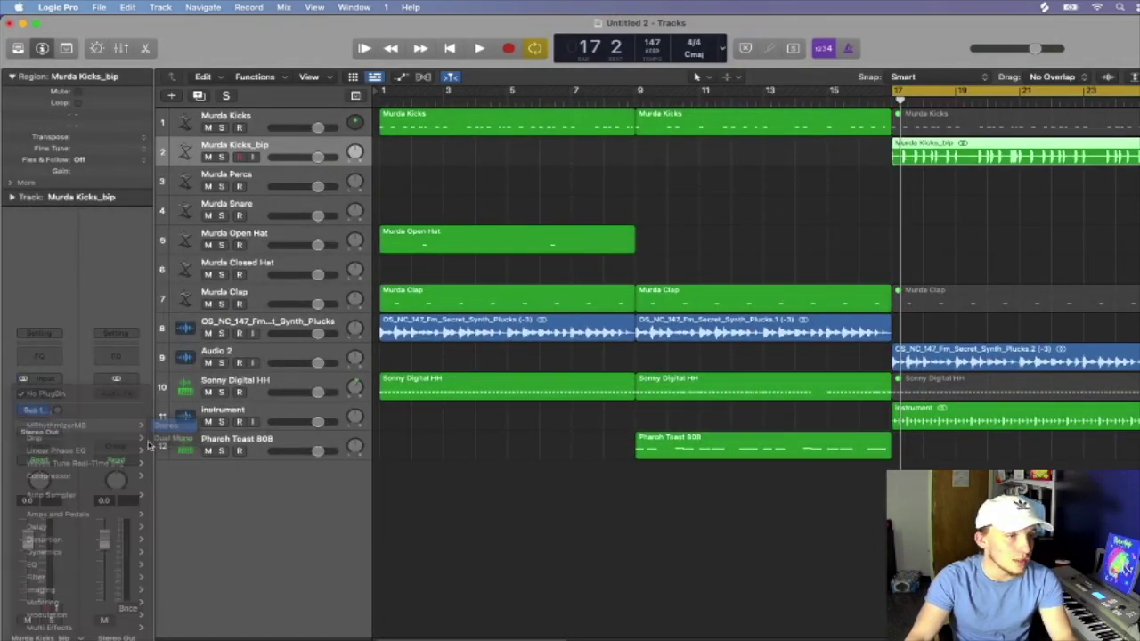
click(501, 343)
click(442, 486)
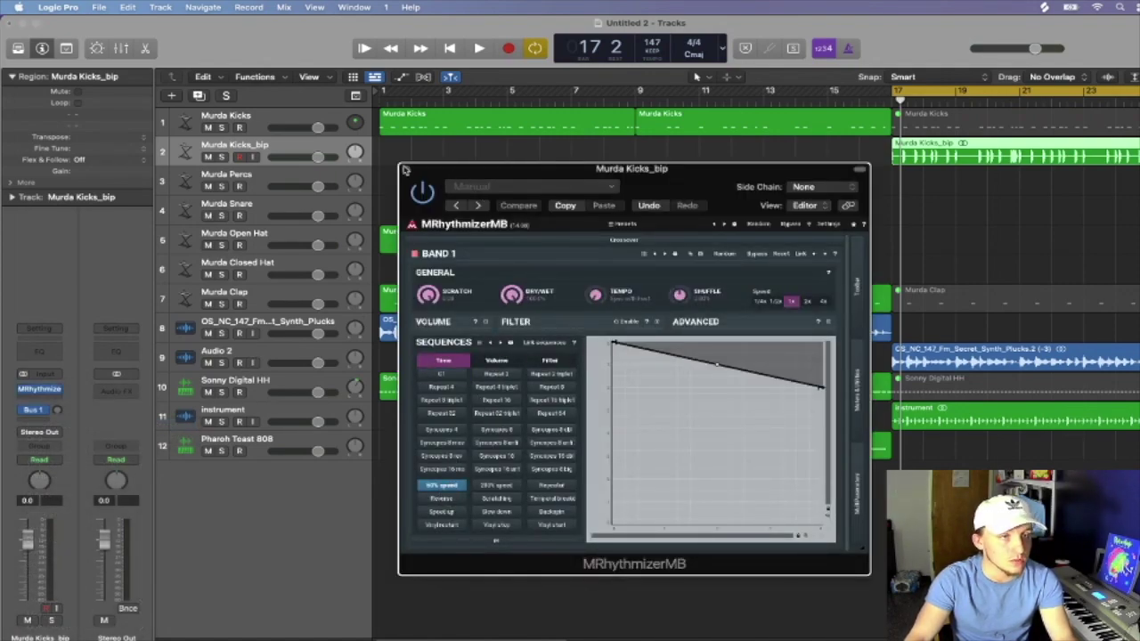
click(405, 169)
key(space)
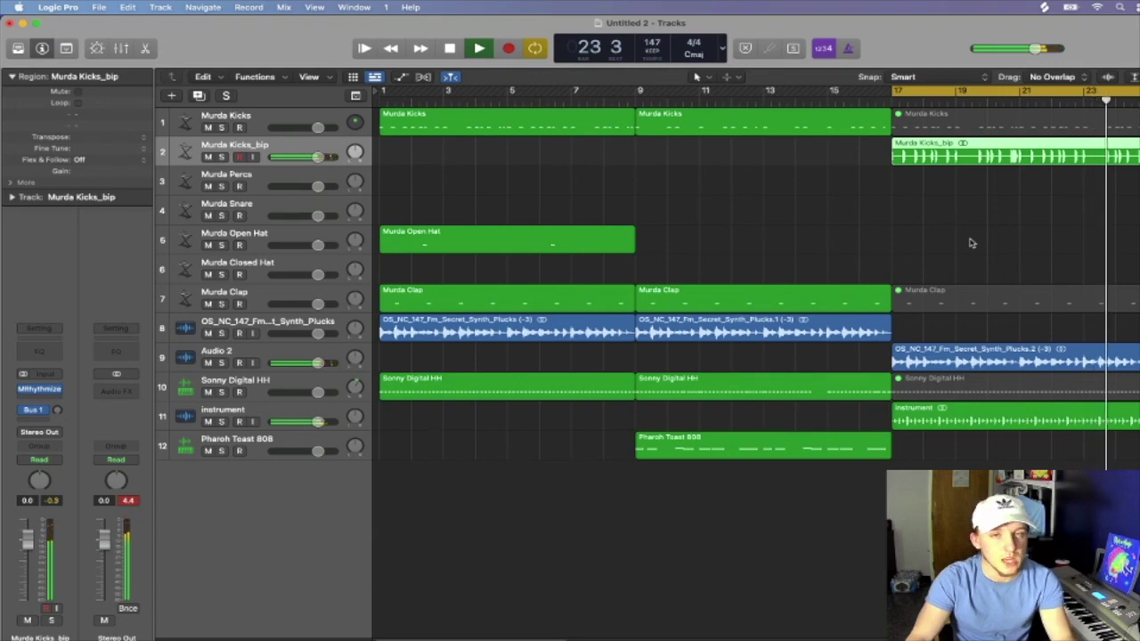
key(space)
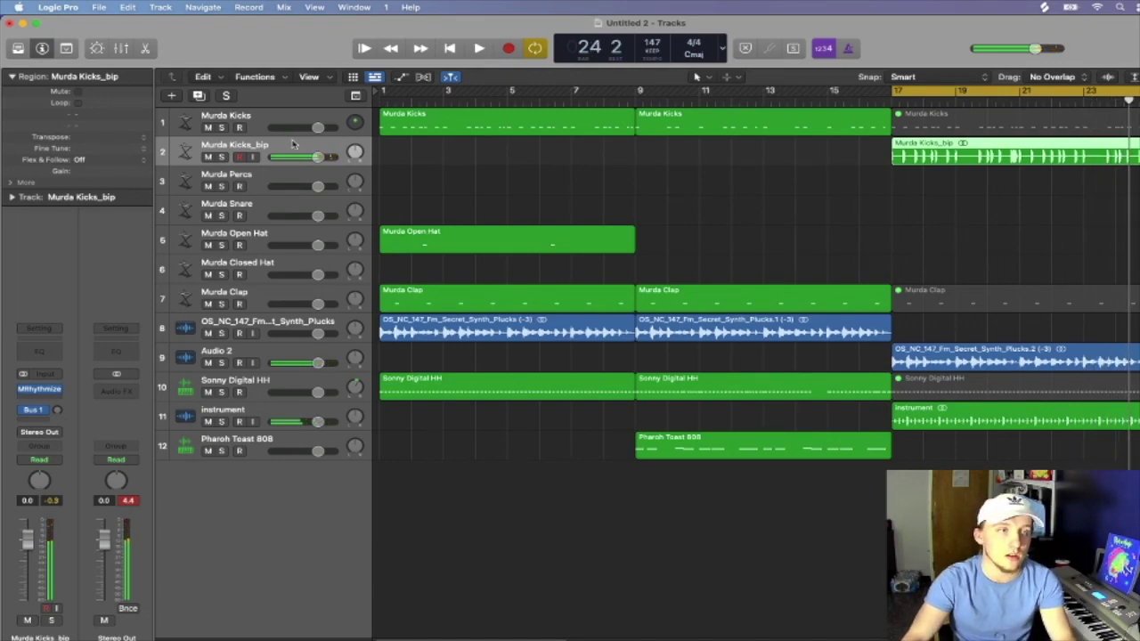
- Insert a stereo DS-10 Drum Shaper after MRhythmizerMB on the Murda Kicks_bip track and set it to Kick mode
click(39, 390)
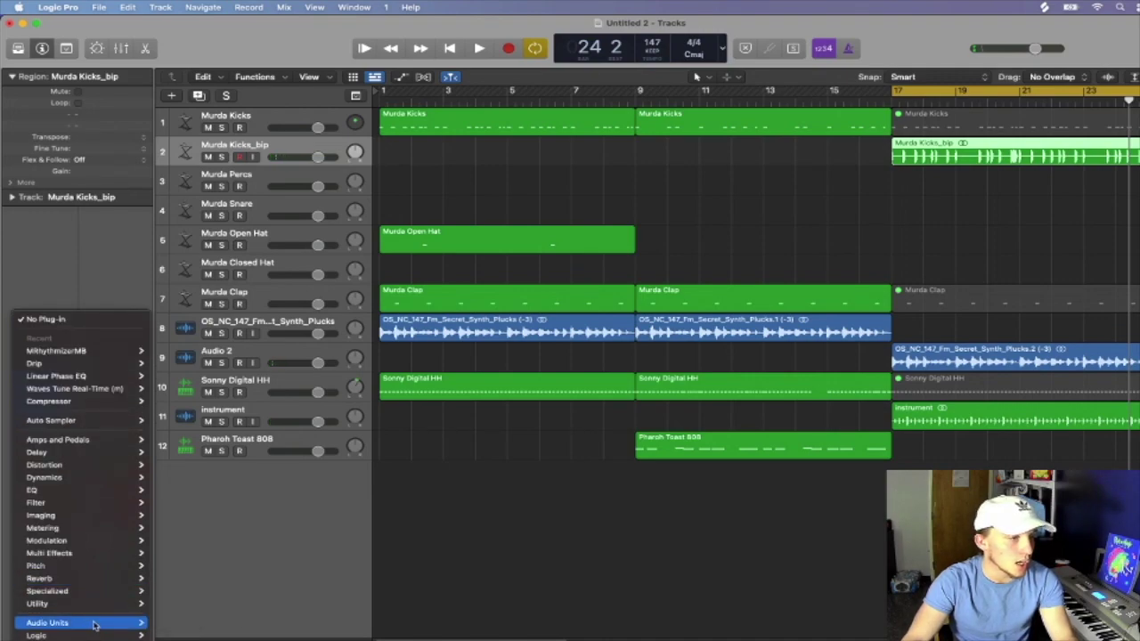
mouse_move(104, 636)
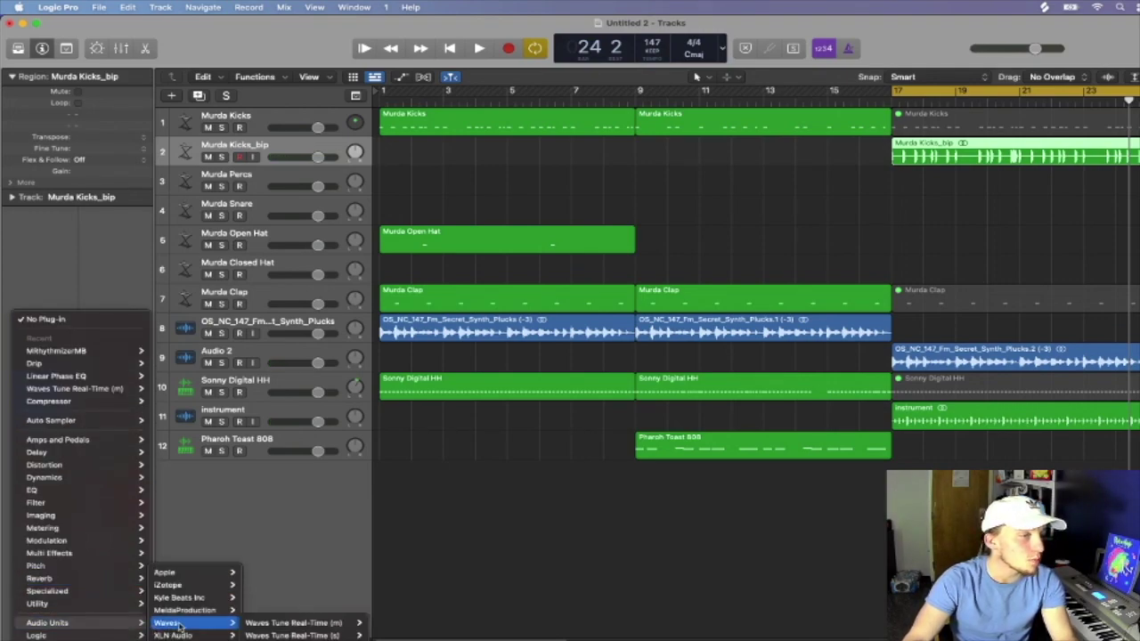
mouse_move(197, 598)
mouse_move(174, 635)
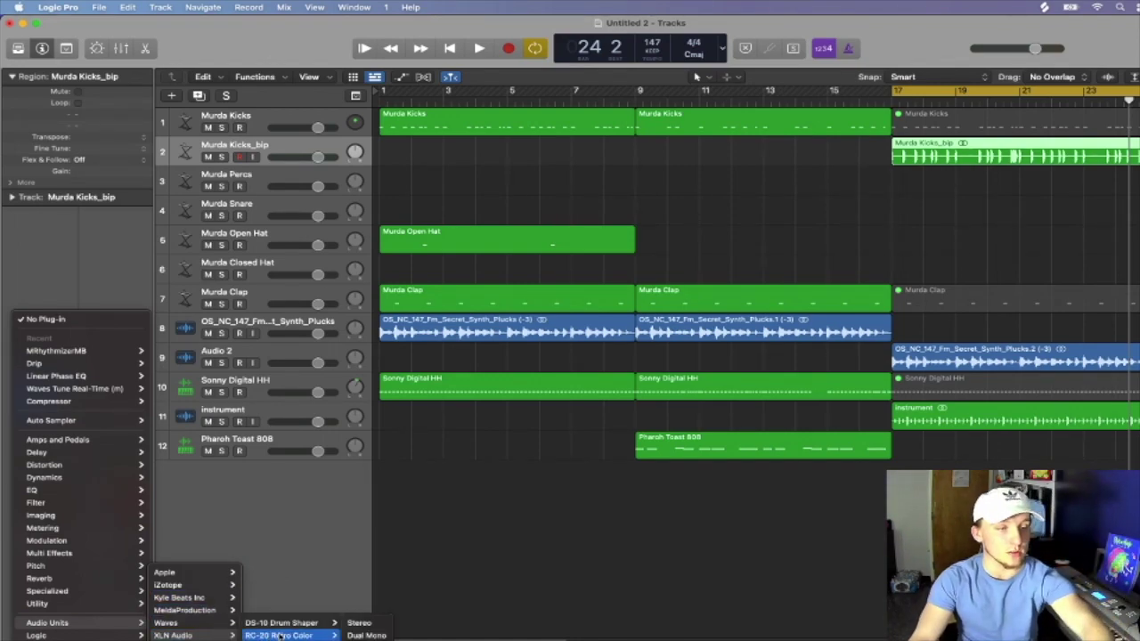
click(360, 623)
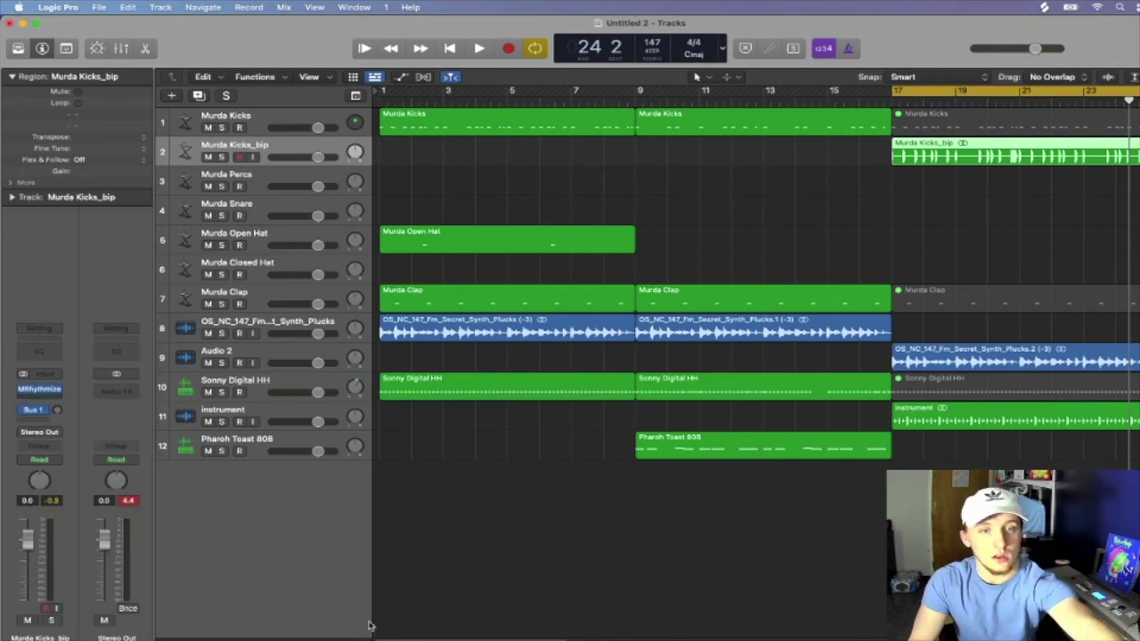
click(445, 262)
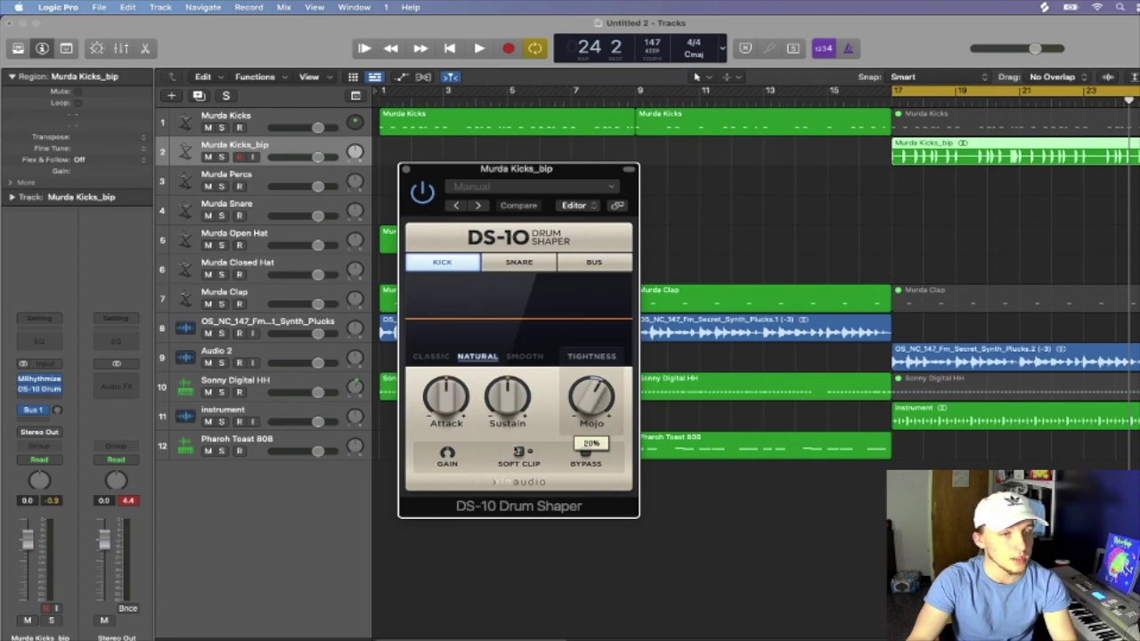
- Enable soft clip in the Murda Kicks_bip DS-10 Drum Shaper, audition the kicks, and close the plug-in
key(space)
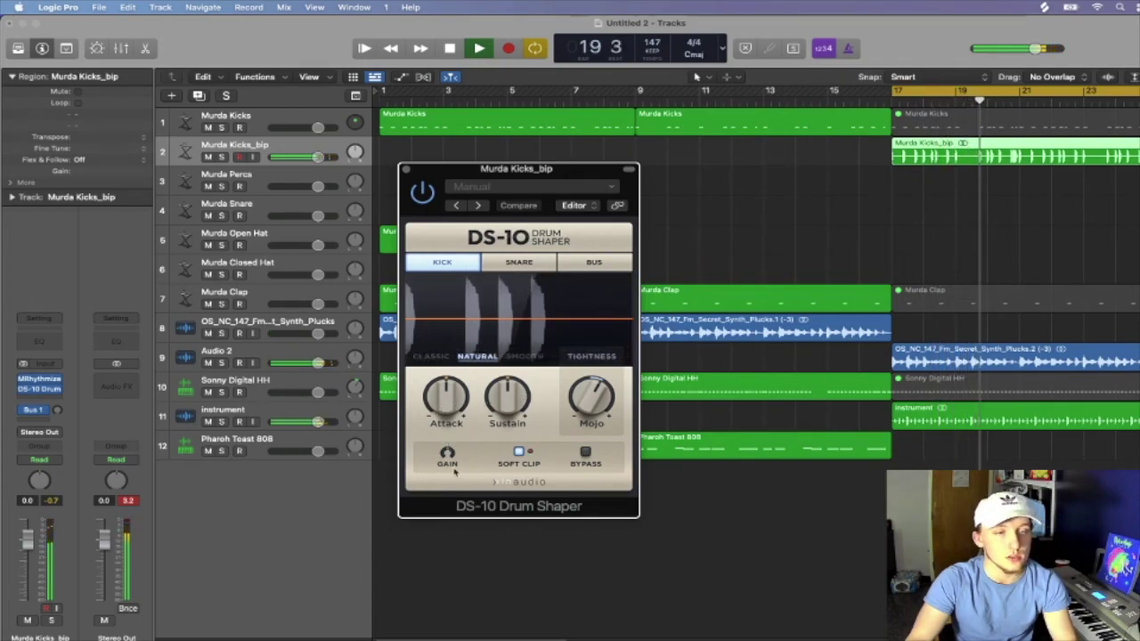
mouse_move(453, 464)
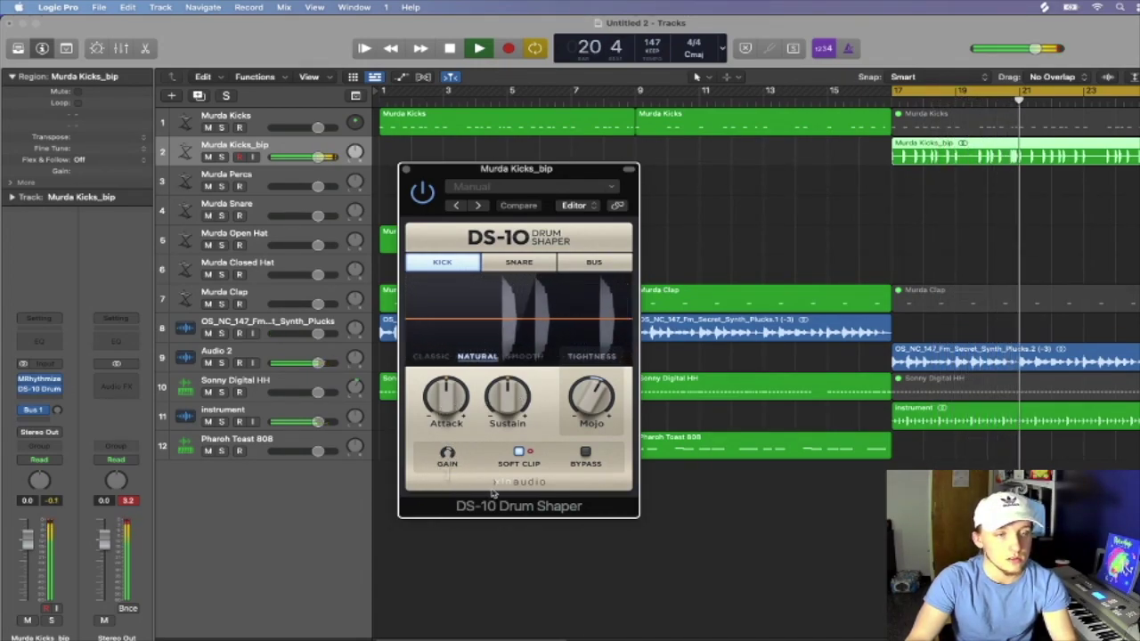
key(space)
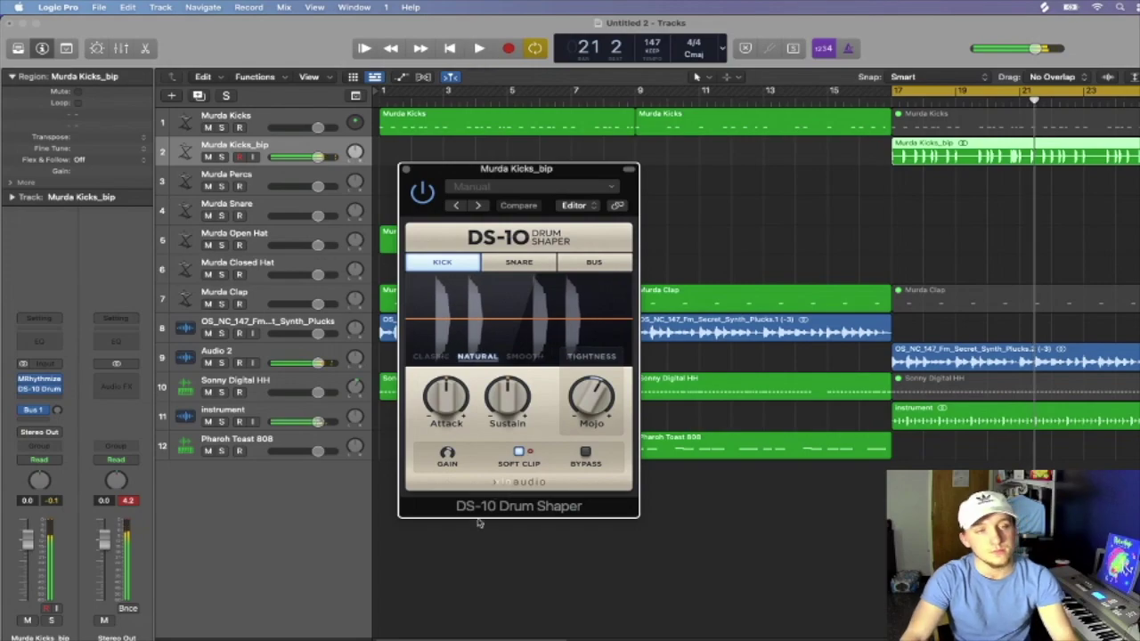
click(407, 170)
- Insert the DS-10 Drum Shaper on the instrument track and set it to Snare mode
click(260, 417)
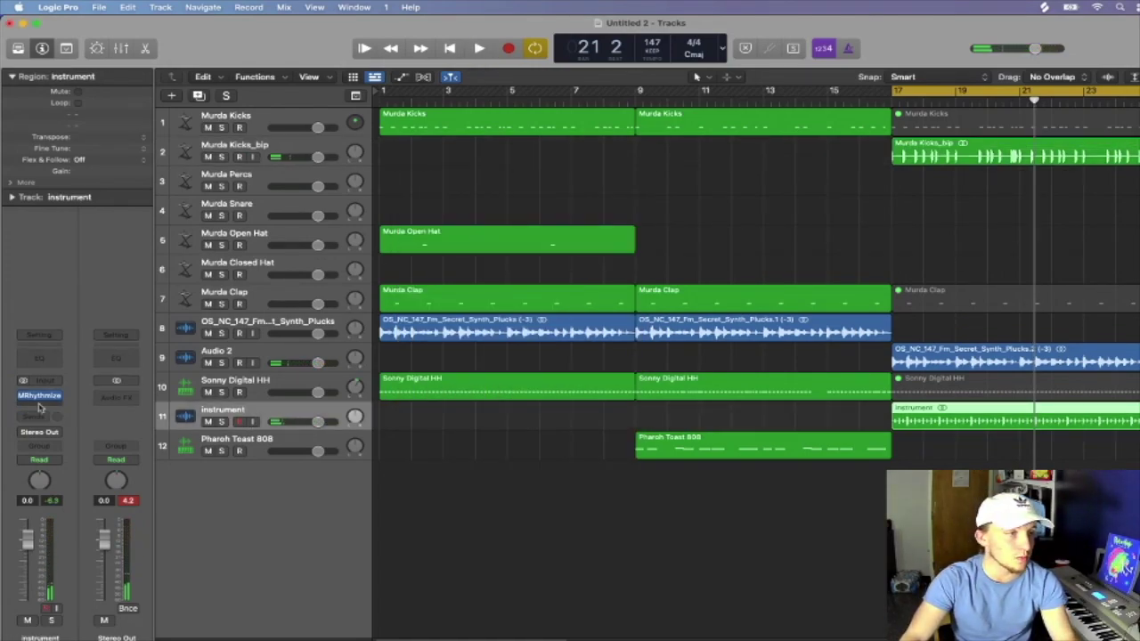
click(41, 414)
click(166, 435)
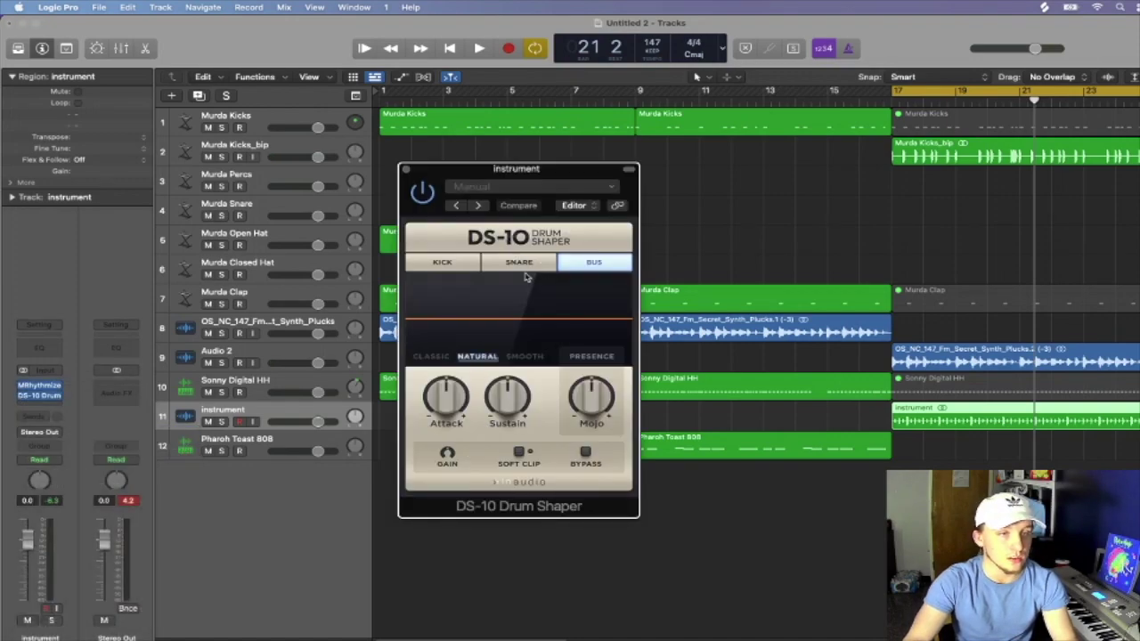
click(532, 262)
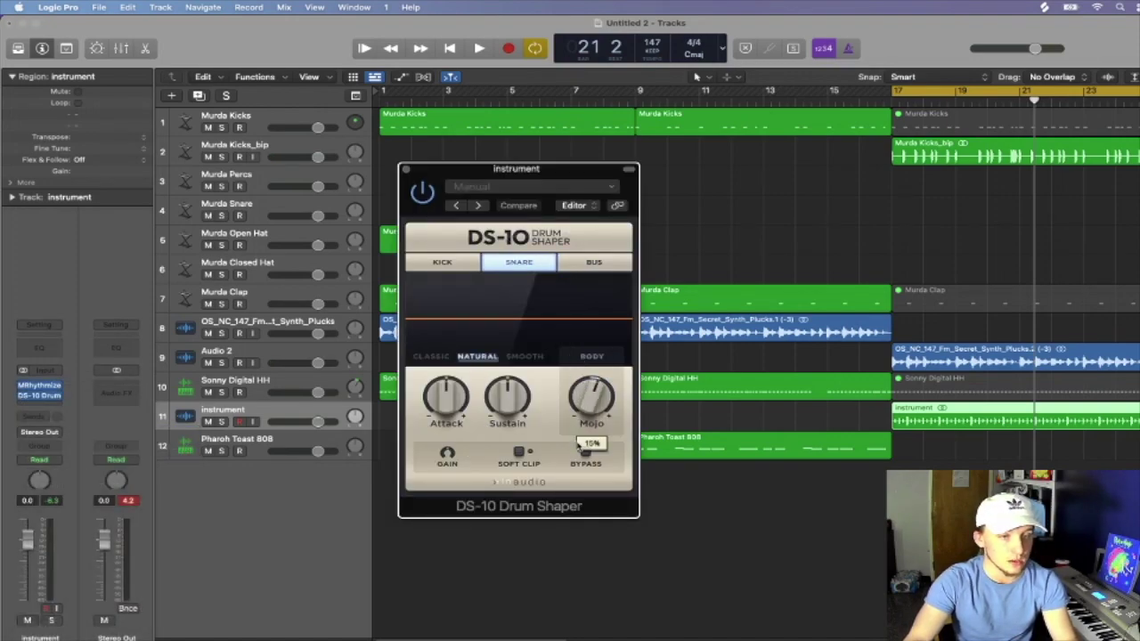
- Enable soft clip in the instrument track's DS-10 Drum Shaper during playback, stop, and close the plug-in
key(space)
click(522, 453)
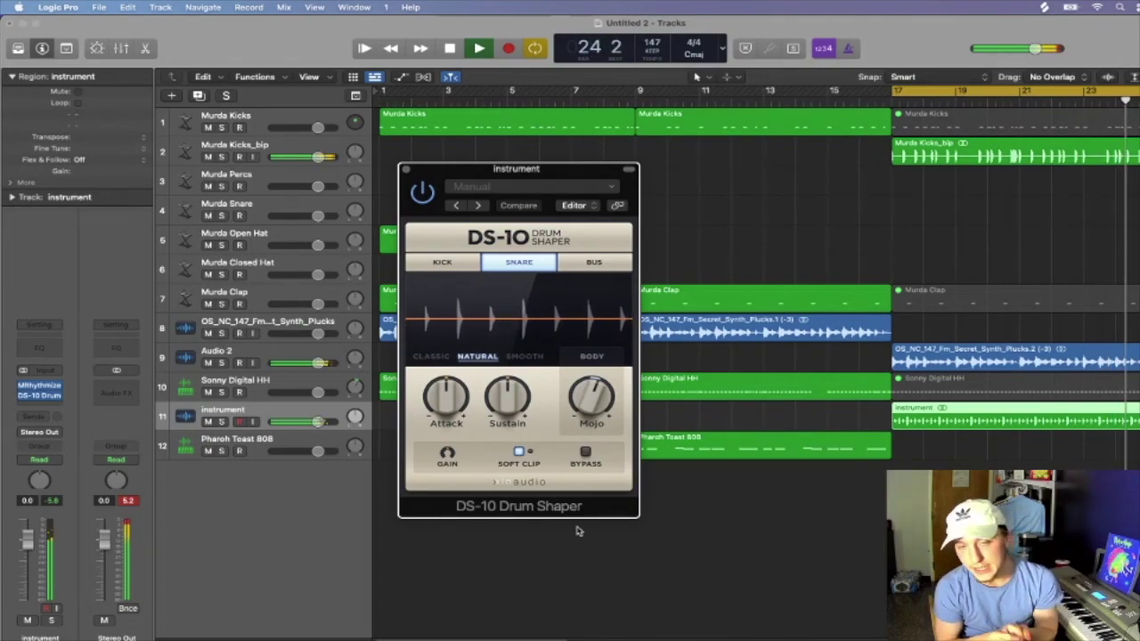
key(space)
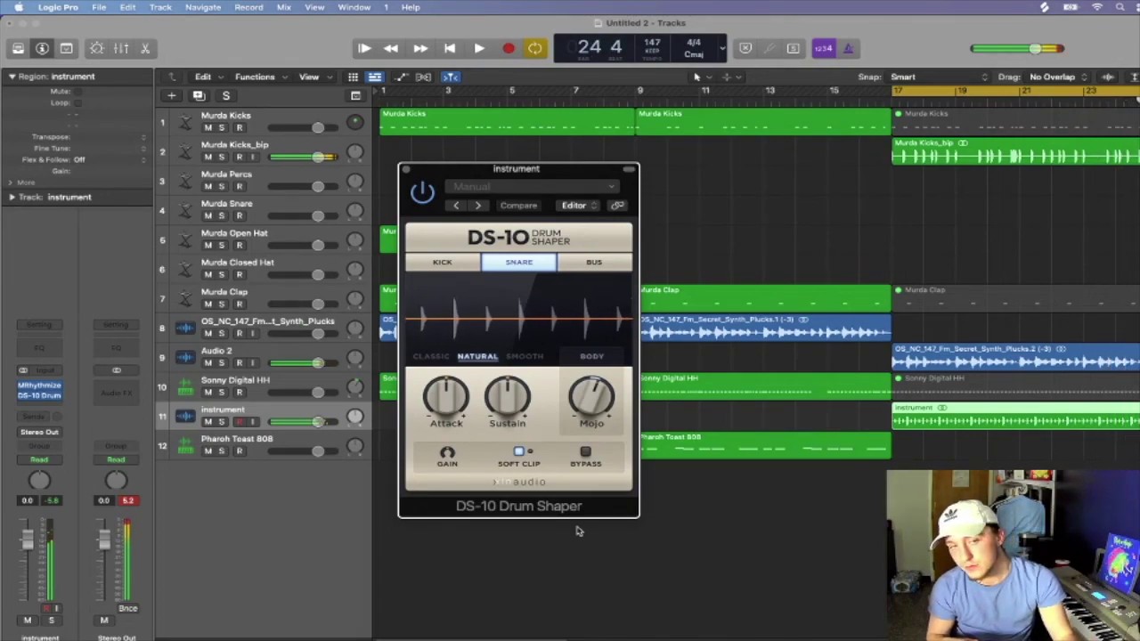
click(406, 169)
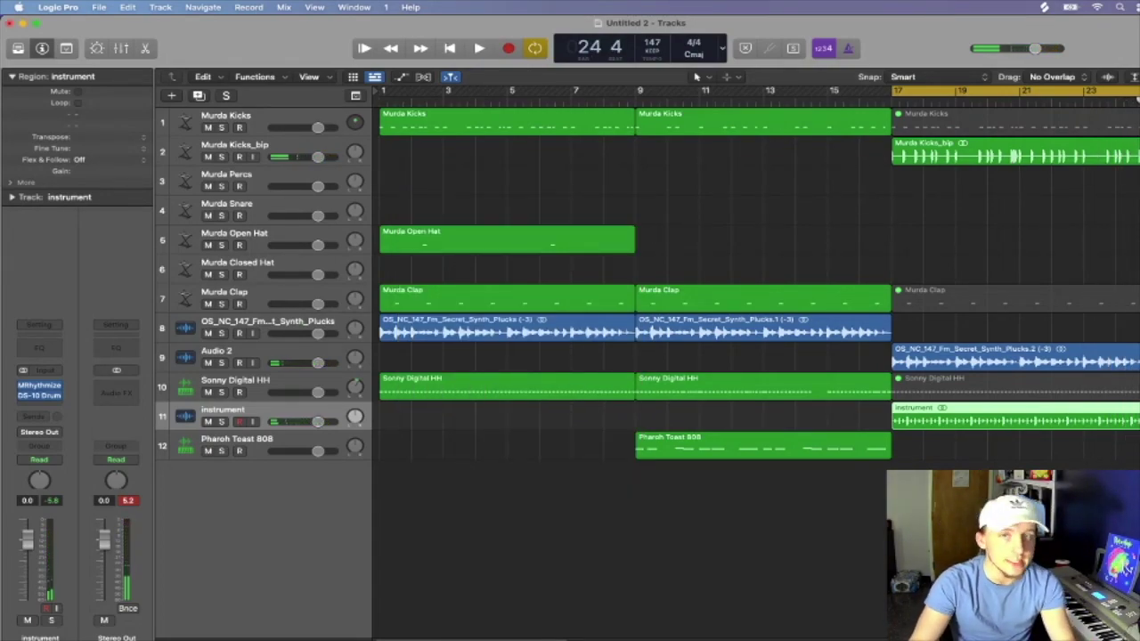
- Search the Apple Loops for the cobra sounds and add Cobra going into sound on a new track near bar 24
key(o)
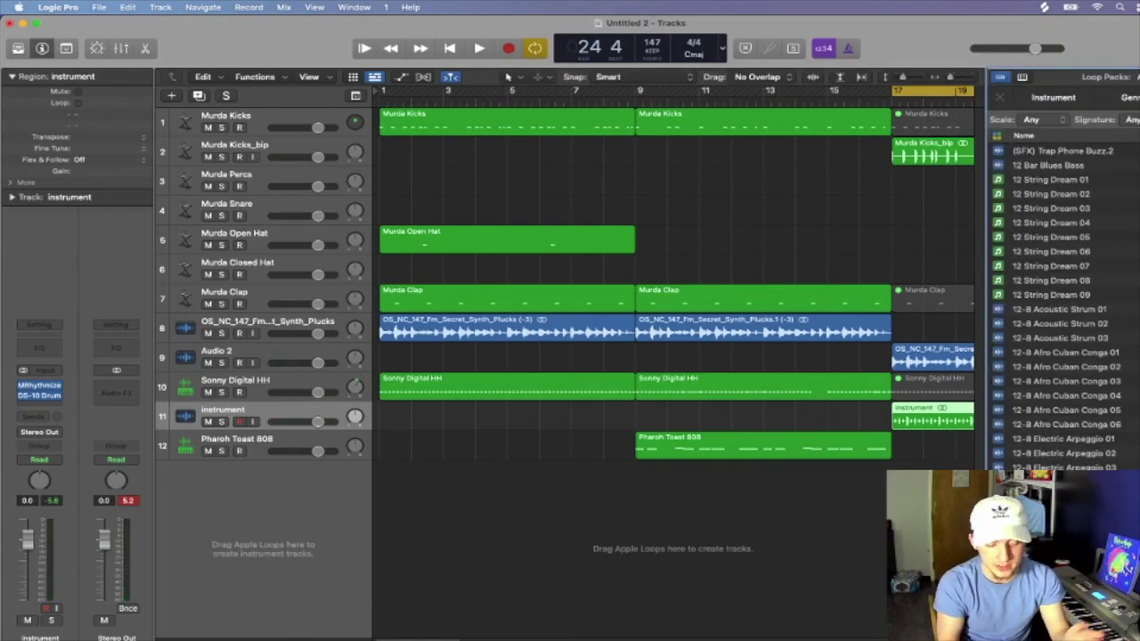
key(Return)
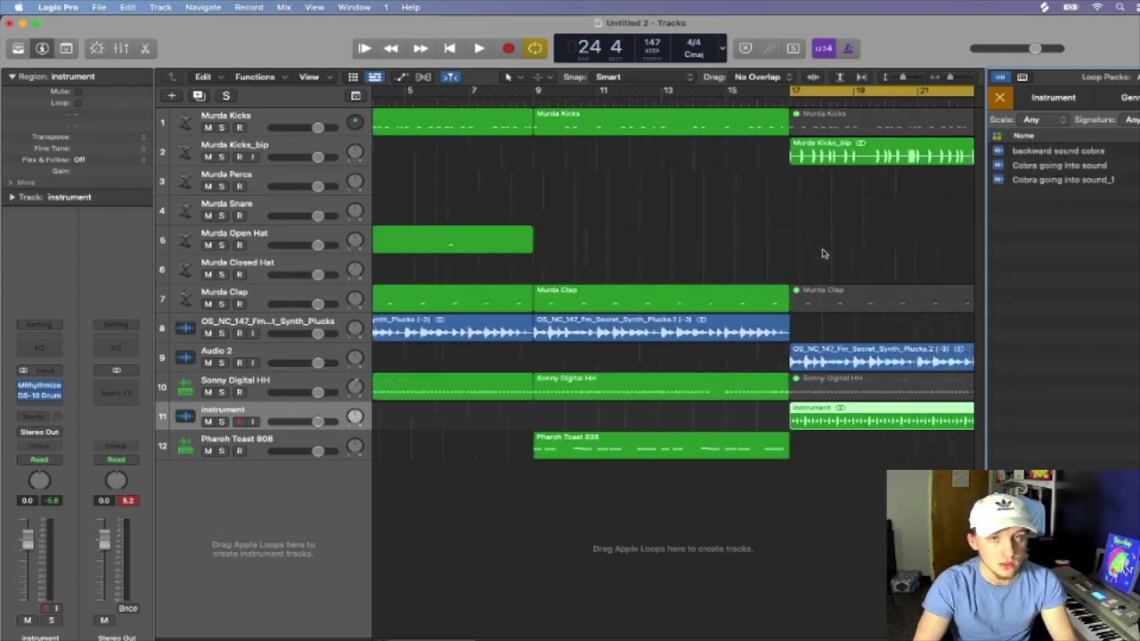
scroll(822, 251, right, 10)
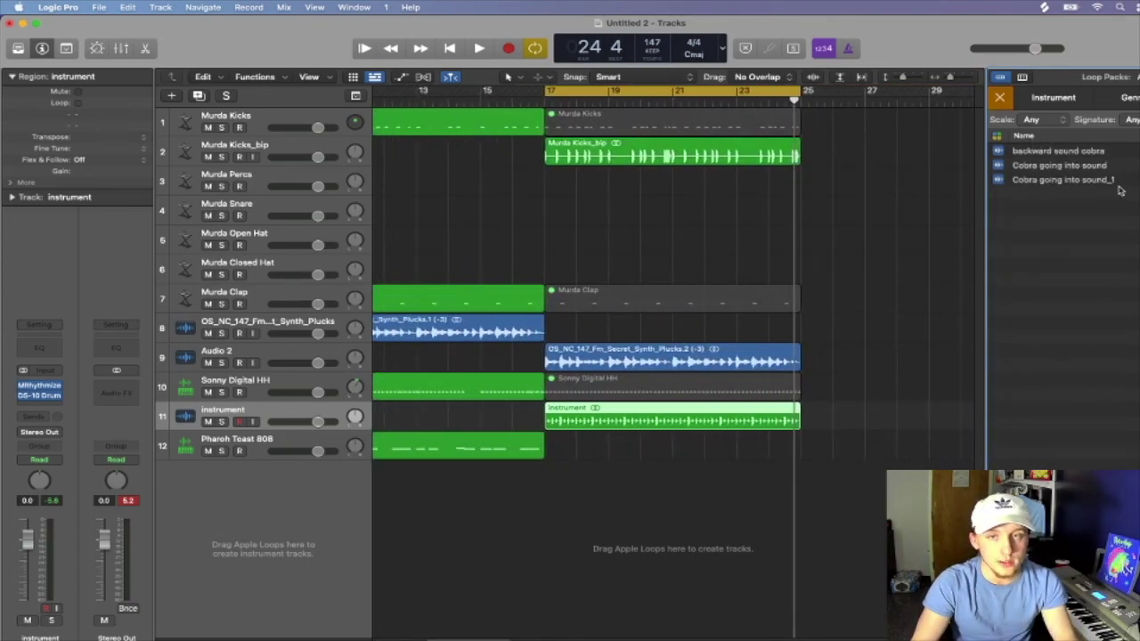
drag(1104, 167, 771, 501)
- Move the Cobra going into sound region to lead into bar 25 and place backward sound cobra at bar 25
key(z)
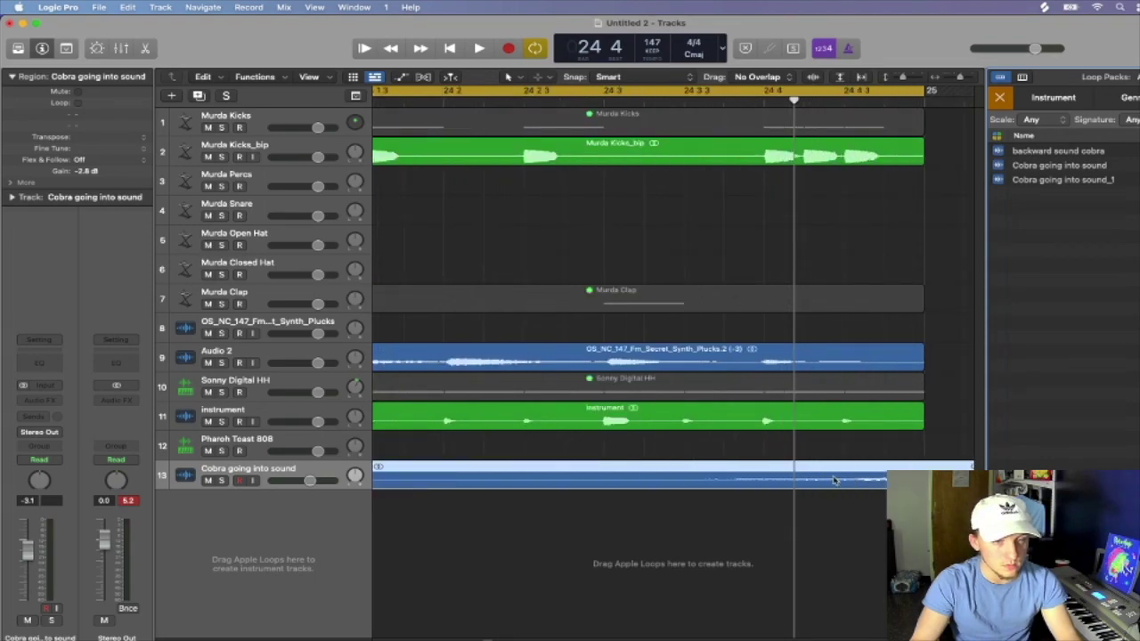
key(super+Left)
drag(838, 478, 799, 475)
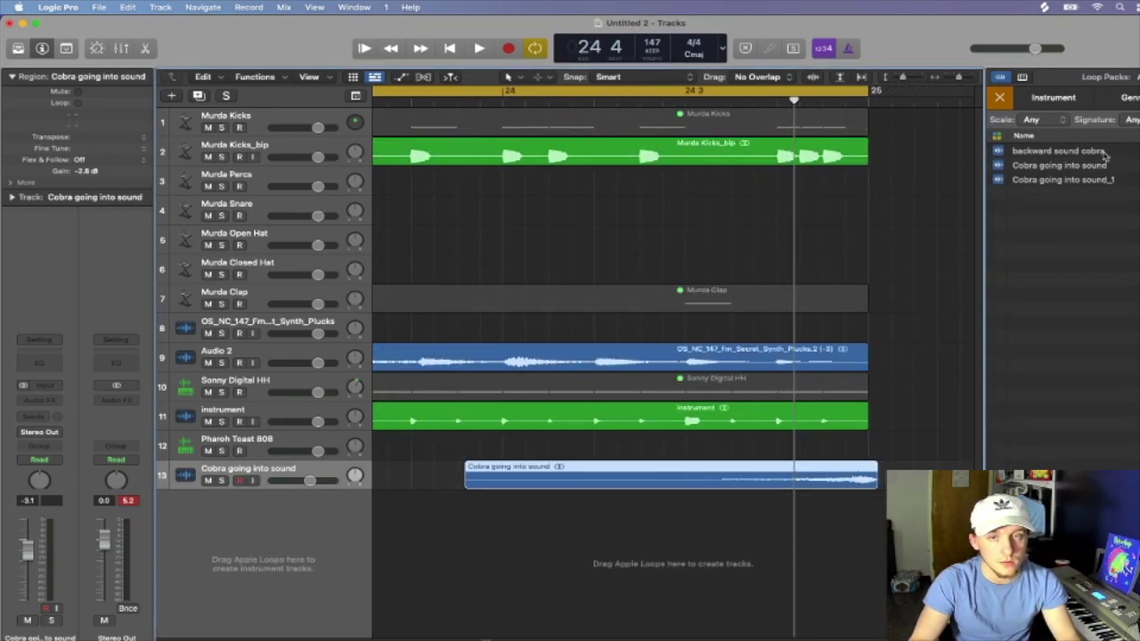
drag(1104, 154, 806, 480)
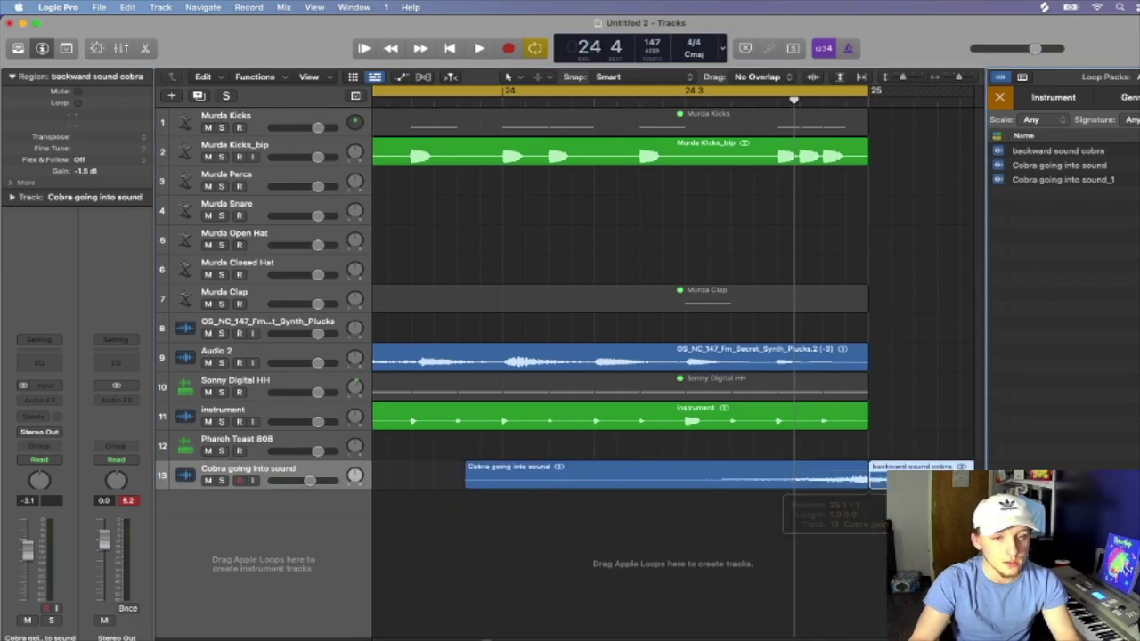
- Copy the bar-9 Murda Kicks, Murda Clap, Synth Plucks, Sonny Digital HH and Pharoh Toast 808 regions to bar 25, with cycling off
key(super+Left)
key(super+Left)
key(super+Left)
key(super+Left)
key(super+Left)
key(super+Left)
key(super+Left)
key(super+Left)
key(super+Right)
key(super+Right)
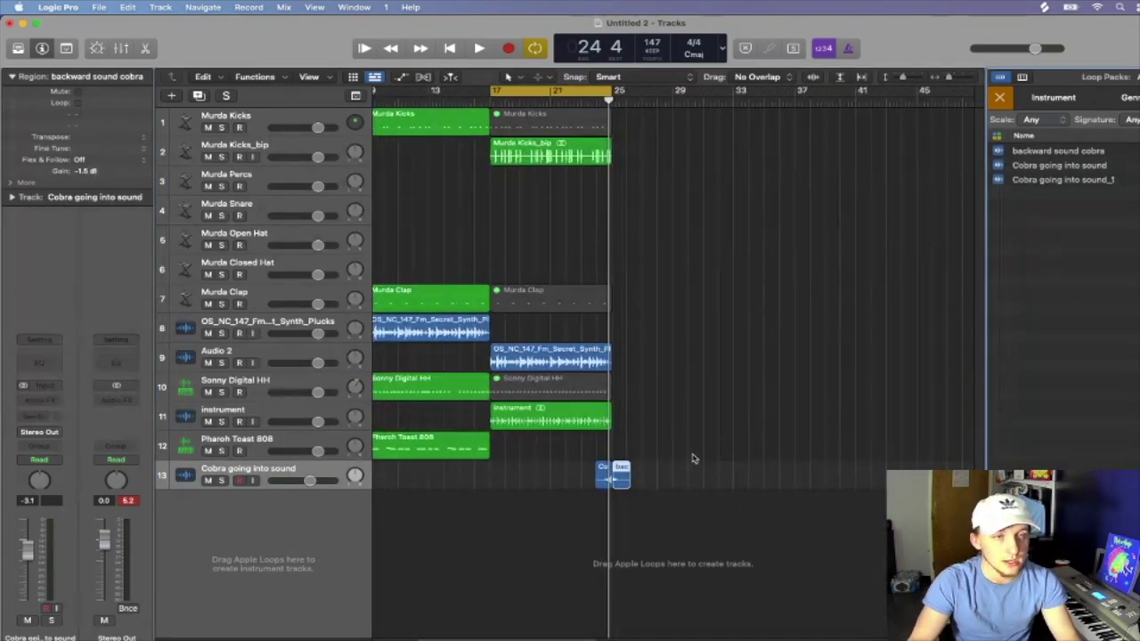
scroll(699, 453, left, 1)
scroll(702, 450, left, 3)
drag(568, 494, 800, 134)
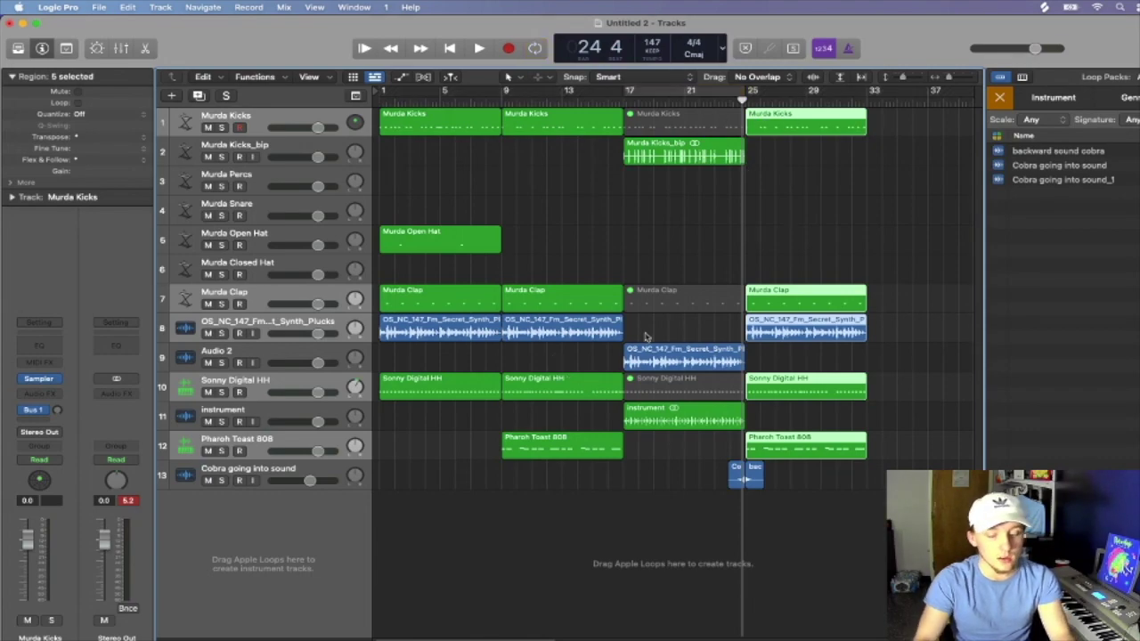
- Play the arrangement from bar 1 into the half-speed section at bar 17 and stop
key(Return)
key(space)
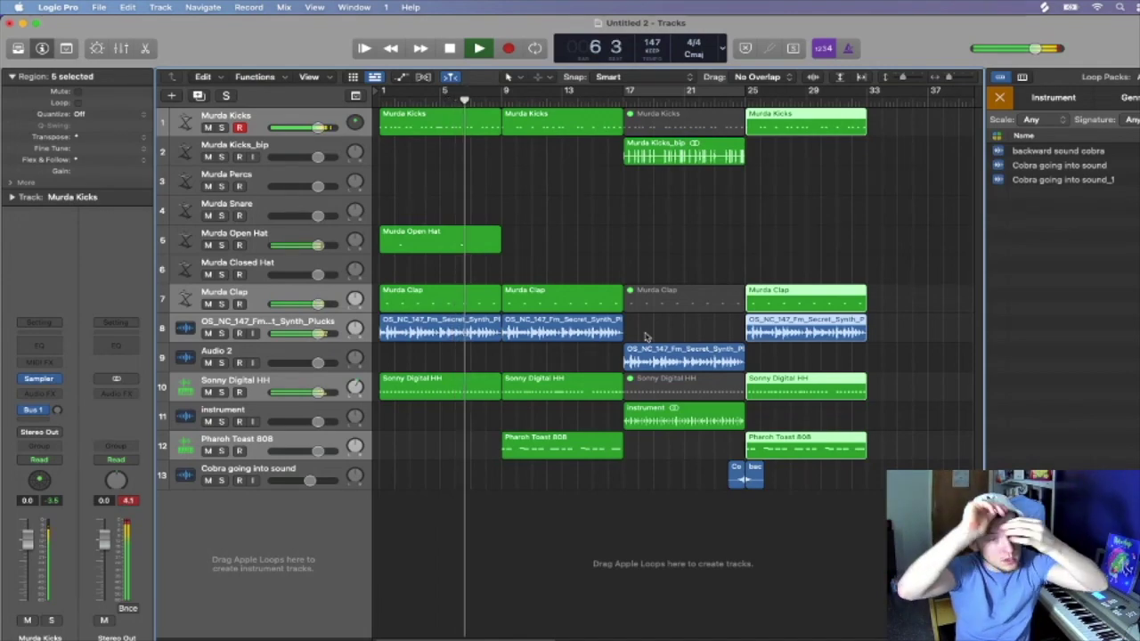
click(738, 479)
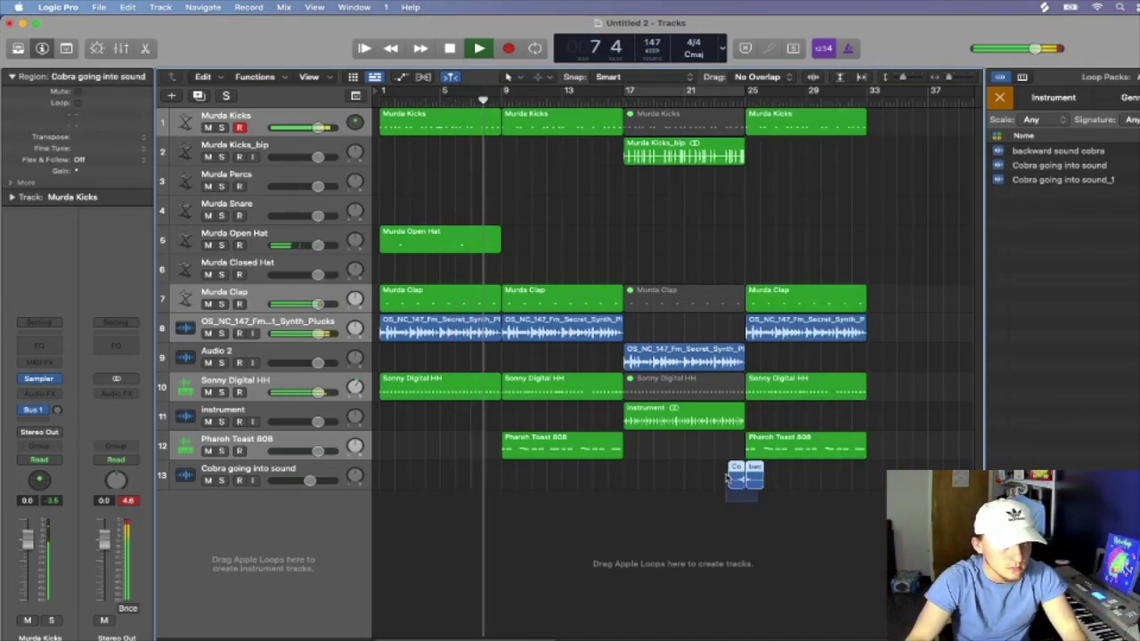
click(781, 544)
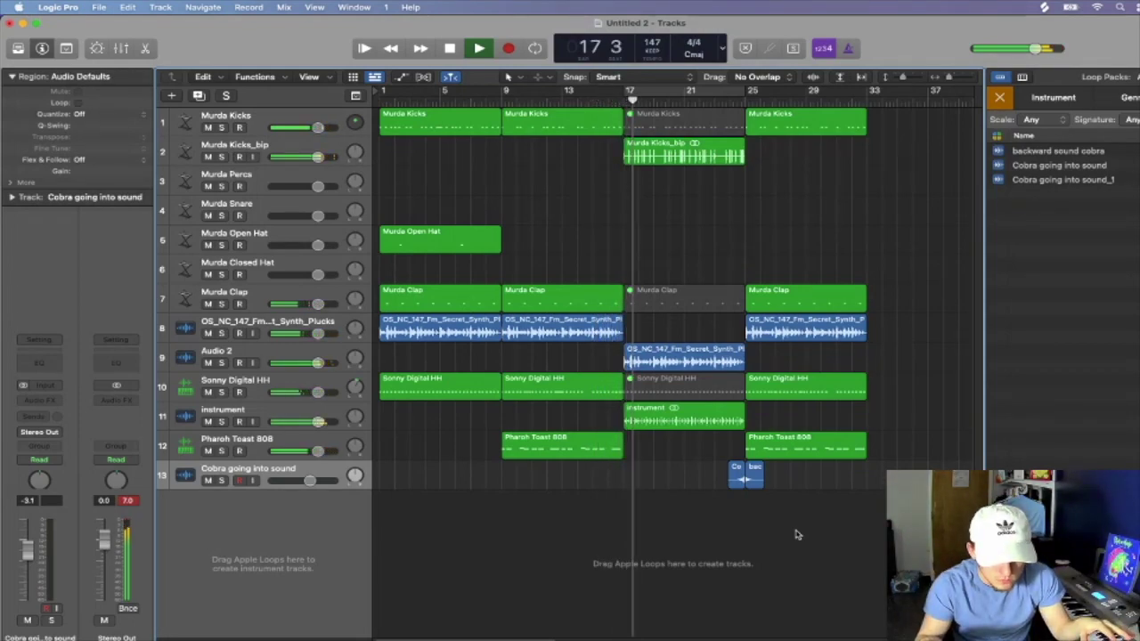
key(space)
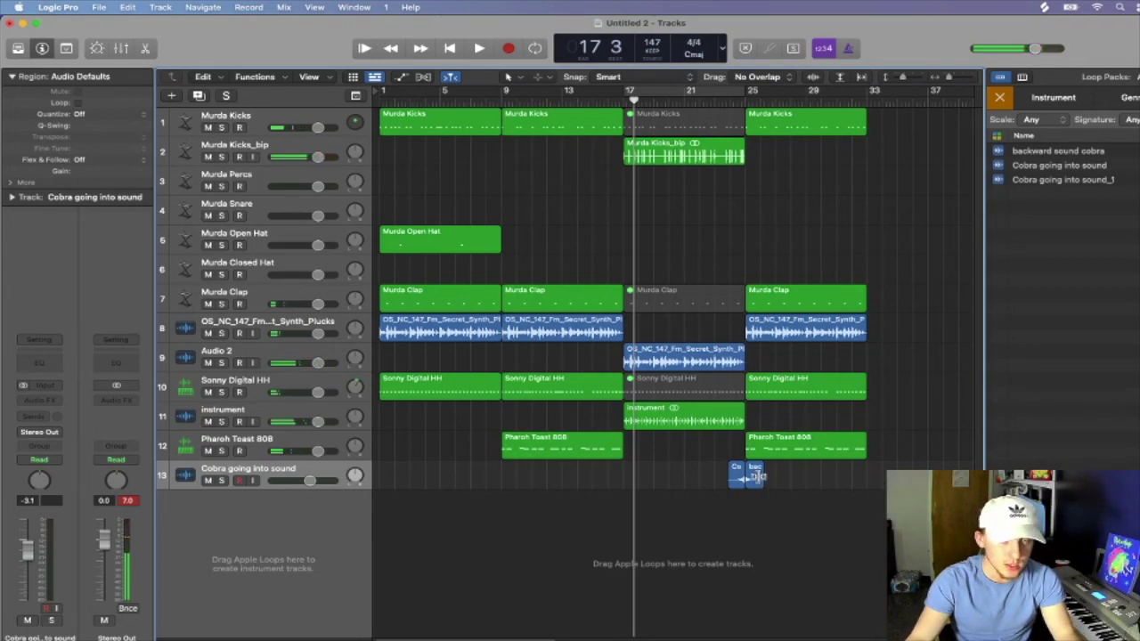
- Copy the backward sound cobra region to bar 17 and play the arrangement through to bar 33
drag(756, 475, 642, 493)
key(space)
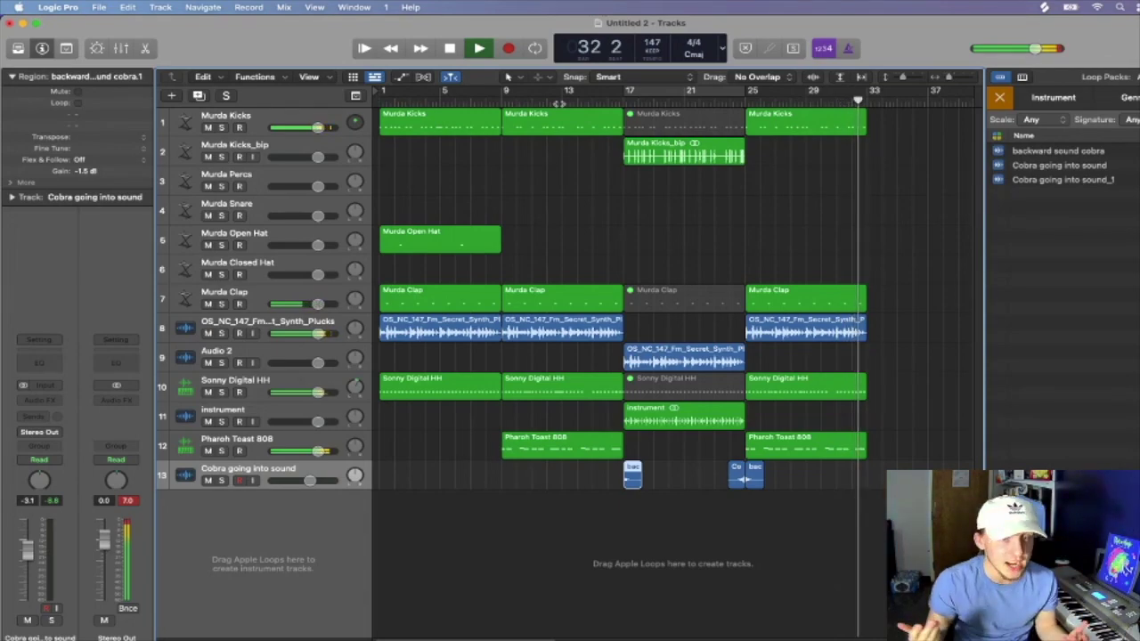
key(space)
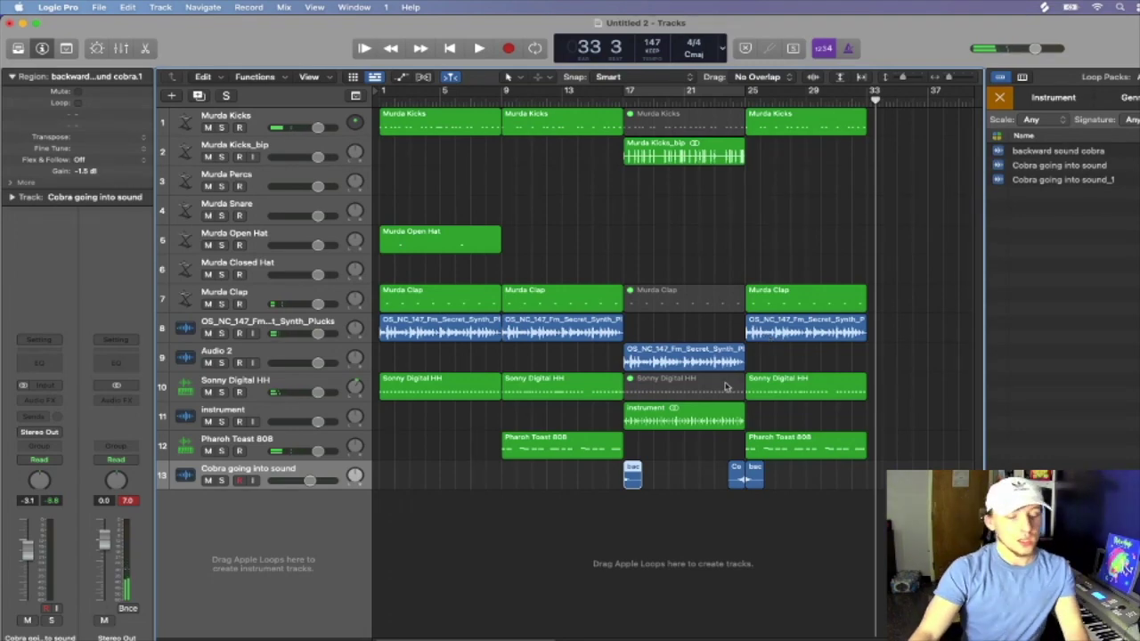
- Repeat the bar-25 Synth Plucks region once so a copy starts at bar 33
scroll(725, 386, right, 5)
click(632, 332)
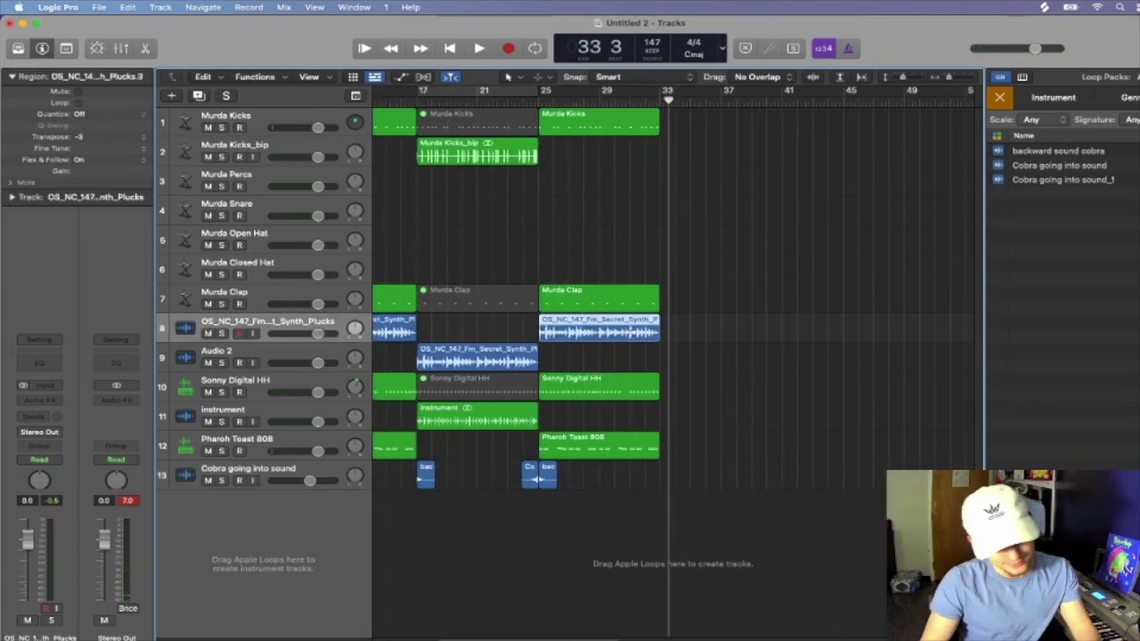
key(super+r)
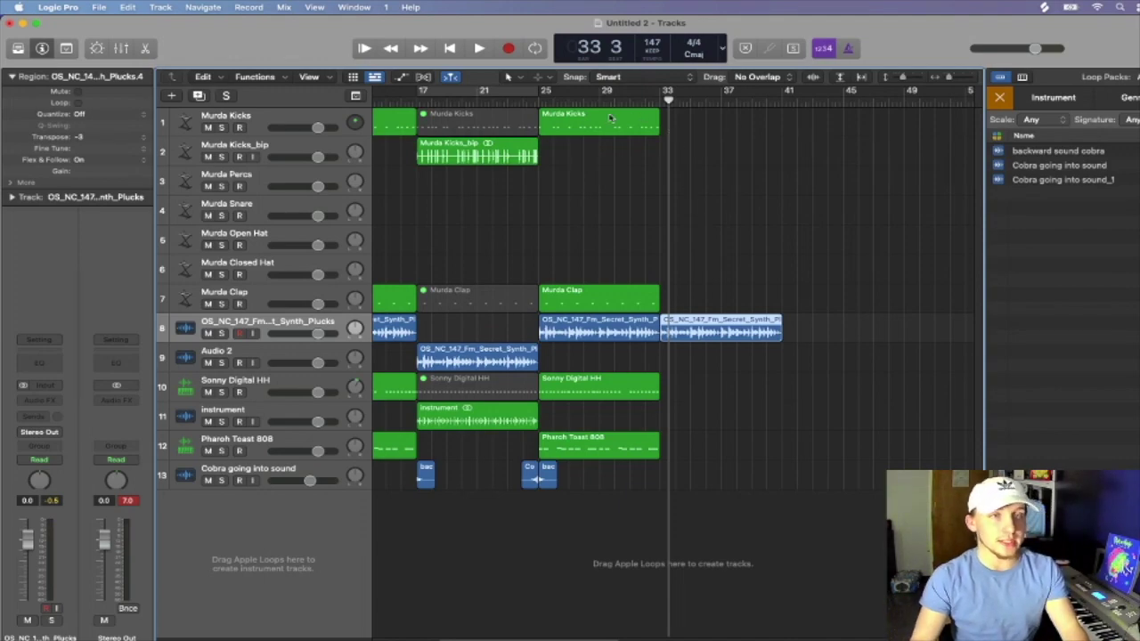
- Fade out the end of the bar-33 Synth Plucks region with the Fade tool and set the fade type to Slow Down
click(548, 78)
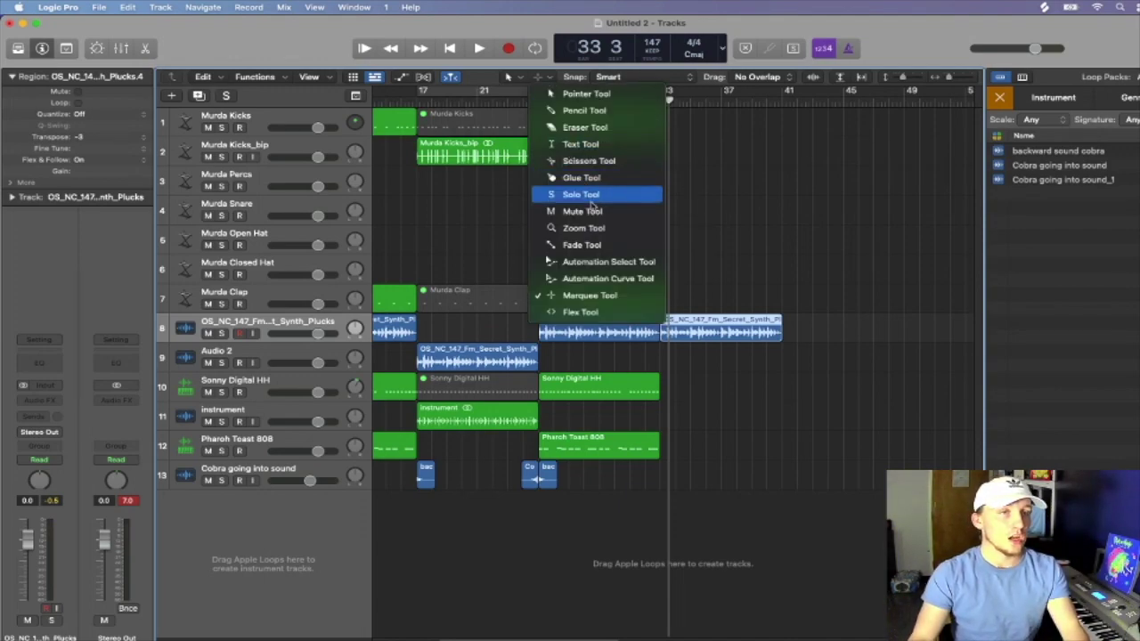
click(624, 253)
drag(809, 333, 713, 337)
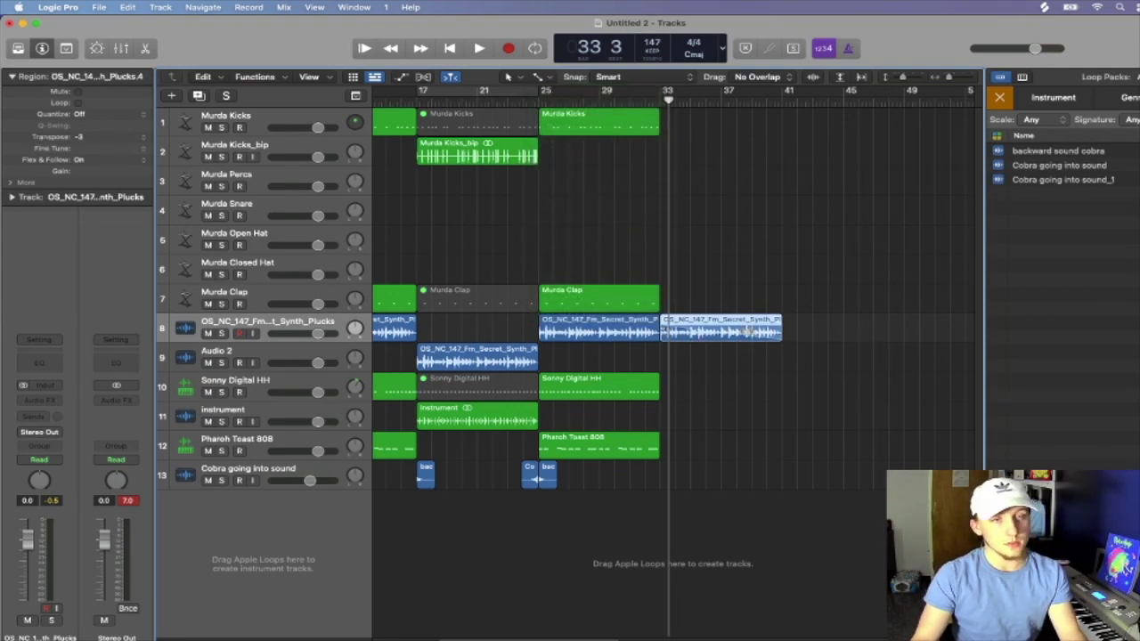
right_click(747, 331)
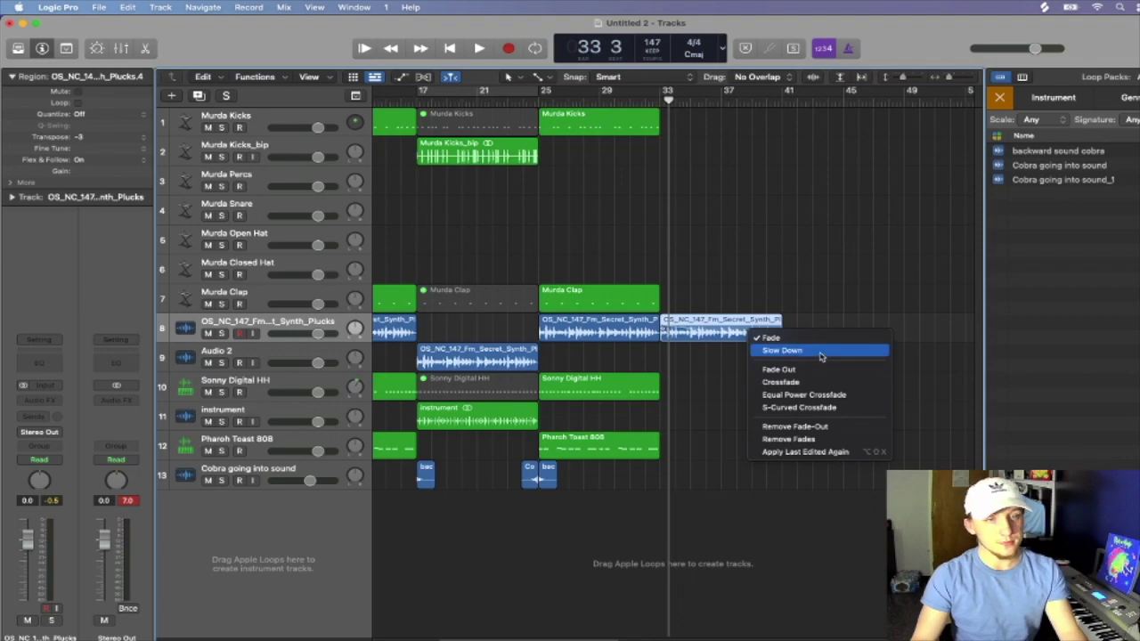
click(826, 369)
- Play the arrangement, search the loop library, and place This is Anomaly_1 on a new track at about bar 38
key(space)
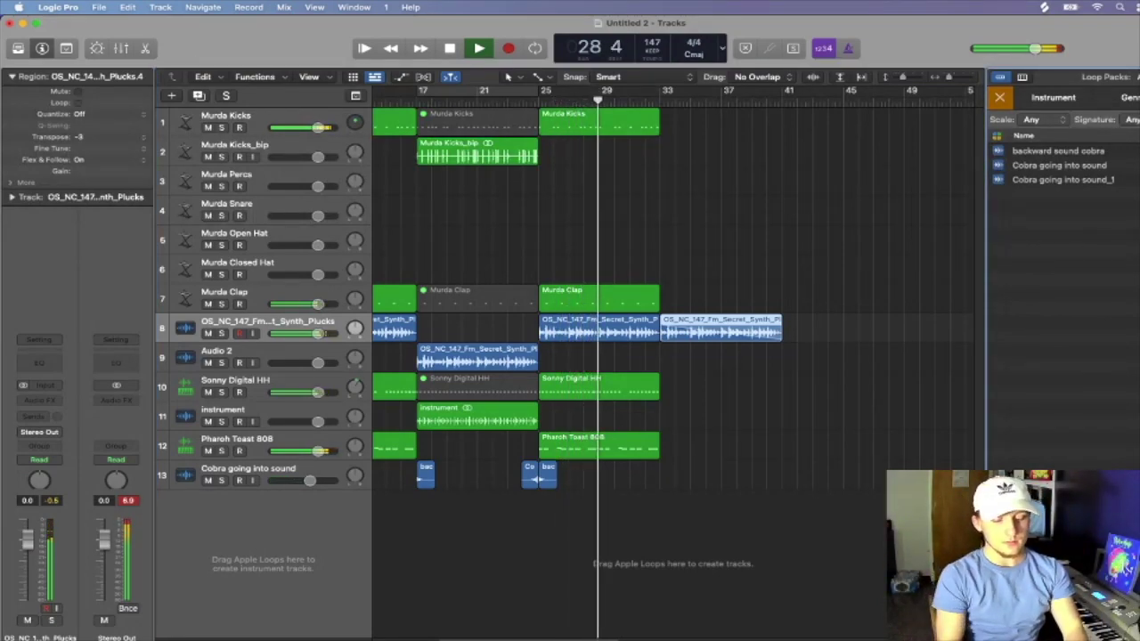
key(Return)
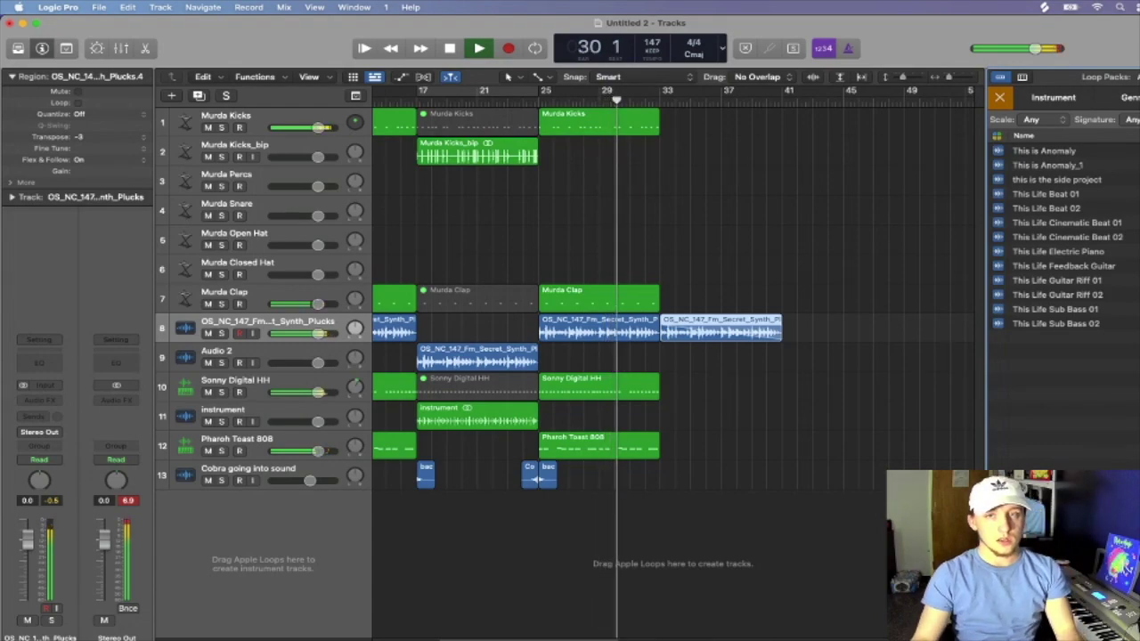
drag(1132, 165, 742, 513)
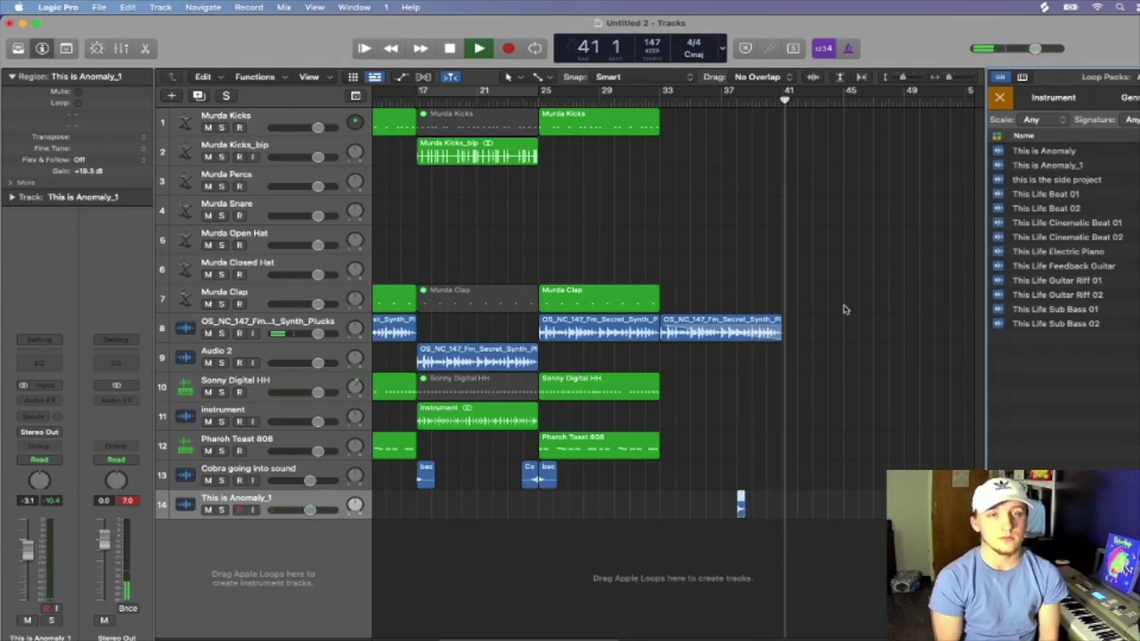
- Stop playback, return the playhead to bar 1 and hide the loop browser
key(space)
key(Return)
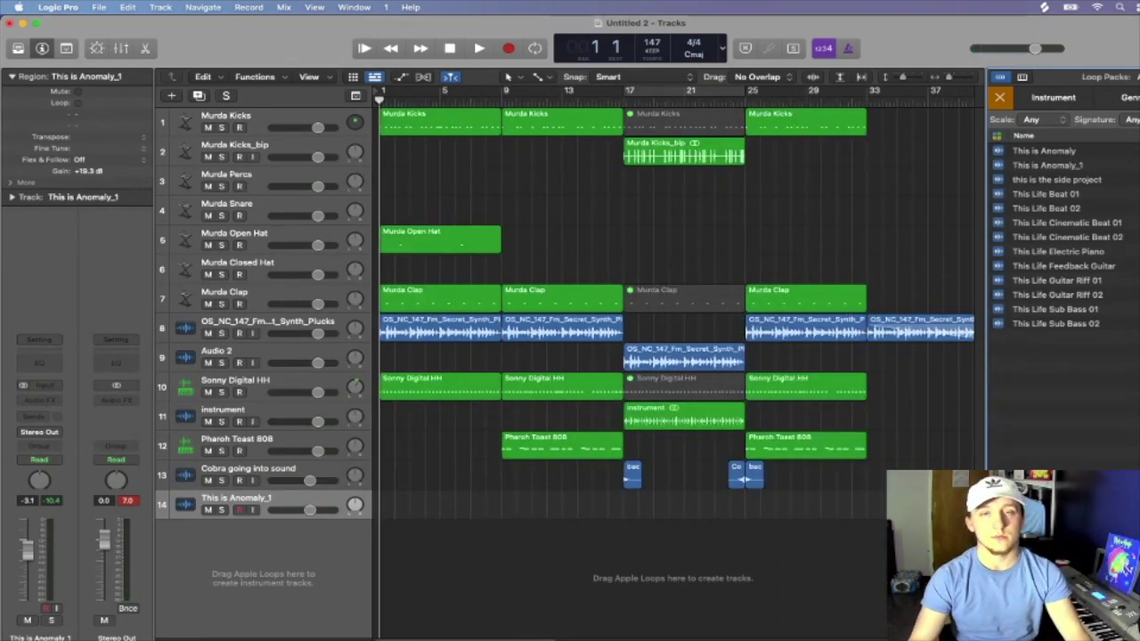
key(o)
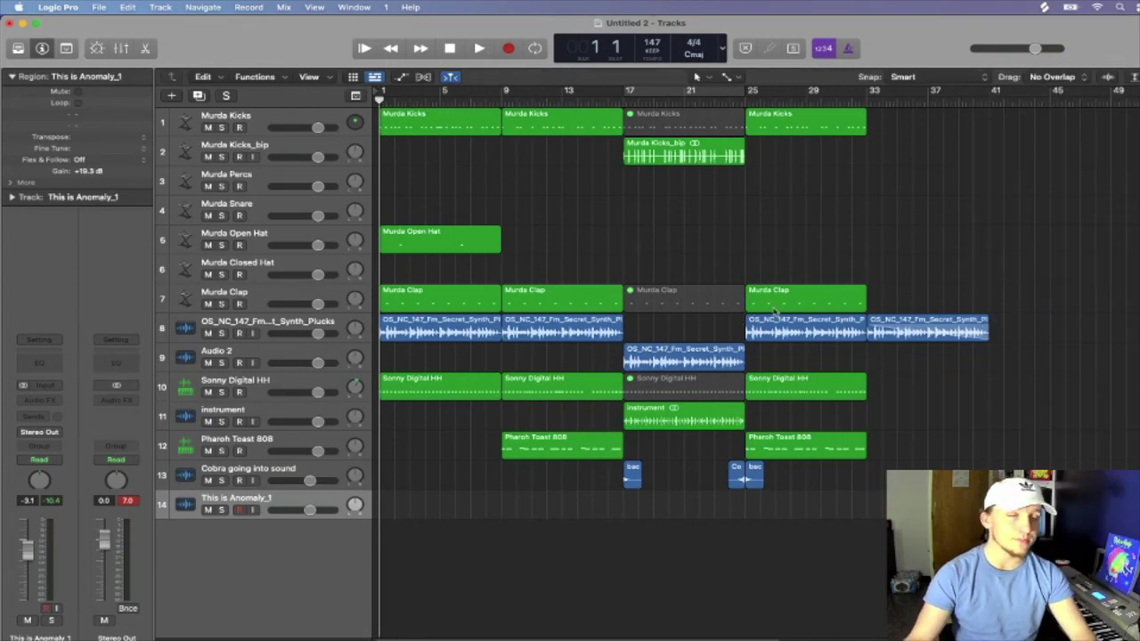